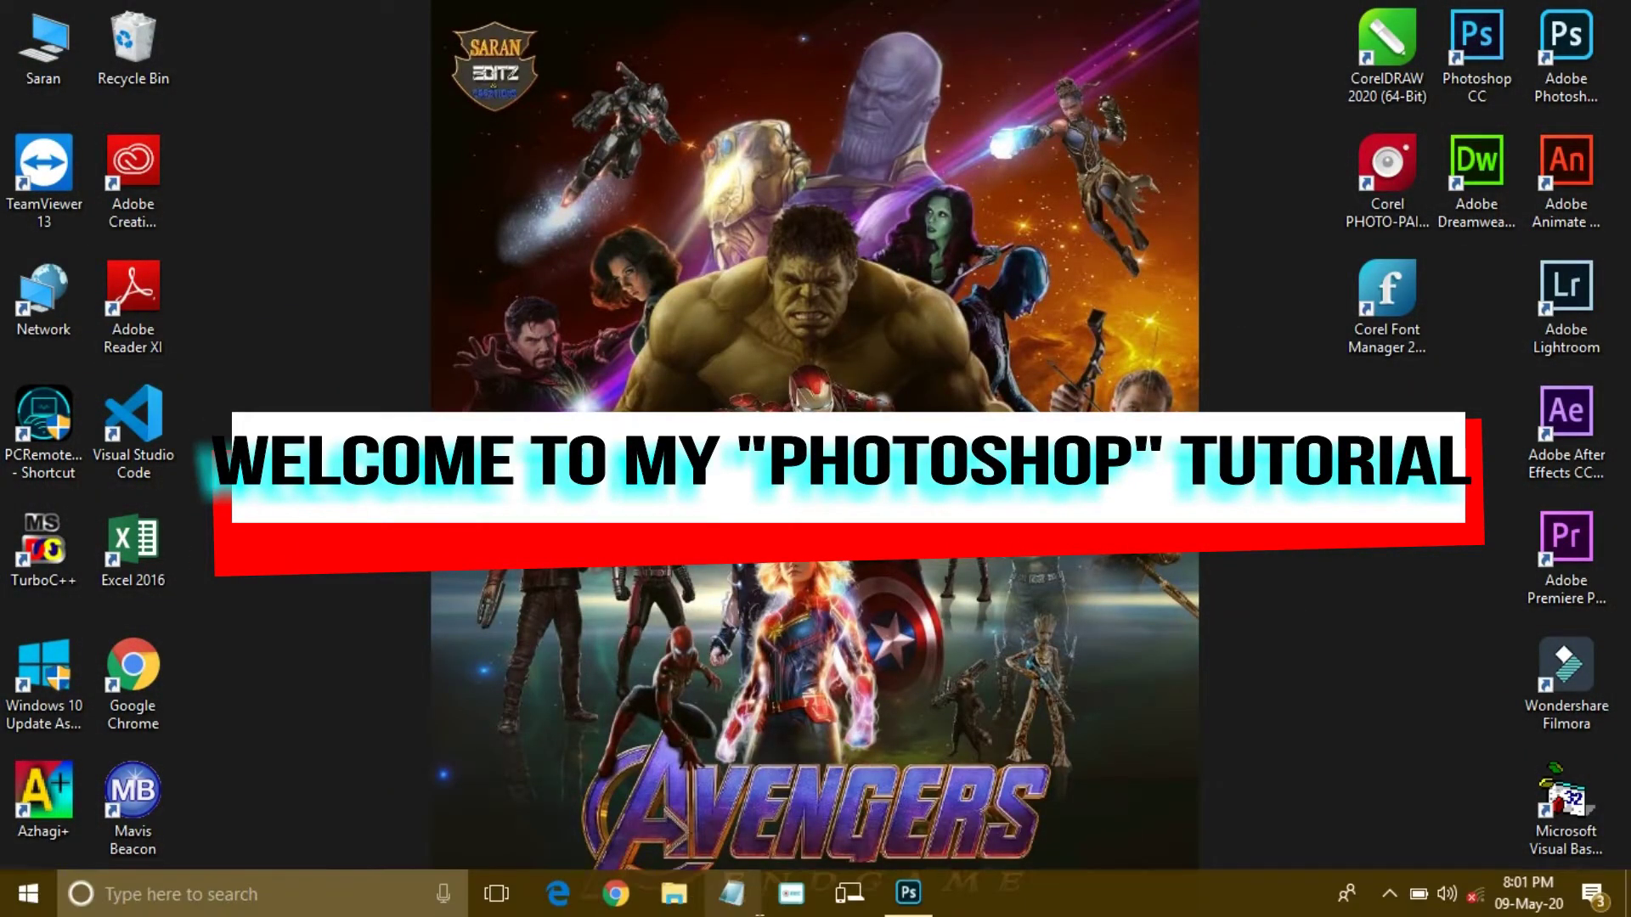
Switch to Photoshop, open the recent photo IMG-20200331-WA0015.jpg through Camera Raw without adjustments, and dock its document window
mouse_move(922, 905)
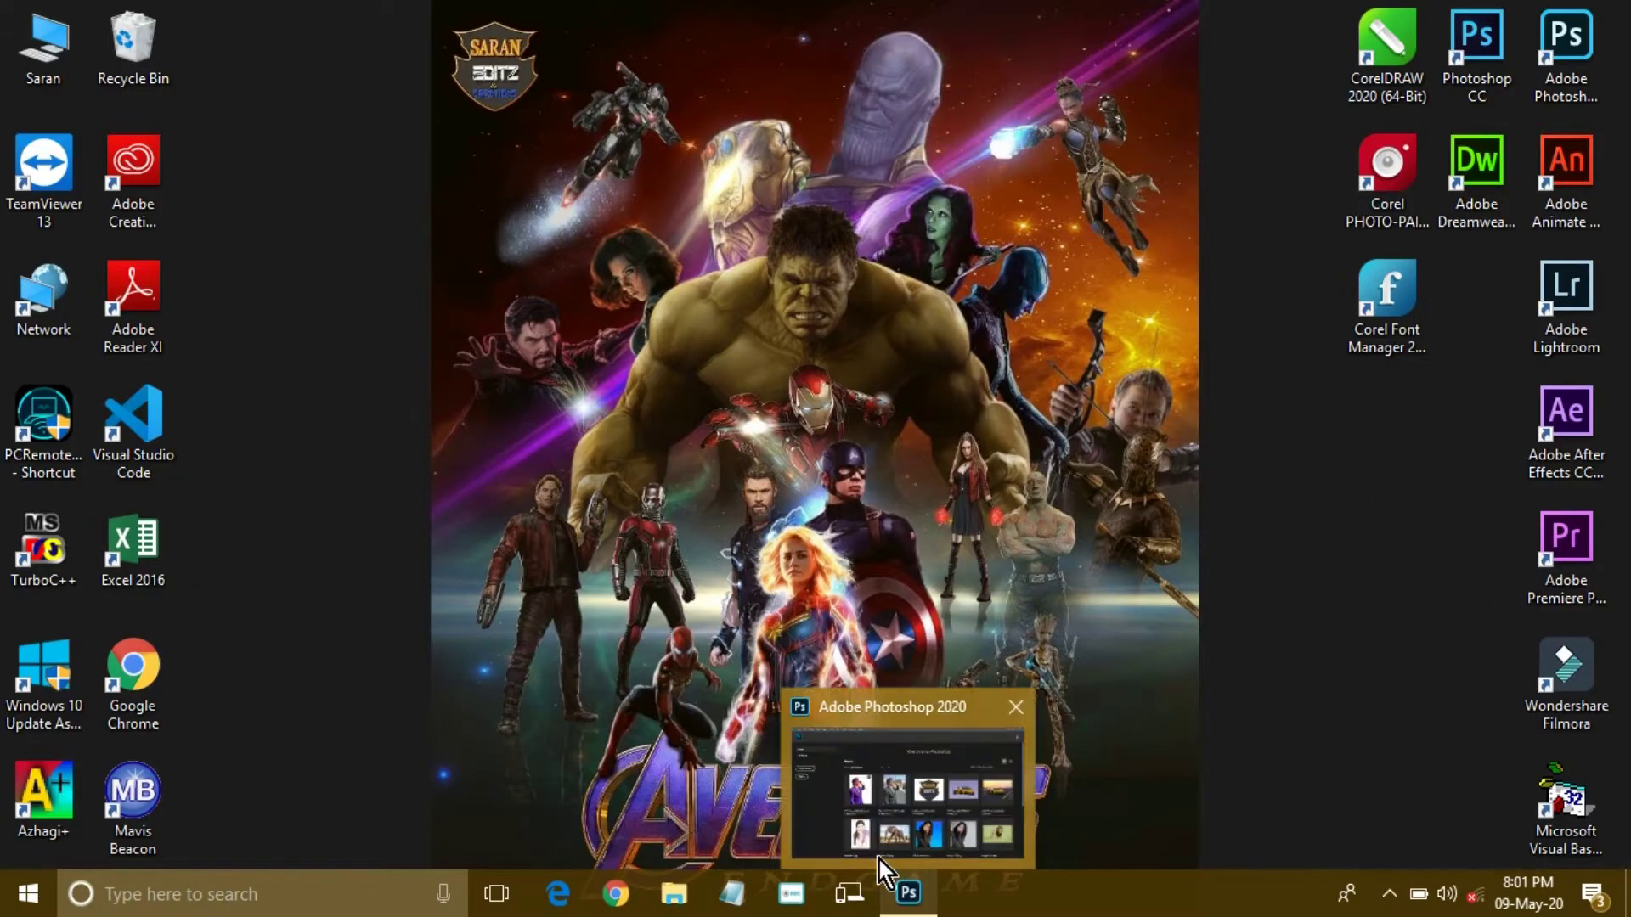
left_click(879, 859)
key("ctrl+minus")
key("ctrl+minus")
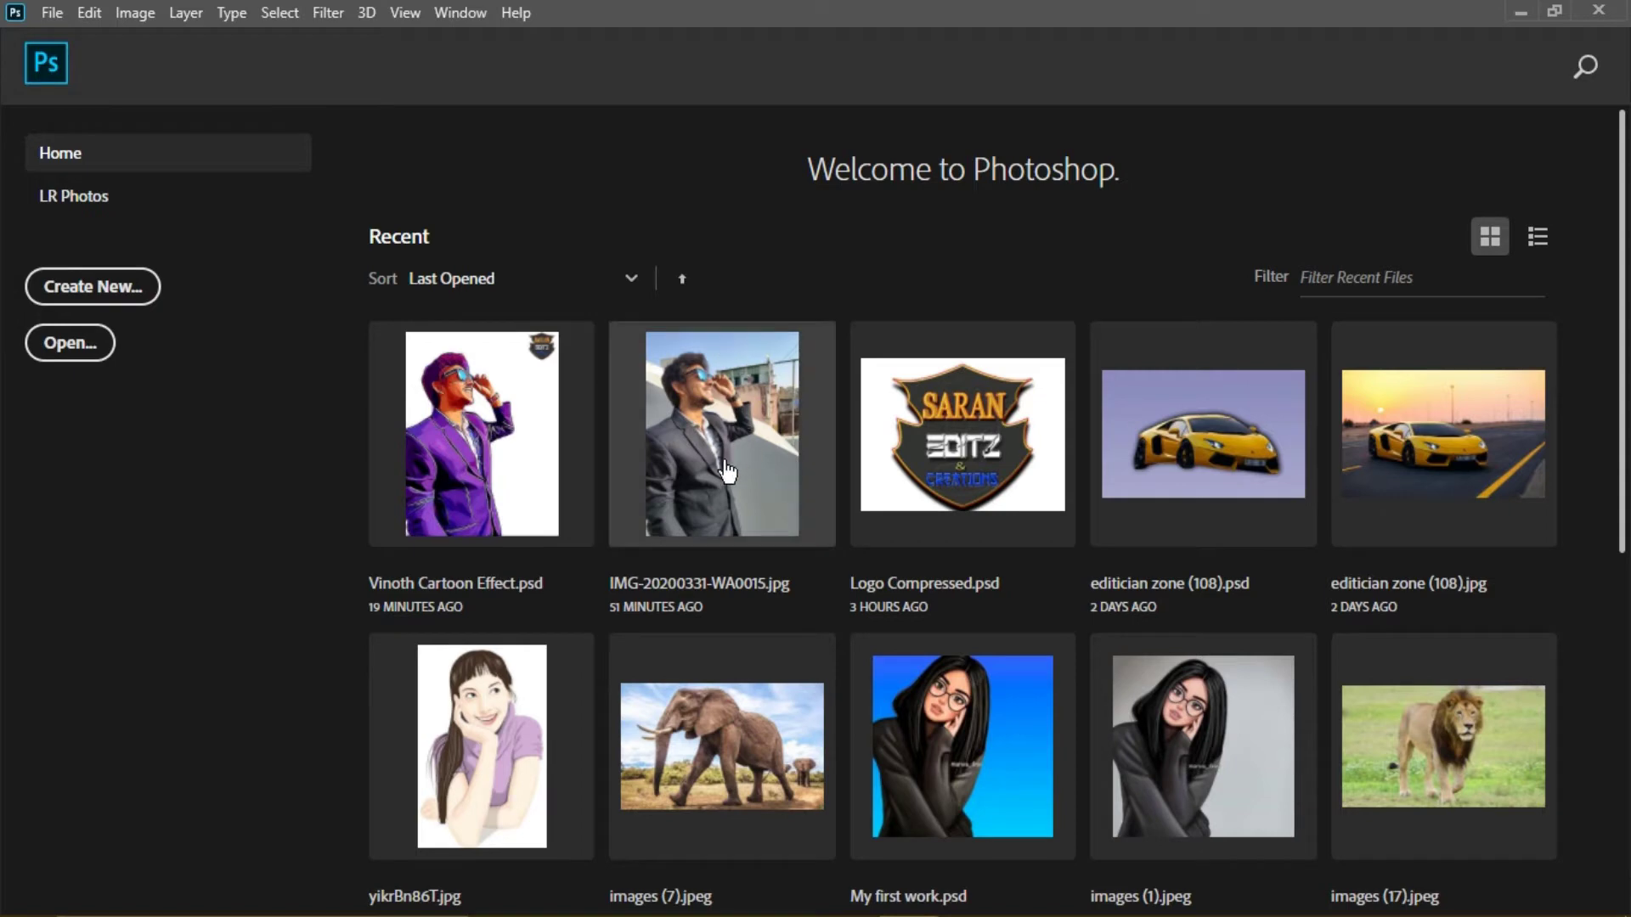
left_click(725, 462)
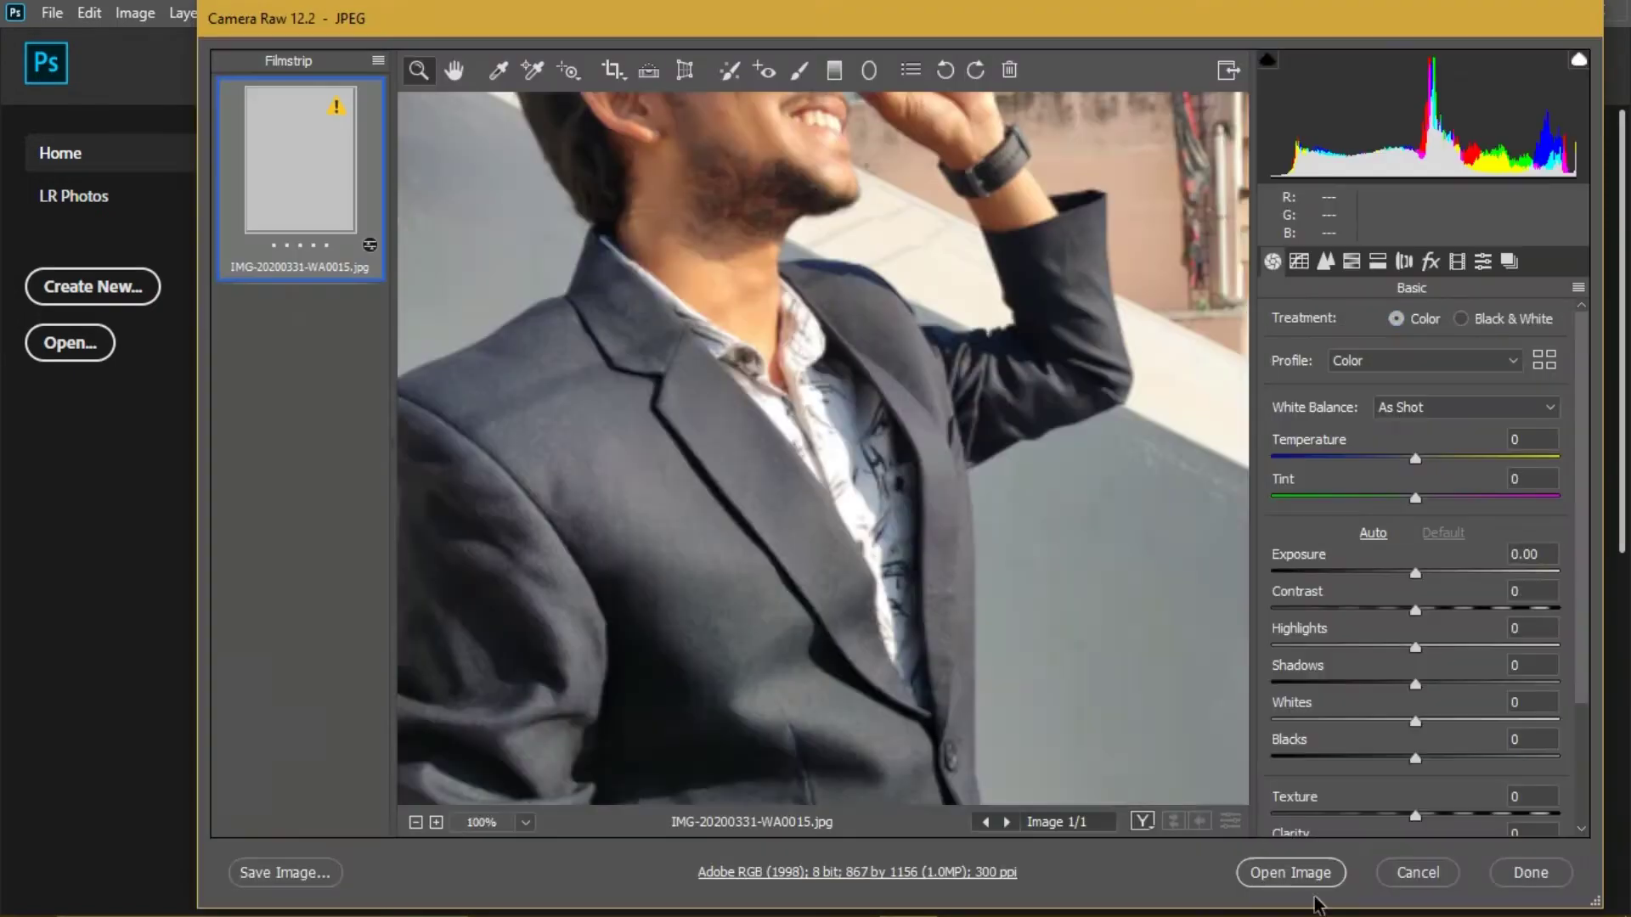
left_click(1300, 875)
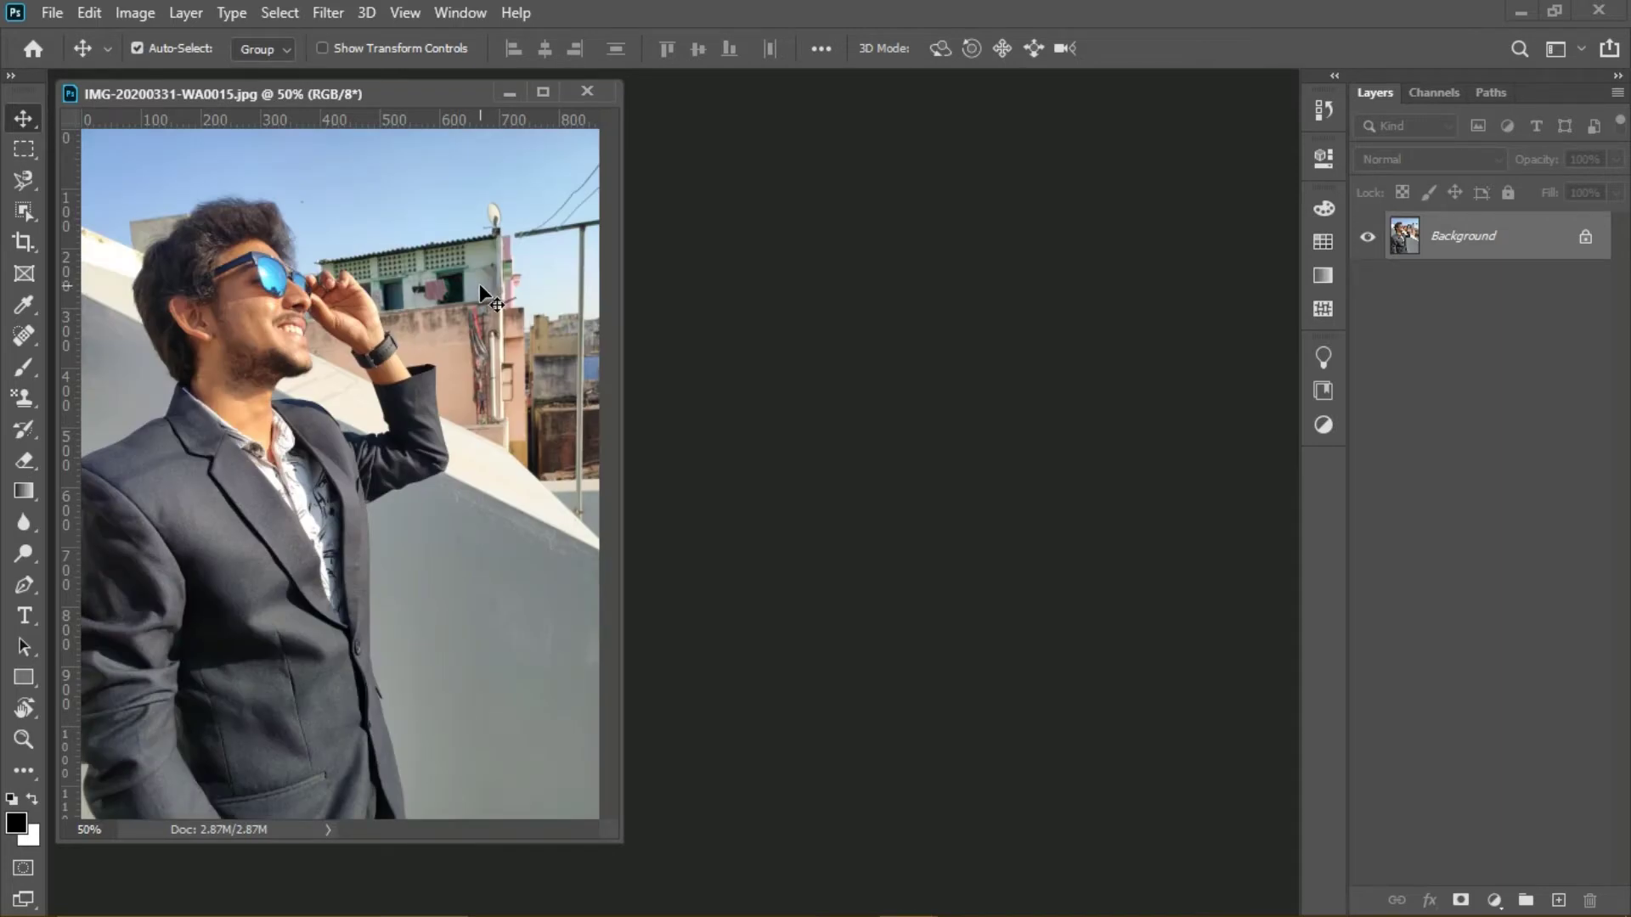
left_click_drag(416, 95, 476, 78)
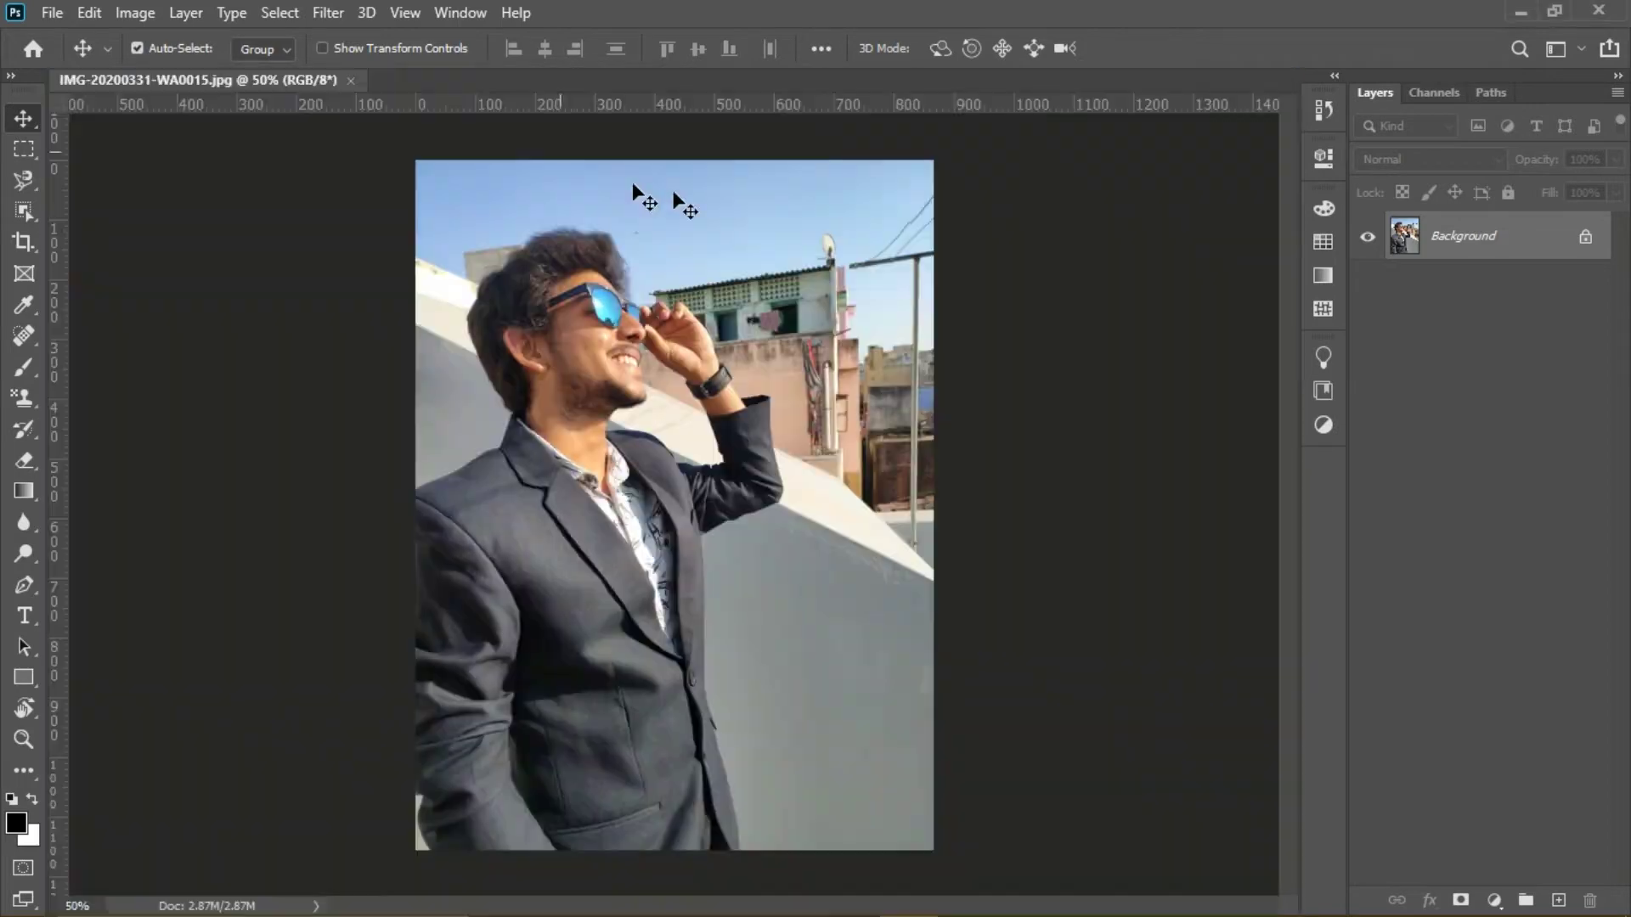
Duplicate the Background layer and apply the Remove Background quick action to the copy
left_click(1497, 250)
key("ctrl+j")
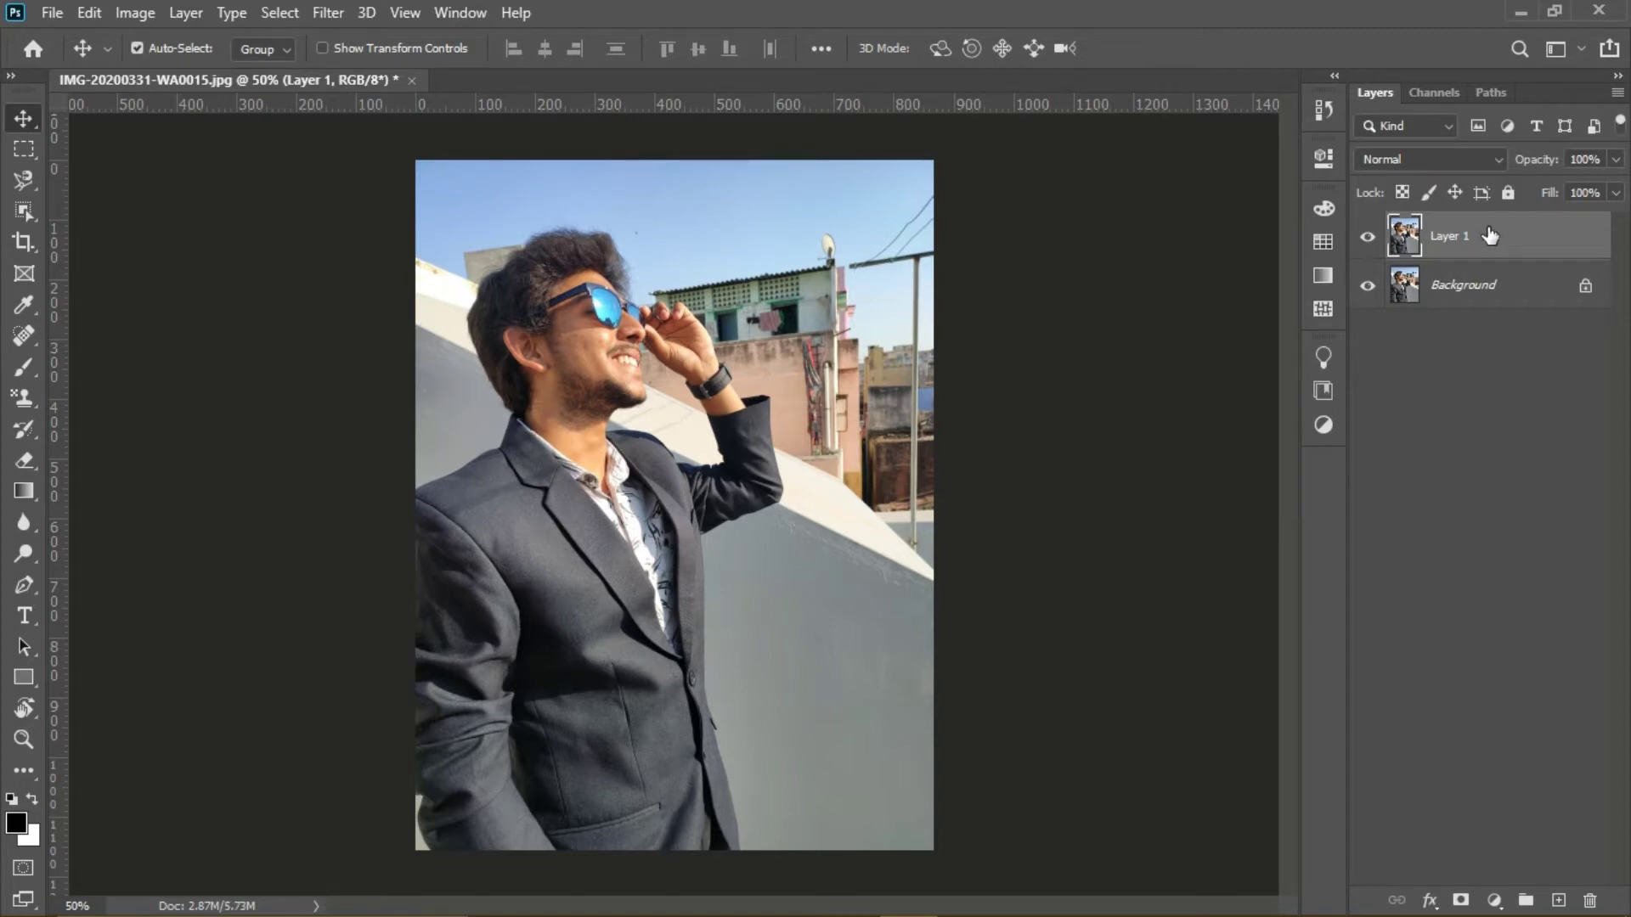
left_click(1324, 157)
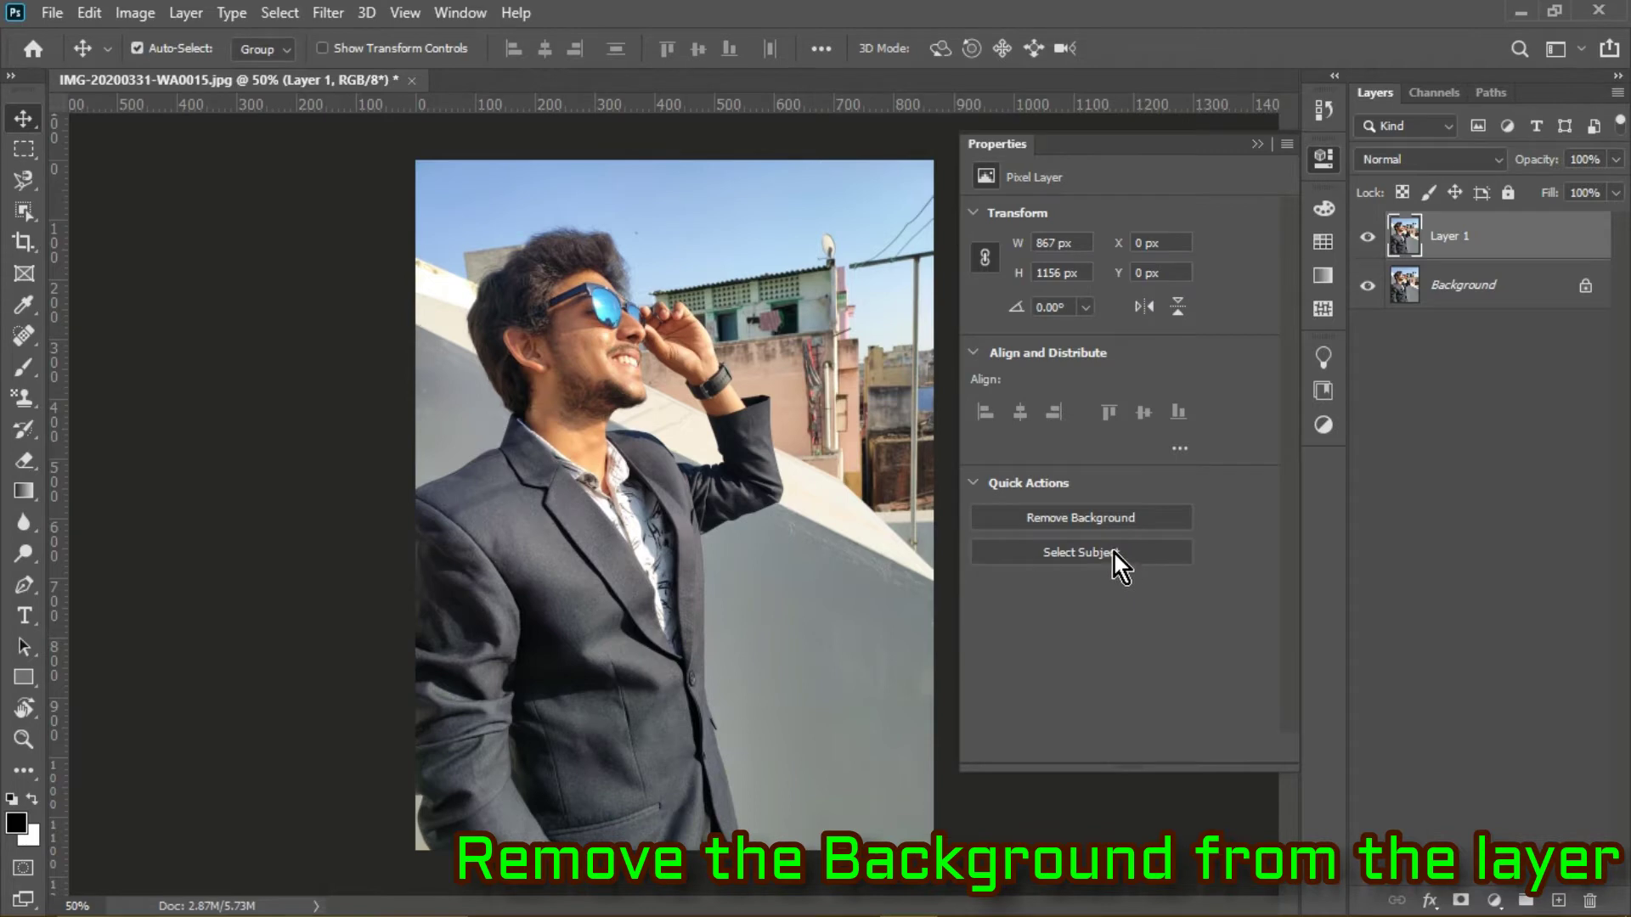
left_click(1119, 520)
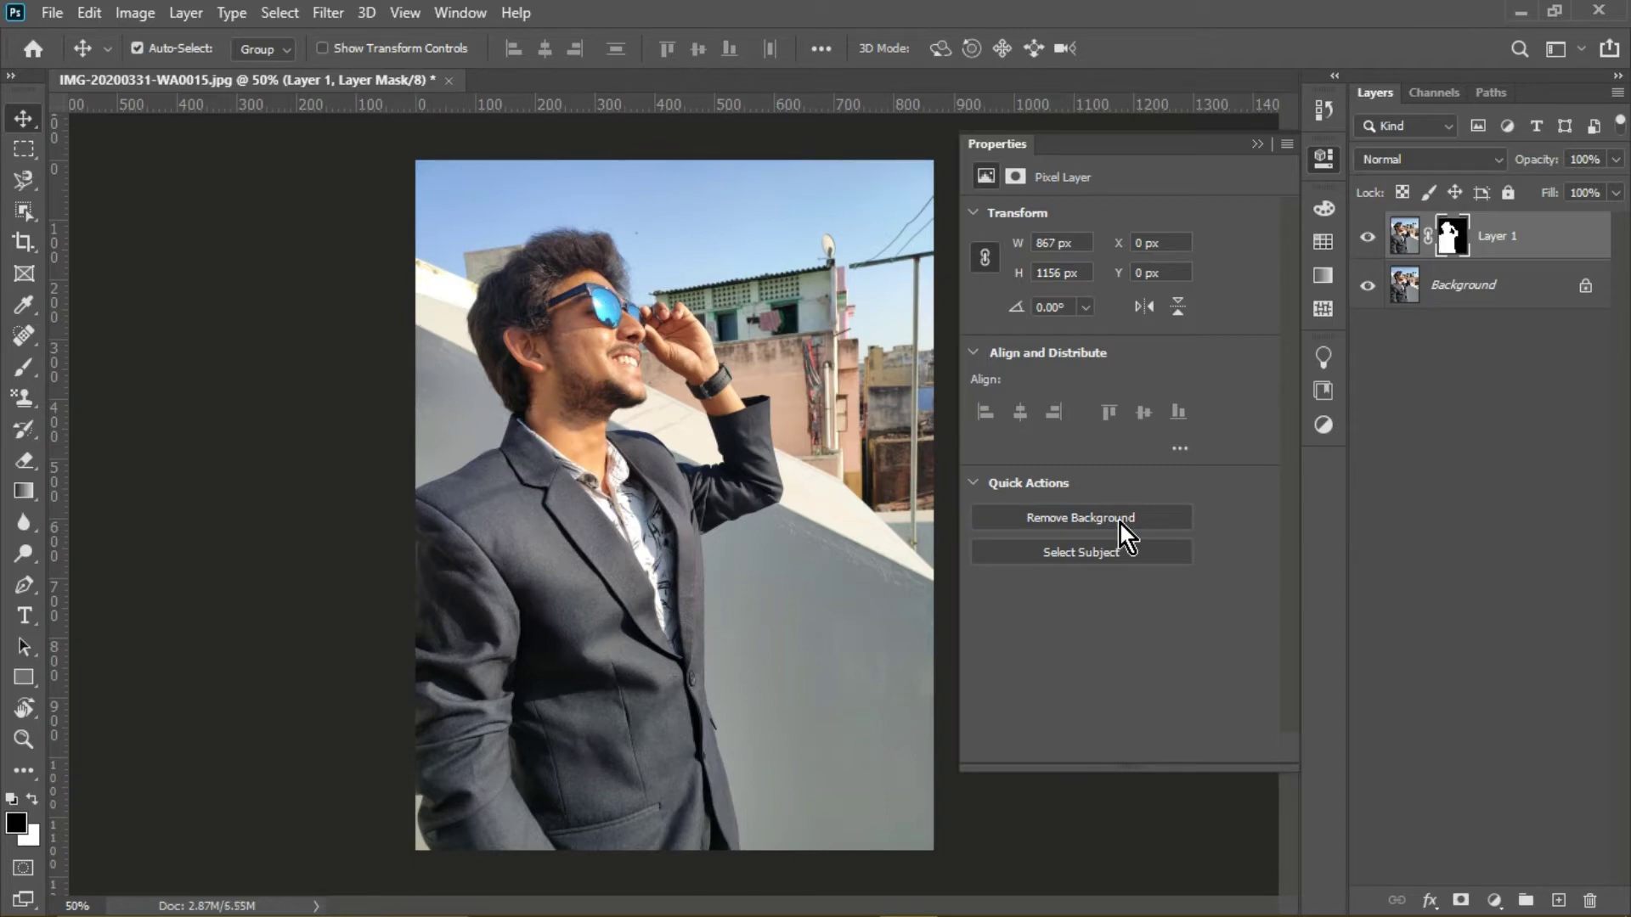
Hide the original Background layer and shift the masked cut-out of the man slightly left and down
left_click(1404, 236)
left_click(1451, 236)
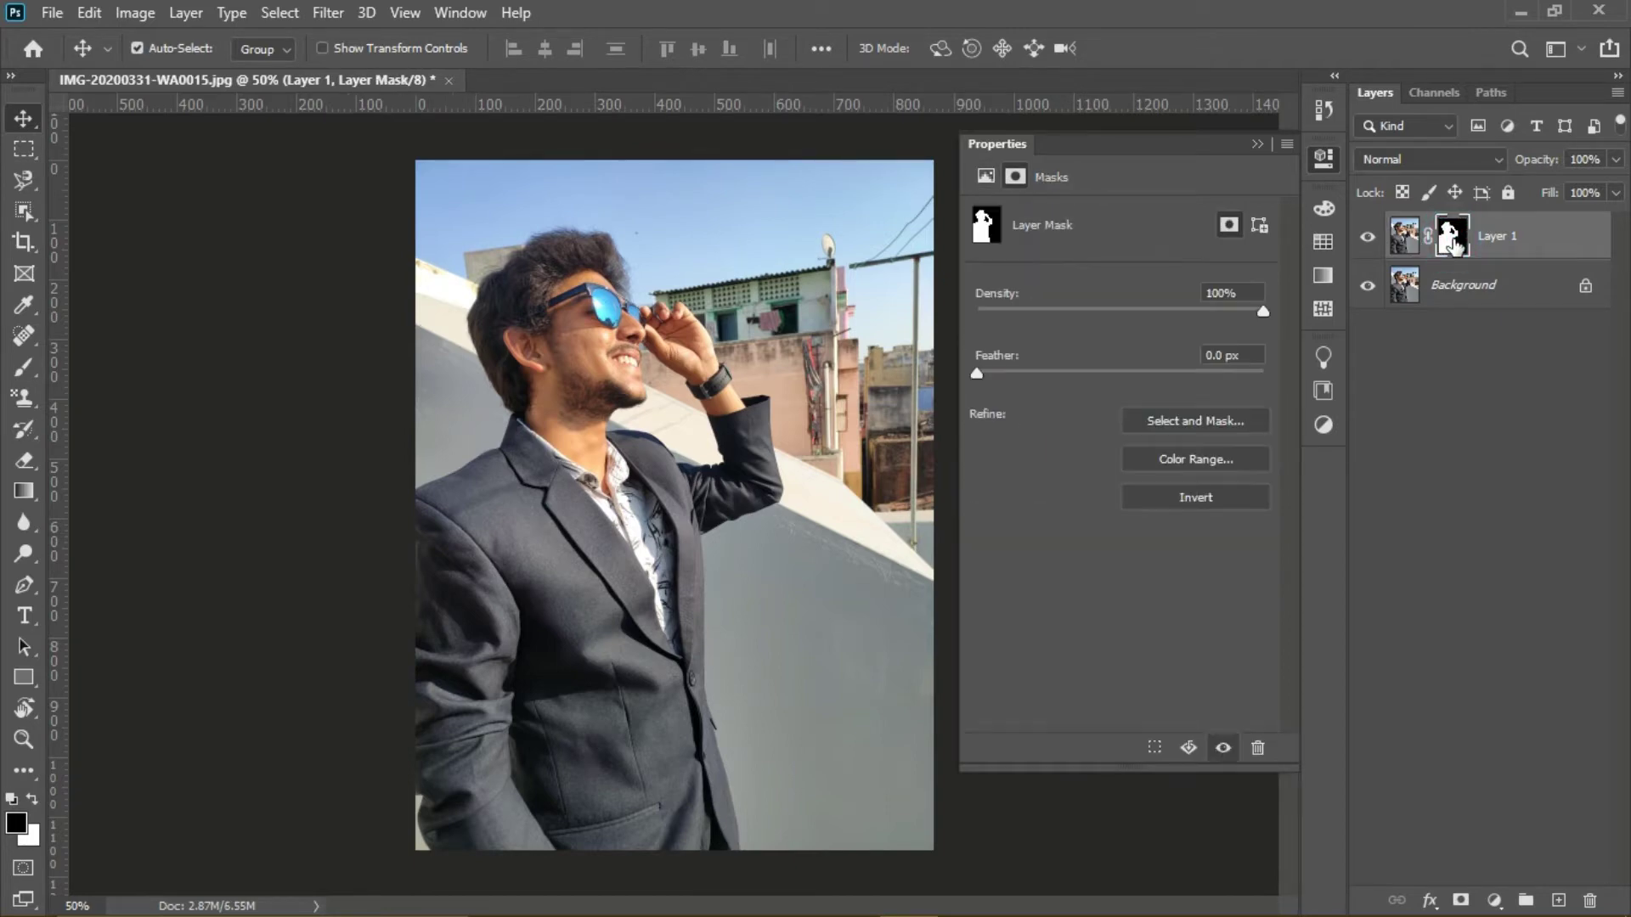
left_click(1407, 242)
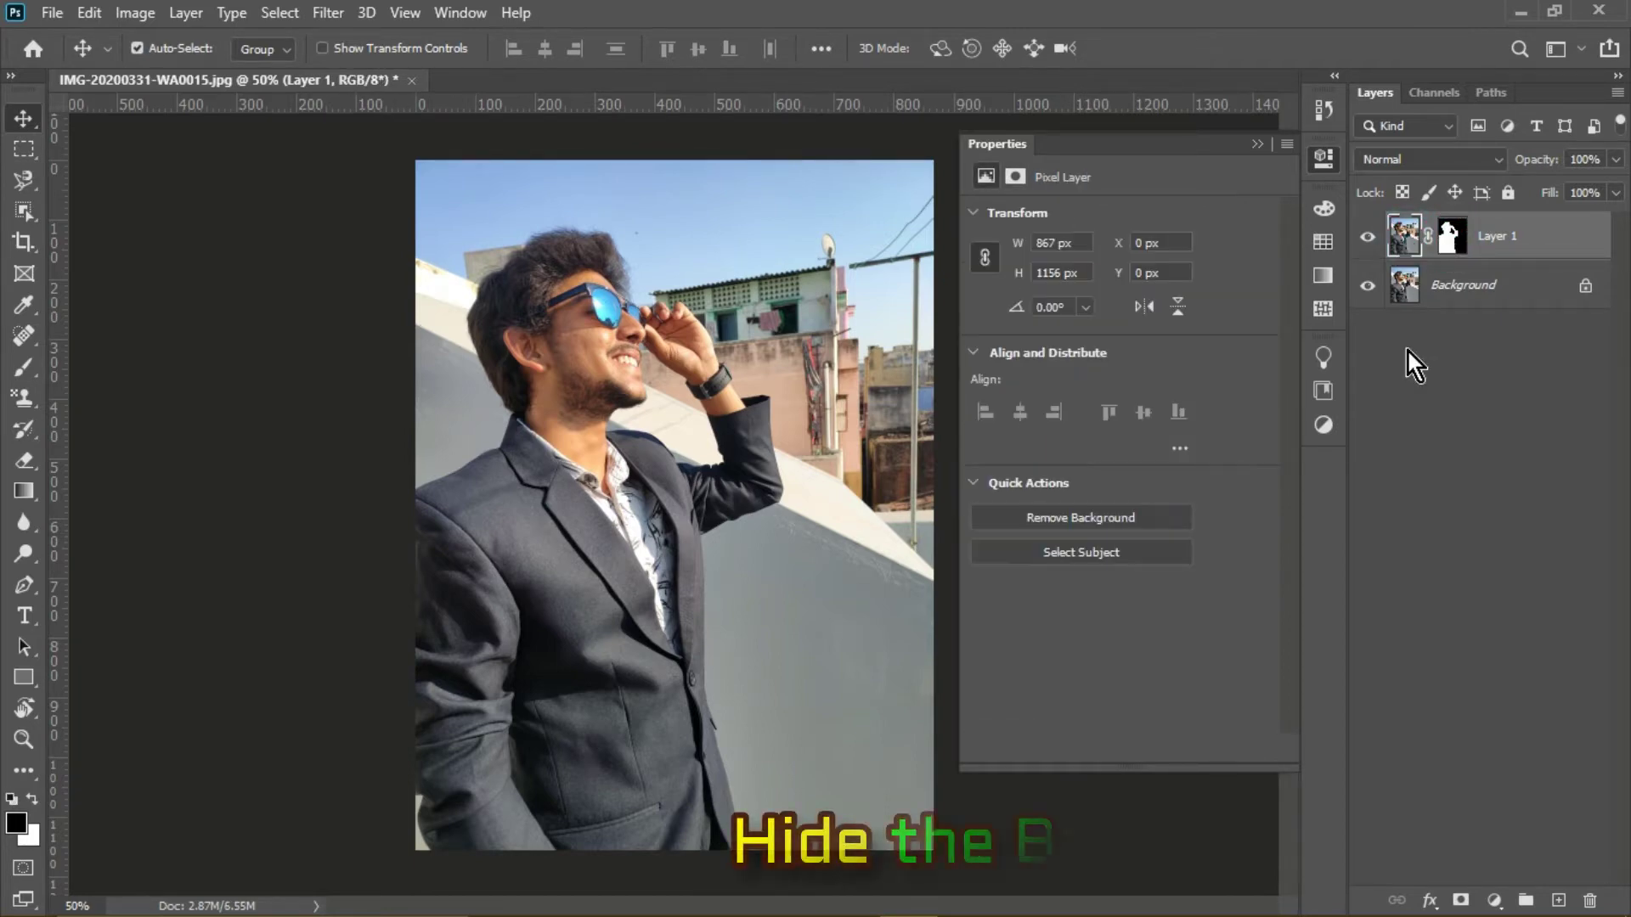
left_click(1369, 286)
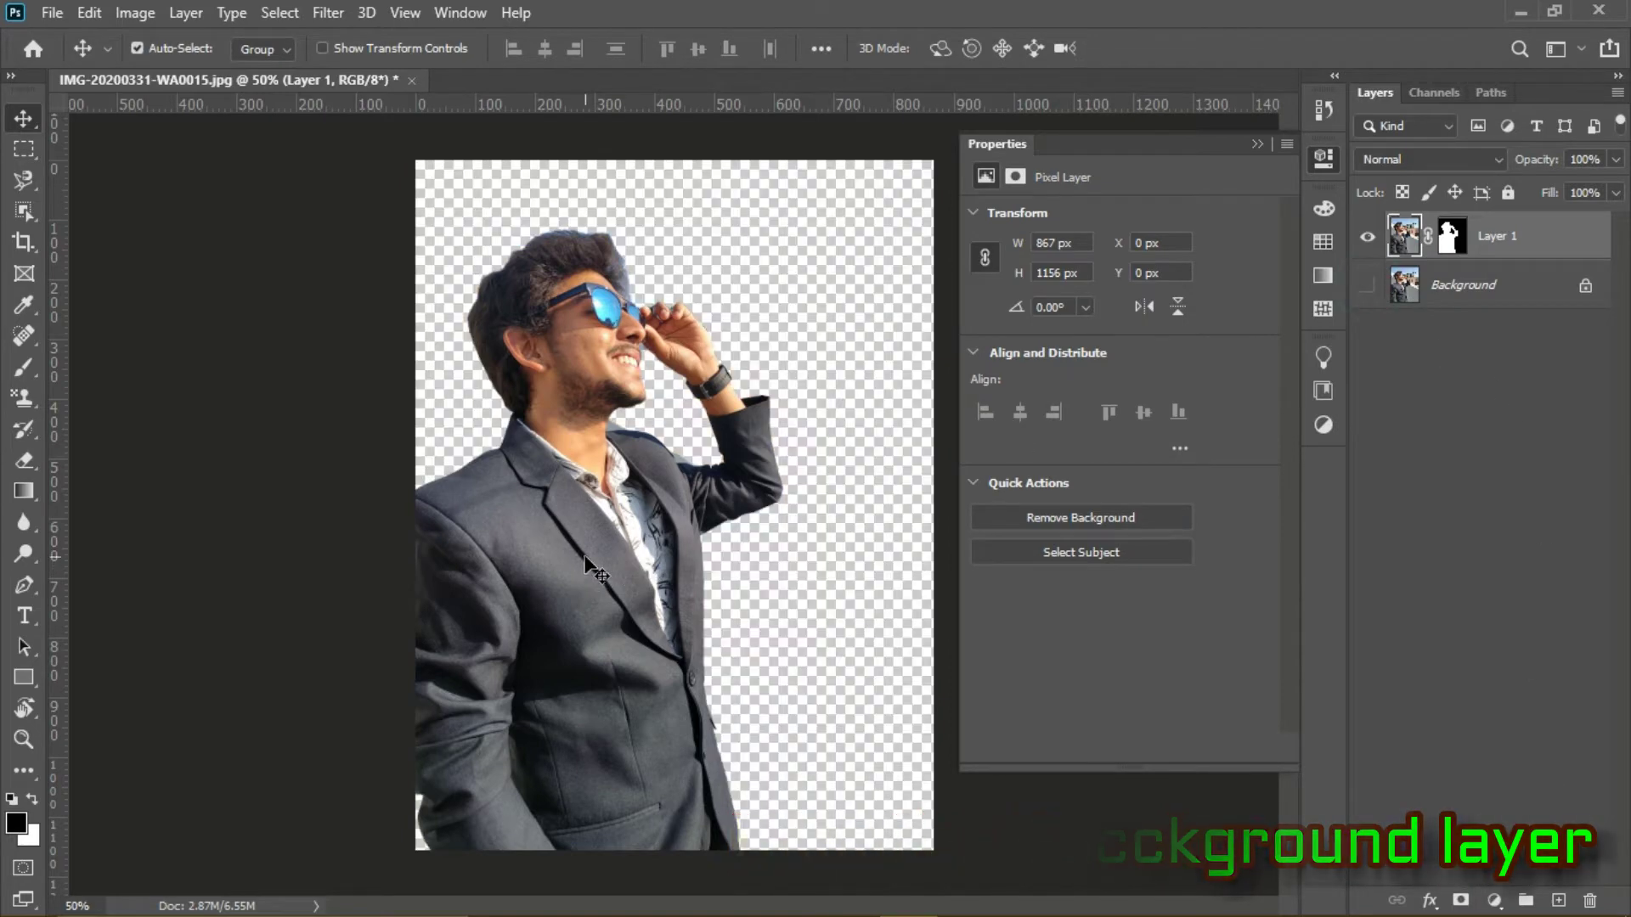
mouse_move(624, 529)
left_mouse_down()
mouse_move(645, 493)
mouse_move(620, 505)
mouse_move(626, 533)
left_mouse_up()
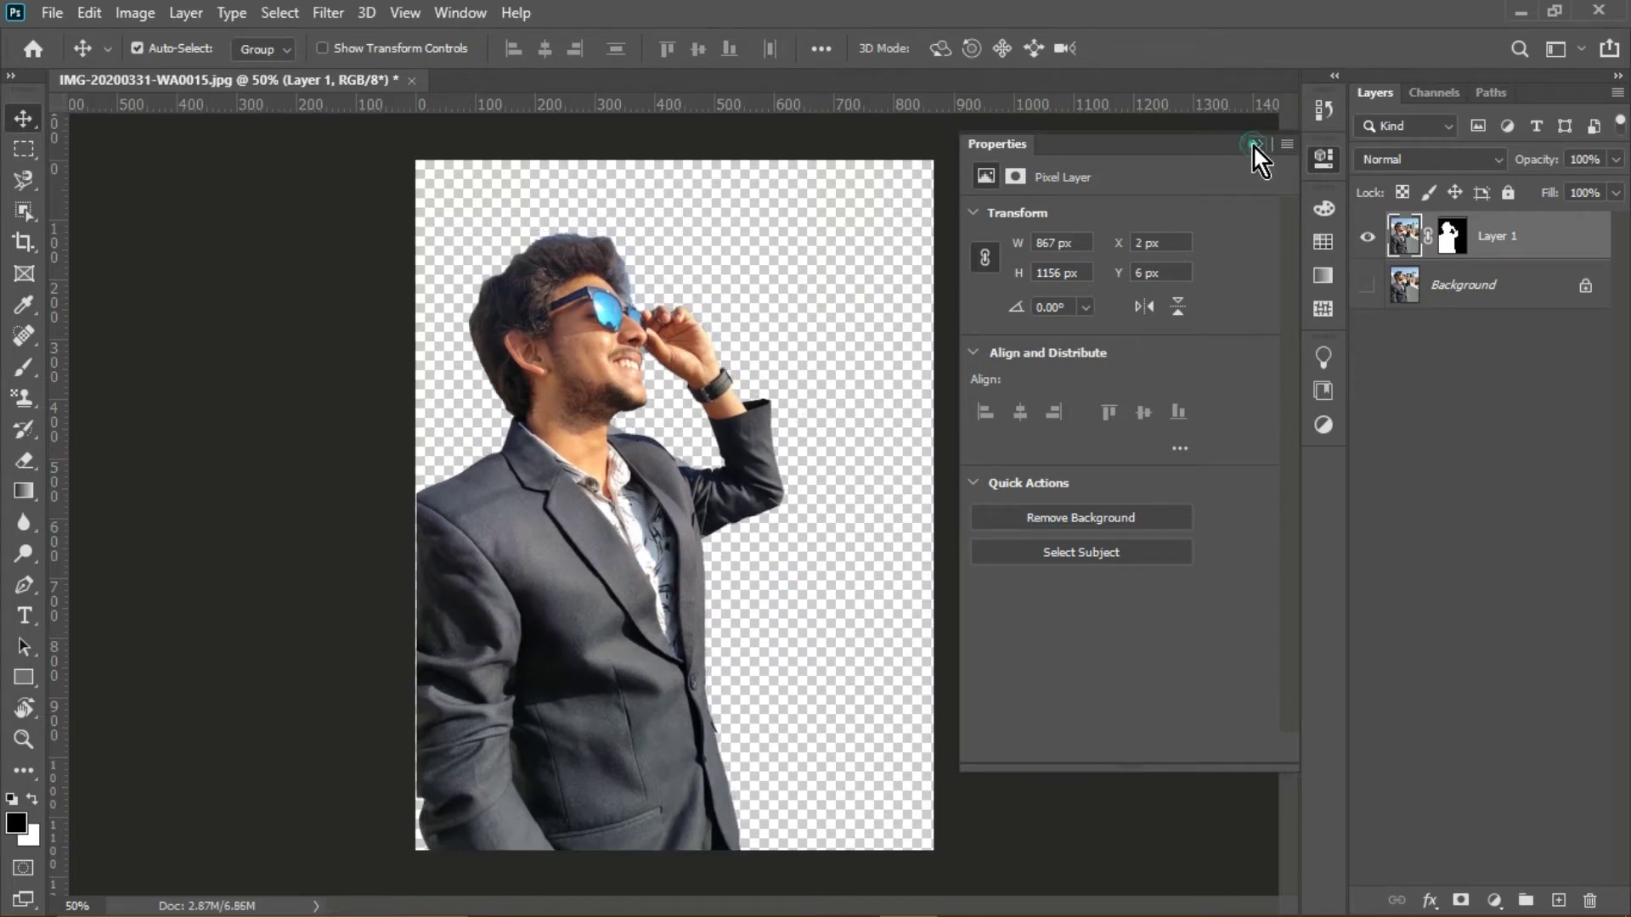
left_click(1255, 145)
left_click_drag(586, 447, 577, 455)
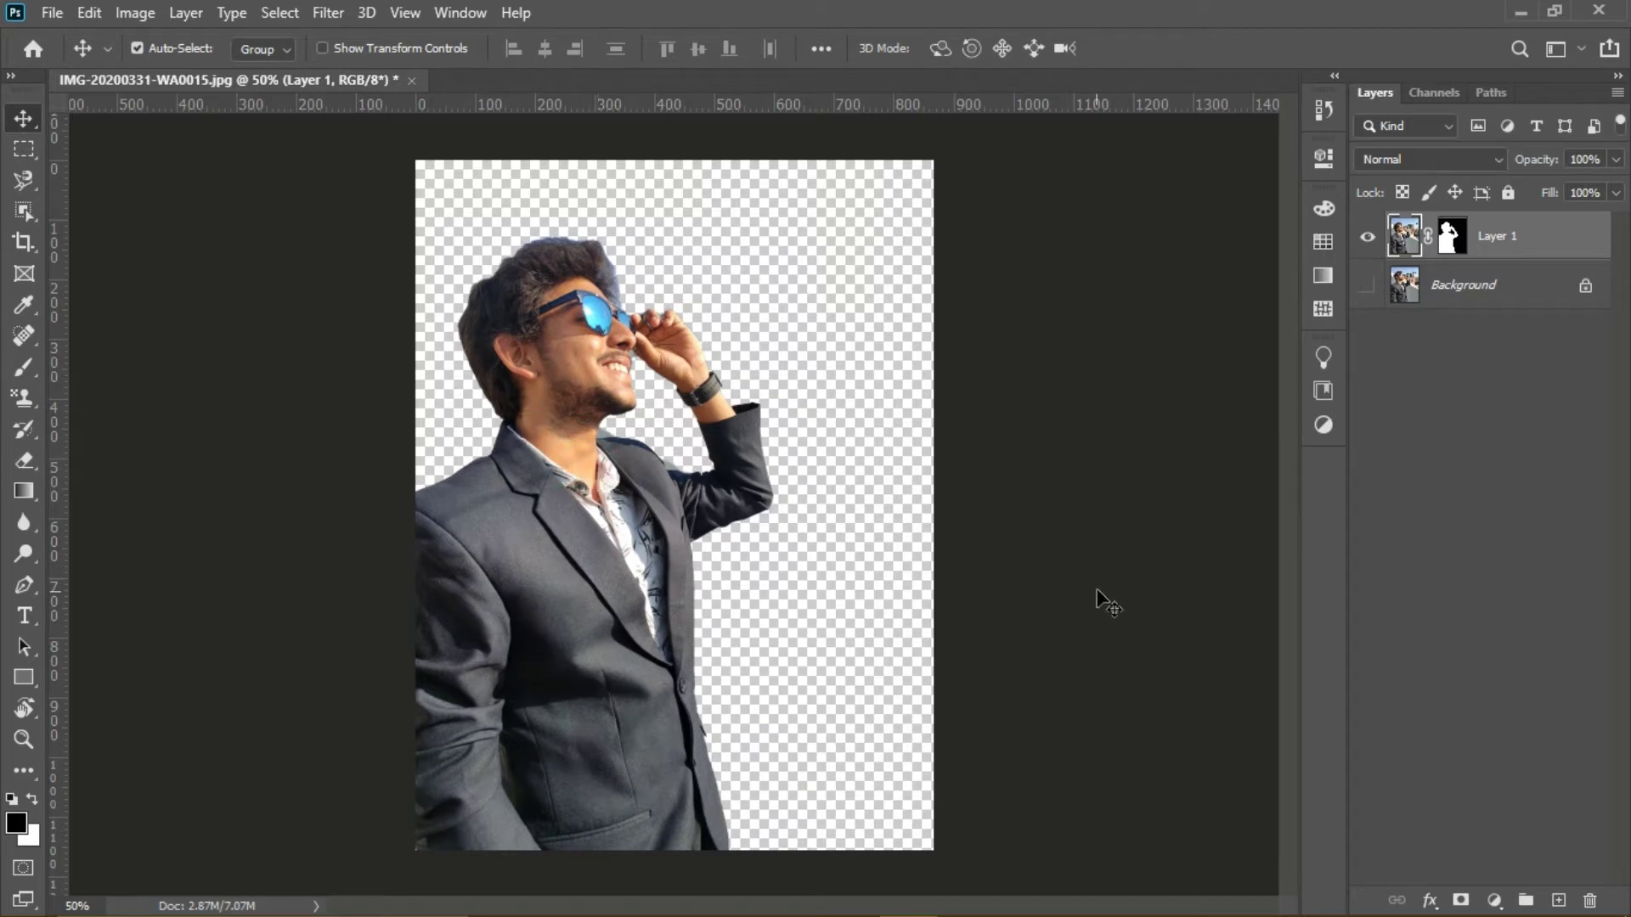
Add a white (#ffffff) Solid Color fill layer directly above the Background layer
left_click(1494, 296)
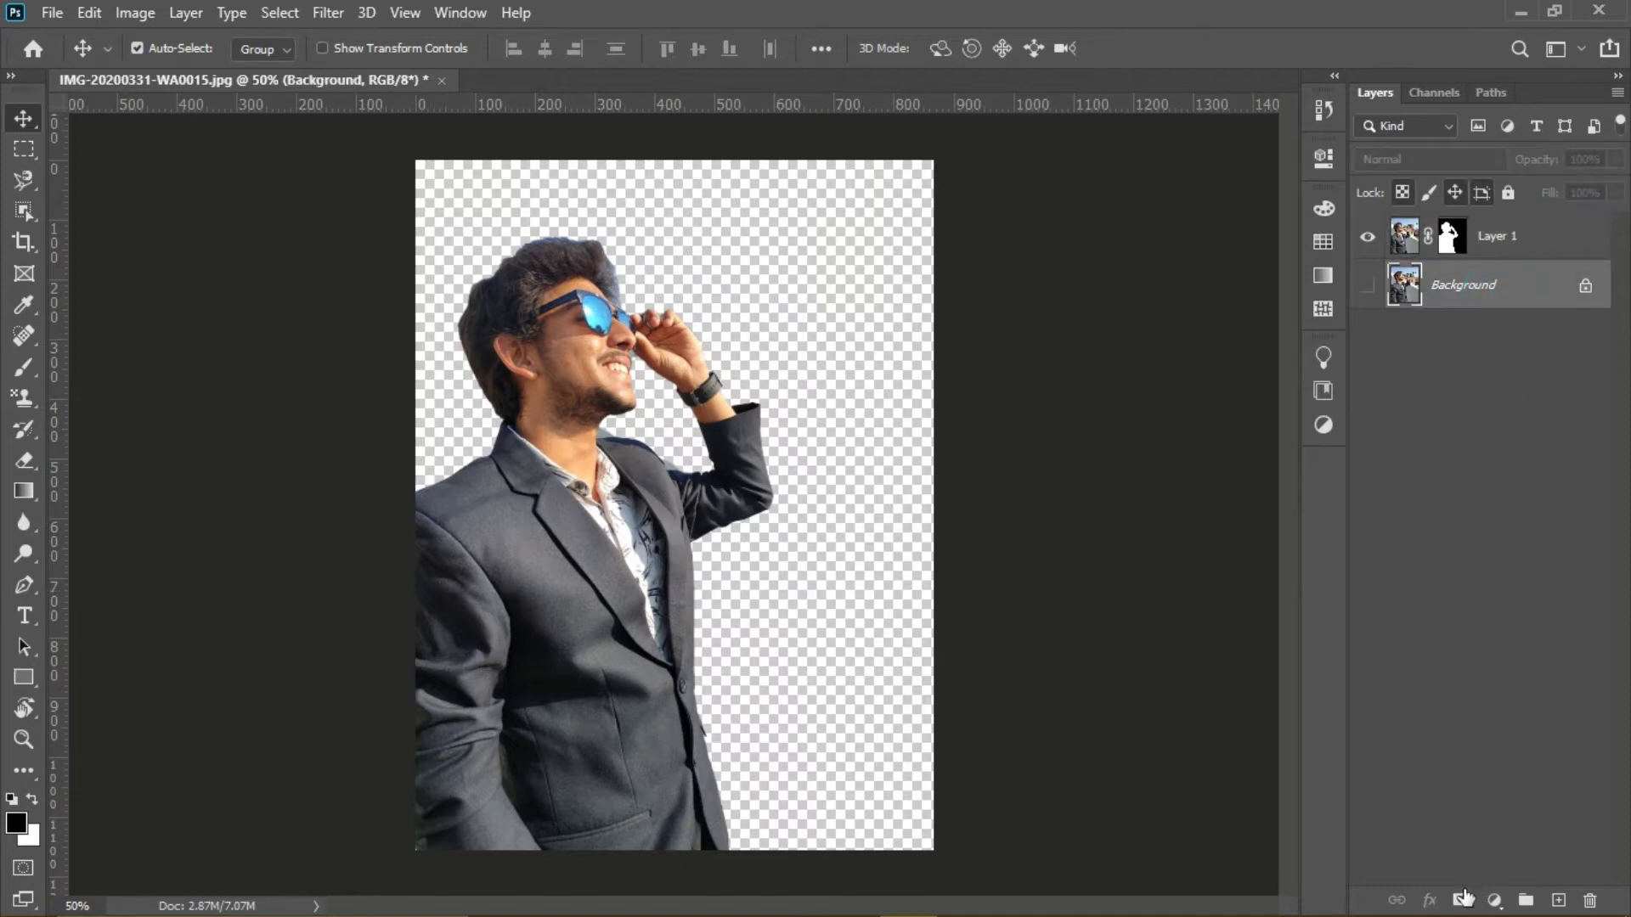
left_click(1494, 900)
left_click(1510, 467)
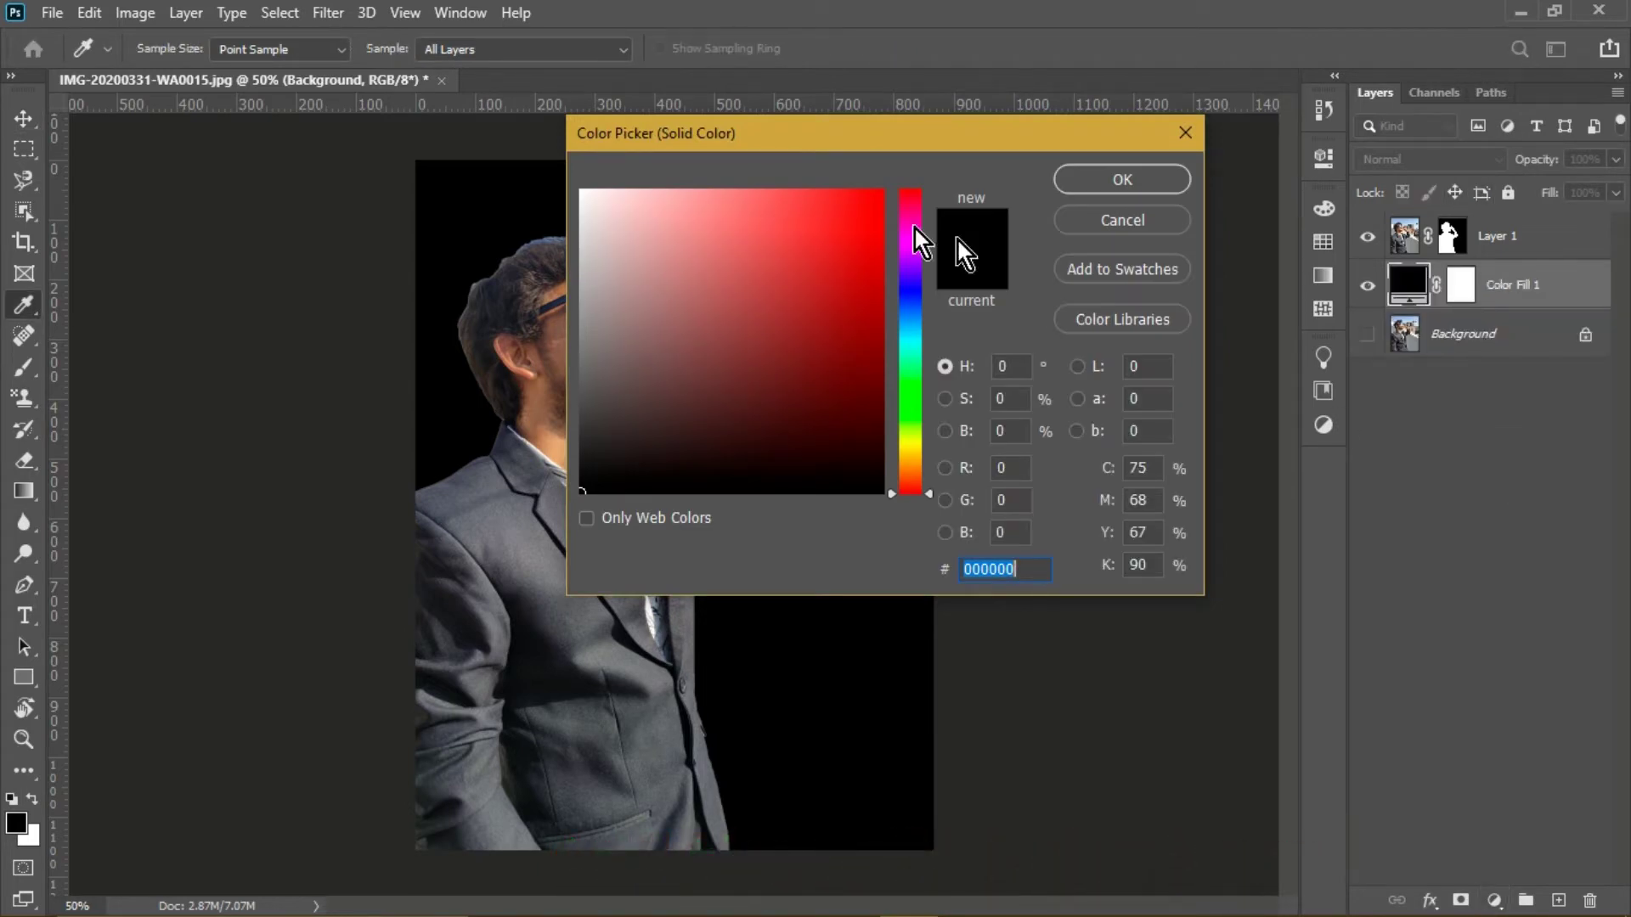
left_click_drag(601, 212, 582, 191)
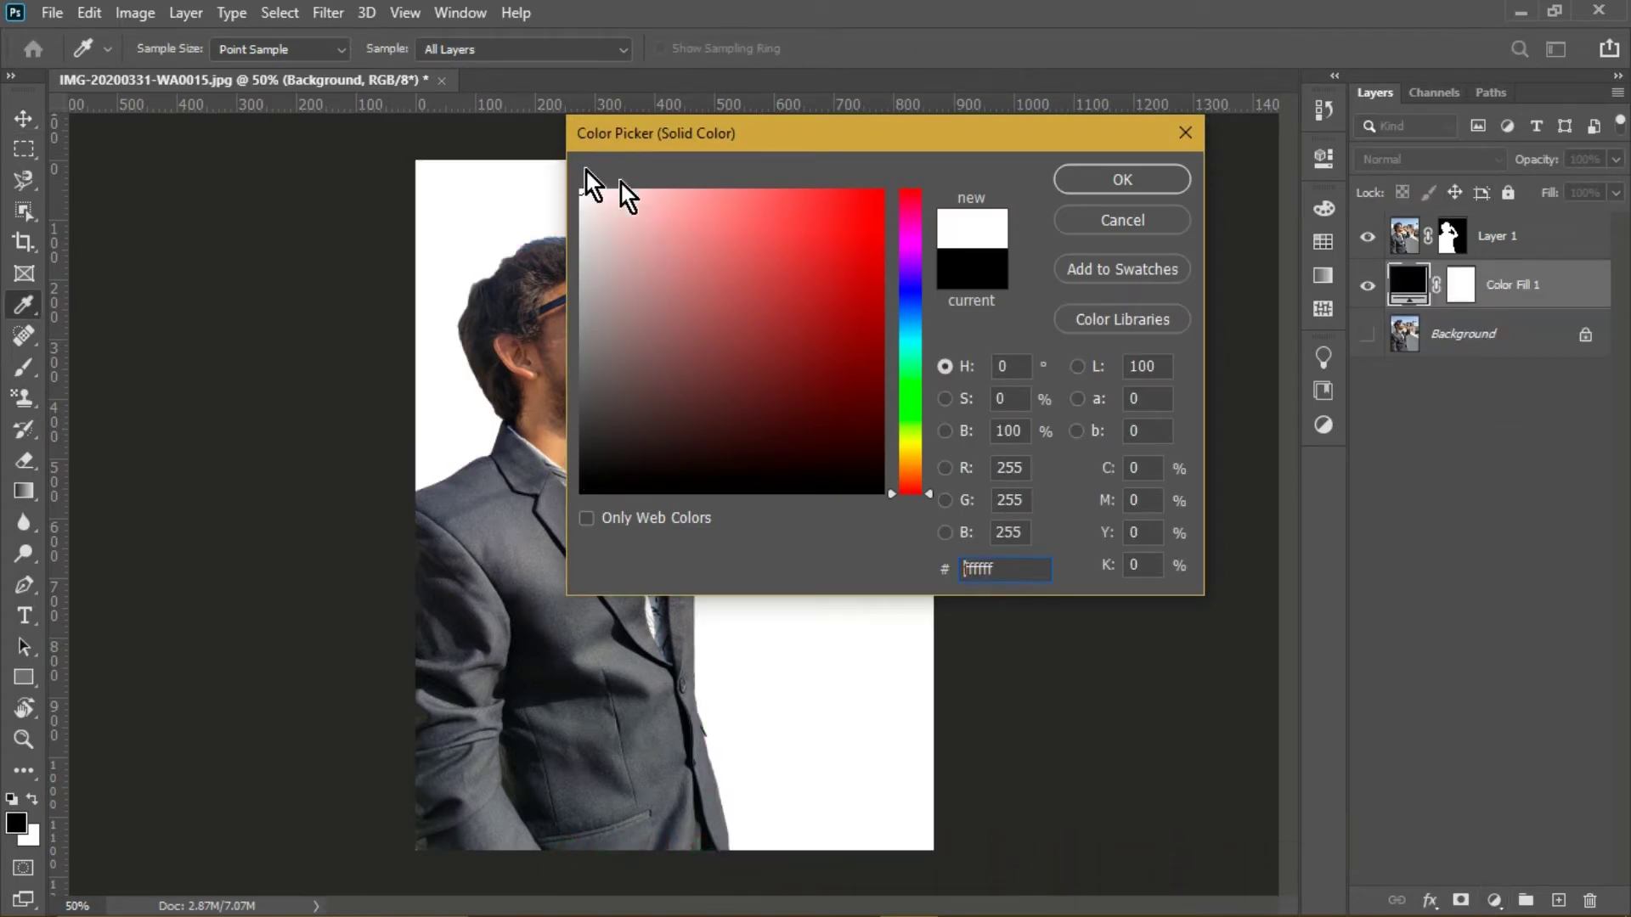
left_click(1111, 182)
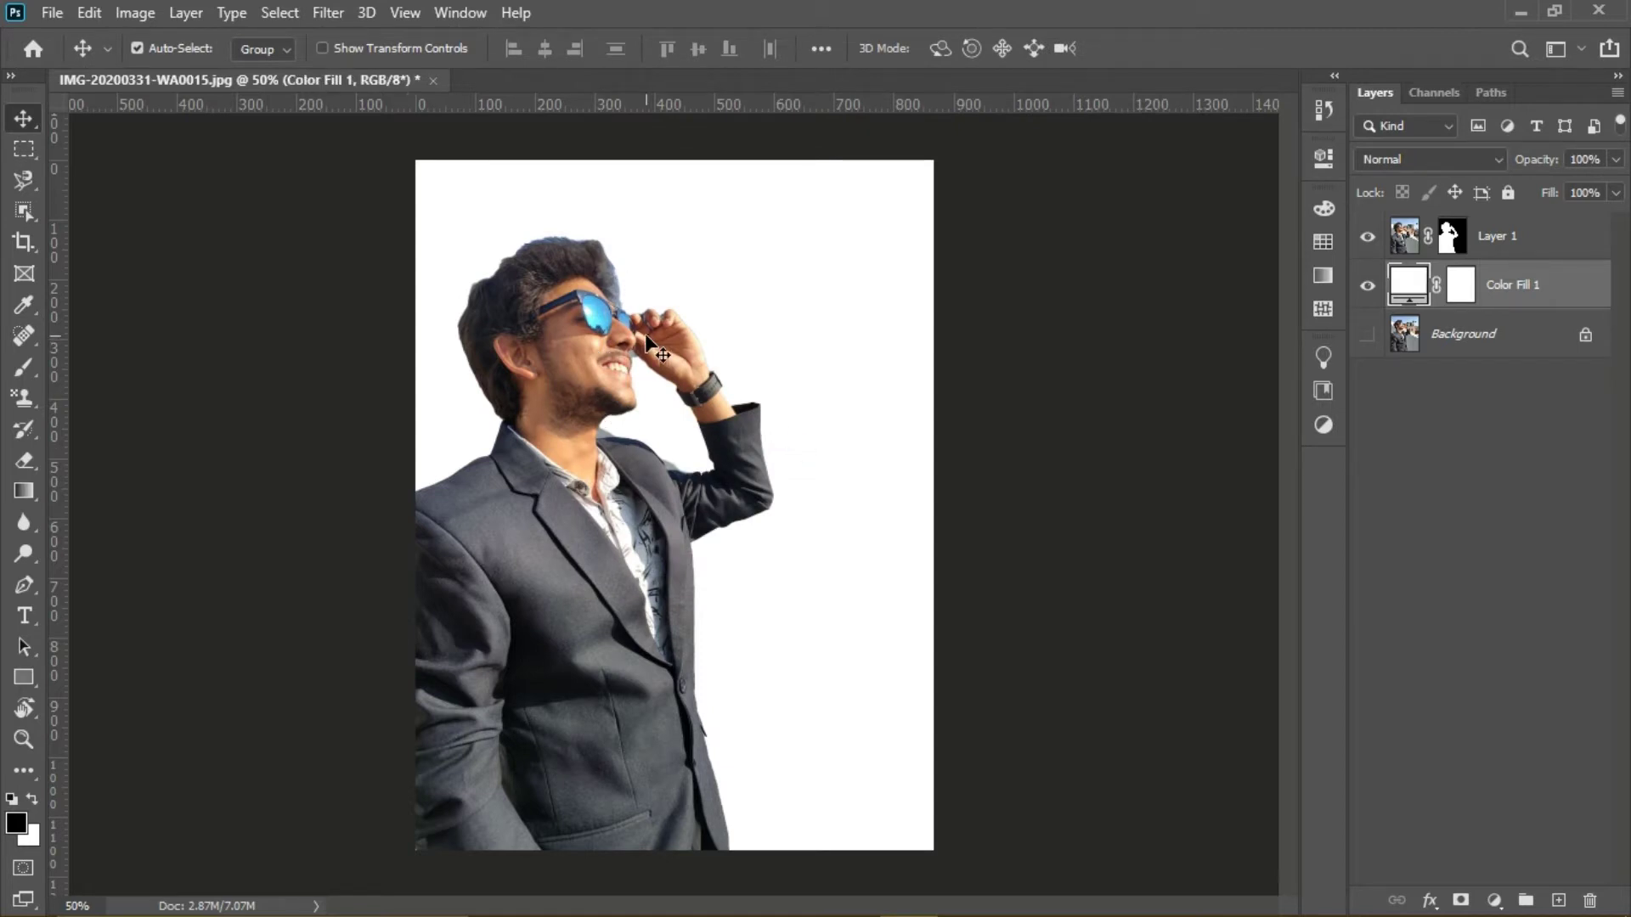
Merge Layer 1 with the white Color Fill 1 layer and duplicate the merged layer
left_click(1524, 255, "ctrl")
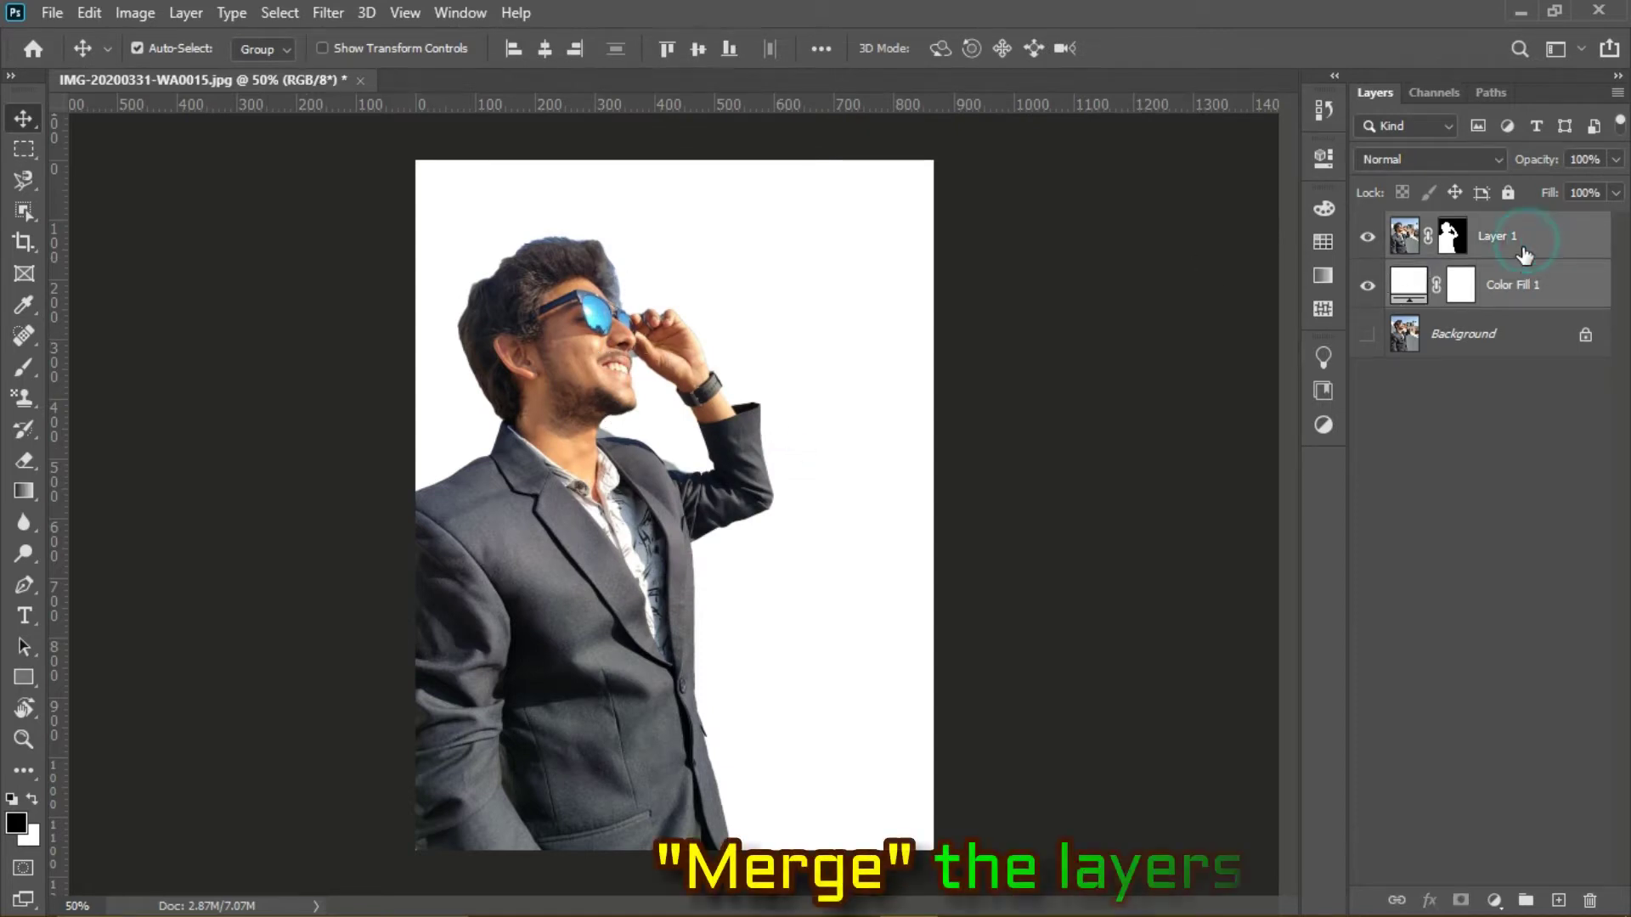
right_click(1508, 257)
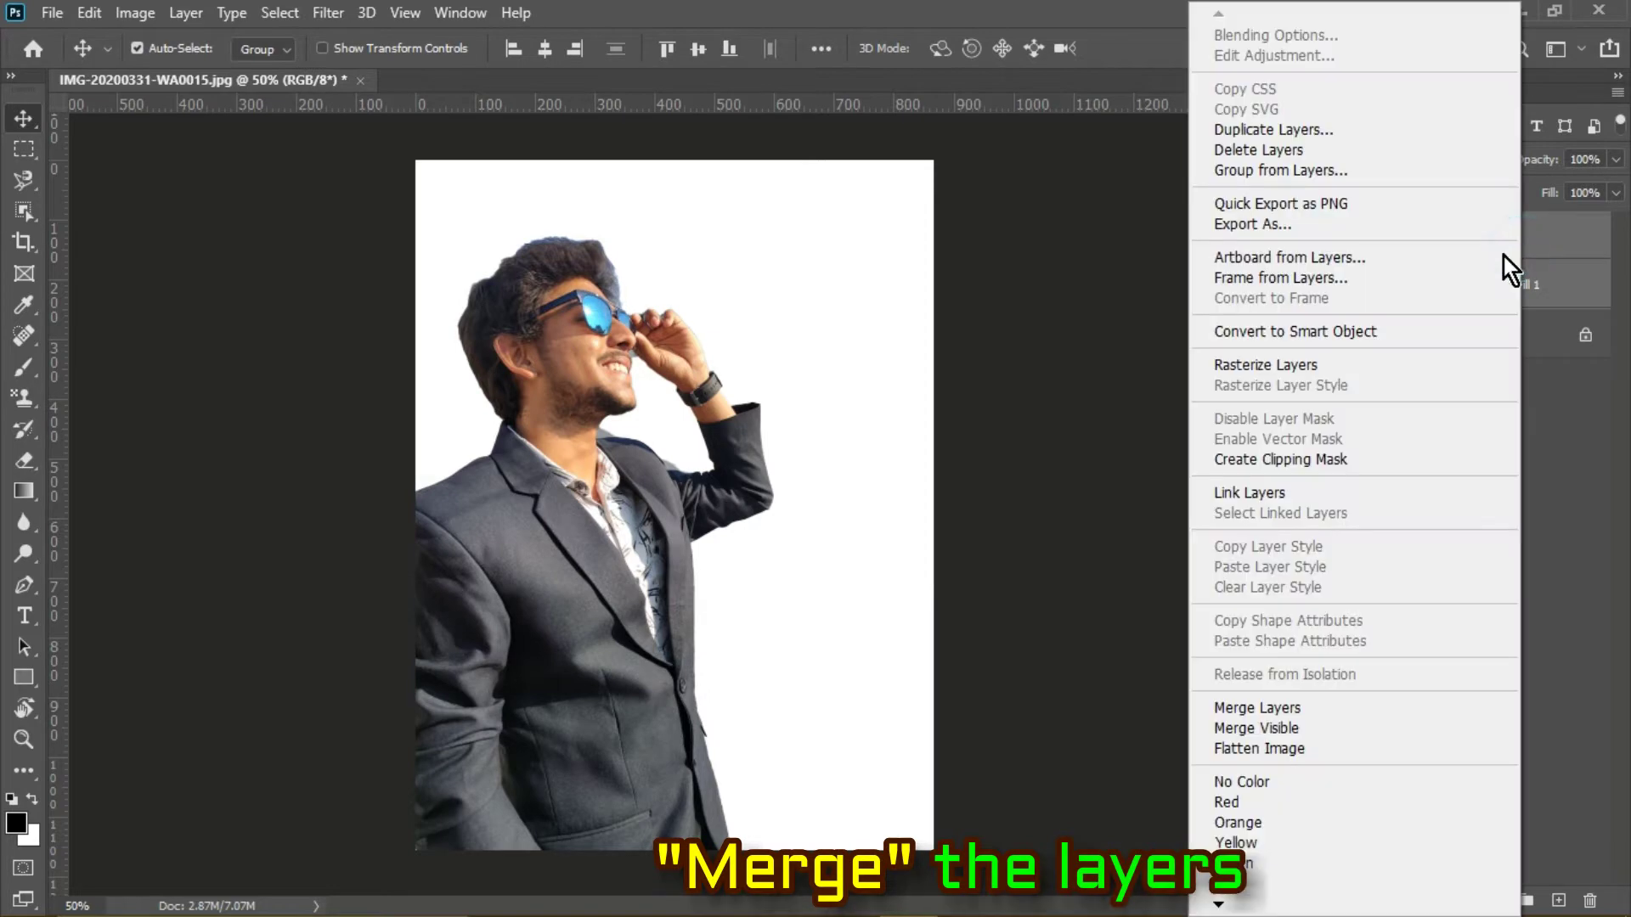
left_click(1312, 711)
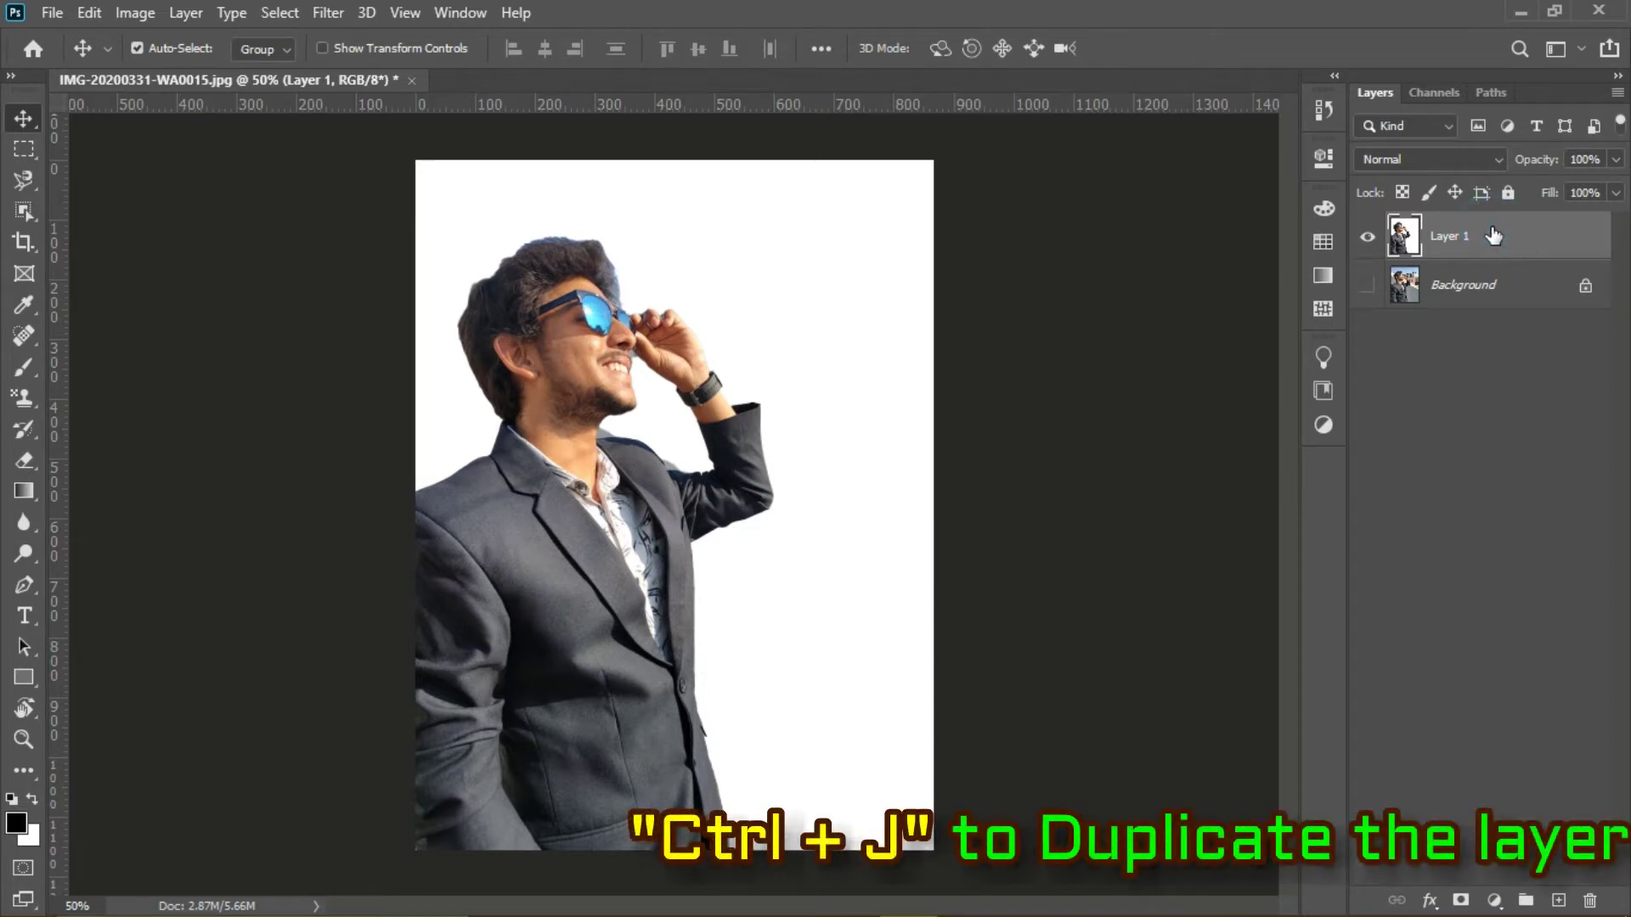
key("ctrl+j")
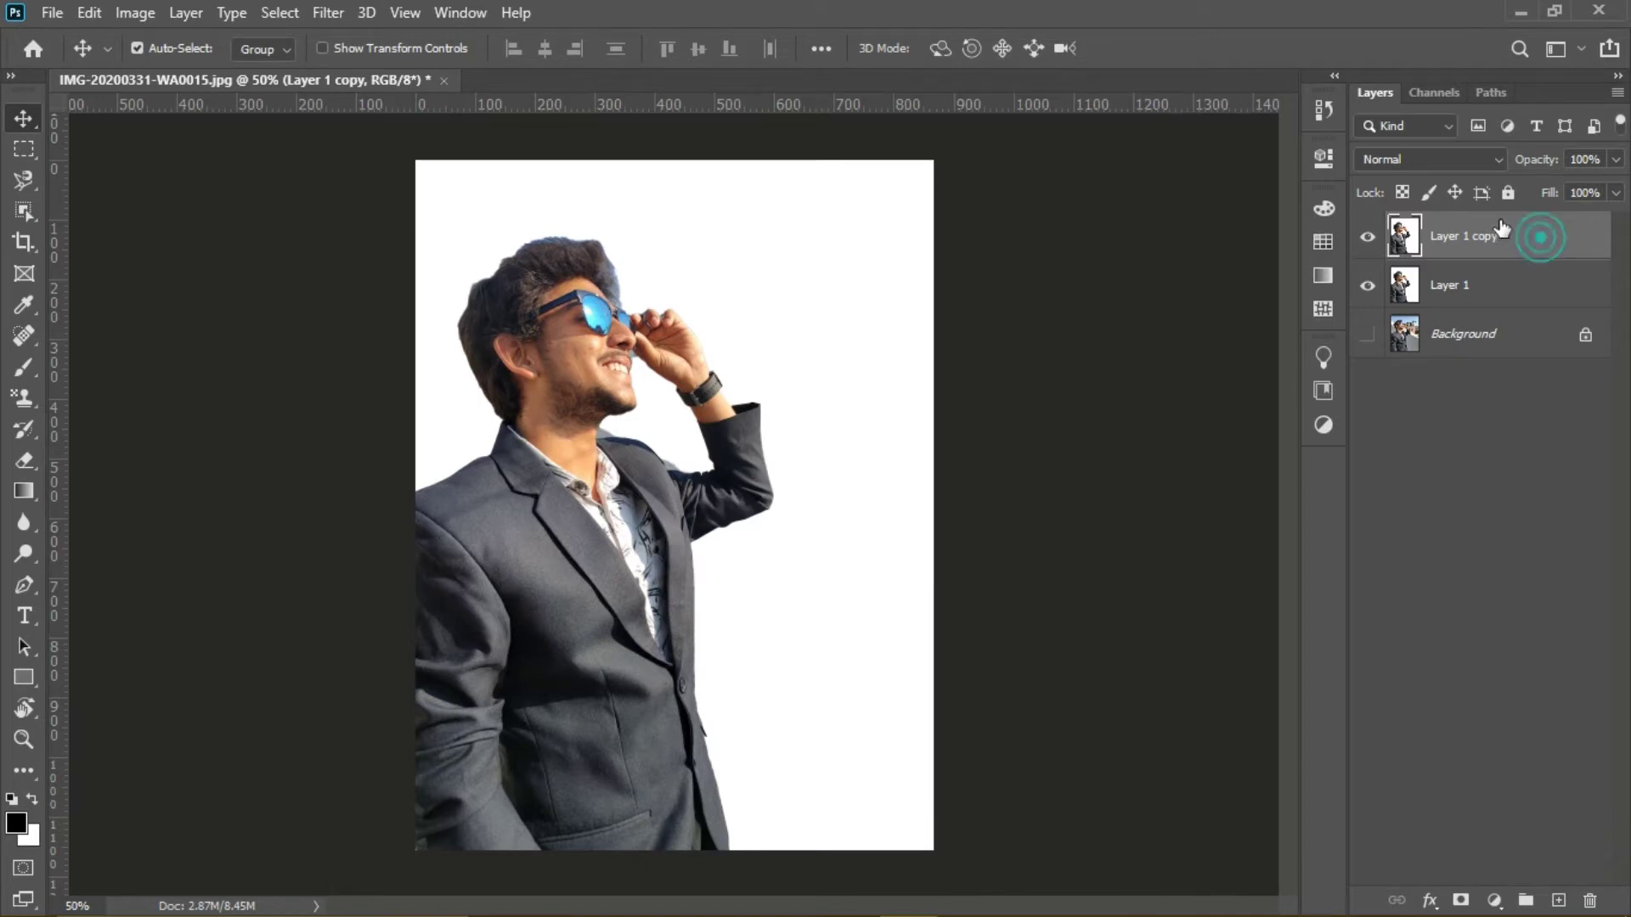
Apply Smart Sharpen to Layer 1 copy with amount 250% and noise reduction 30%, and compare the layer with the one below
left_click(318, 10)
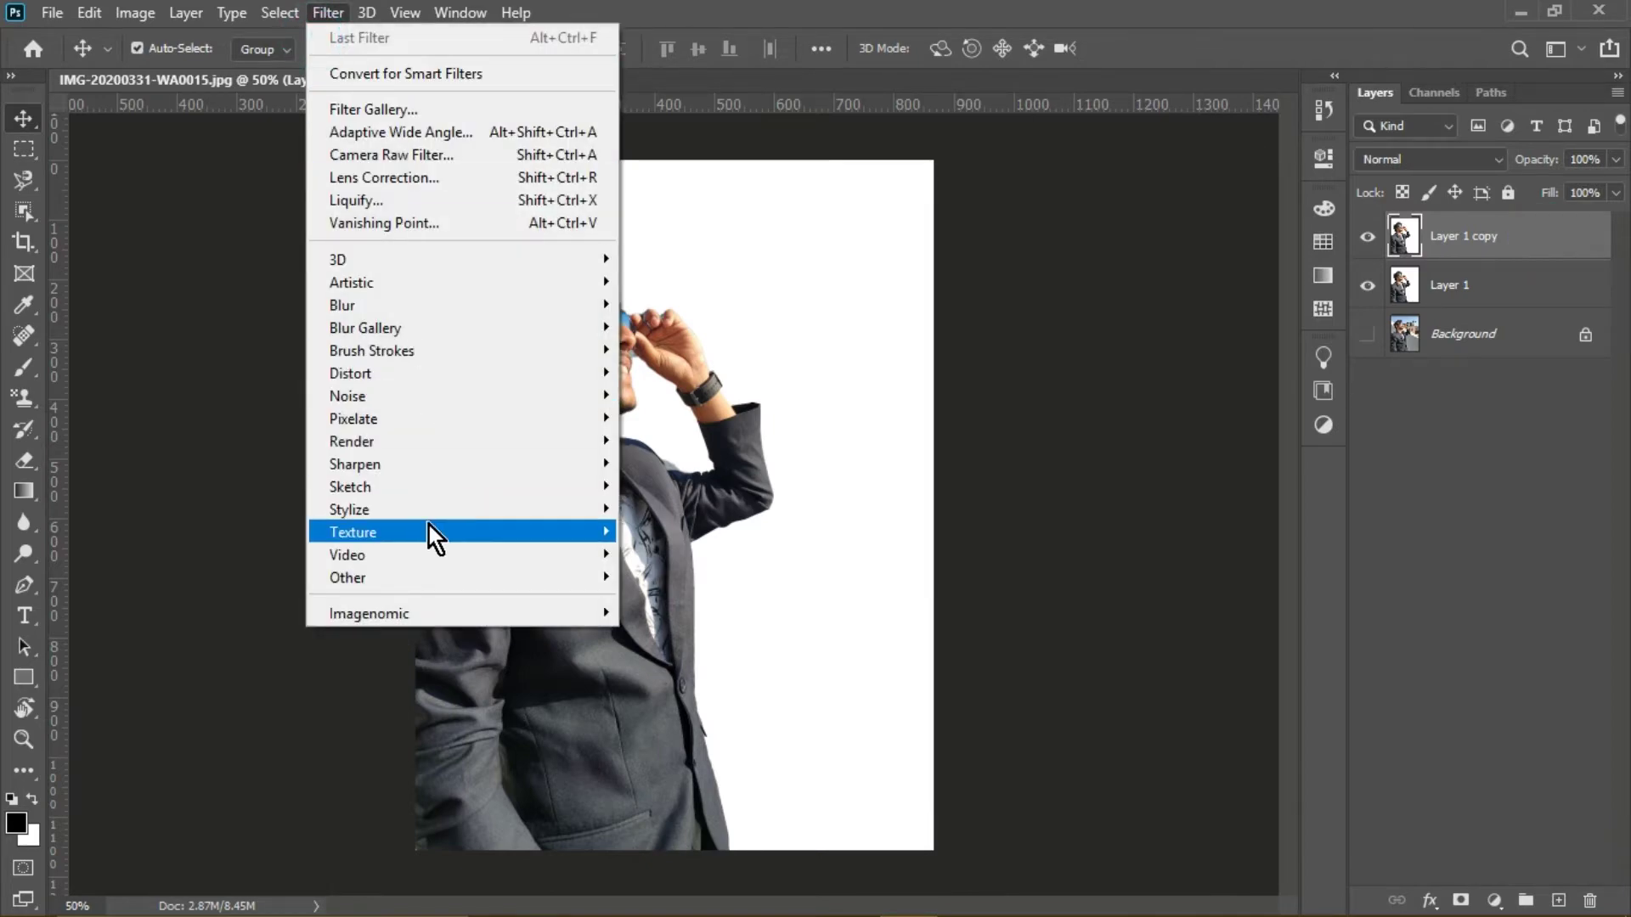
left_click(425, 468)
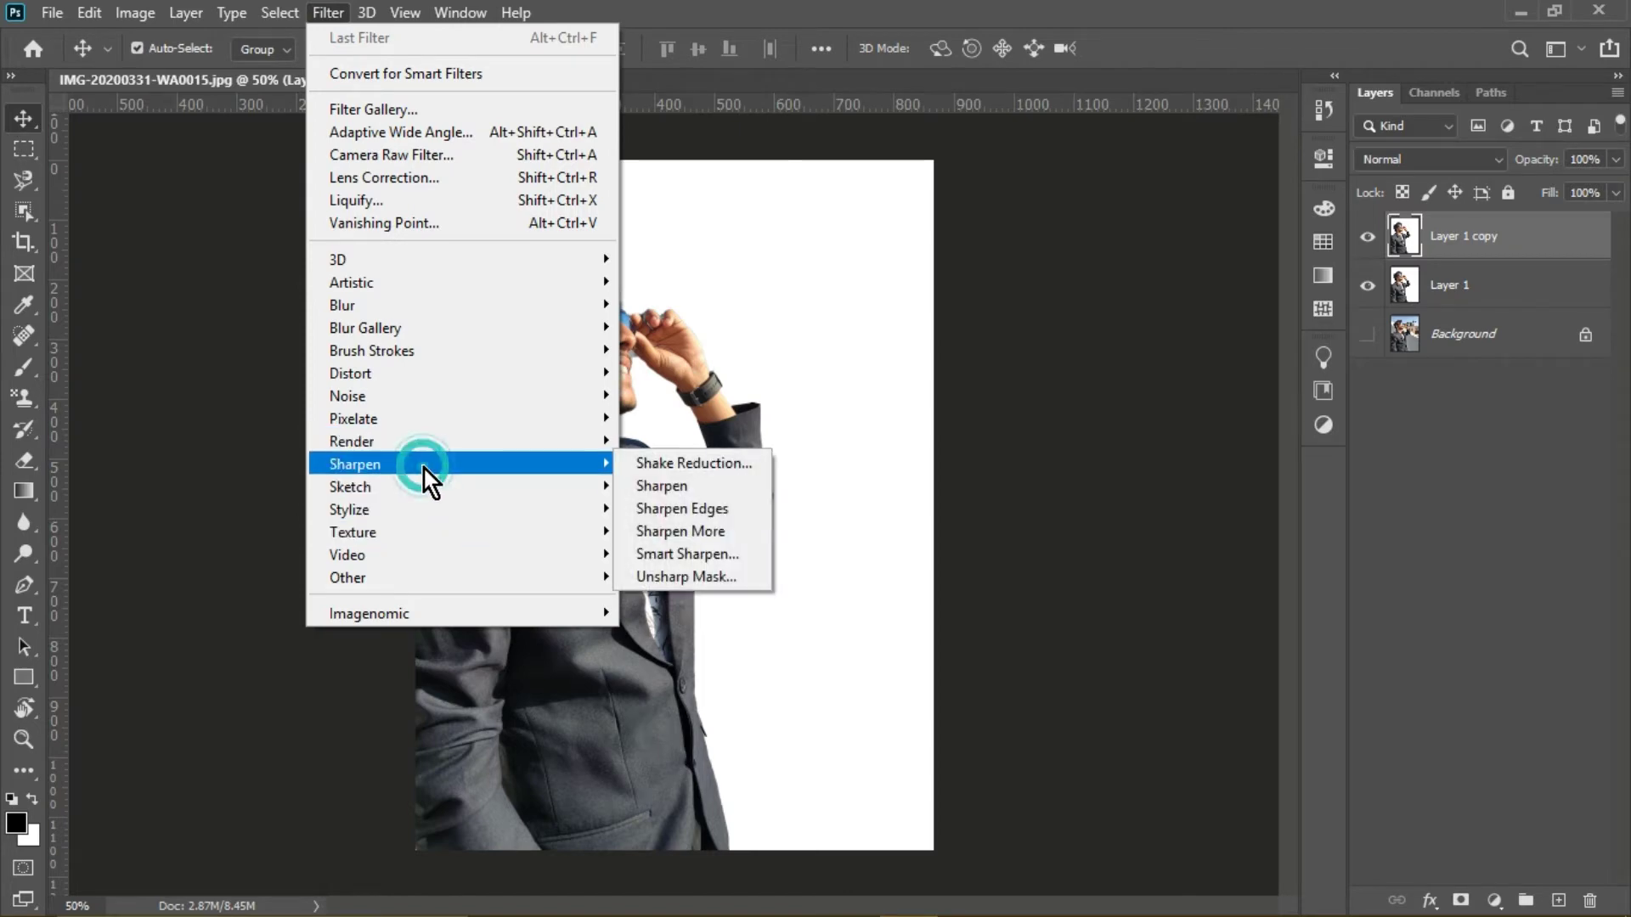
left_click(717, 557)
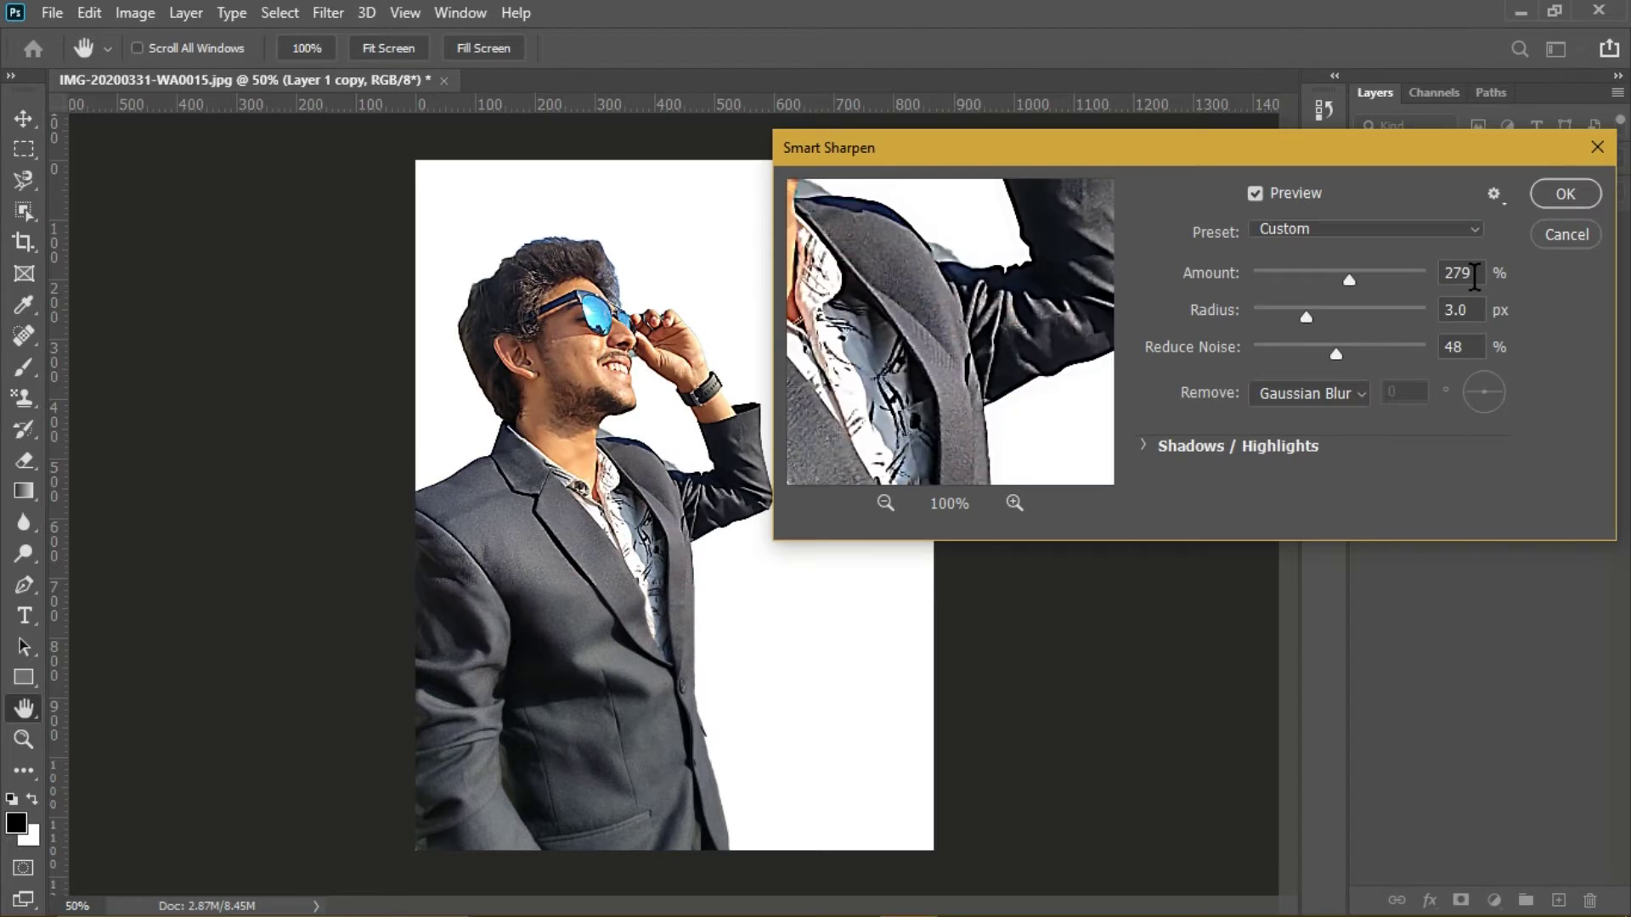
left_click(1474, 276)
left_click_drag(1474, 276, 1455, 272)
type("50")
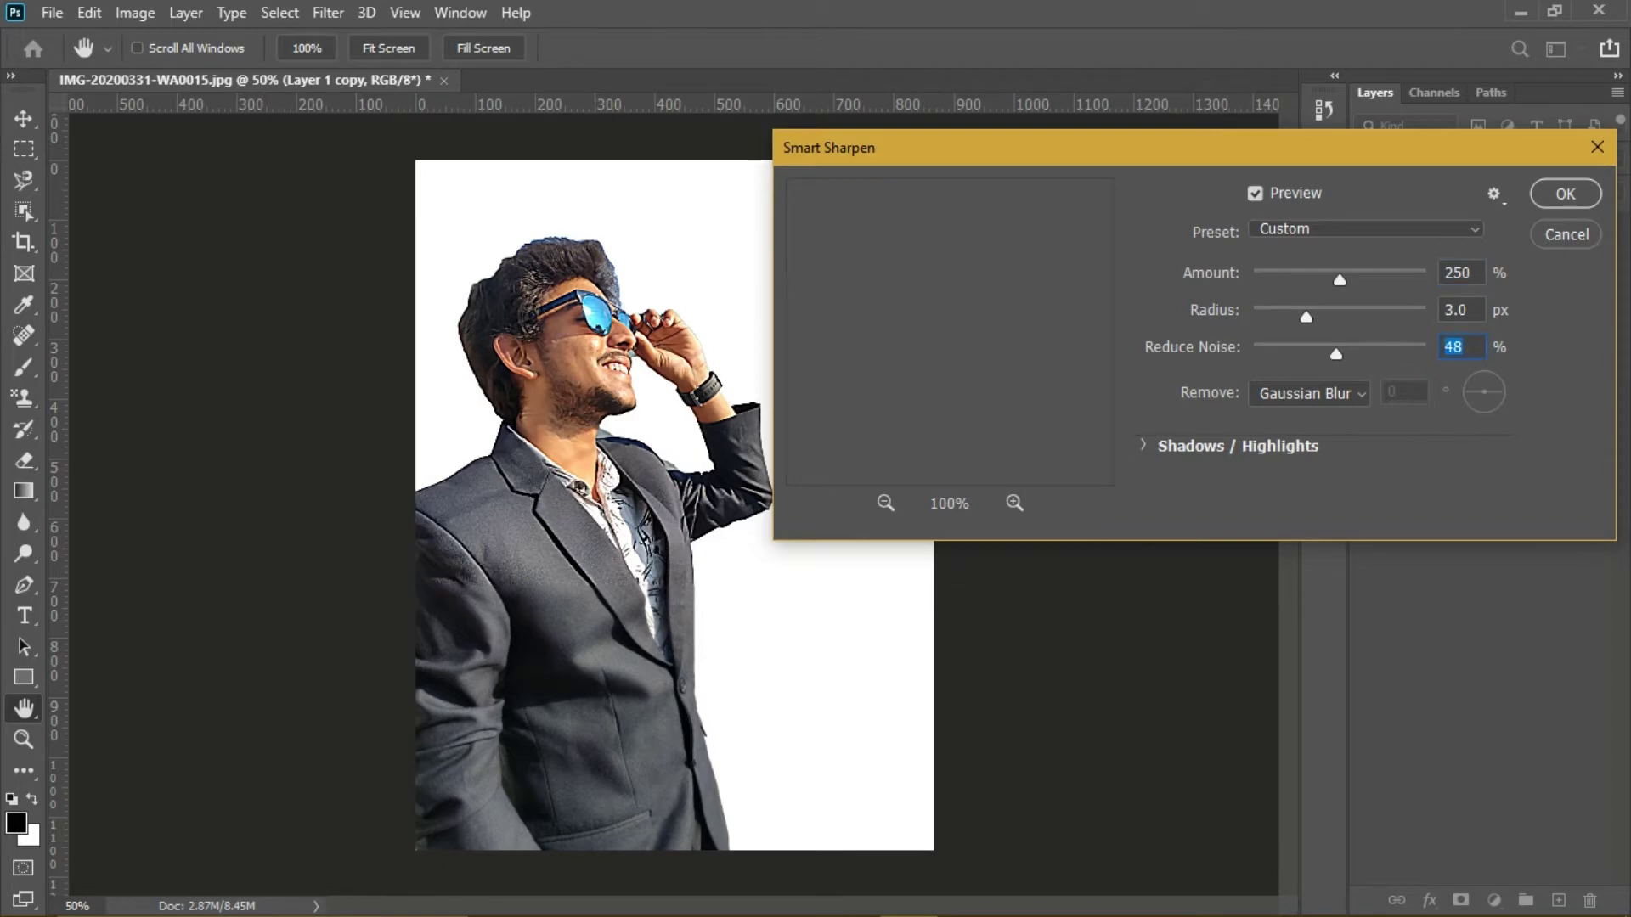
type("30")
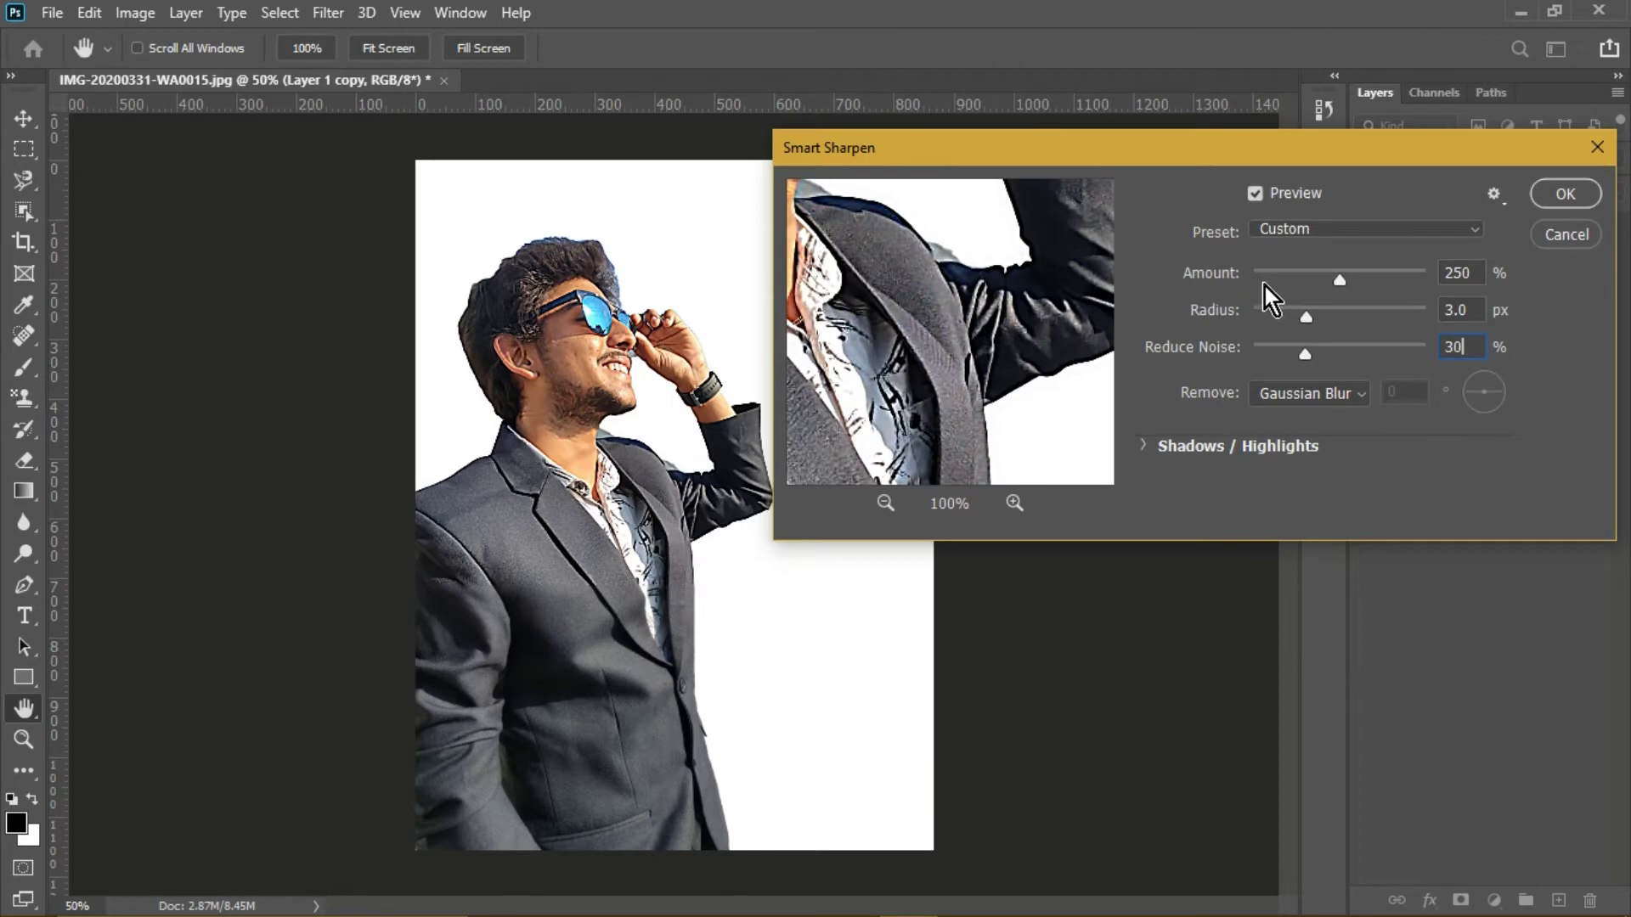
left_click(1561, 200)
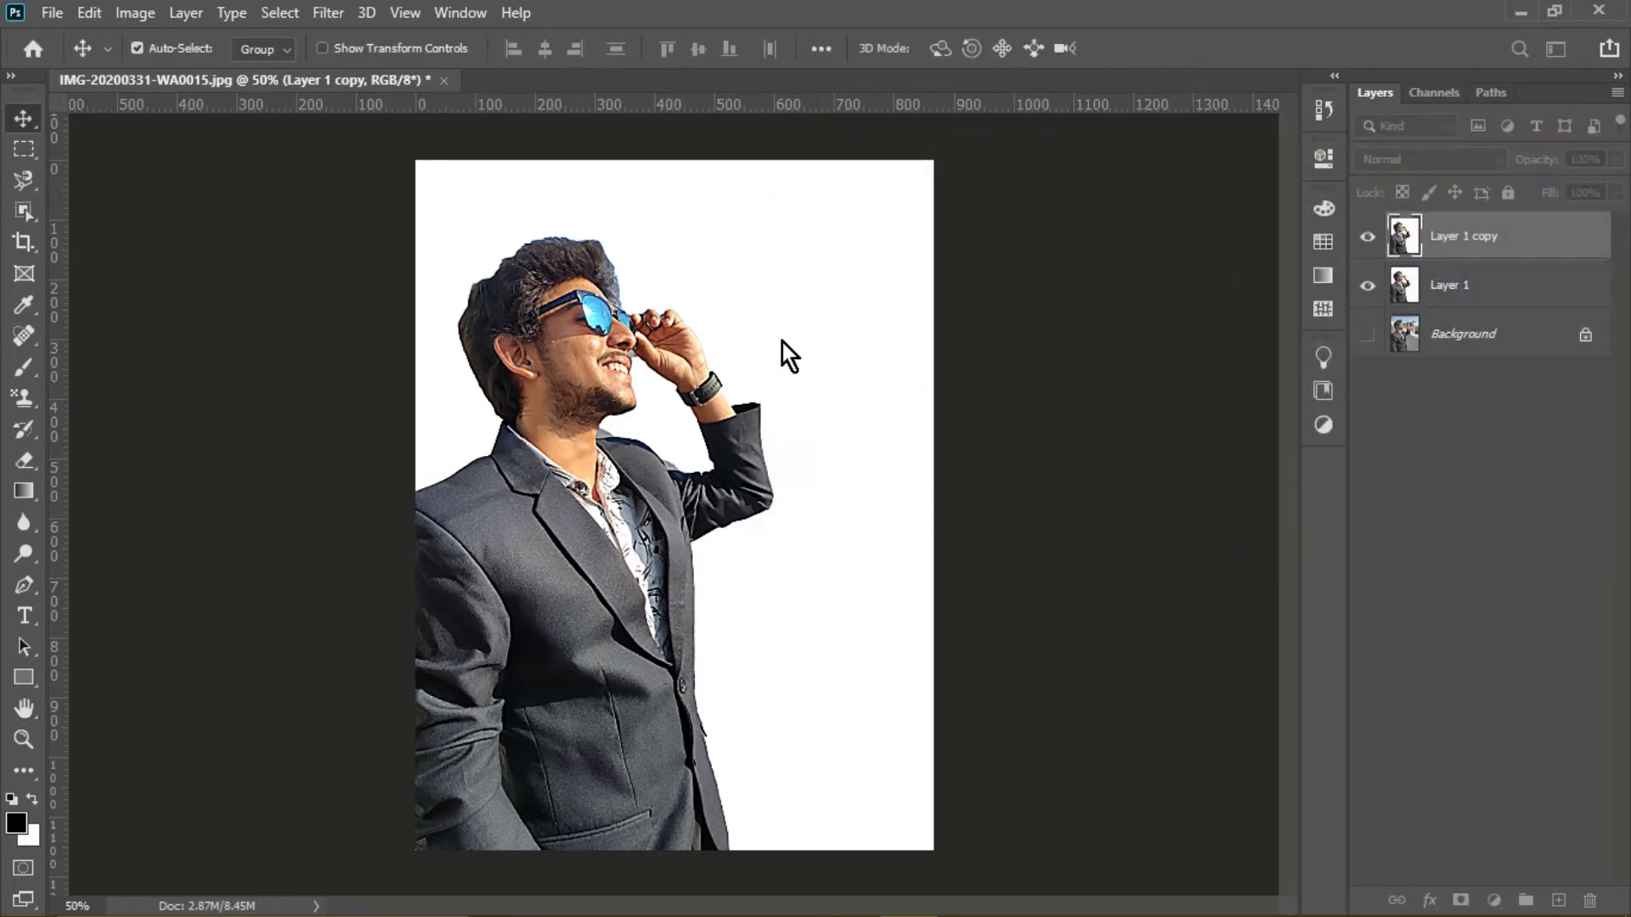
left_click(1368, 240)
left_click(1367, 240)
left_click(1368, 240)
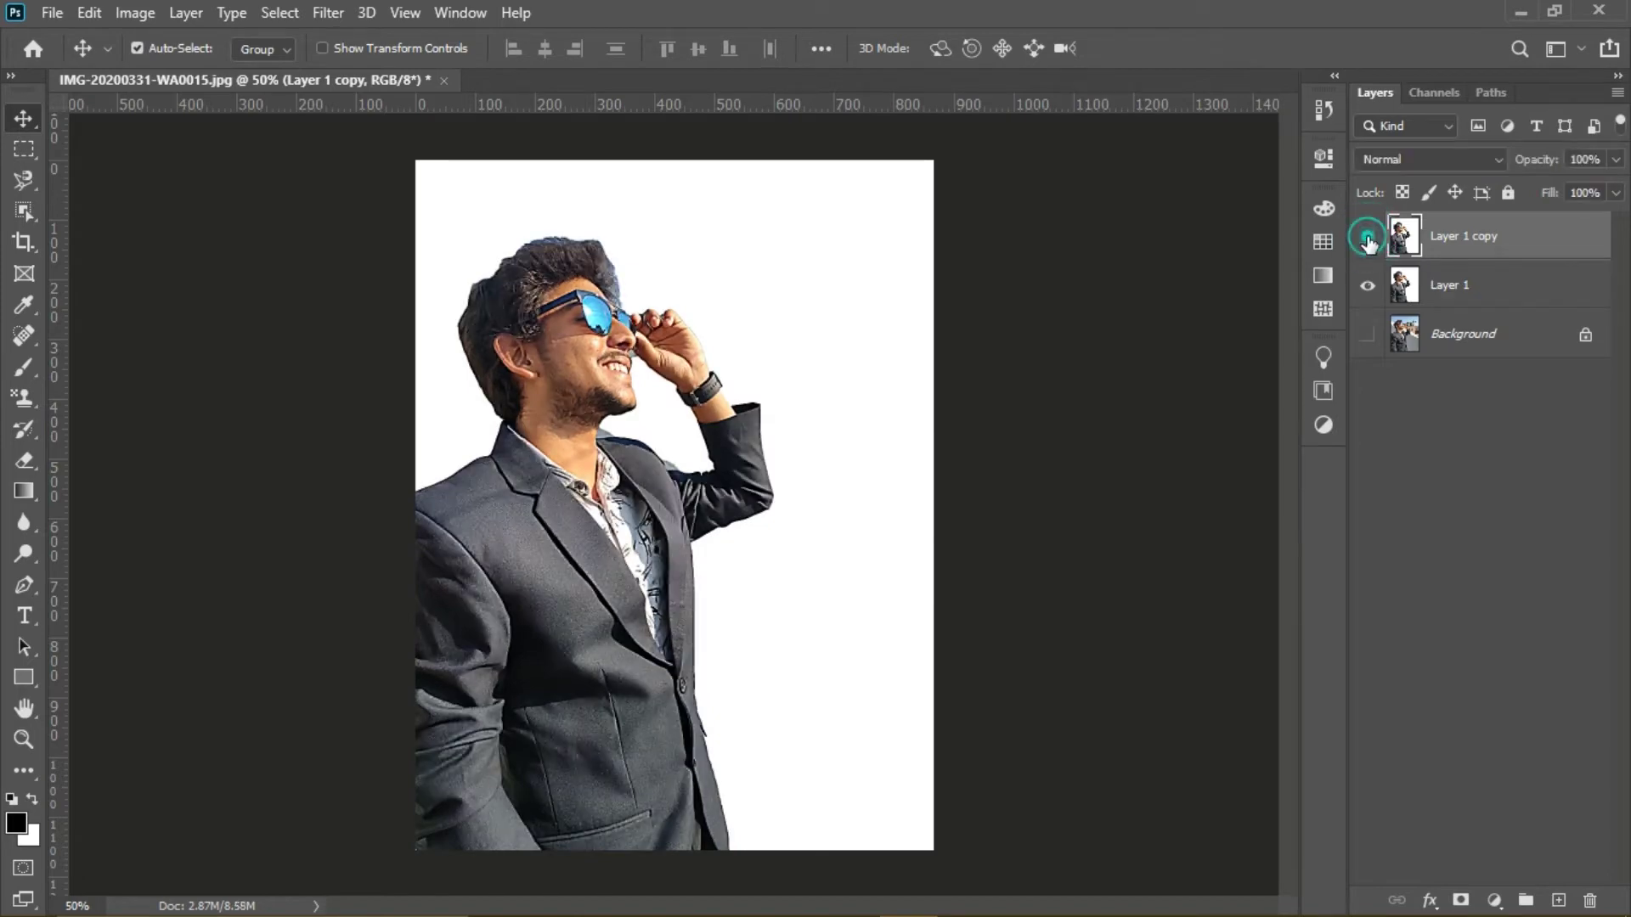
left_click(1367, 239)
Apply the Diffuse filter in Anisotropic mode to Layer 1 copy
left_click(323, 12)
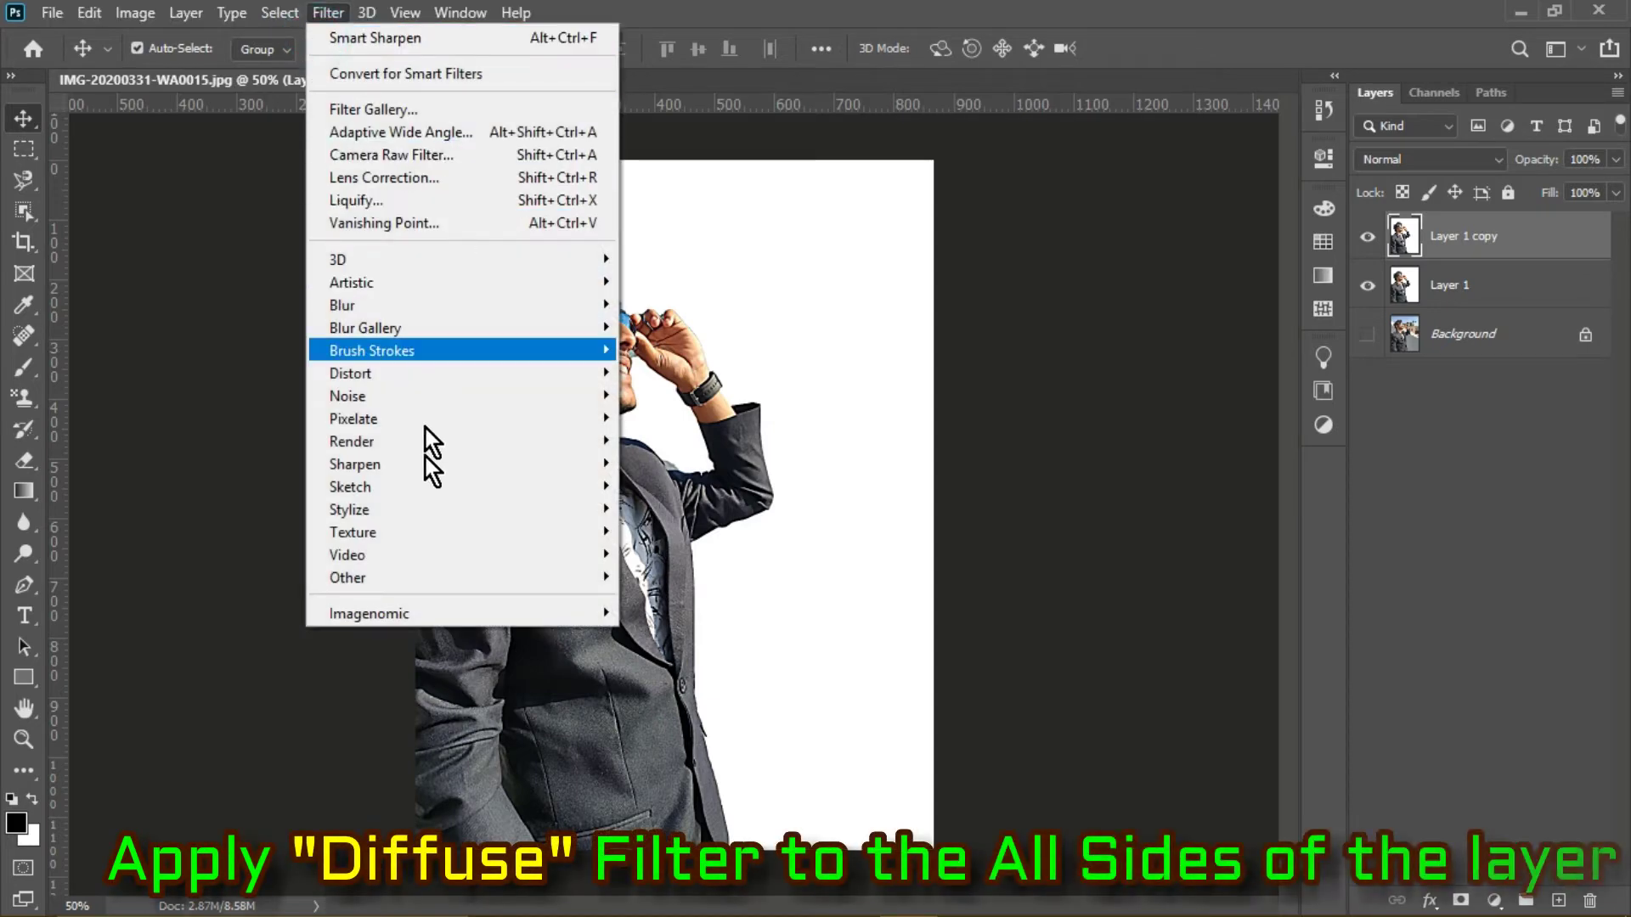
mouse_move(436, 509)
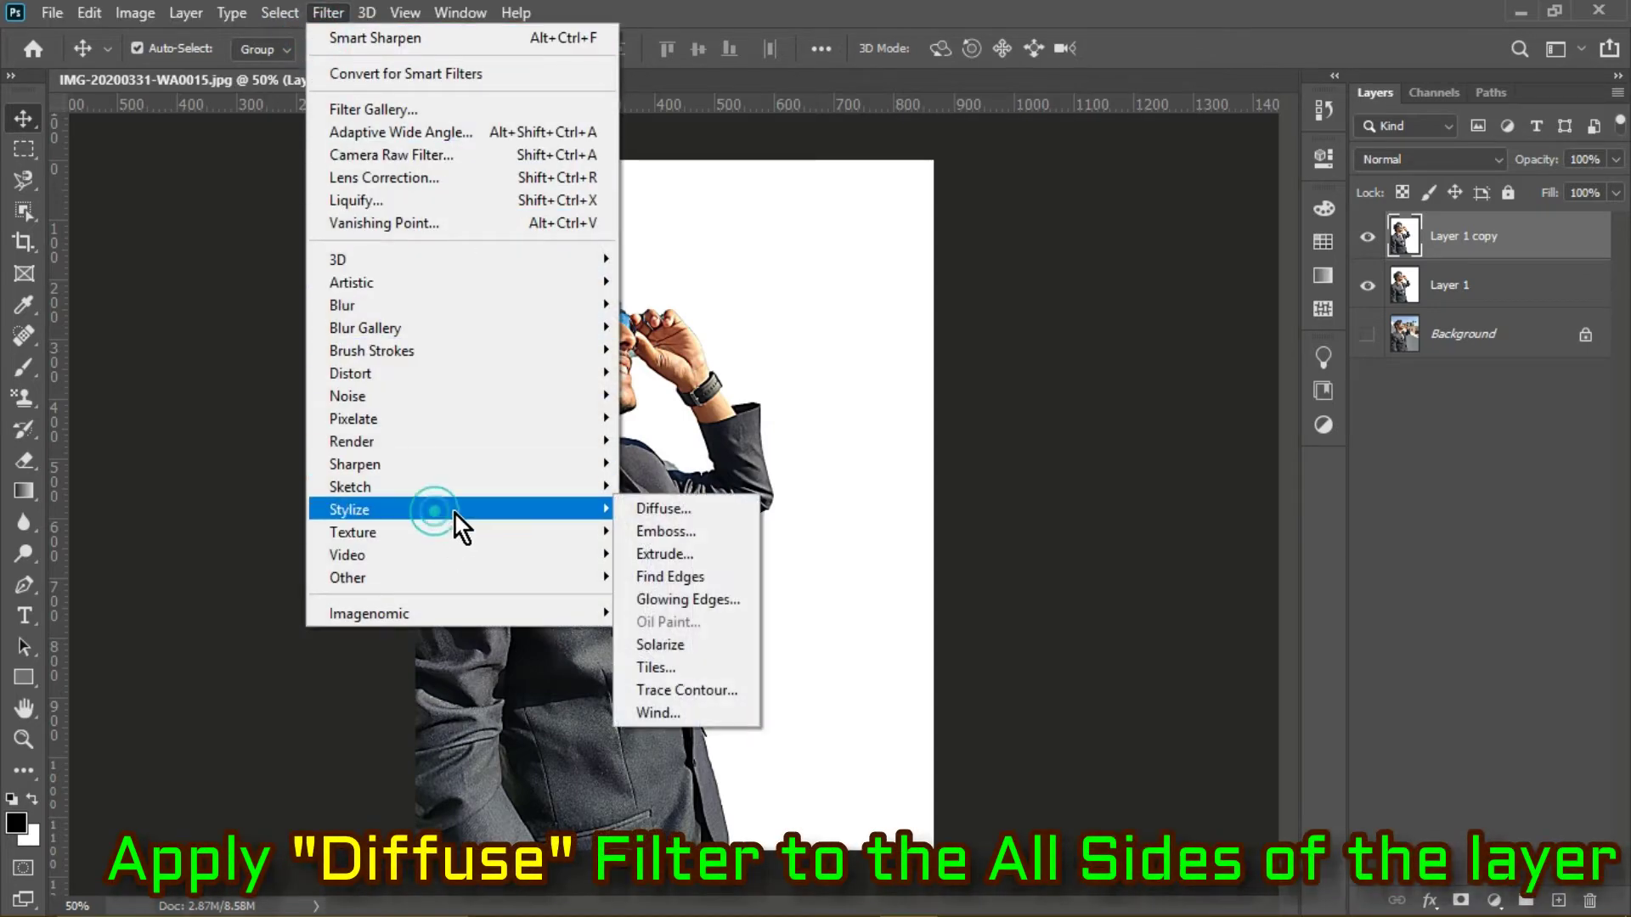
left_click(676, 513)
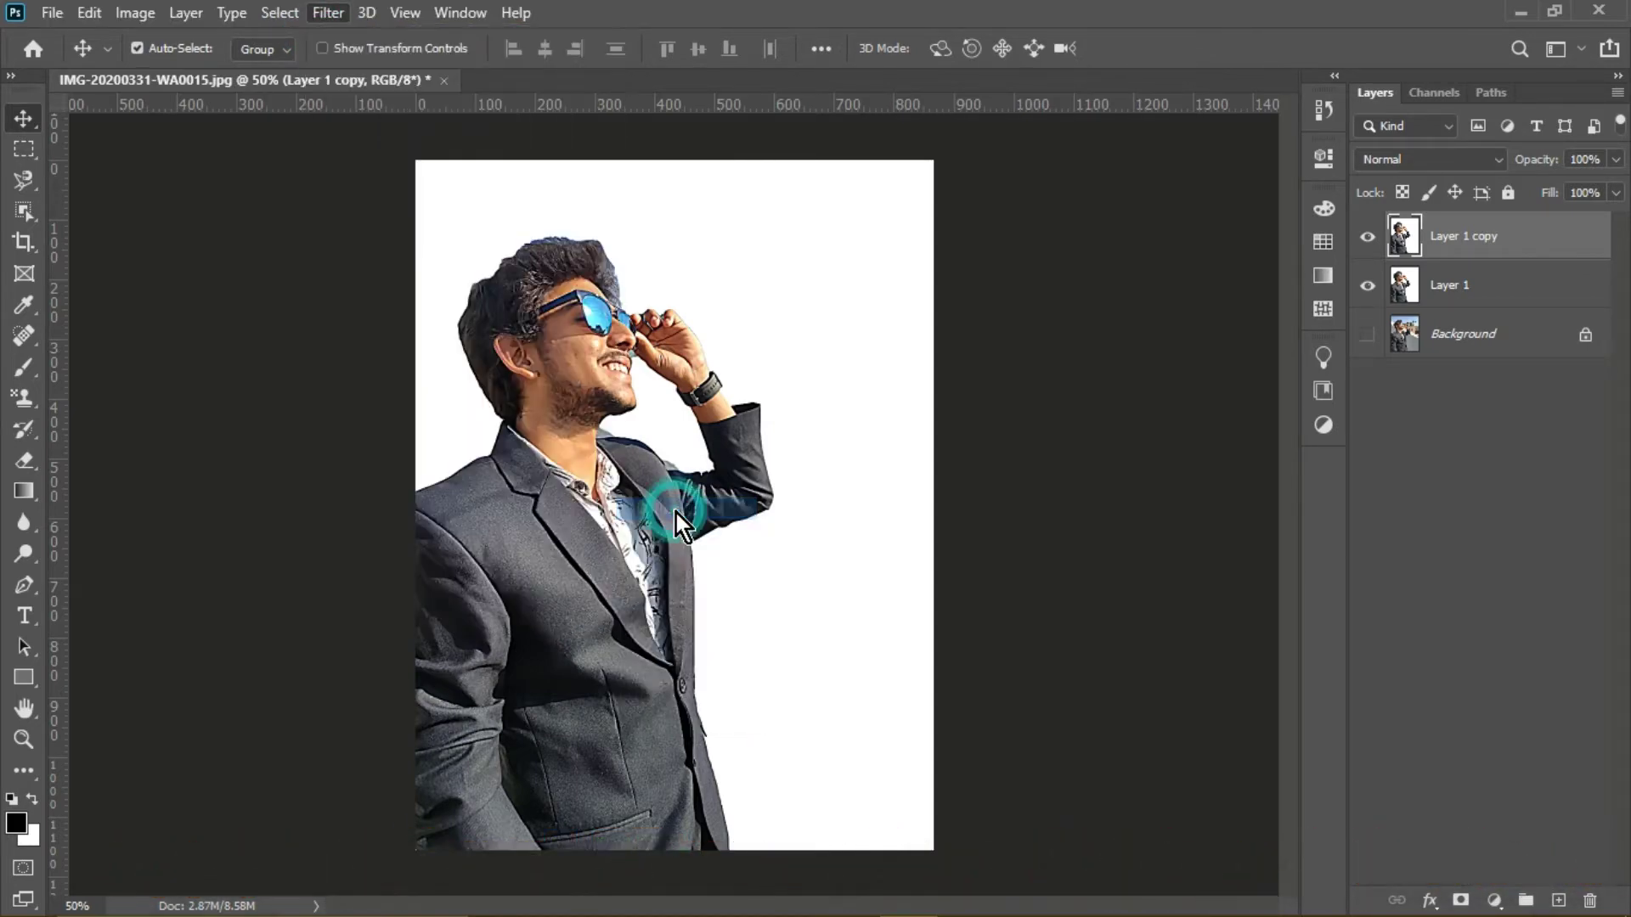
left_click_drag(766, 119, 859, 107)
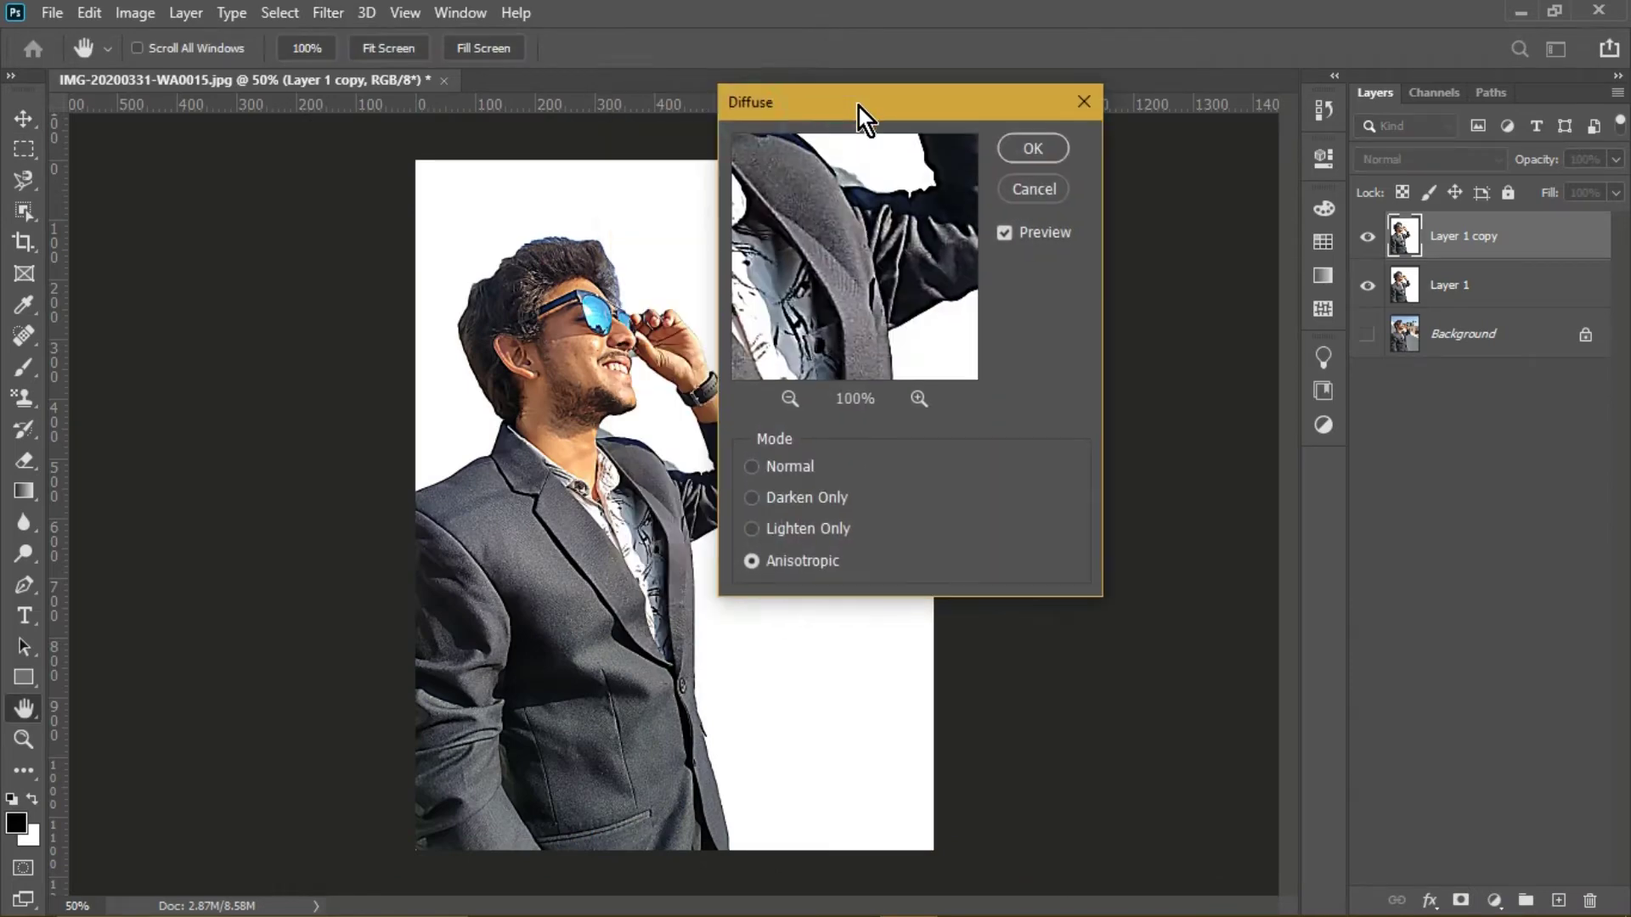
left_click(1033, 149)
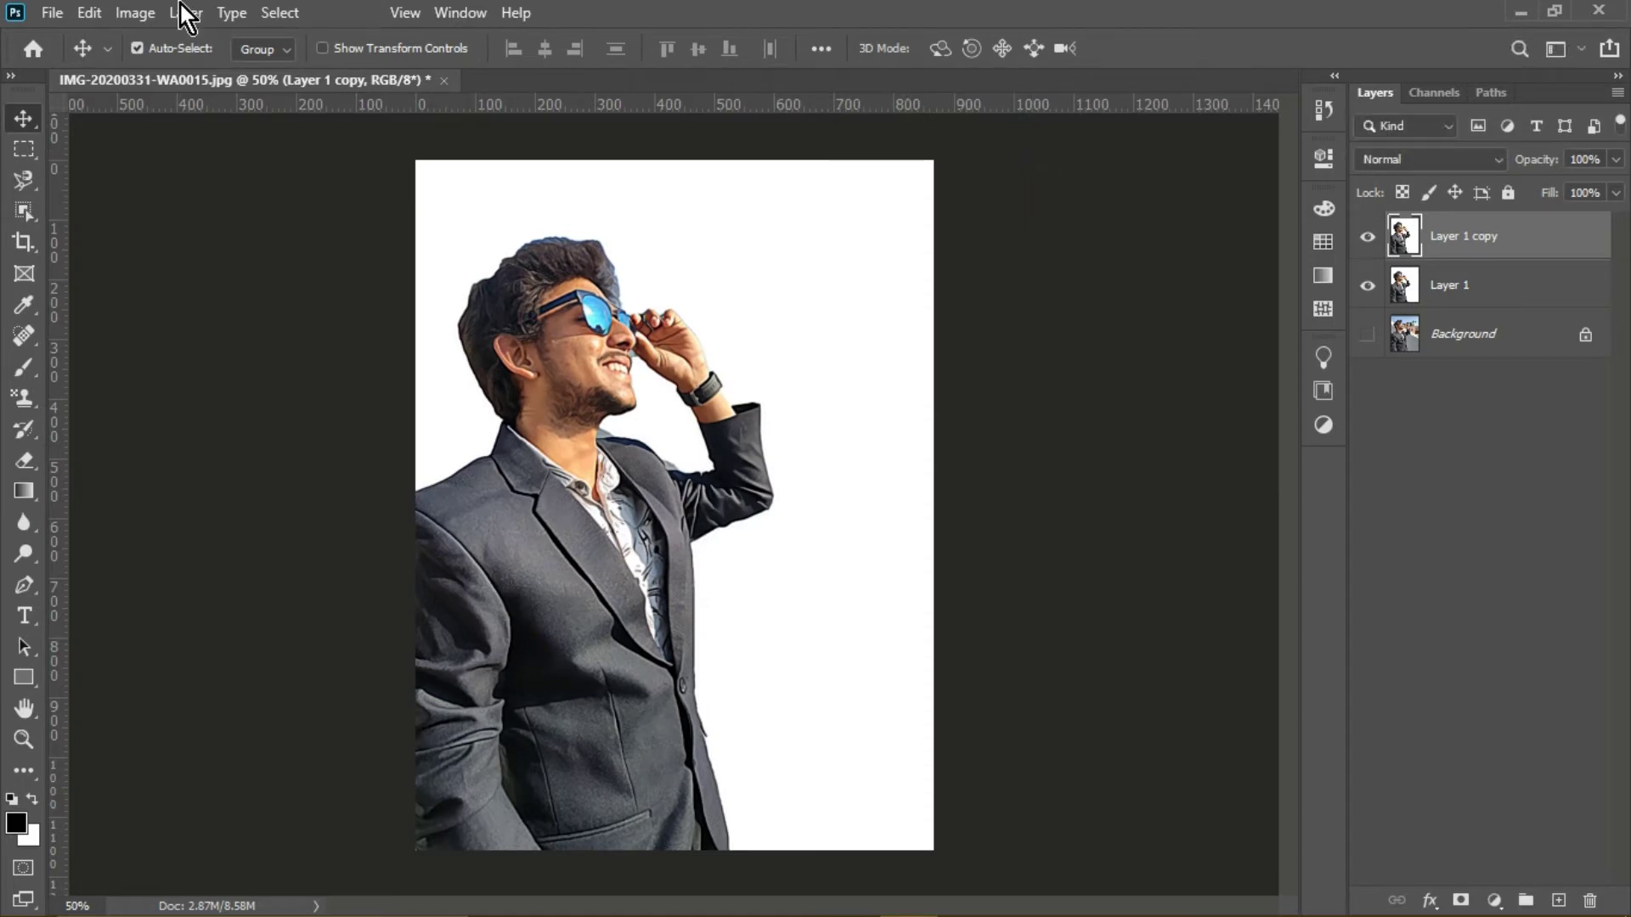
Rotate the whole image 90° clockwise
left_click(120, 15)
mouse_move(222, 236)
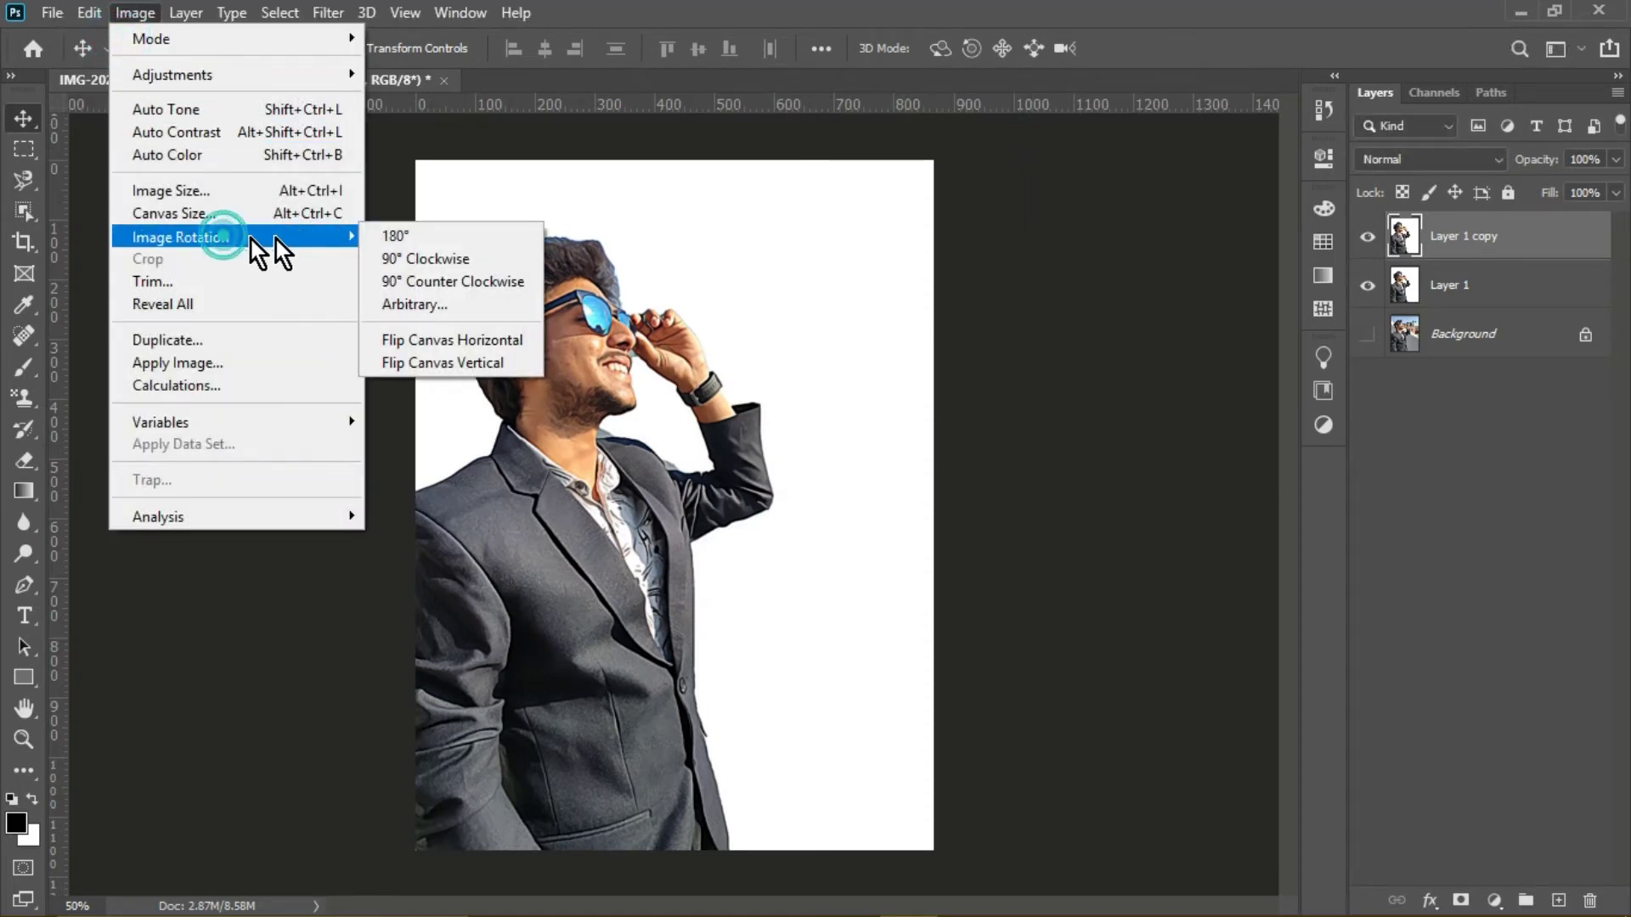
left_click(431, 267)
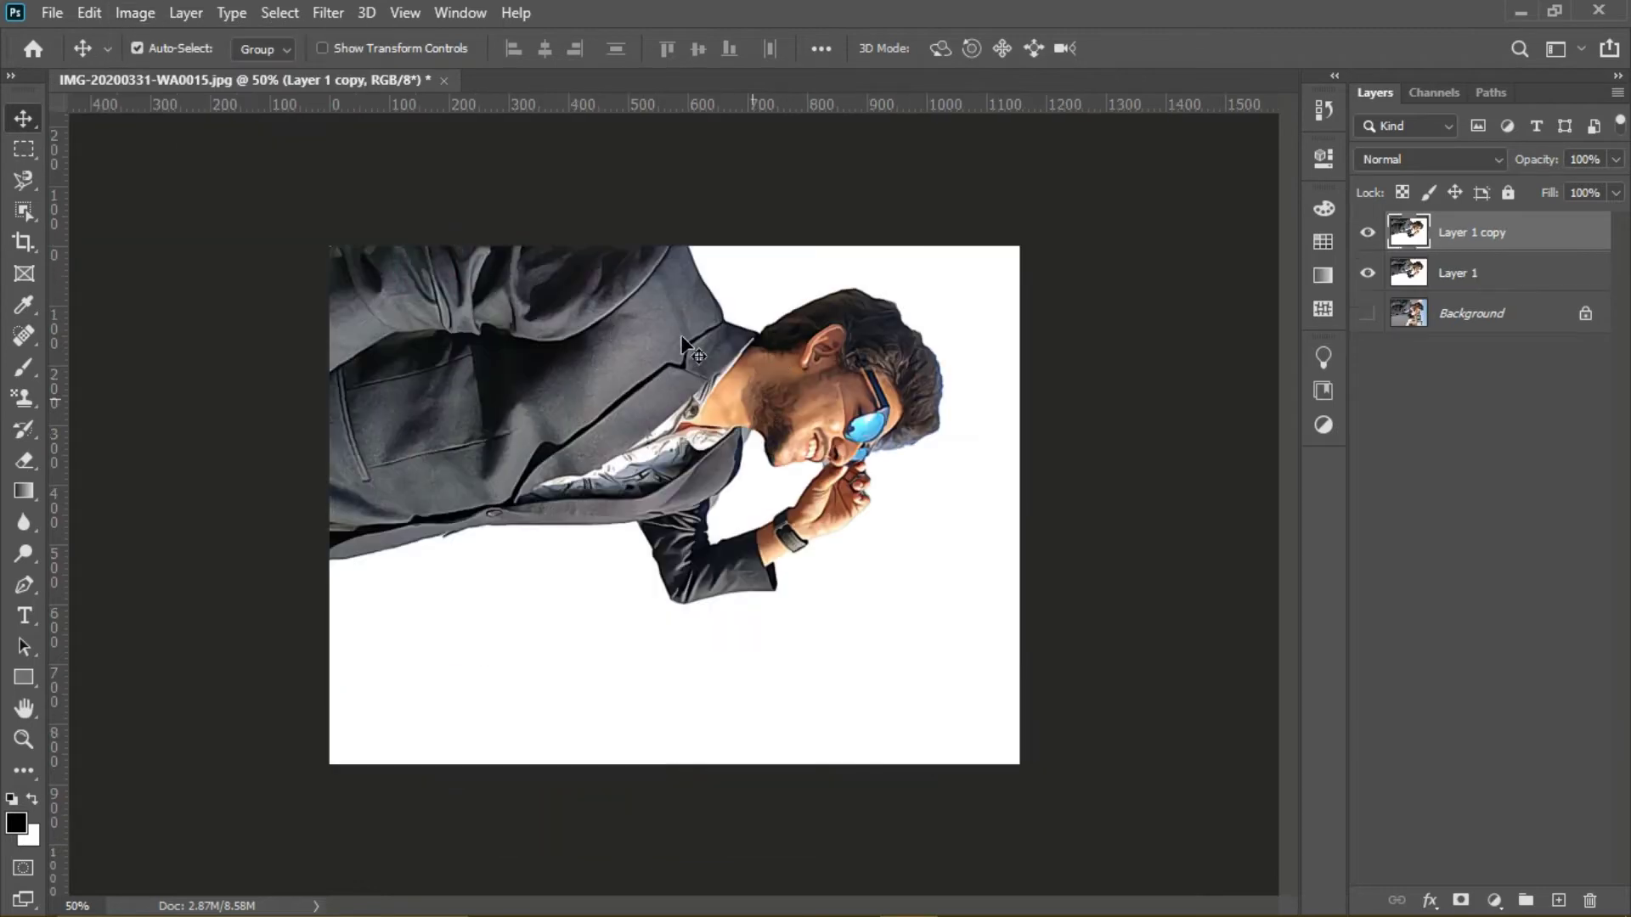
Reapply the Diffuse filter to Layer 1 copy in the sideways orientation
left_click(327, 8)
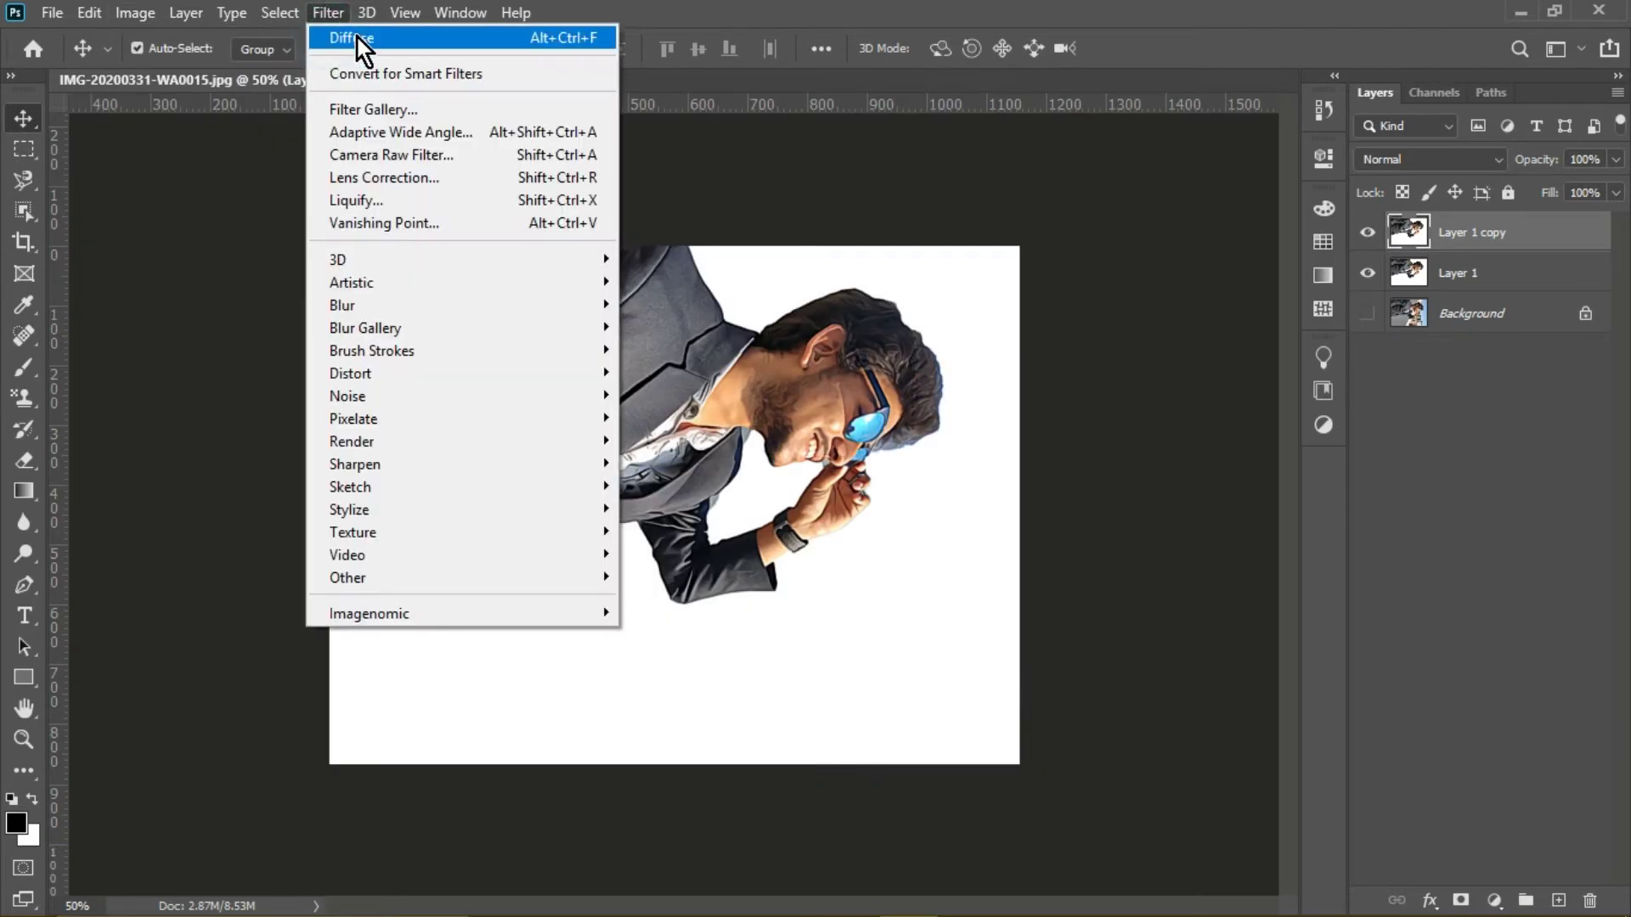
left_click(360, 38)
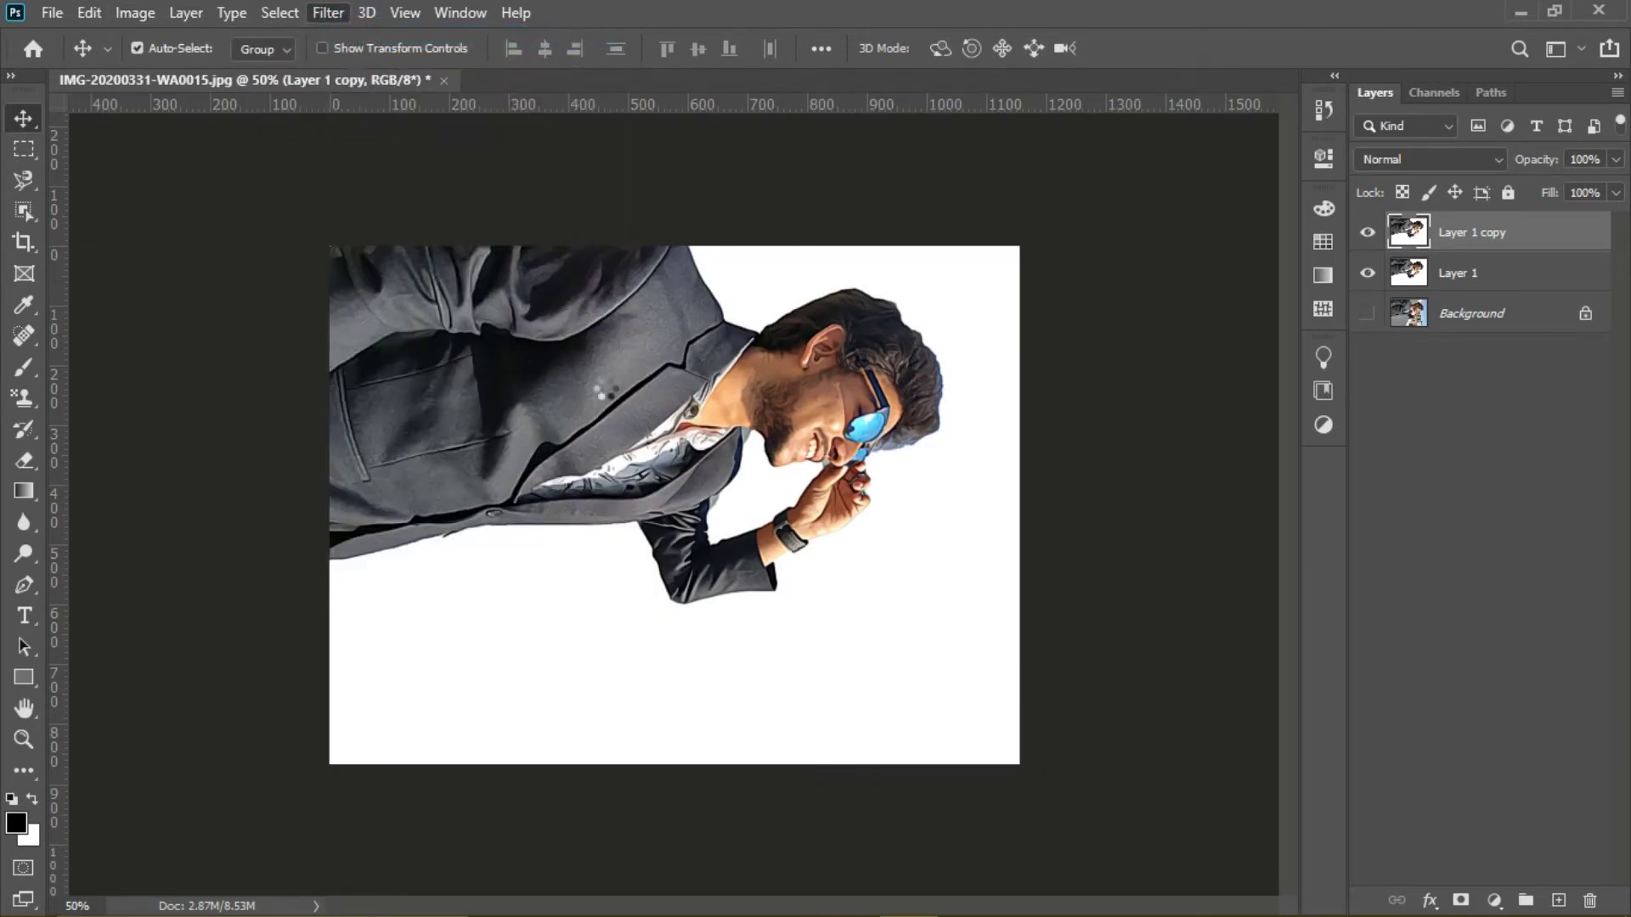
Rotate the image another 90° clockwise so the man is upside down and reapply Diffuse to Layer 1 copy
left_click(135, 15)
mouse_move(194, 237)
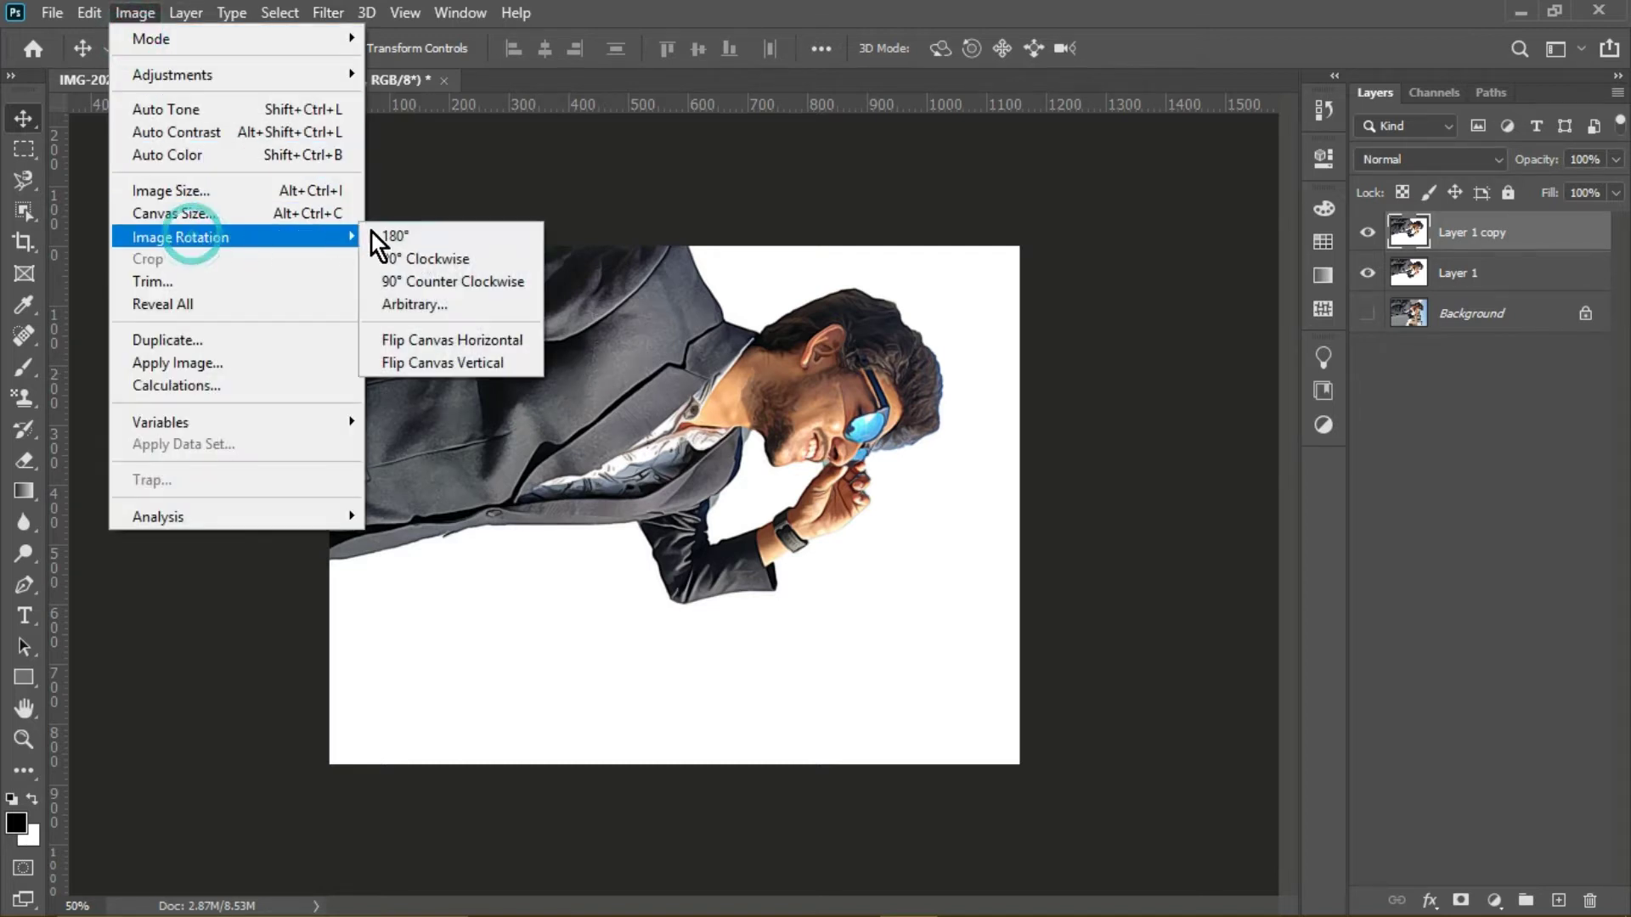
left_click(436, 260)
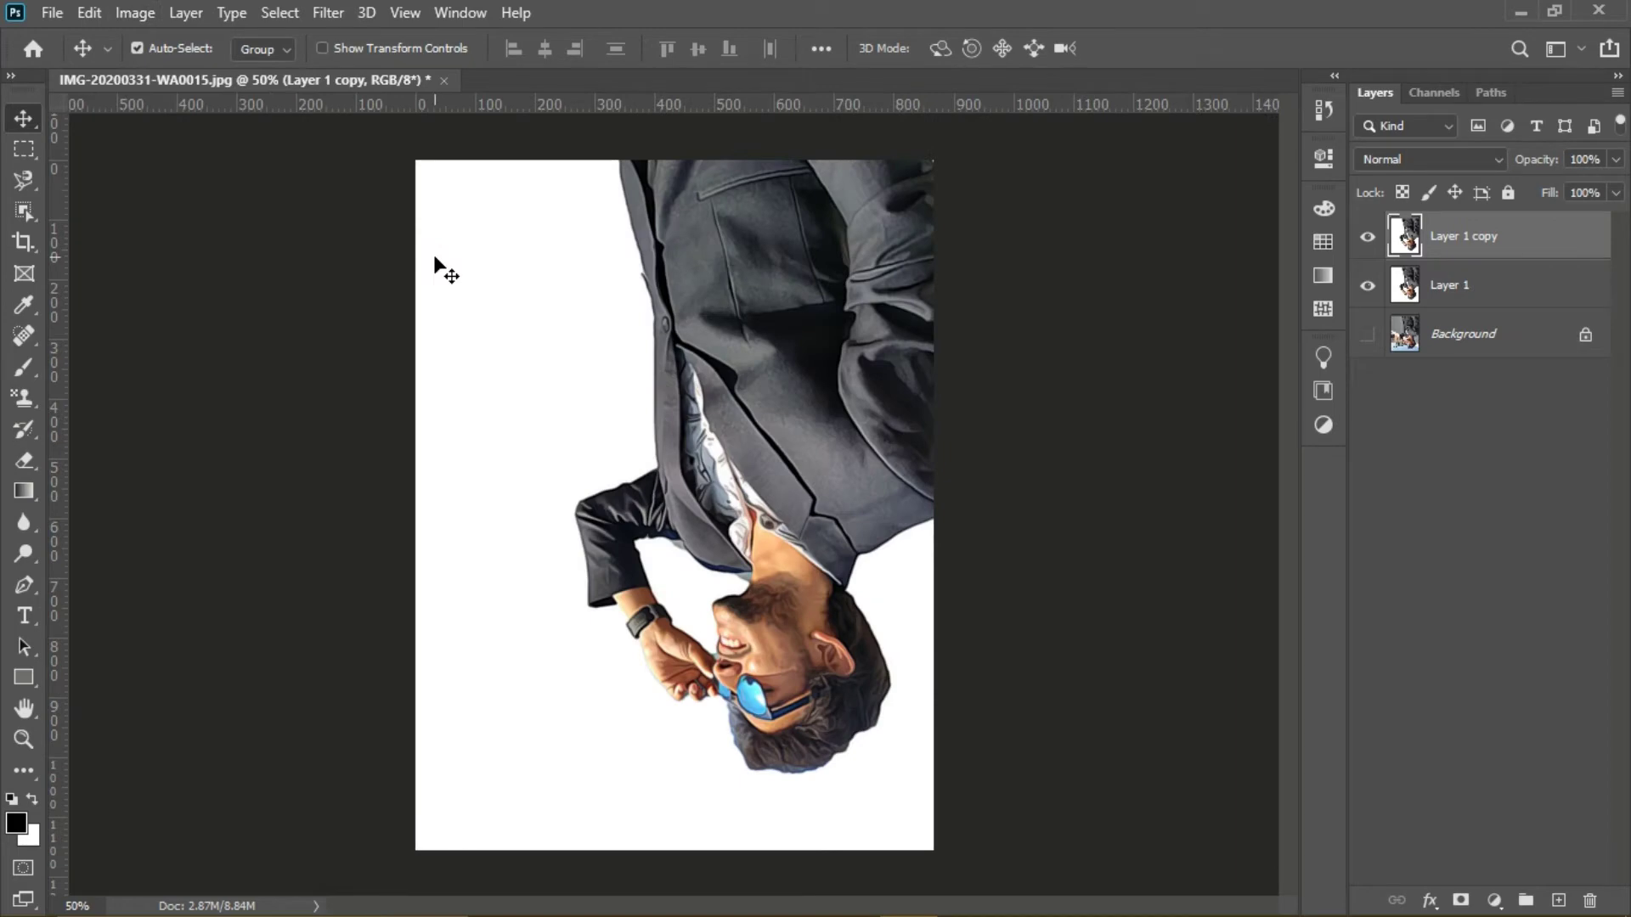
left_click(329, 12)
left_click(355, 37)
Rotate the upside-down image 90° clockwise and reapply the Diffuse filter to Layer 1 copy
left_click(134, 12)
mouse_move(354, 243)
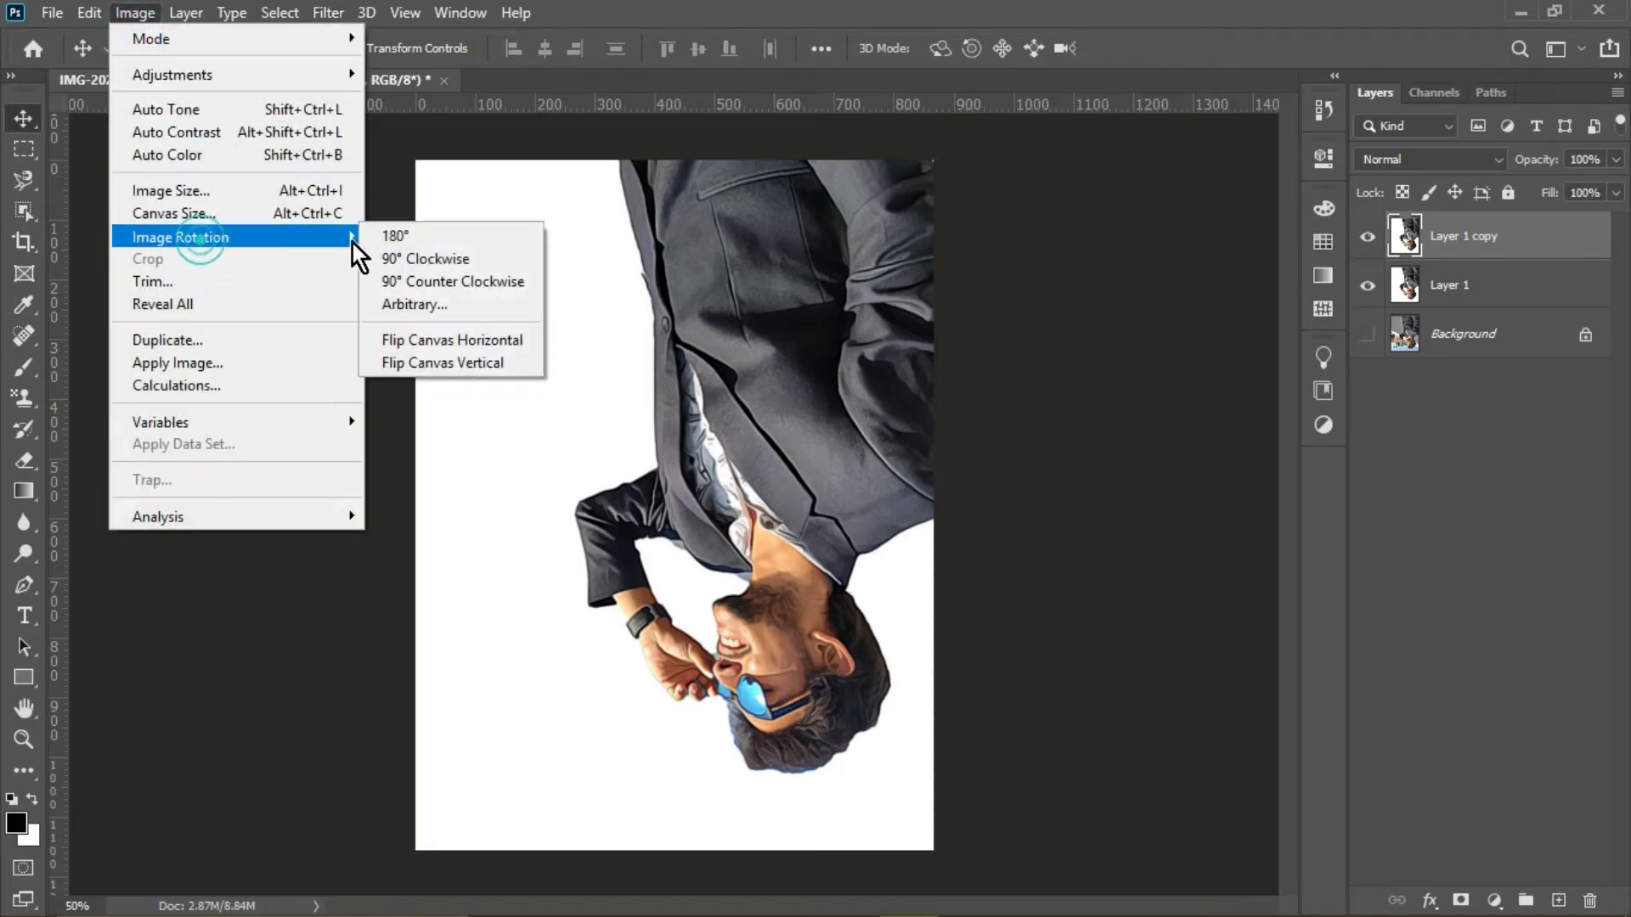
left_click(464, 263)
left_click(327, 12)
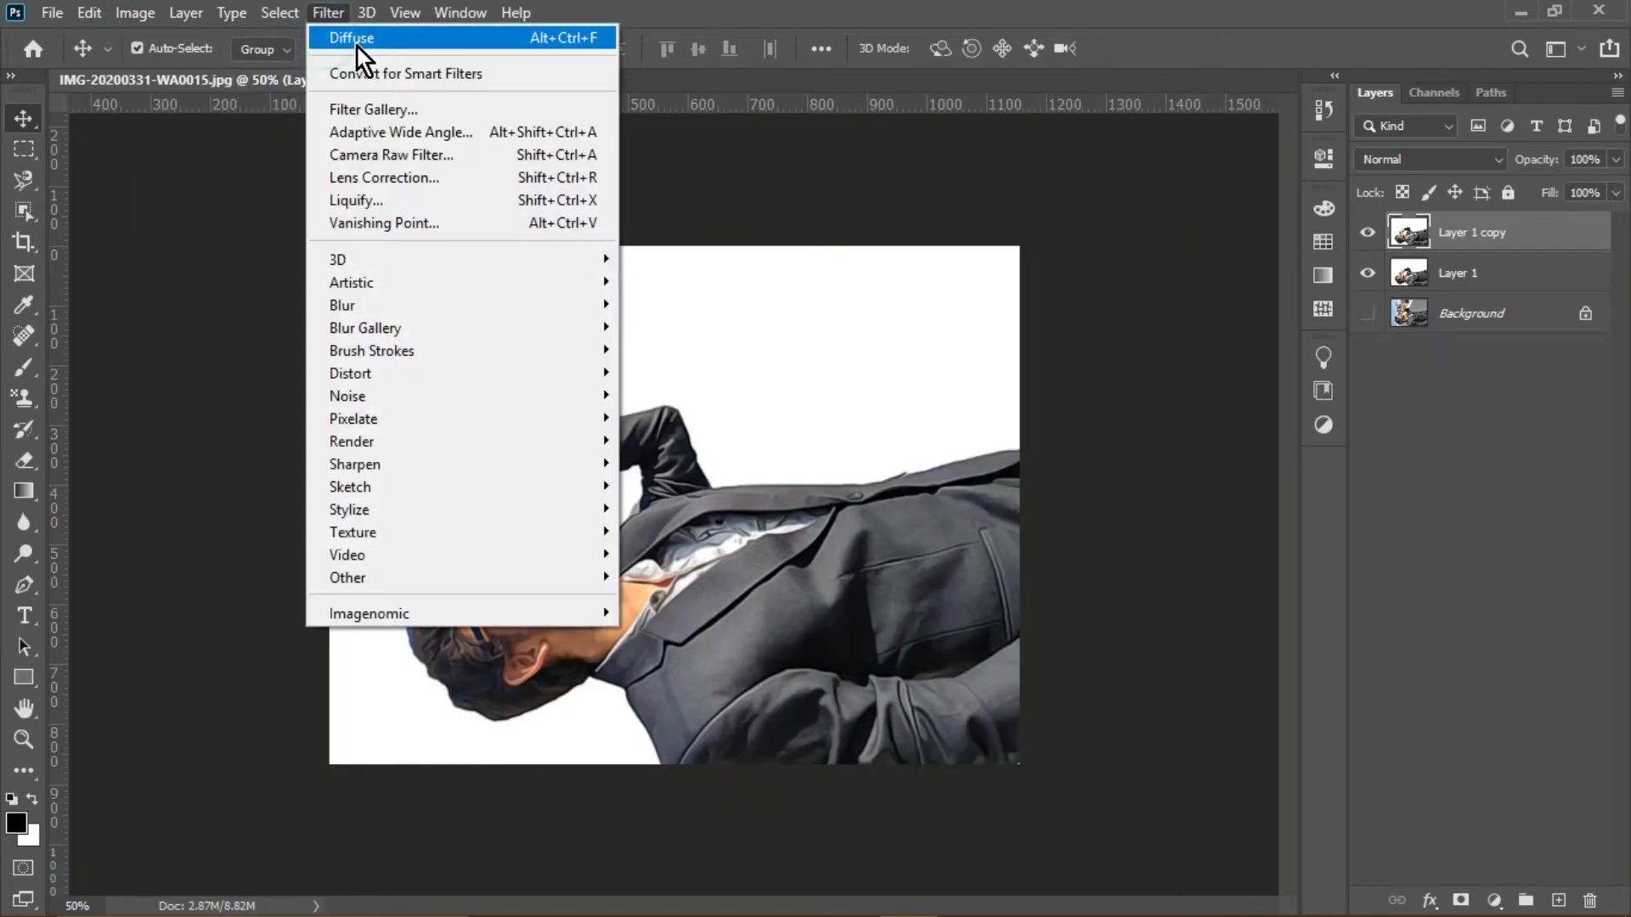
left_click(361, 41)
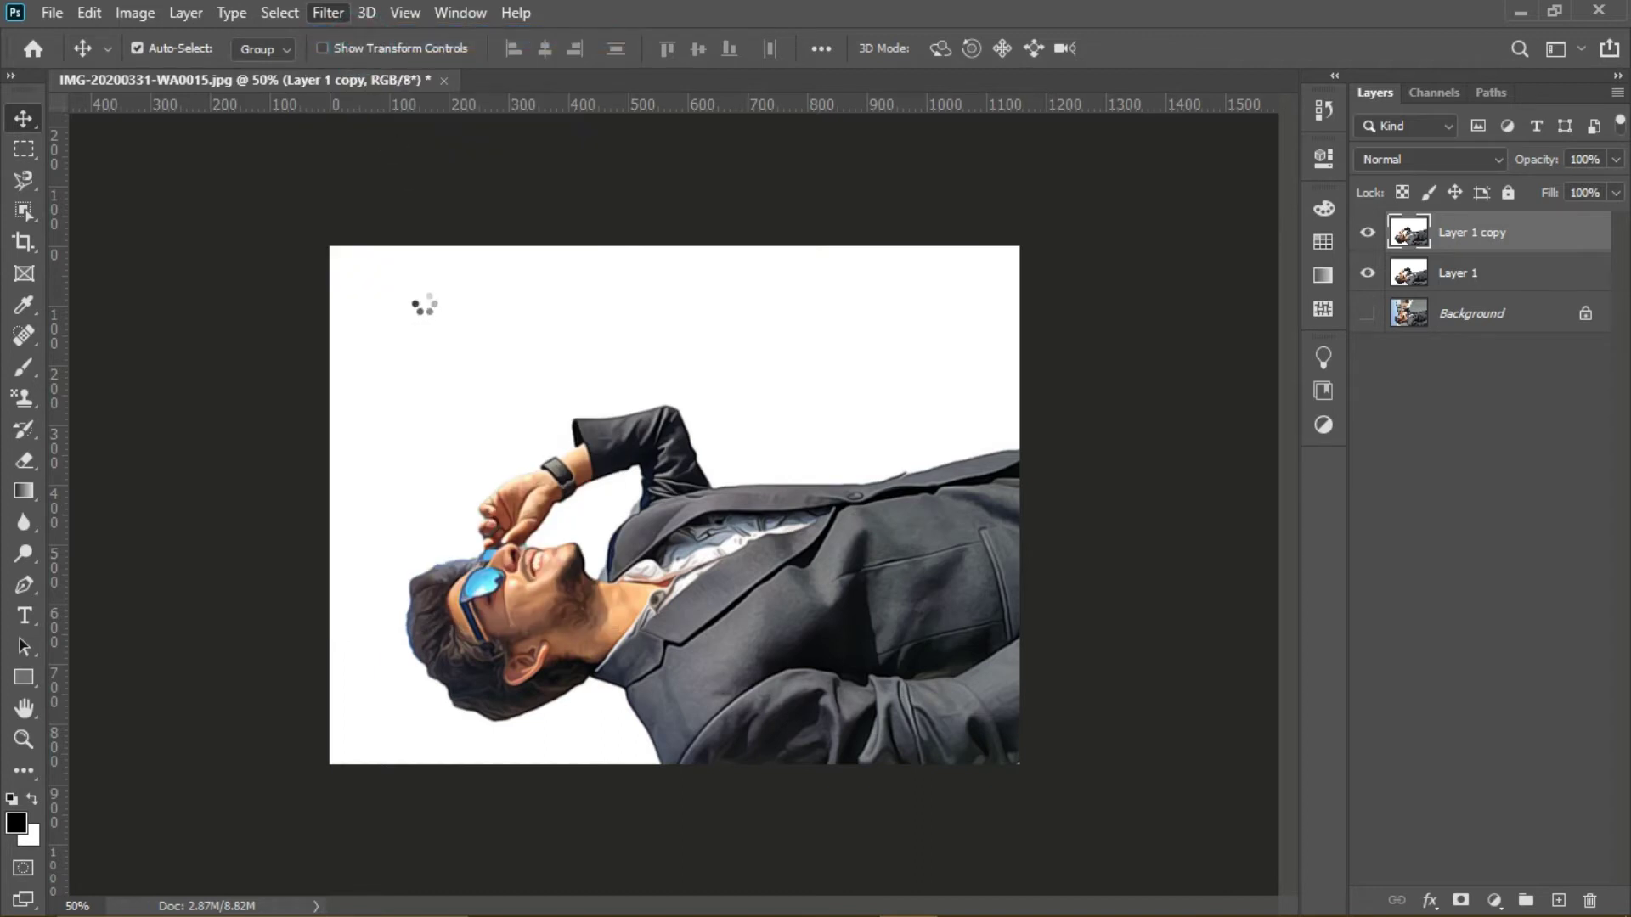
Rotate the image 90° clockwise back to upright and reapply the Diffuse filter to Layer 1 copy
left_click(137, 12)
mouse_move(222, 237)
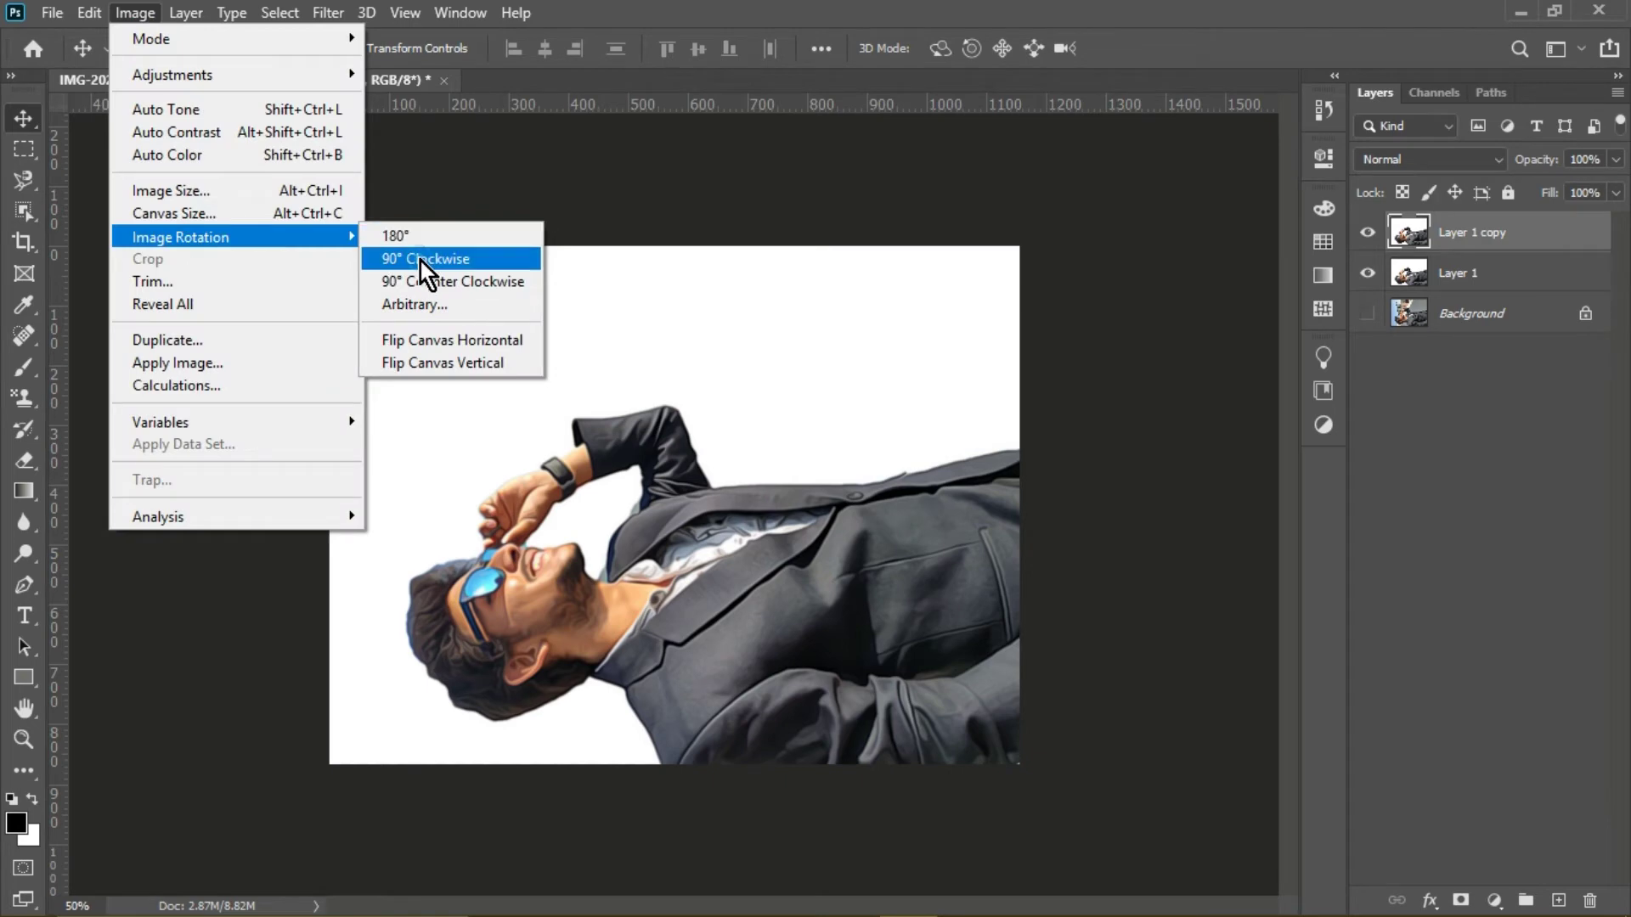
left_click(421, 259)
left_click(329, 11)
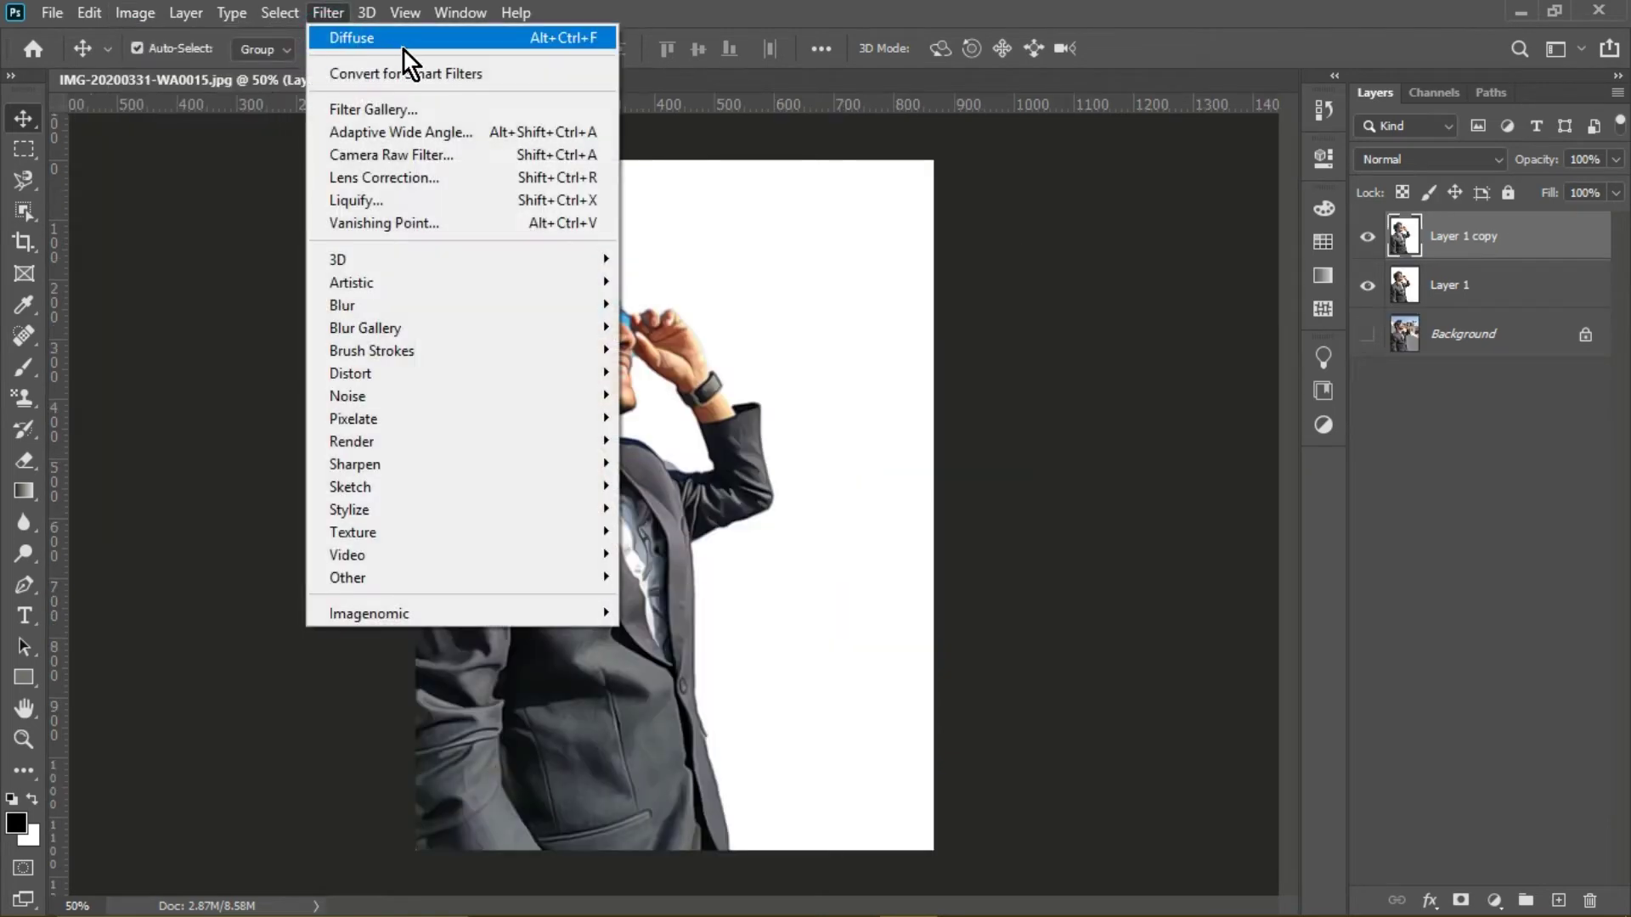
left_click(405, 39)
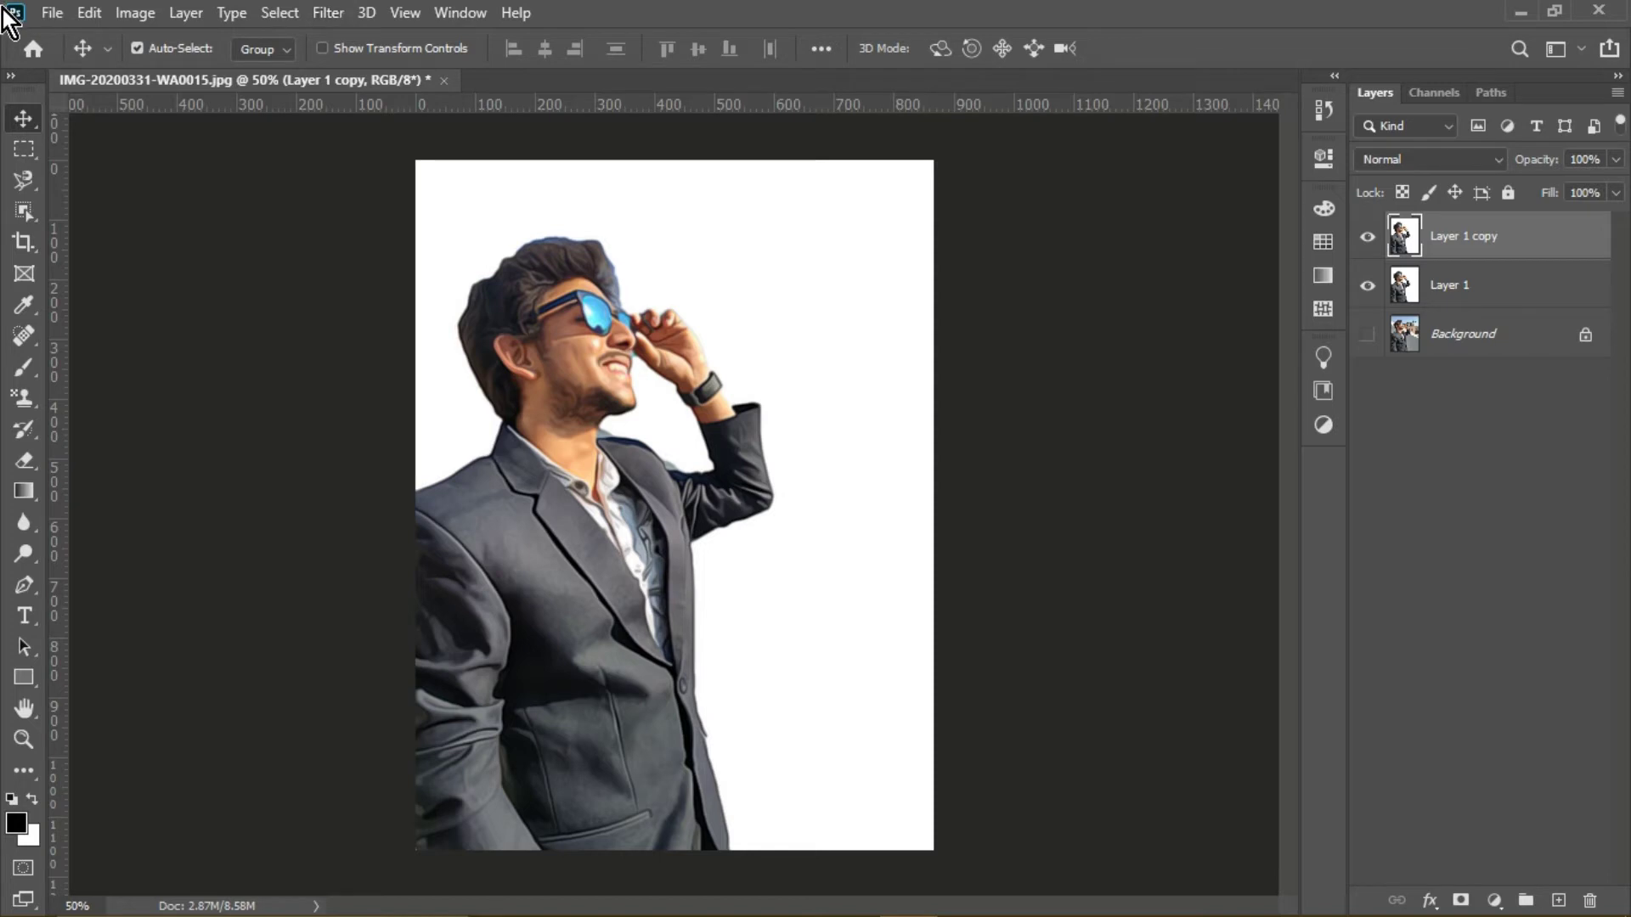
Apply Smart Sharpen to Layer 1 copy again with amount 250%, radius 3.0 px and noise reduction 30%
left_click(332, 15)
left_click(423, 470)
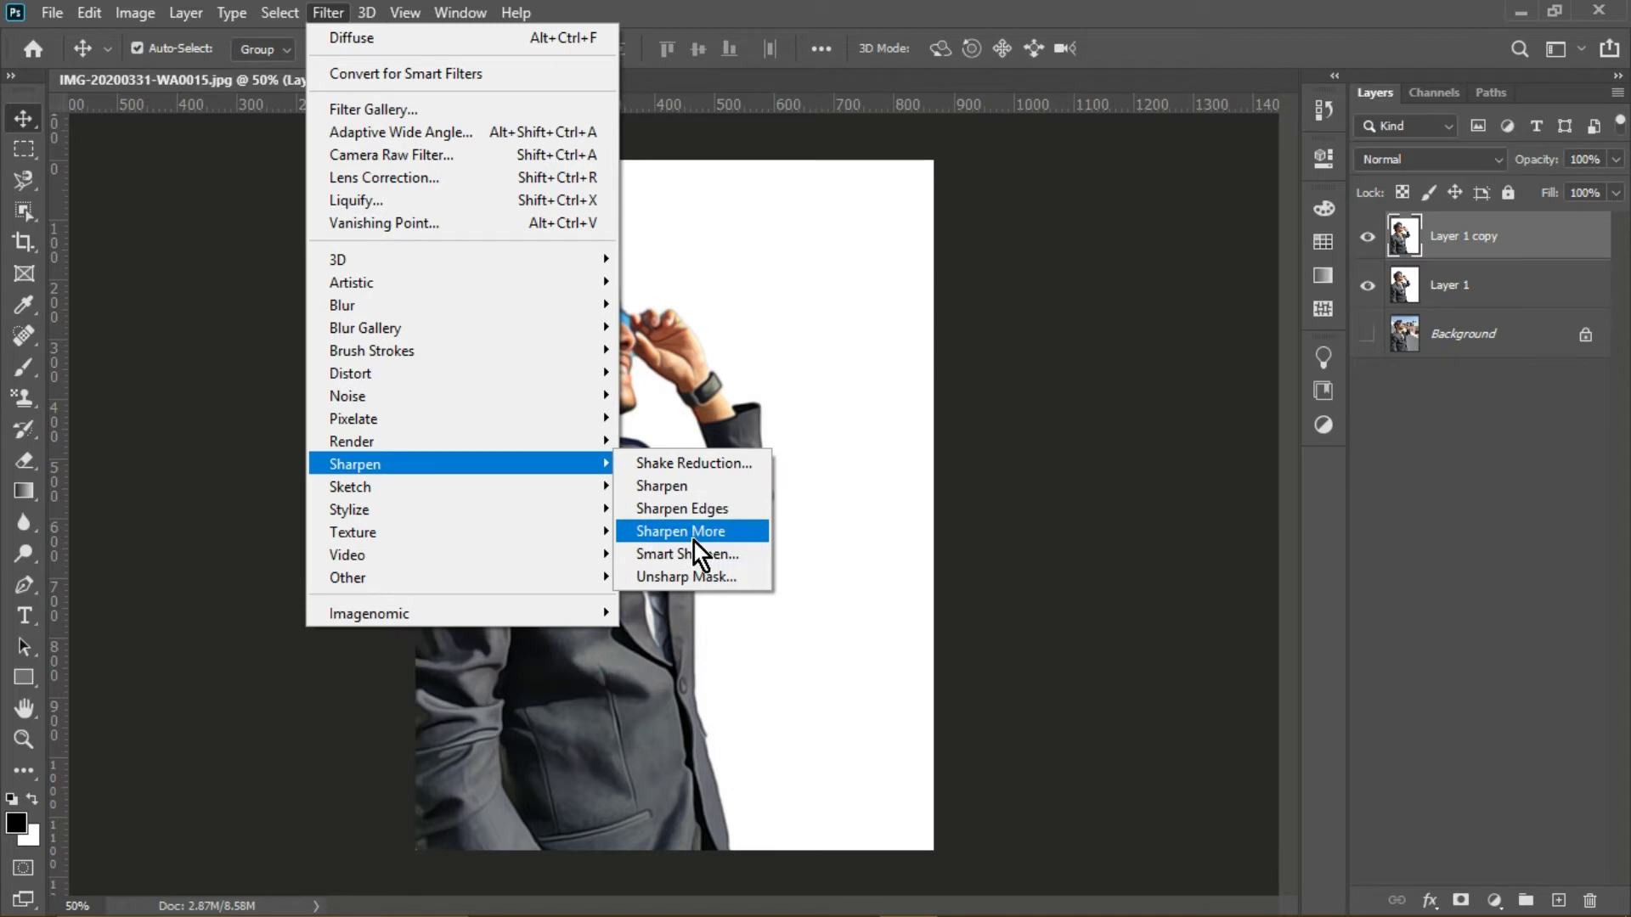
left_click(735, 556)
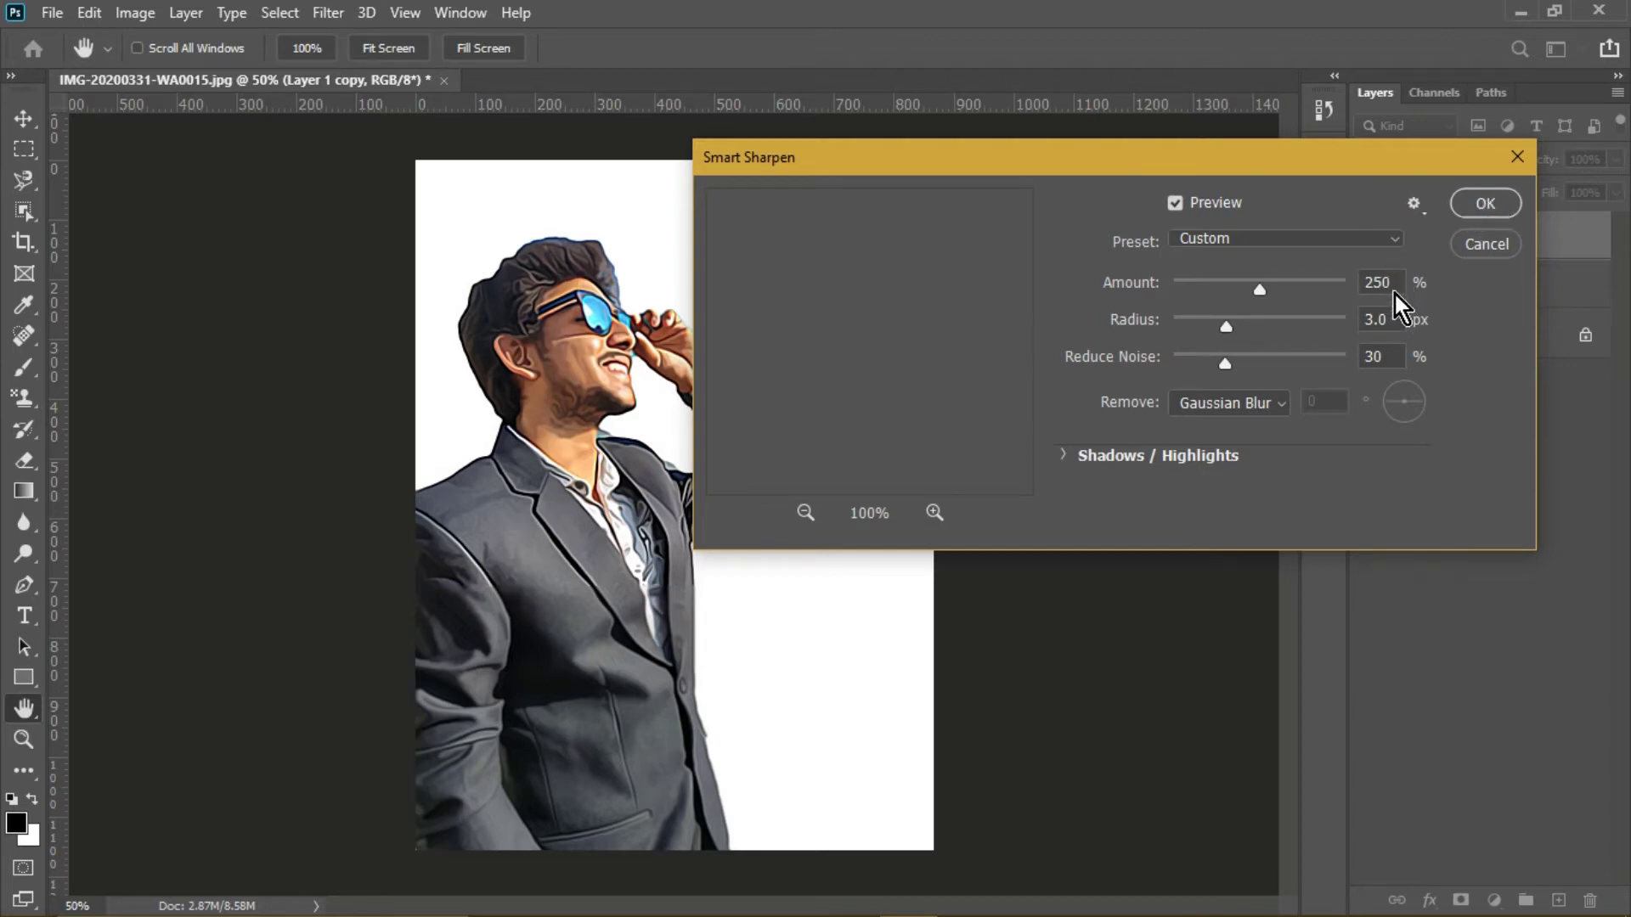
left_click(1491, 209)
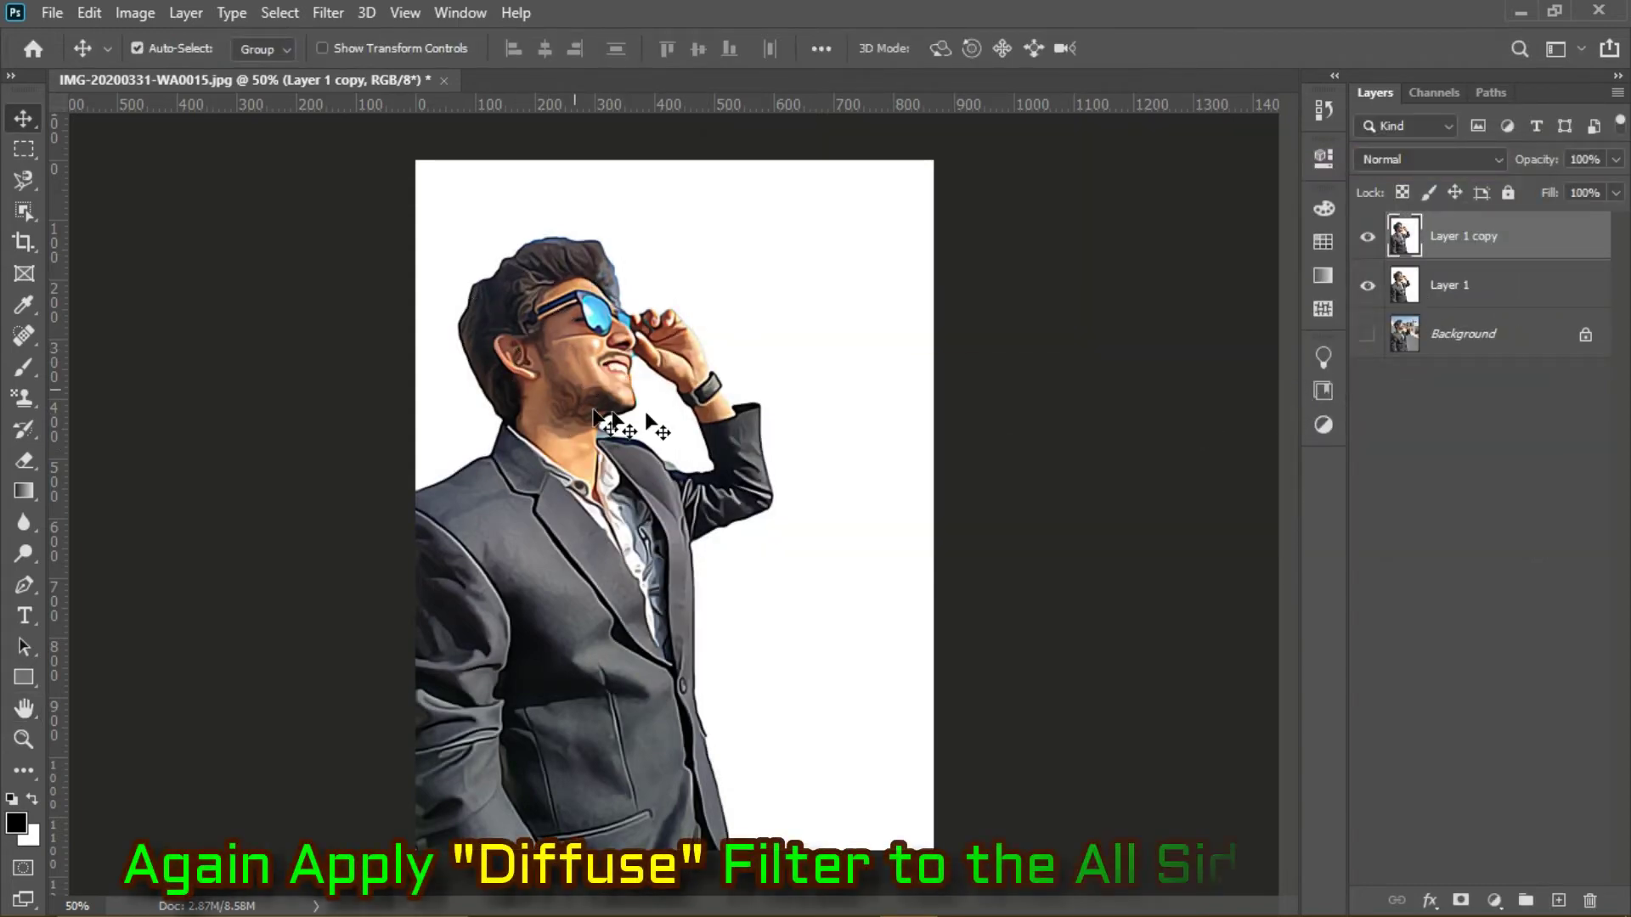
Apply the Diffuse filter in Anisotropic mode to the sharpened Layer 1 copy
left_click(333, 19)
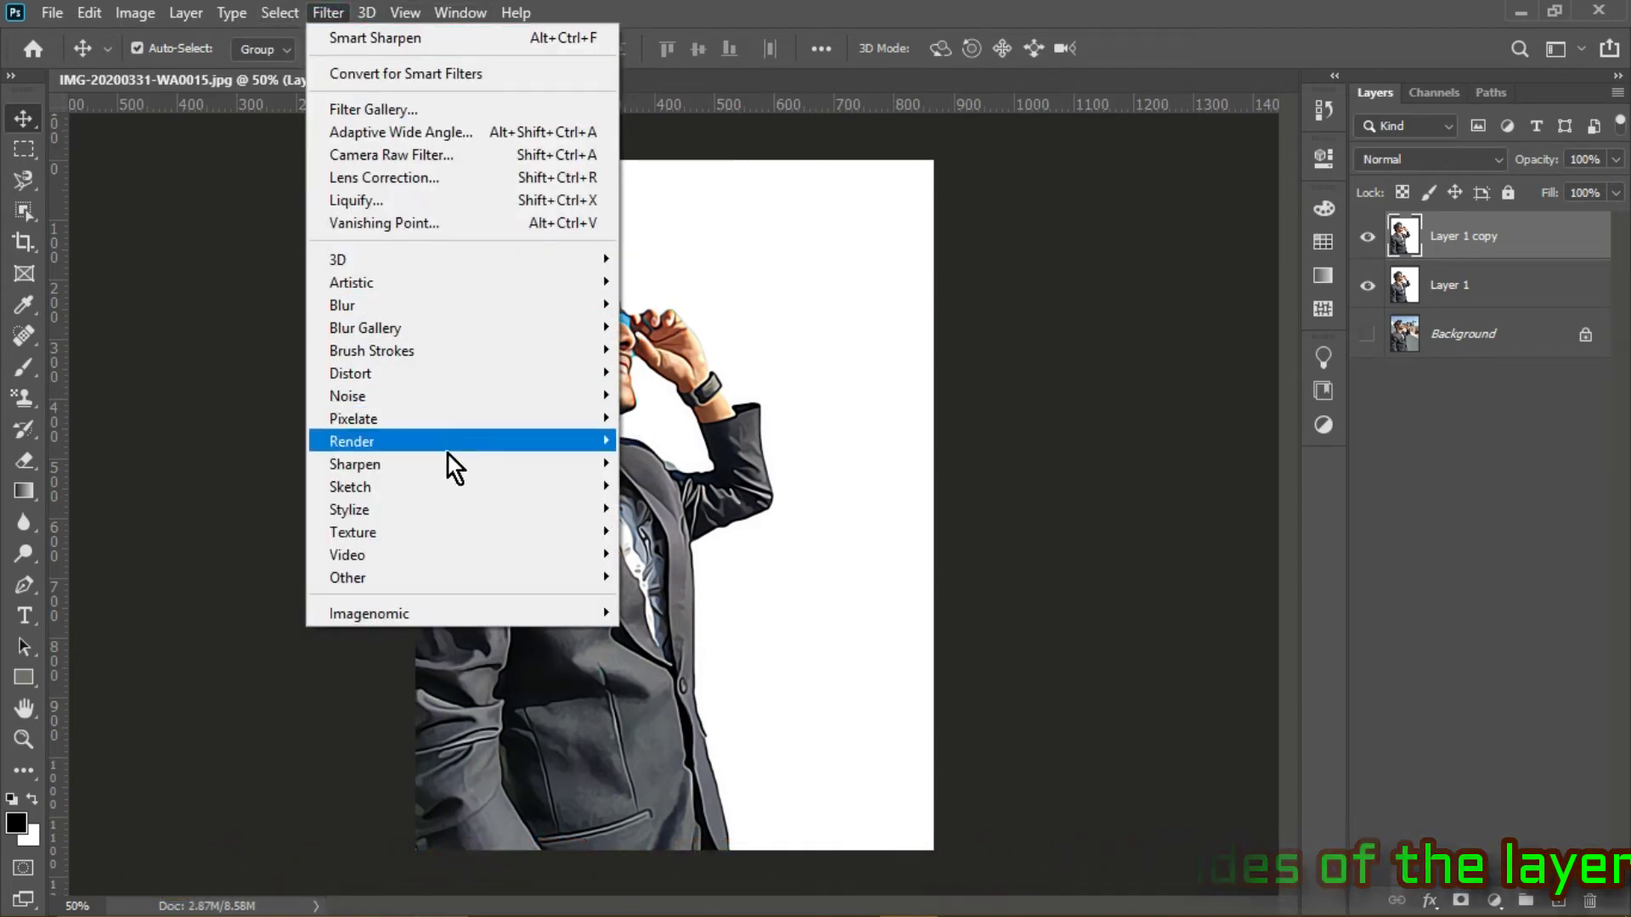
mouse_move(446, 507)
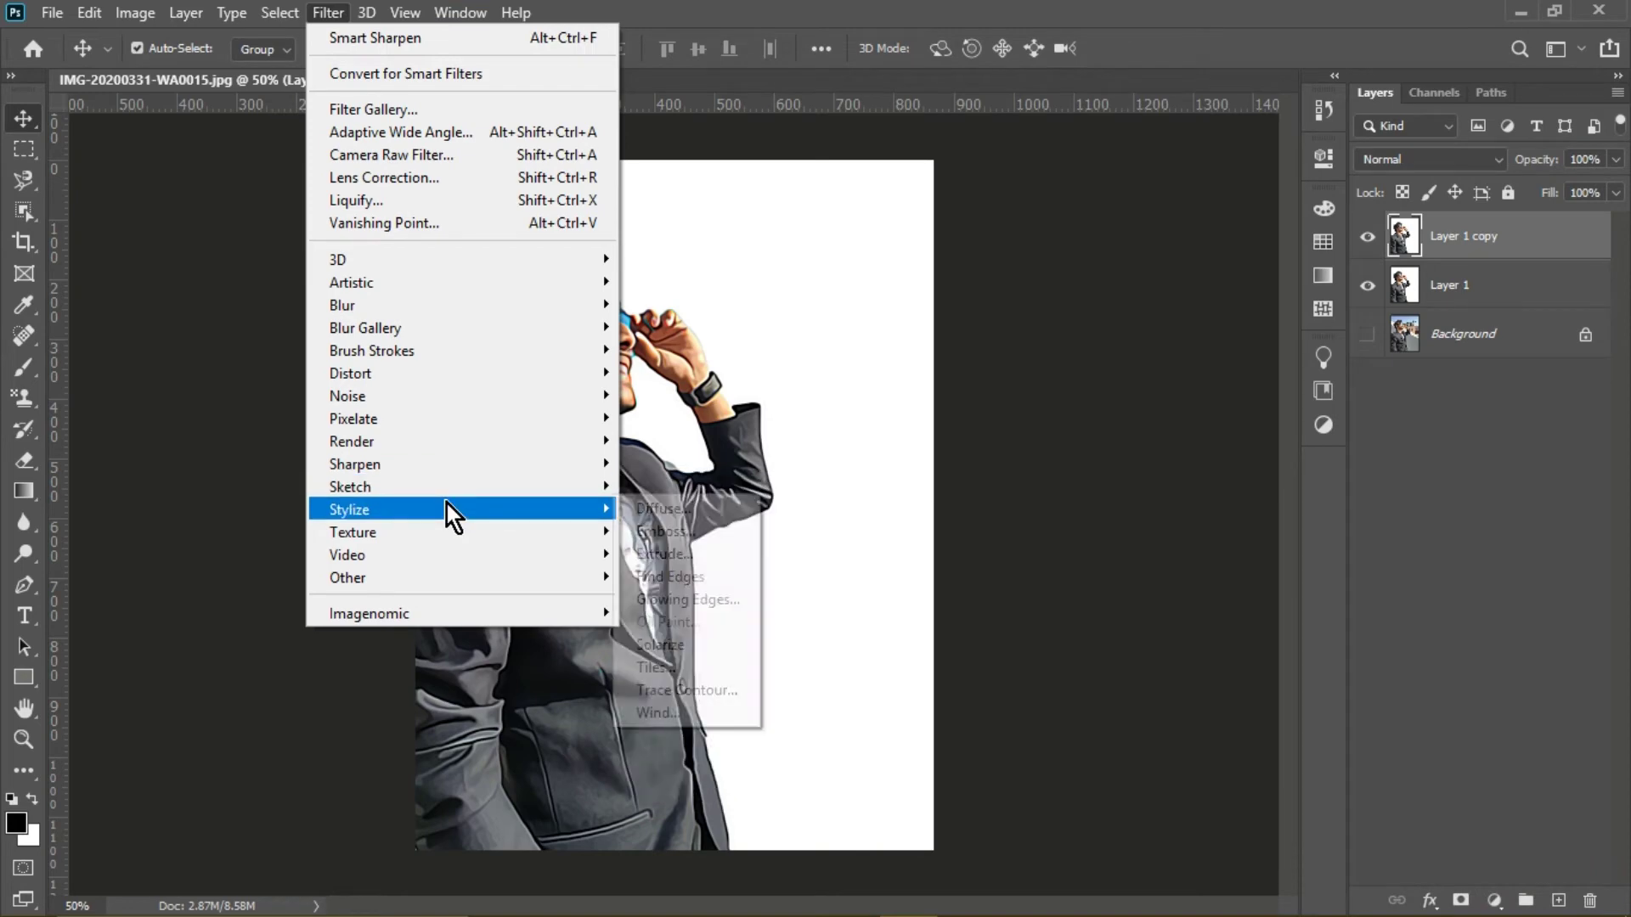
left_click(680, 513)
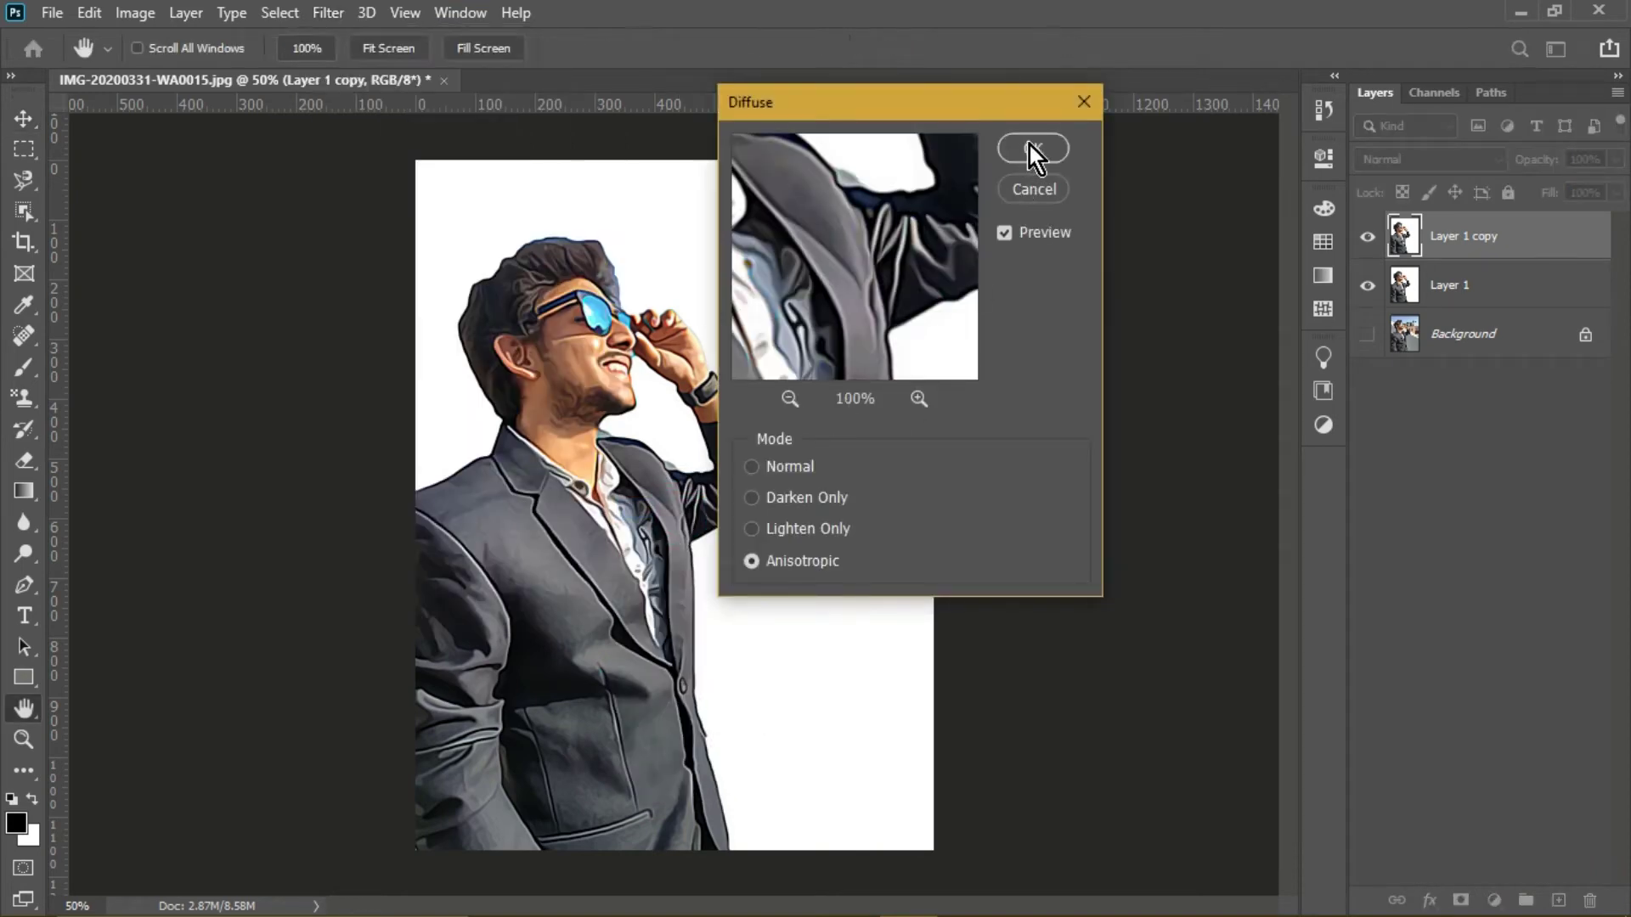
left_click(1032, 148)
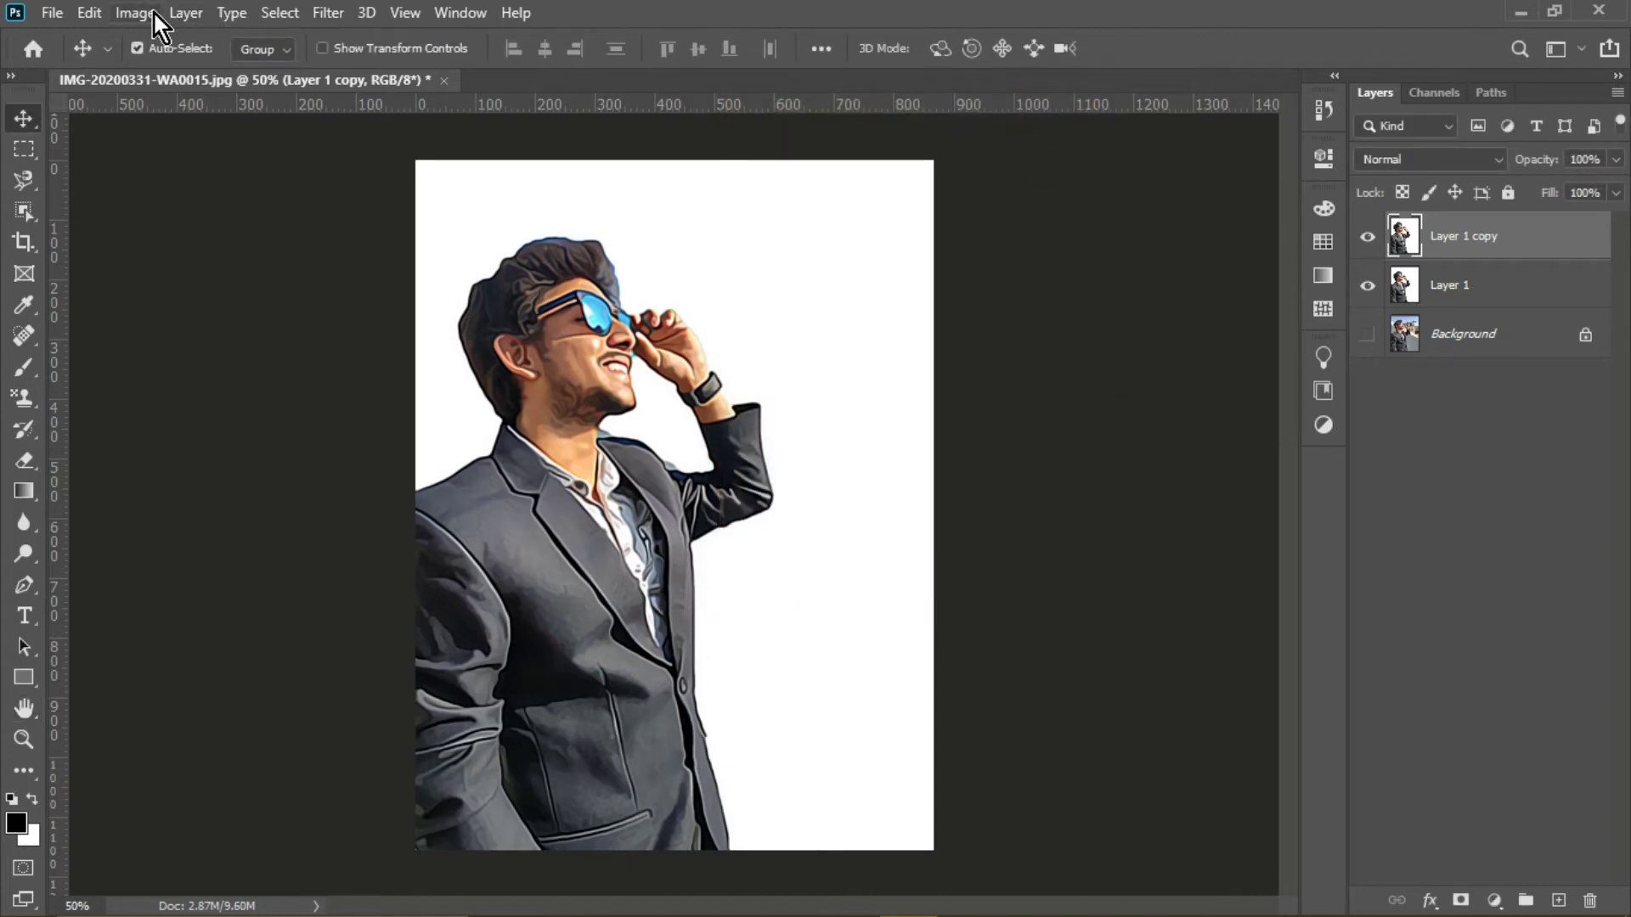
Rotate the upright image 90° clockwise and reapply the Diffuse filter to Layer 1 copy
left_click(149, 12)
mouse_move(228, 238)
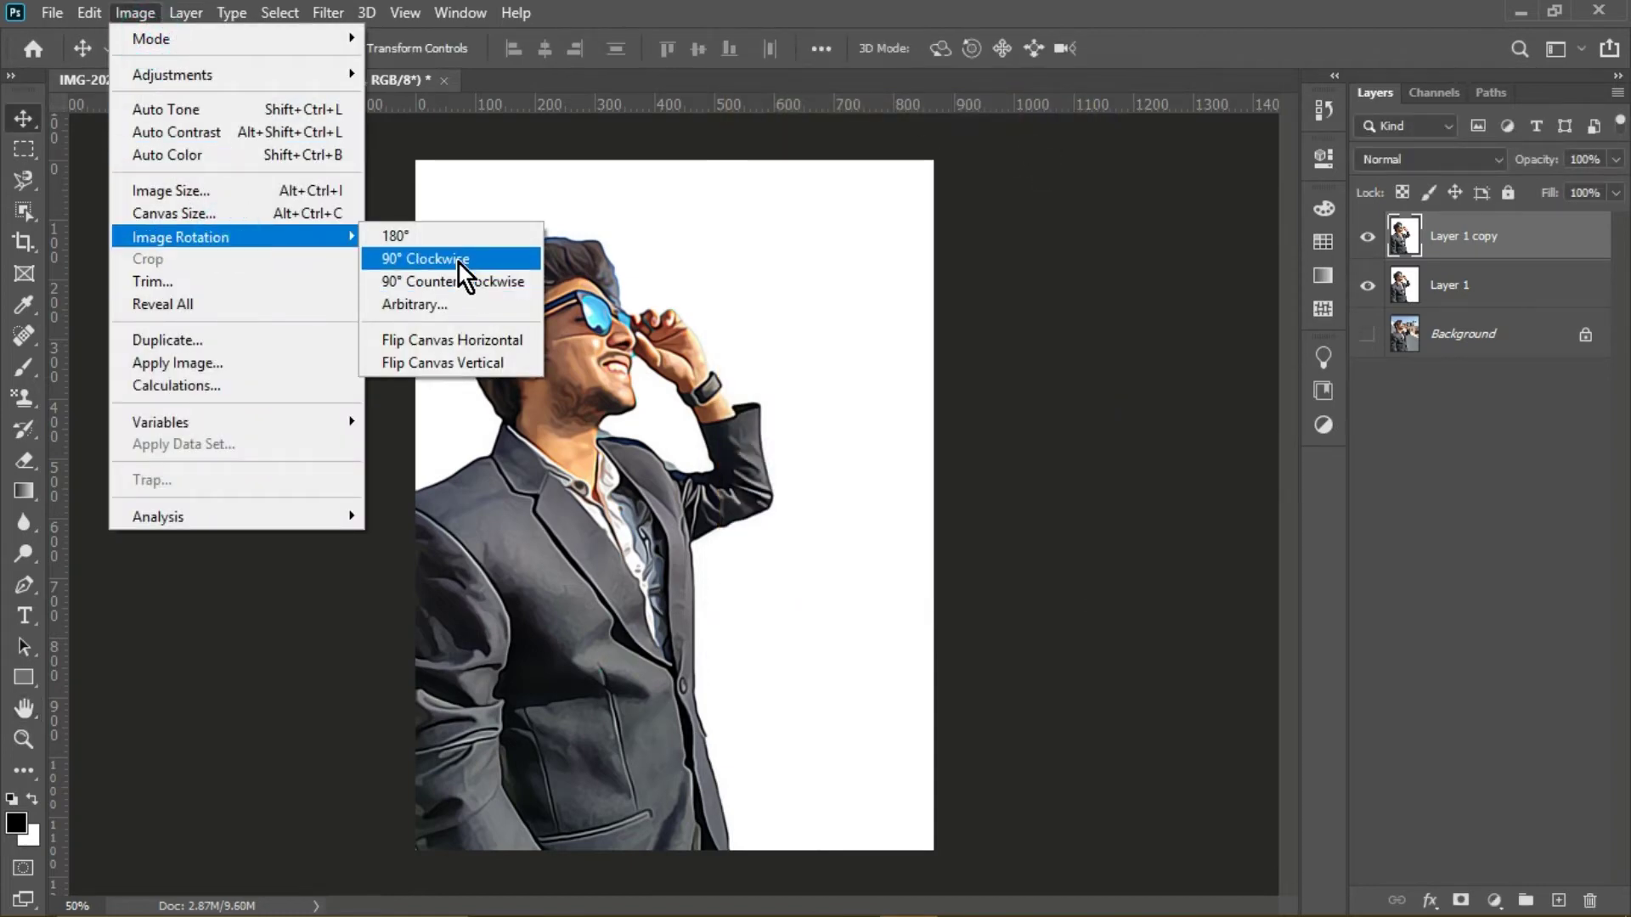
left_click(459, 259)
left_click(329, 12)
left_click(380, 41)
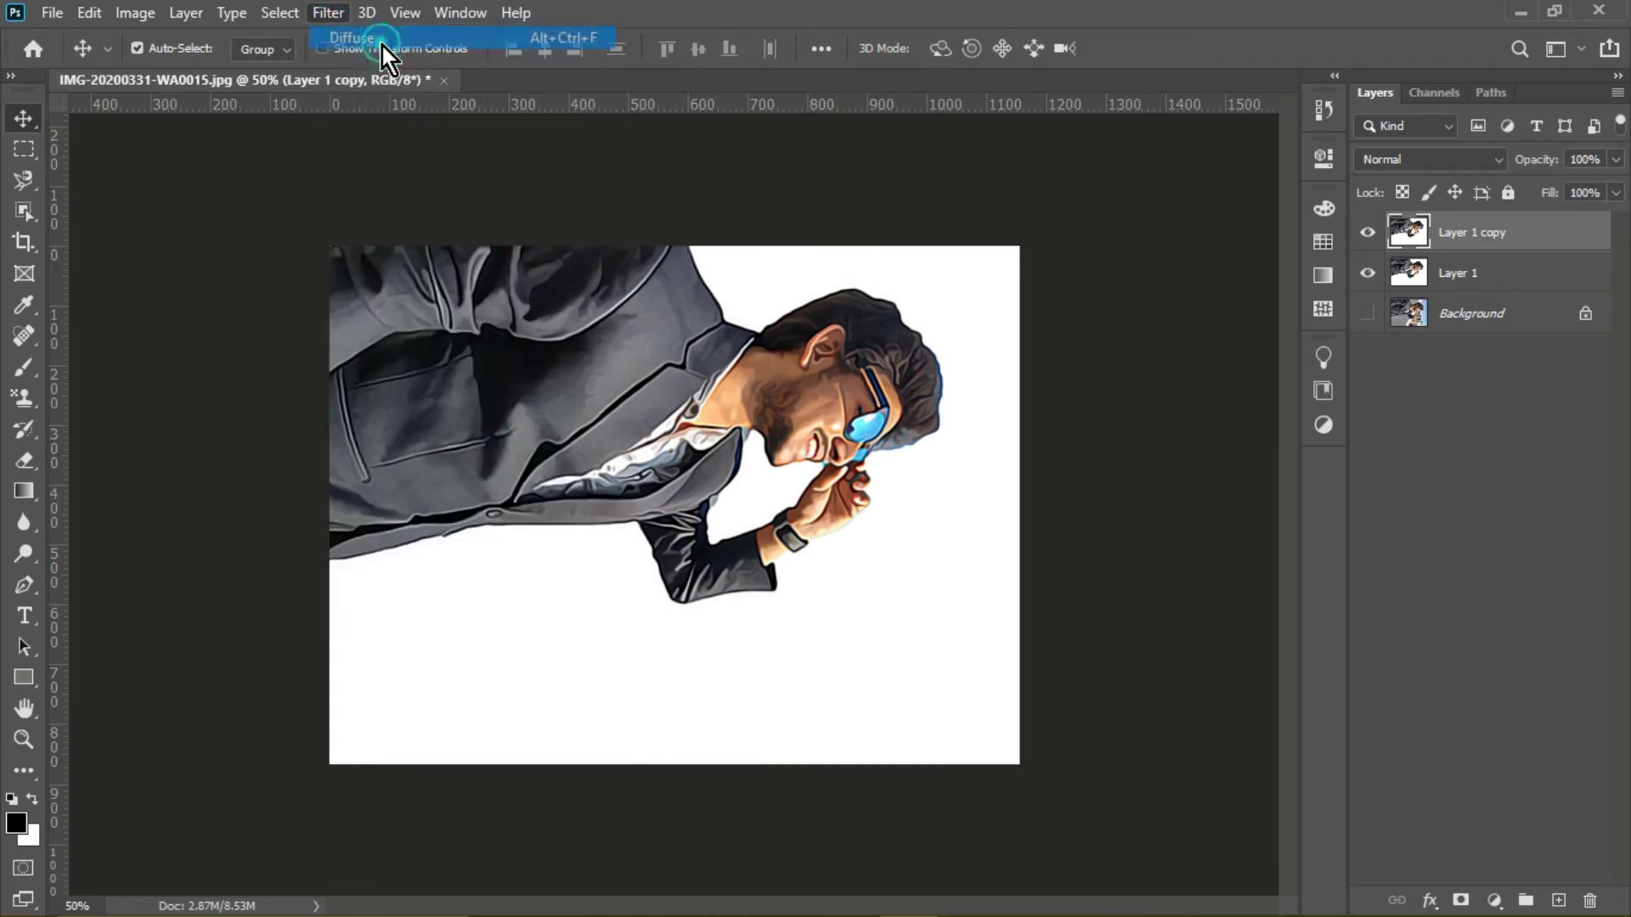
Turn the sideways image another 90° clockwise to upside down and reapply Diffuse to Layer 1 copy
left_click(138, 12)
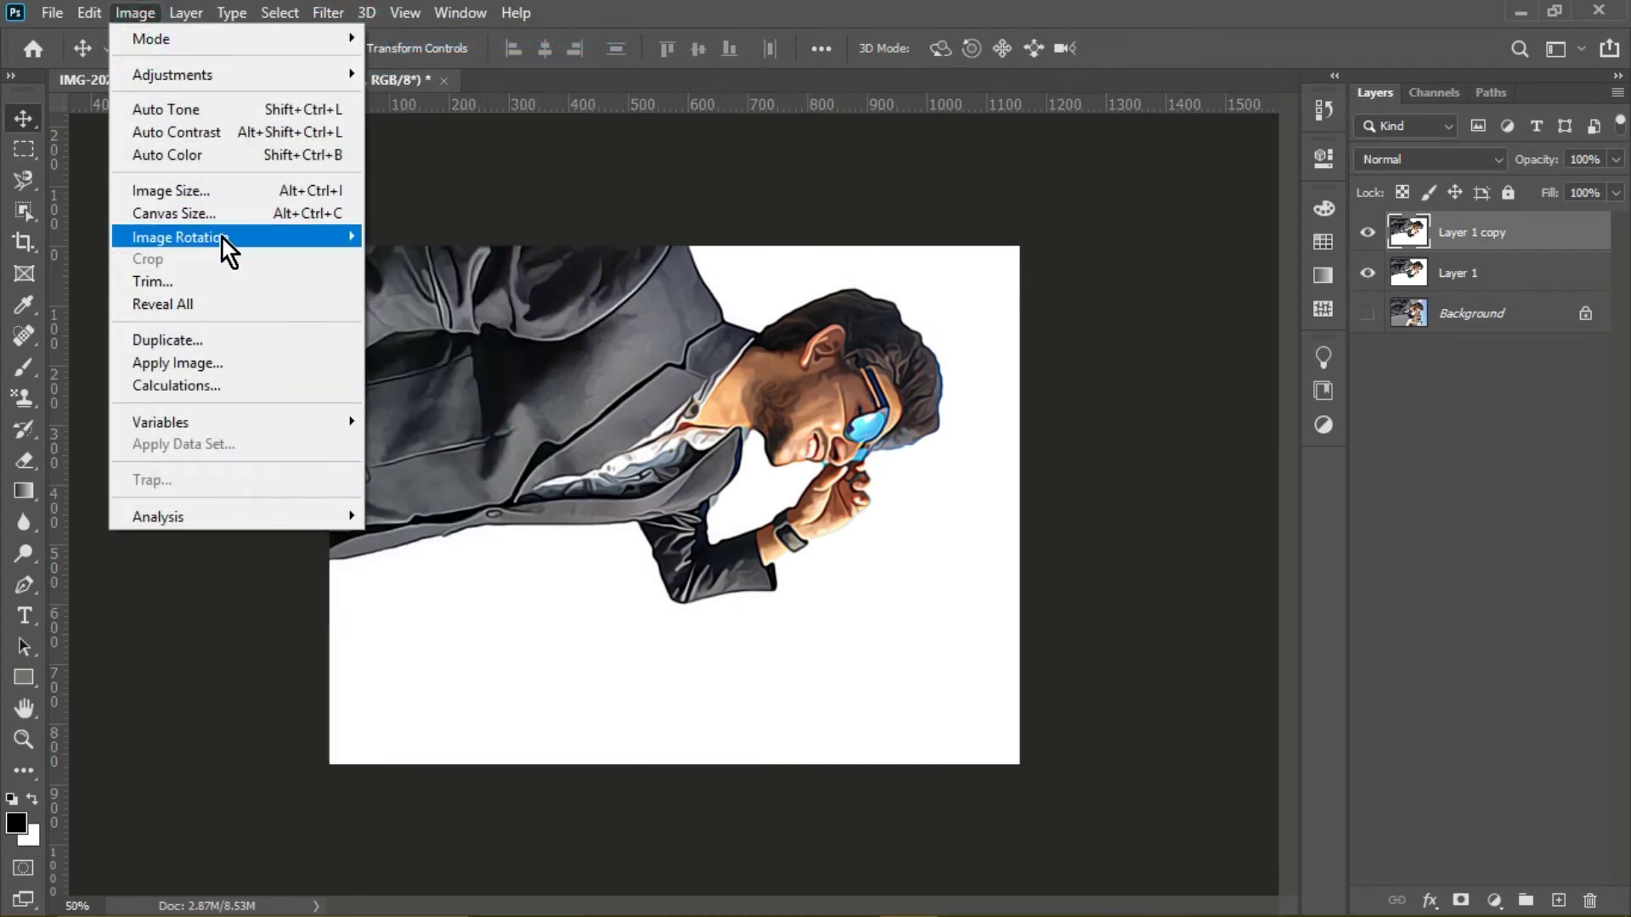
mouse_move(222, 237)
left_click(435, 257)
left_click(326, 12)
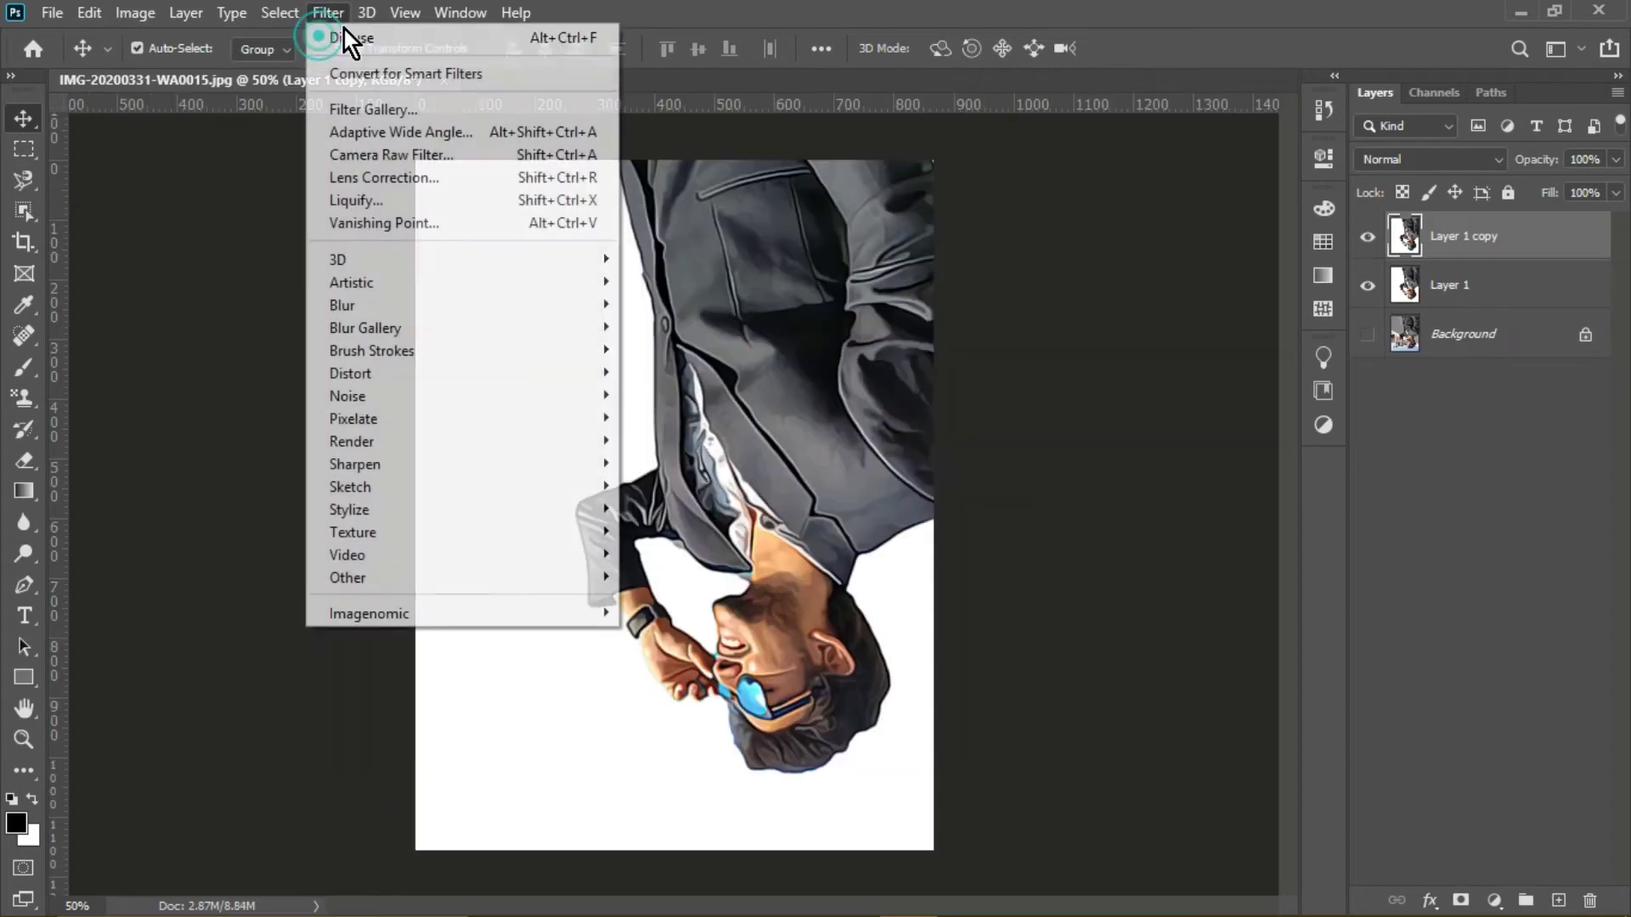
left_click(344, 31)
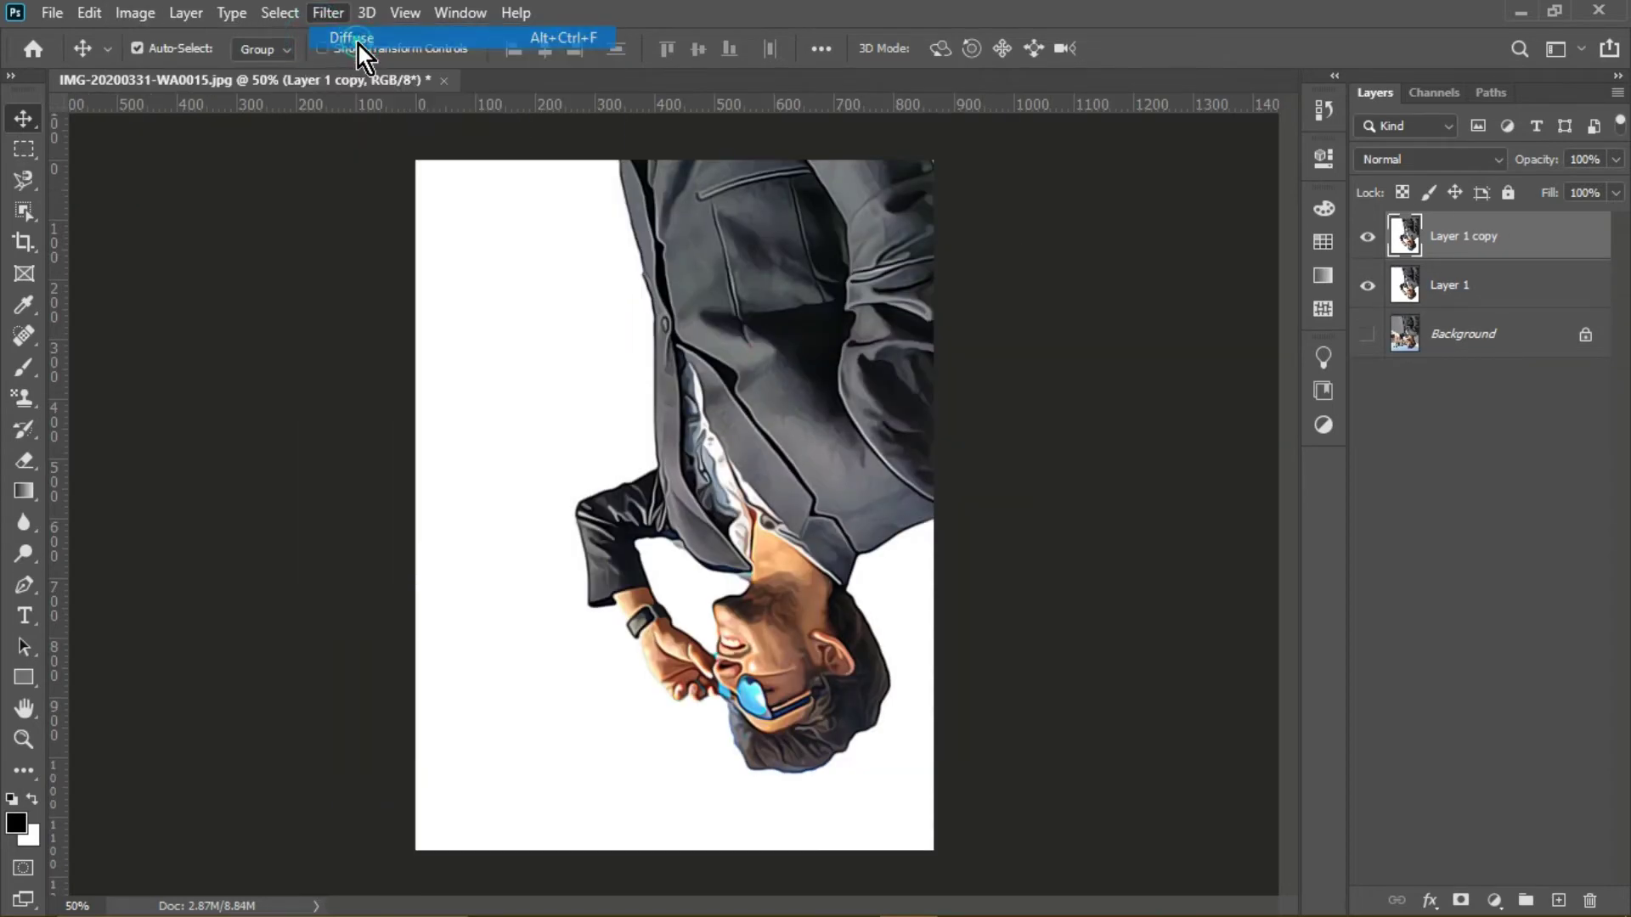
Rotate the upside-down image 90° clockwise and reapply Diffuse to Layer 1 copy from the third side
left_click(138, 13)
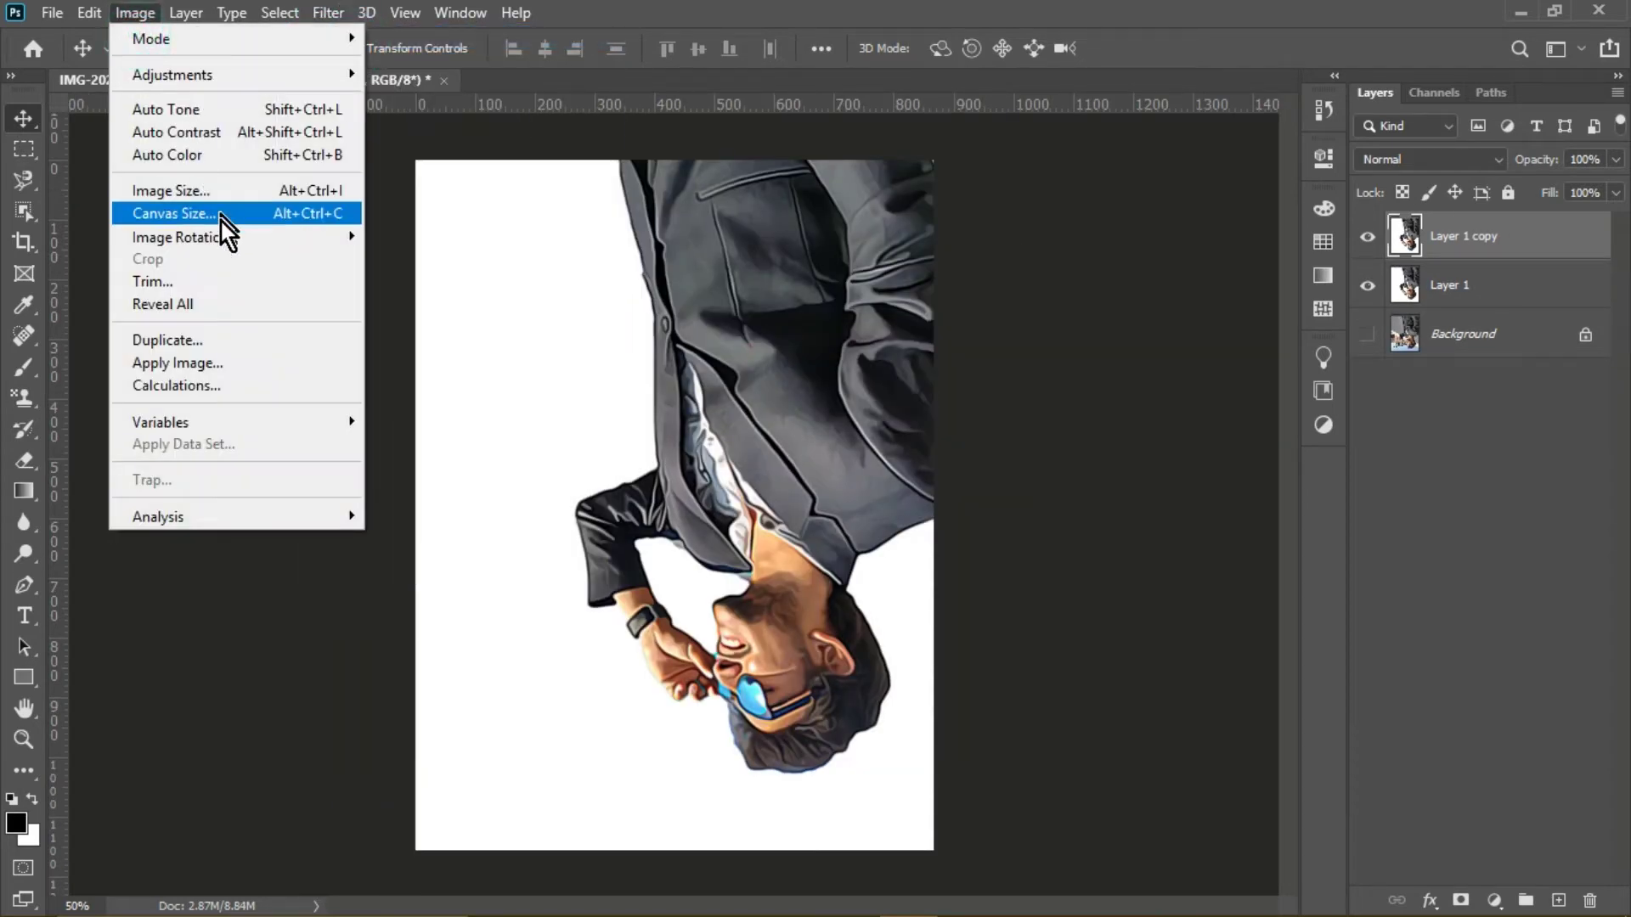
mouse_move(259, 237)
left_click(450, 259)
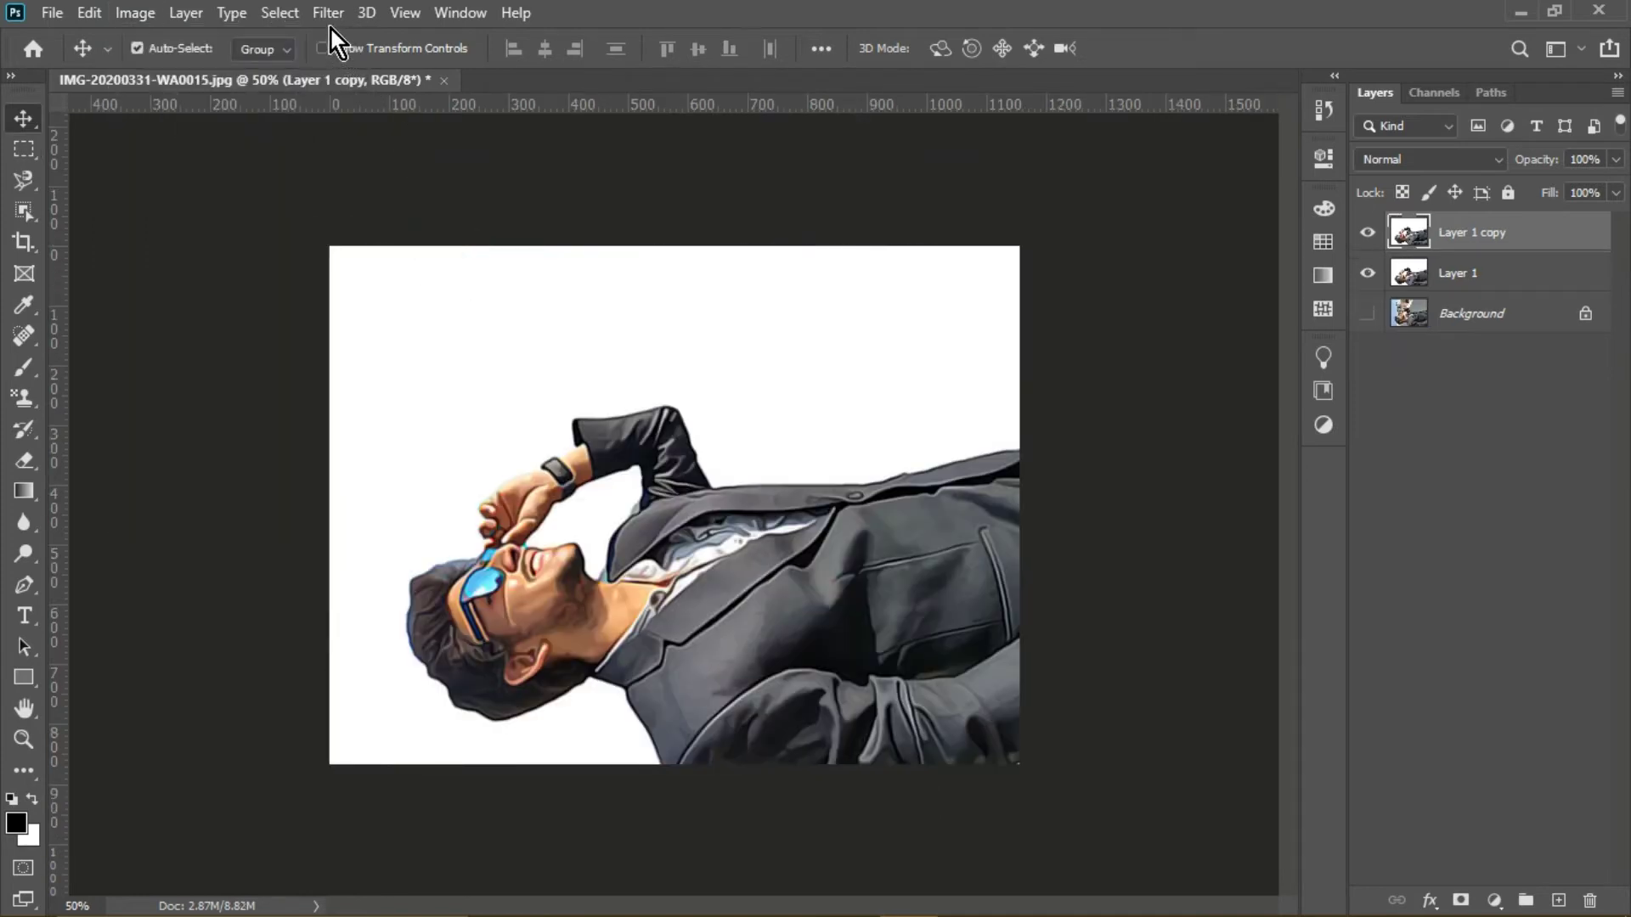
left_click(330, 14)
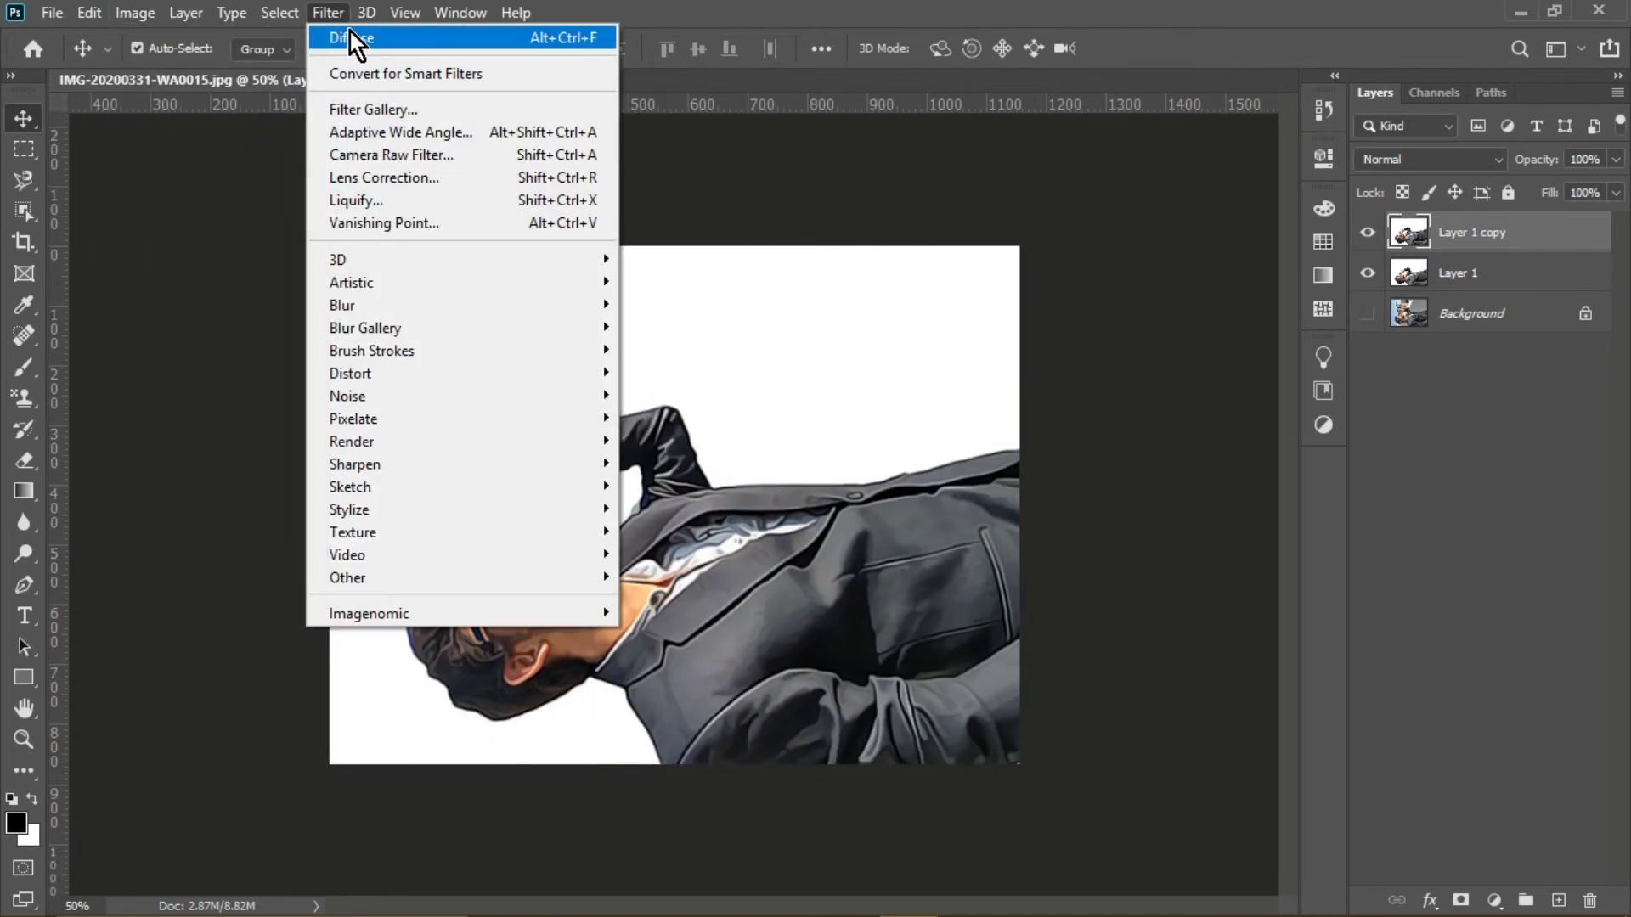
left_click(349, 33)
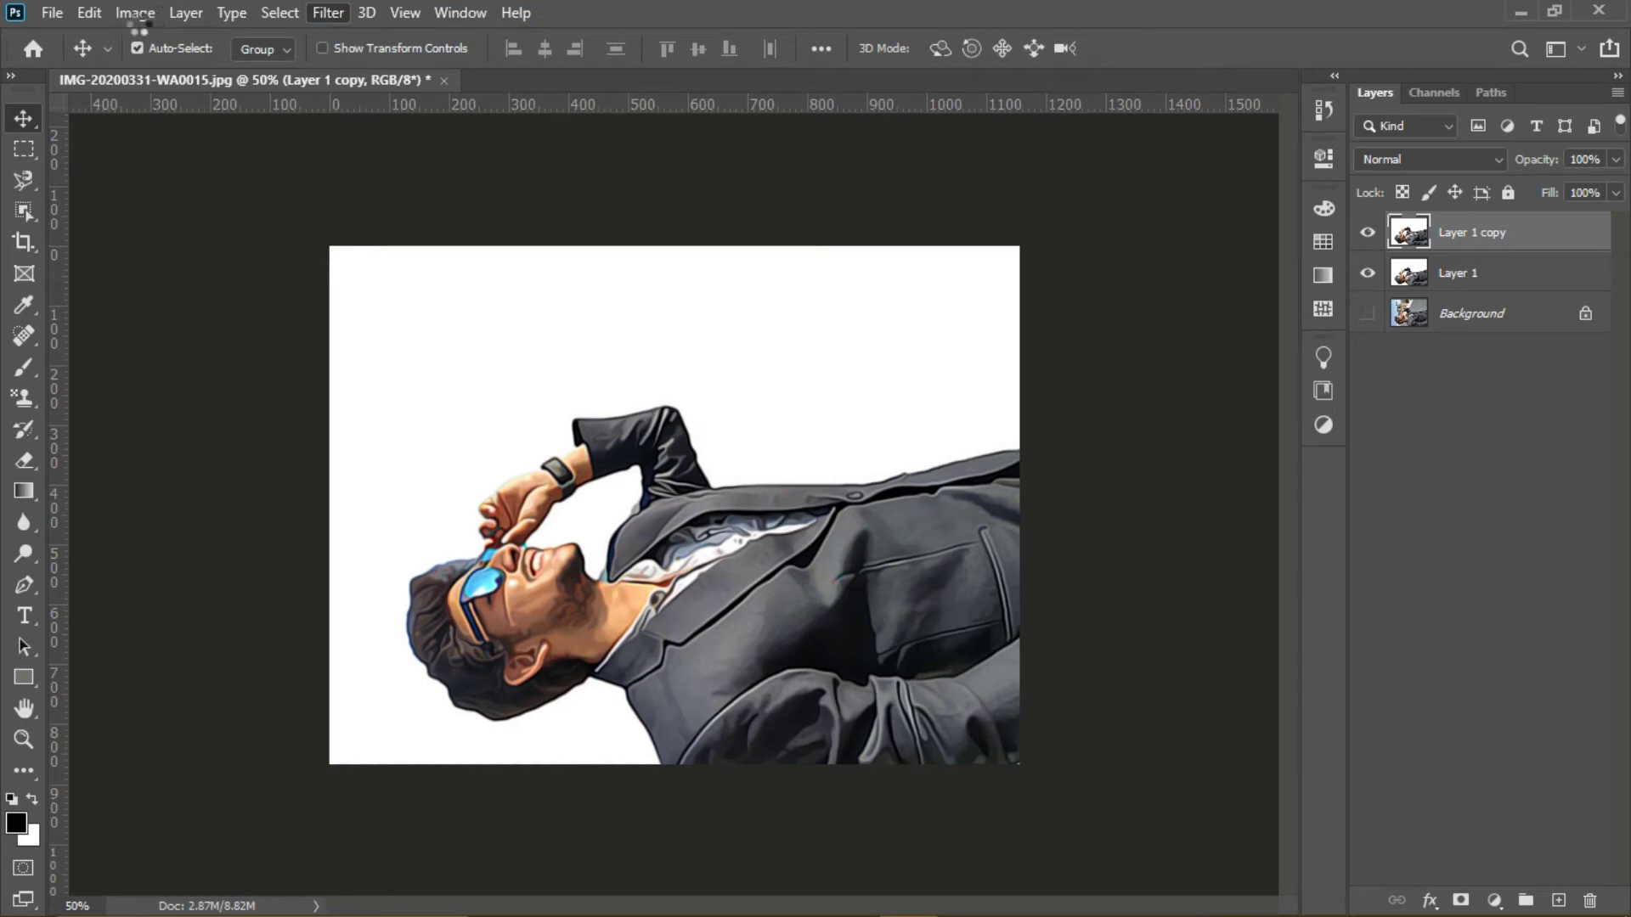
Rotate the image 90° clockwise back to upright and run Diffuse on Layer 1 copy once more
left_click(138, 15)
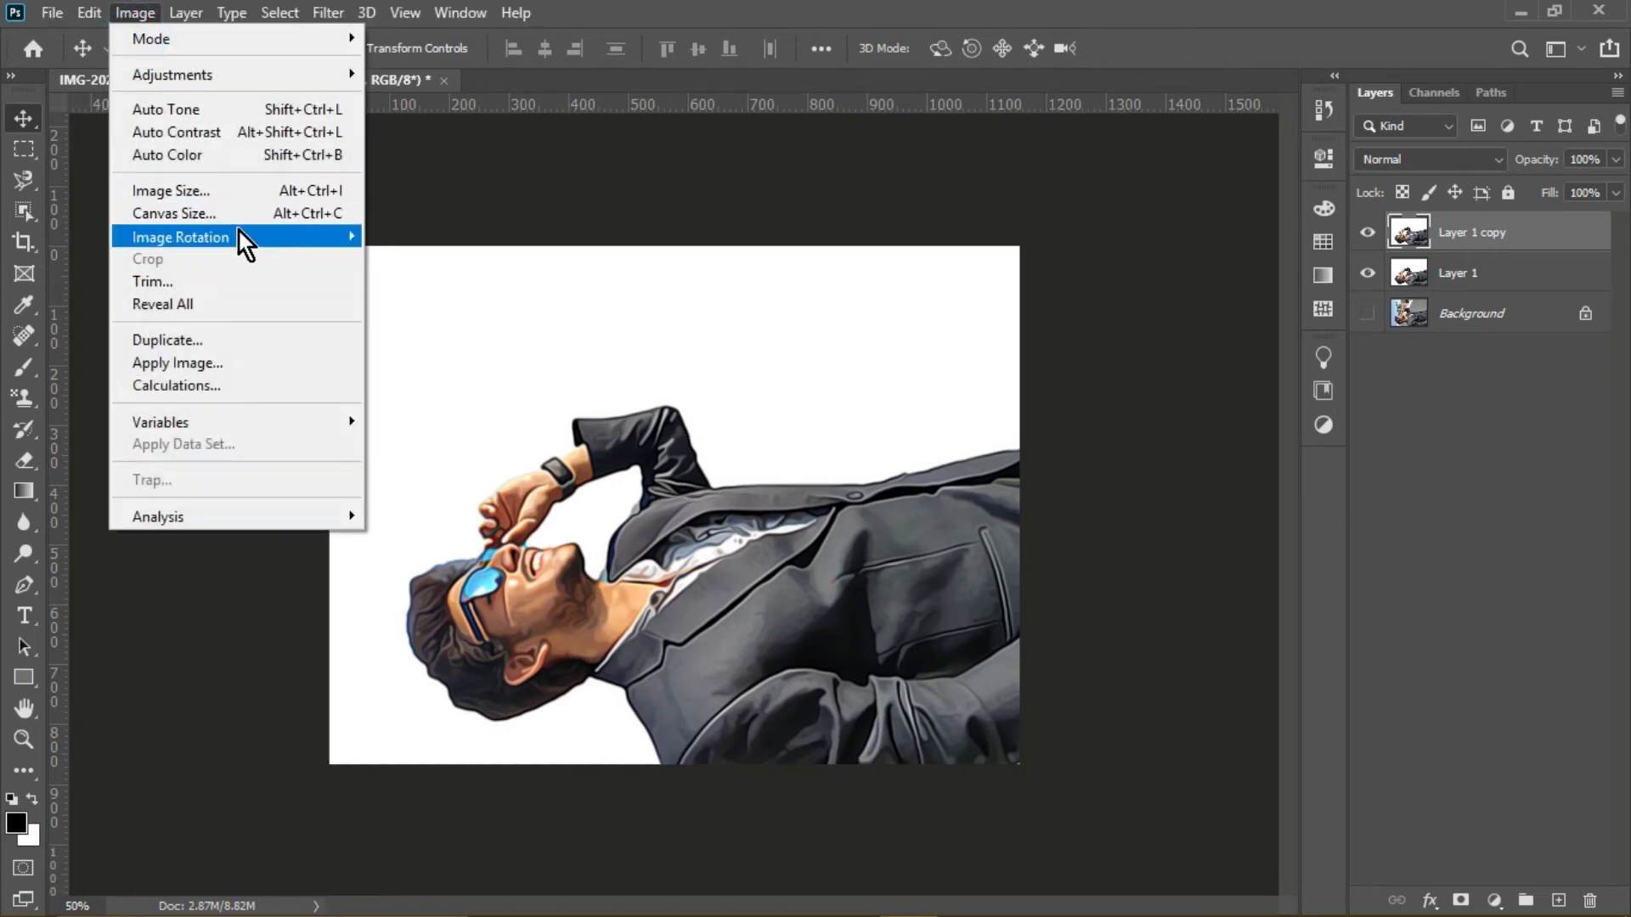
mouse_move(238, 237)
left_click(430, 259)
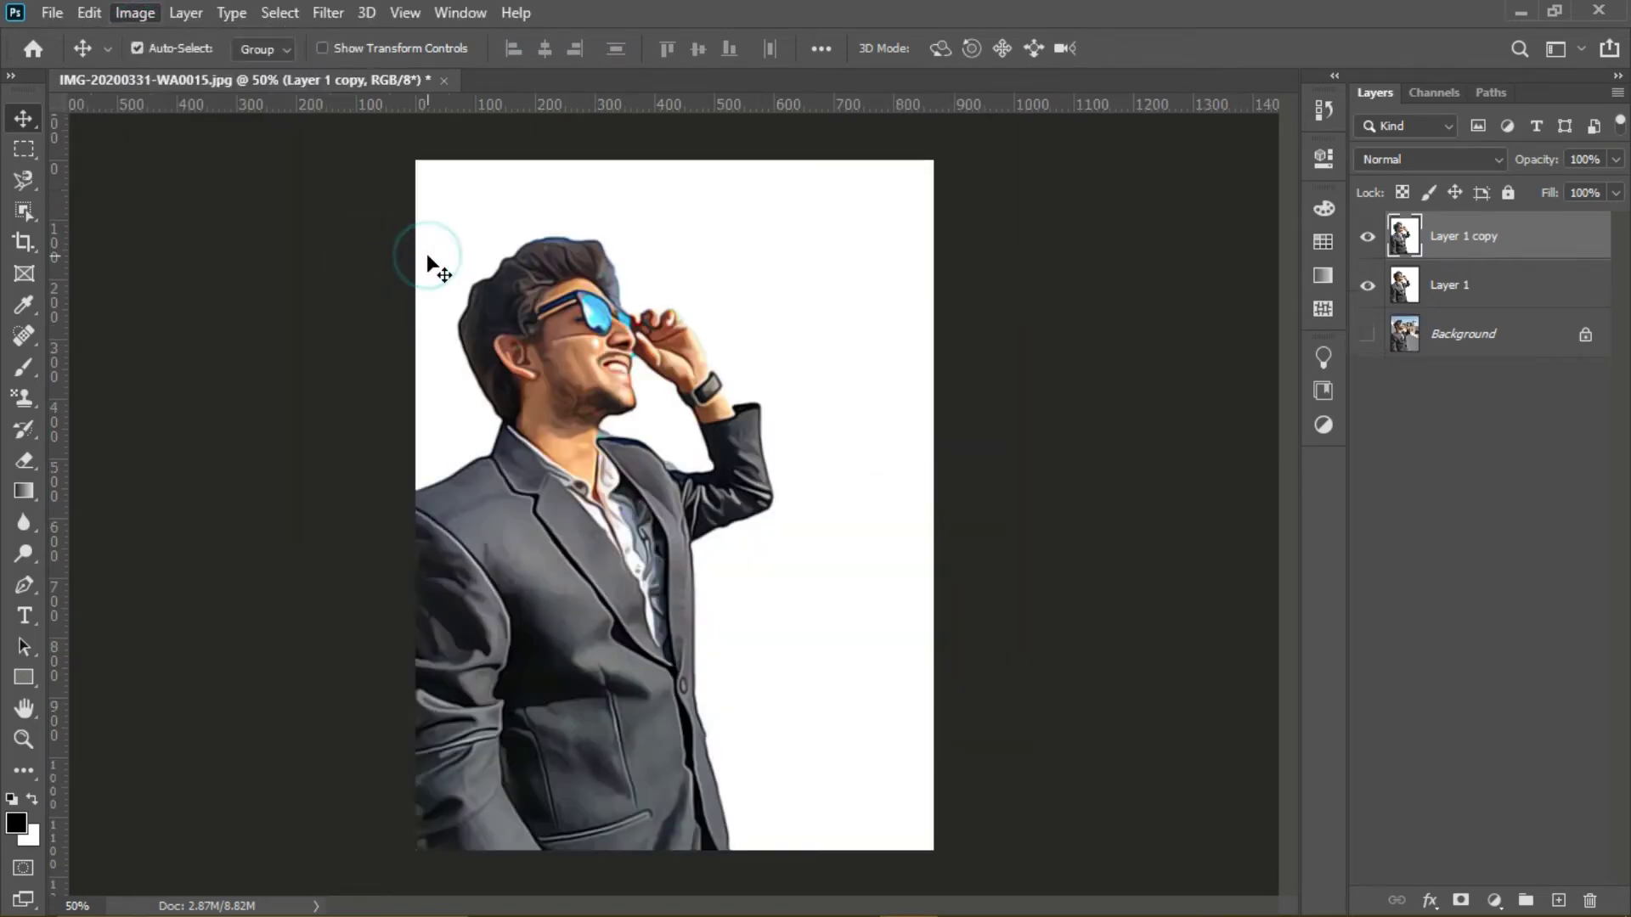
left_click(338, 12)
left_click(376, 38)
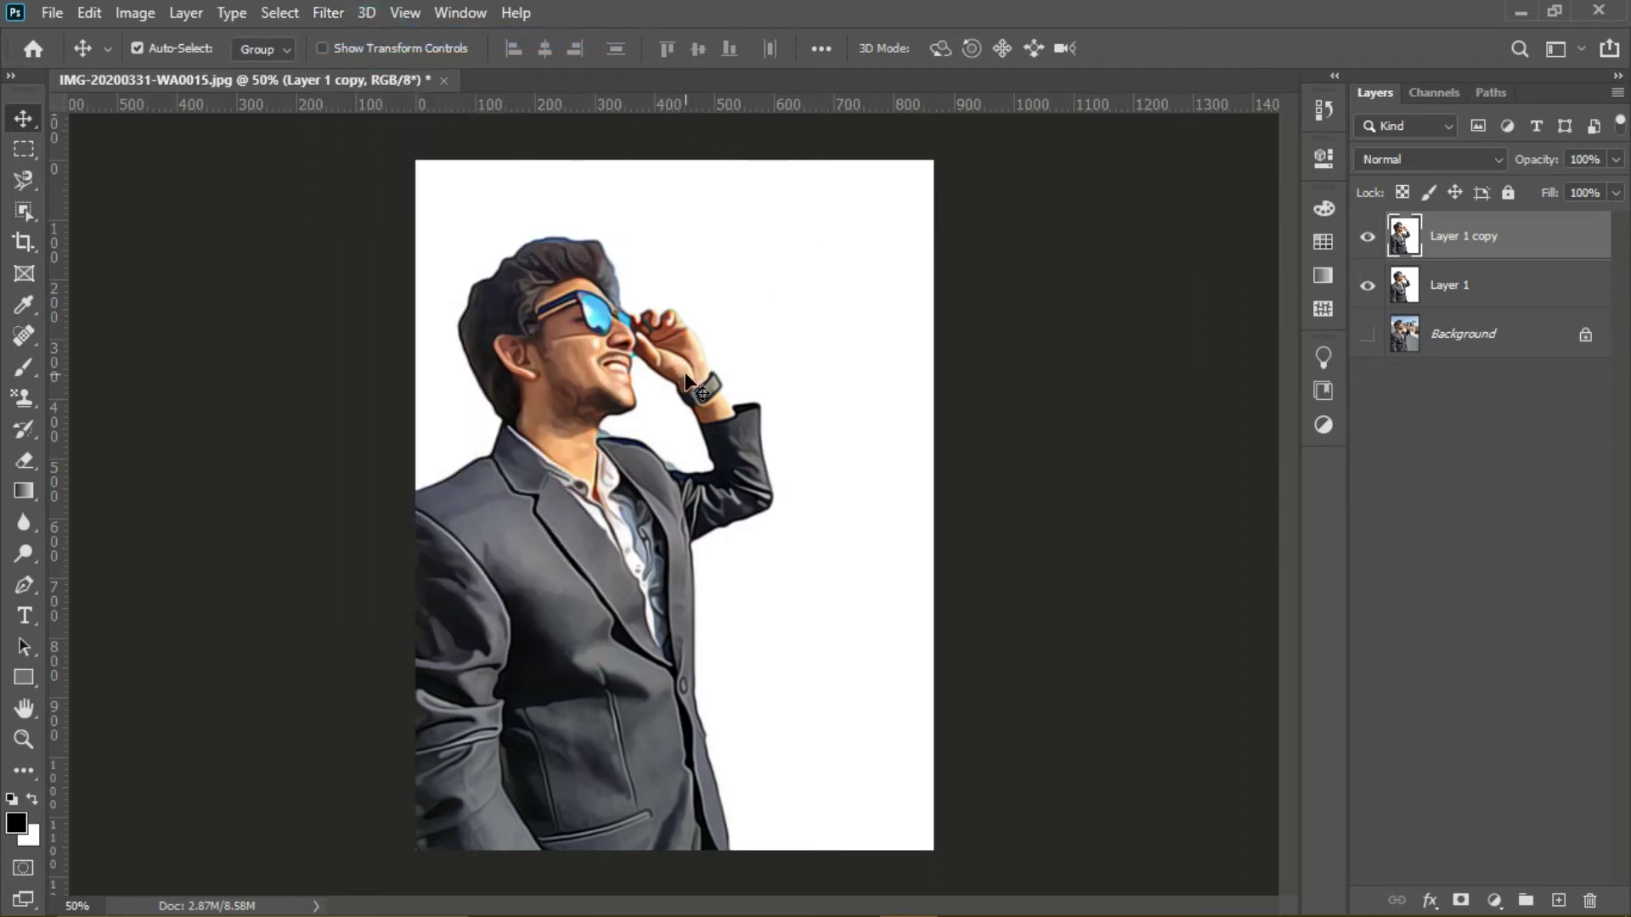
Delete Layer 1 and duplicate Layer 1 copy twice
left_click_drag(1482, 287, 1590, 901)
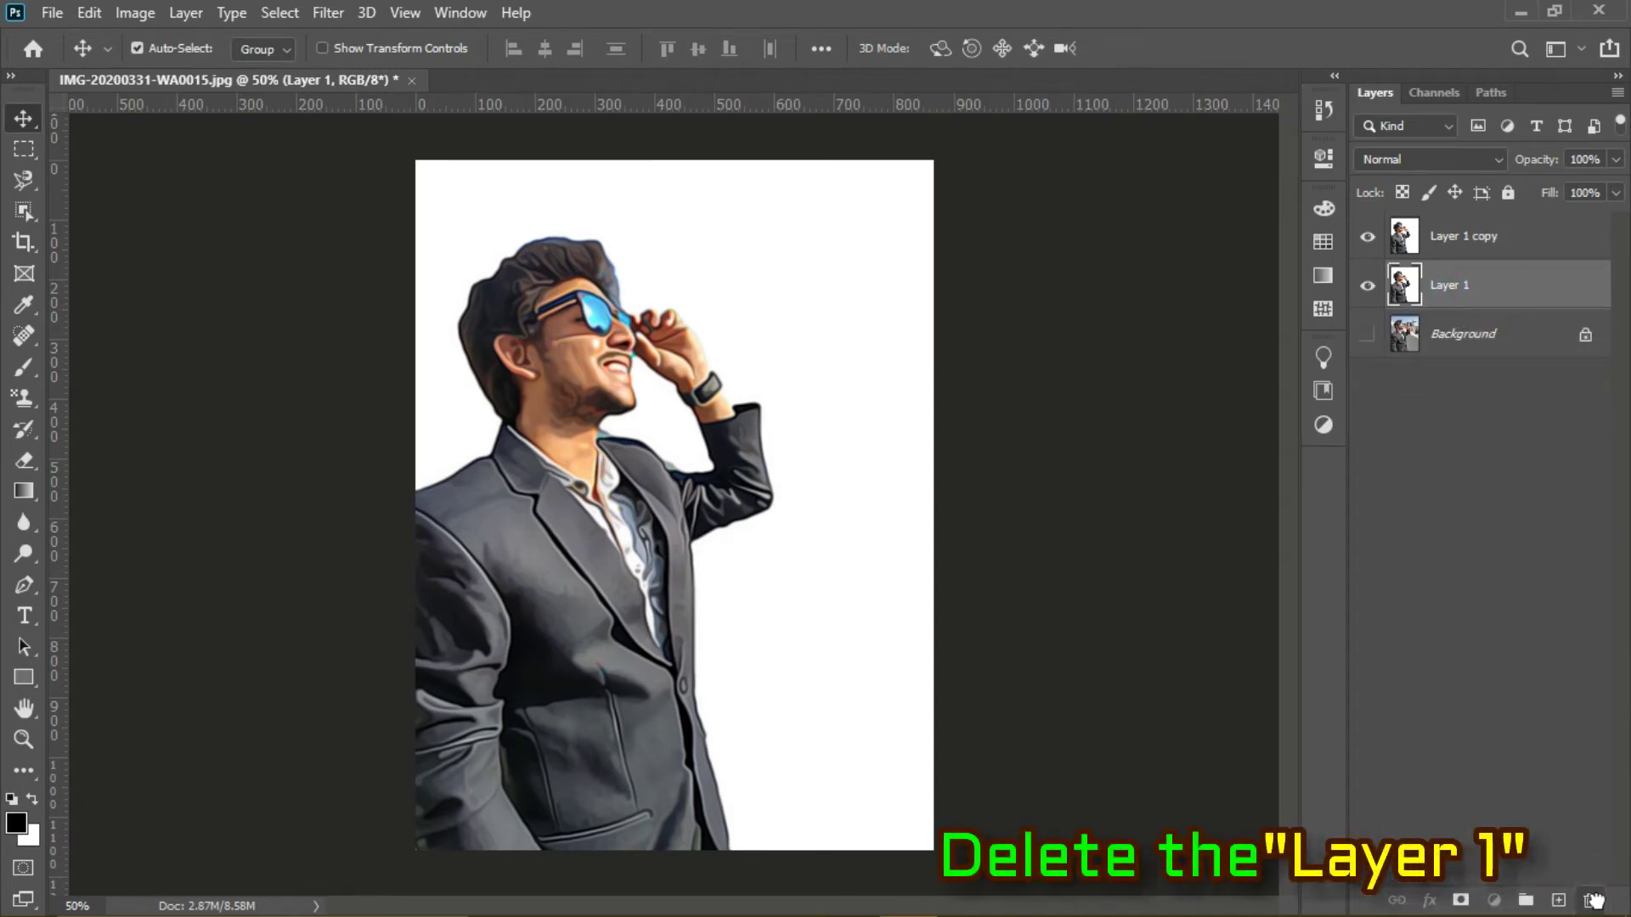
left_click(1482, 242)
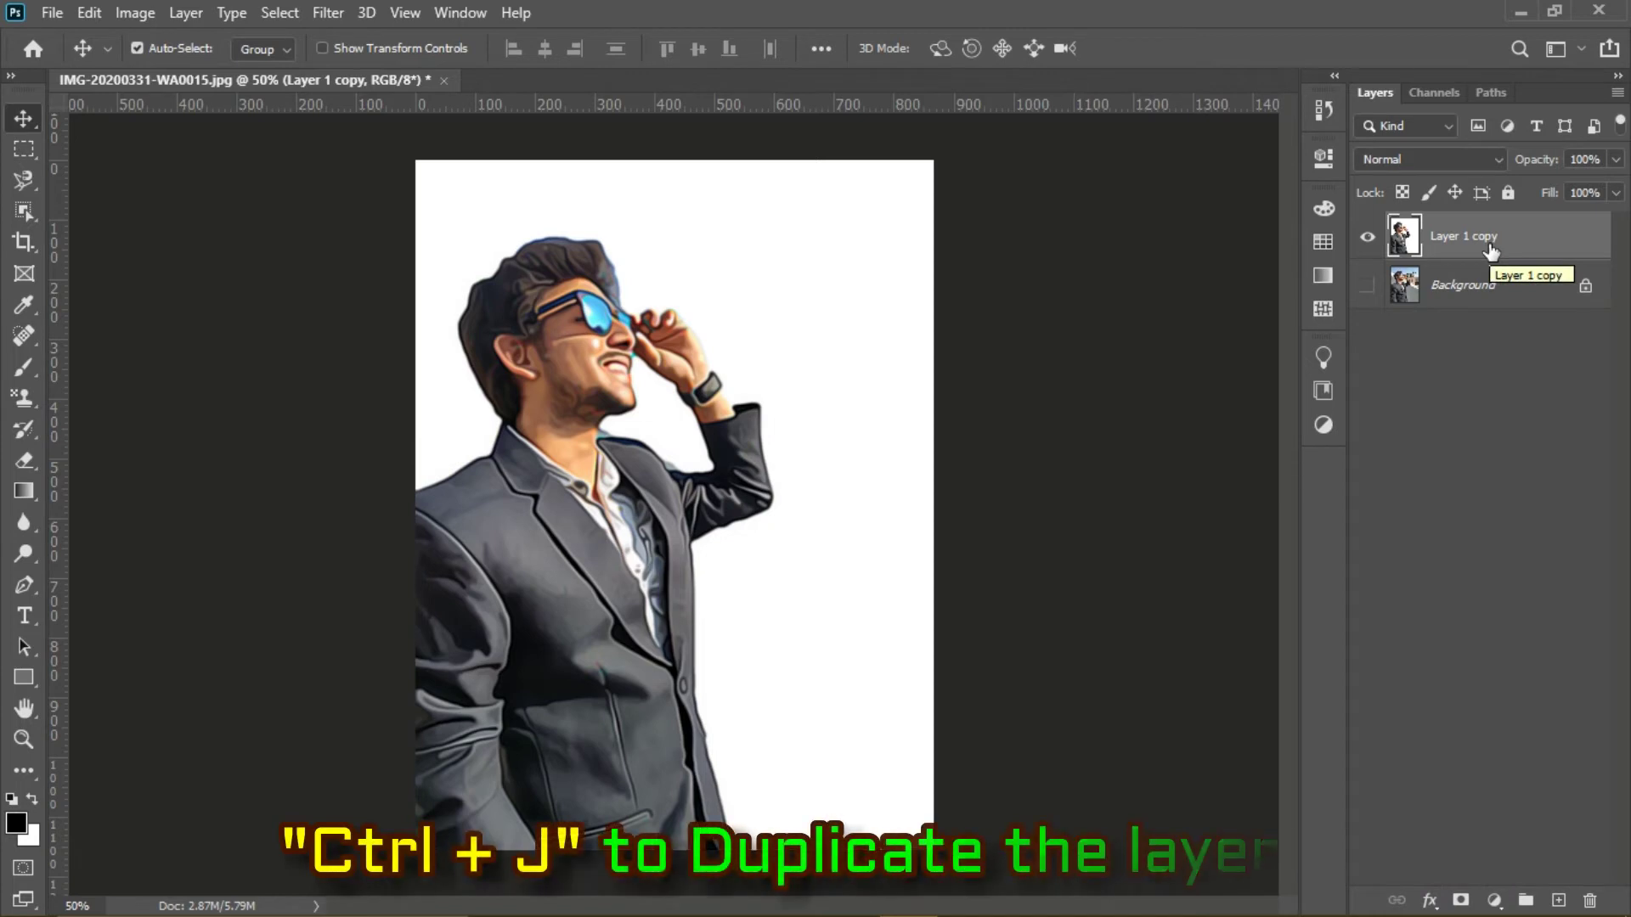
key("ctrl+j")
key("ctrl+j")
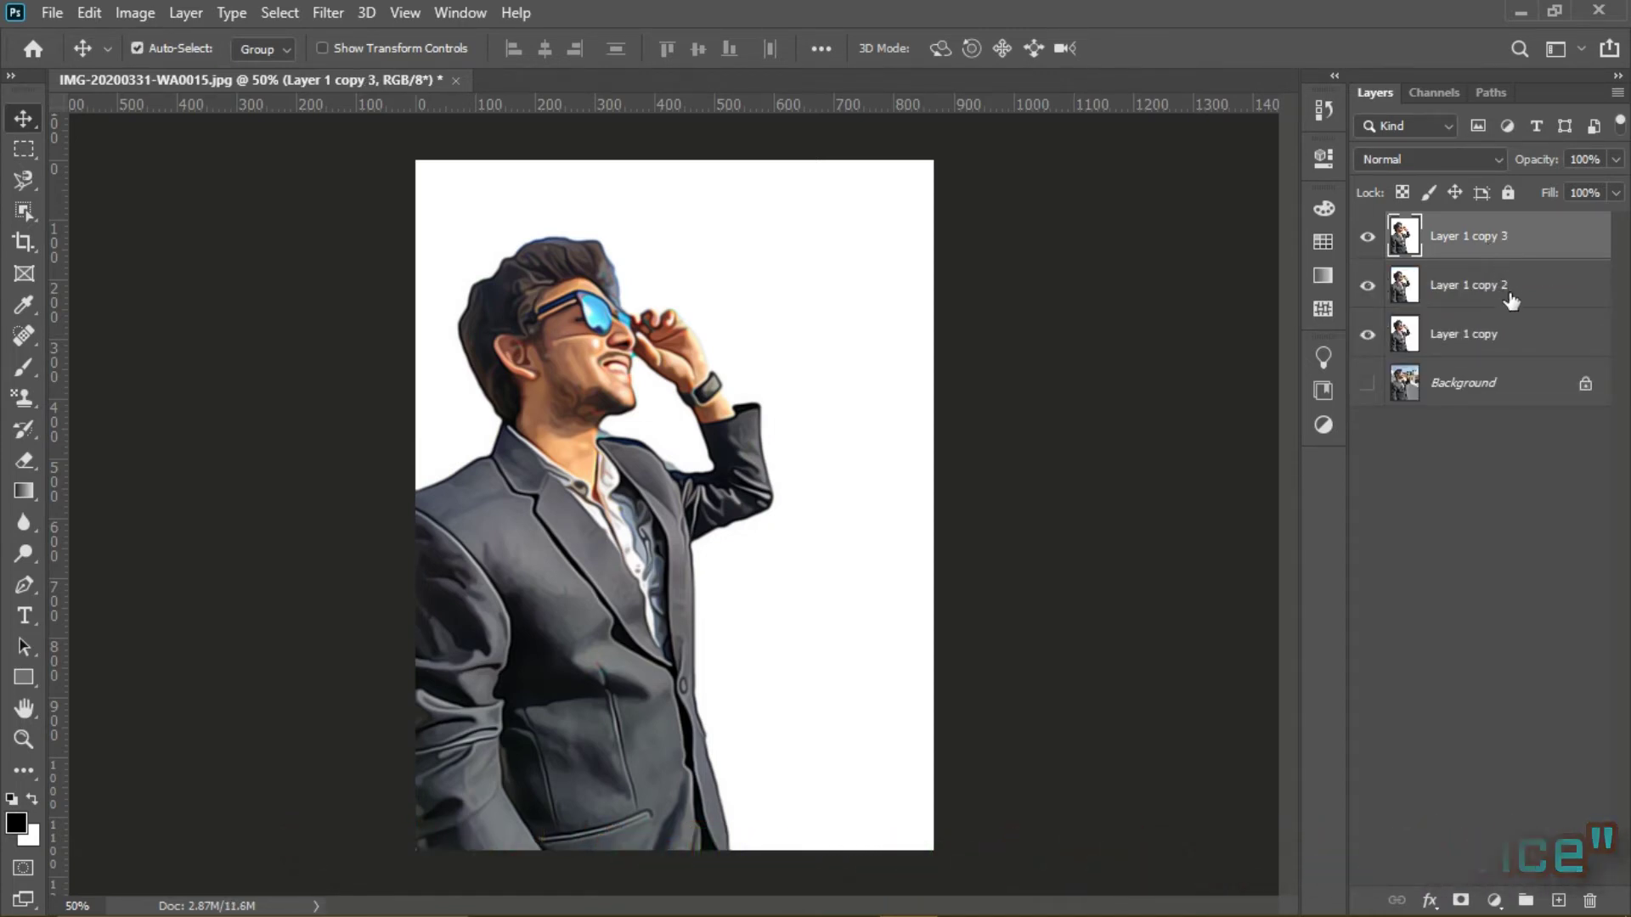
Rename the Layer 1 copy layer as Hard Details
left_click(1470, 339)
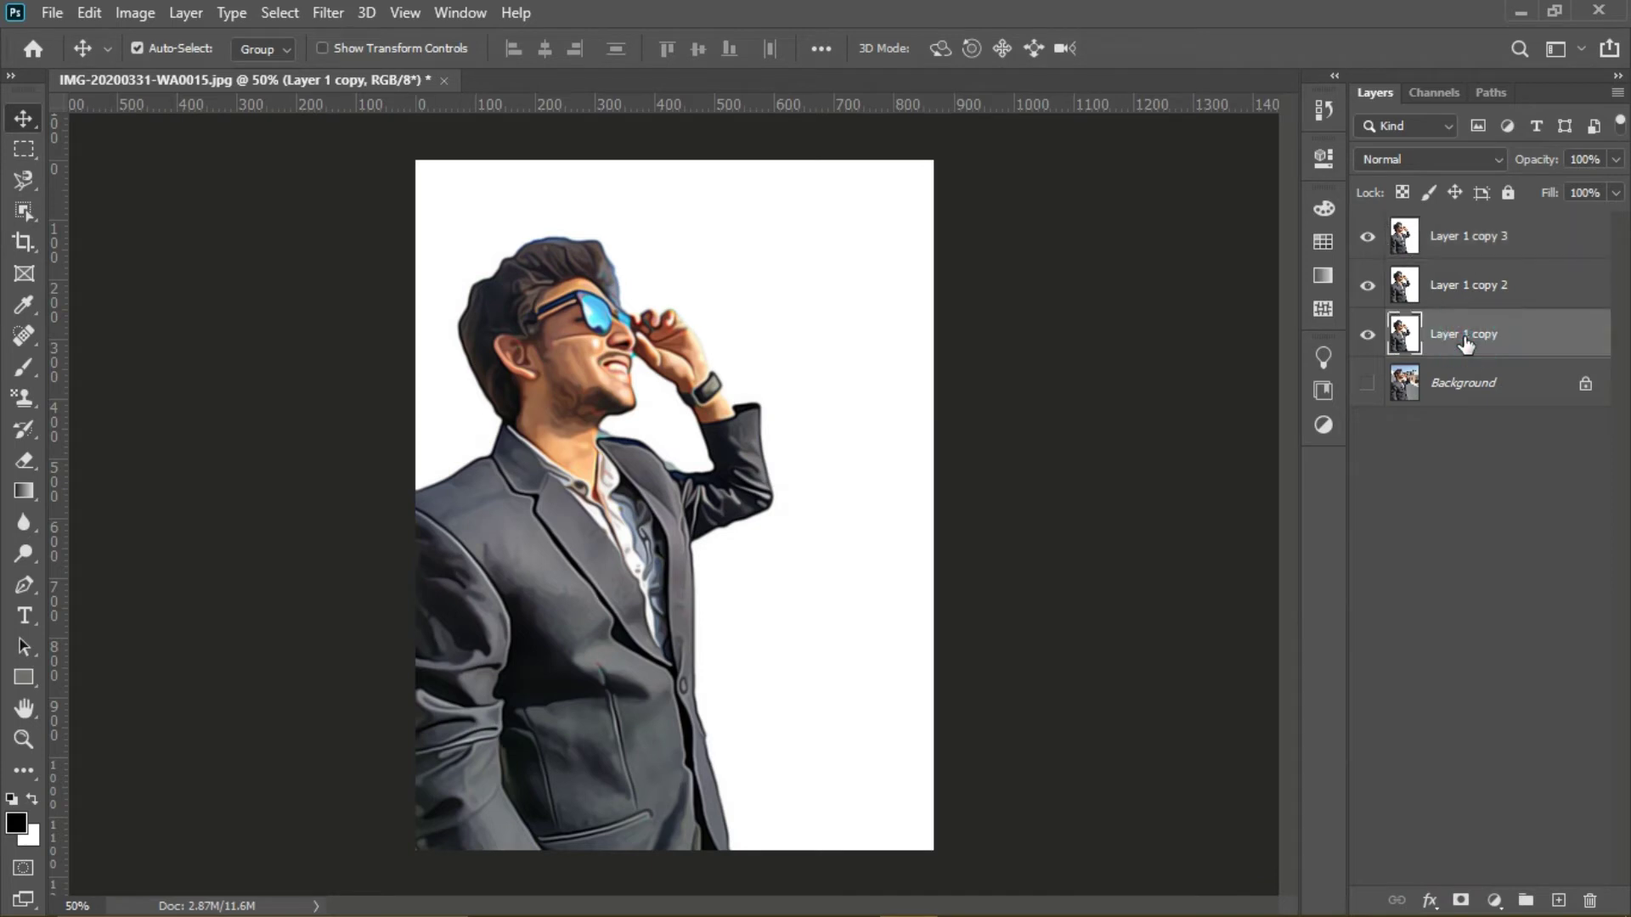
double_click(1466, 336)
type("Hard Details")
key("Return")
Rename the Layer 1 copy 2 layer as Soft Details
left_click(1495, 287)
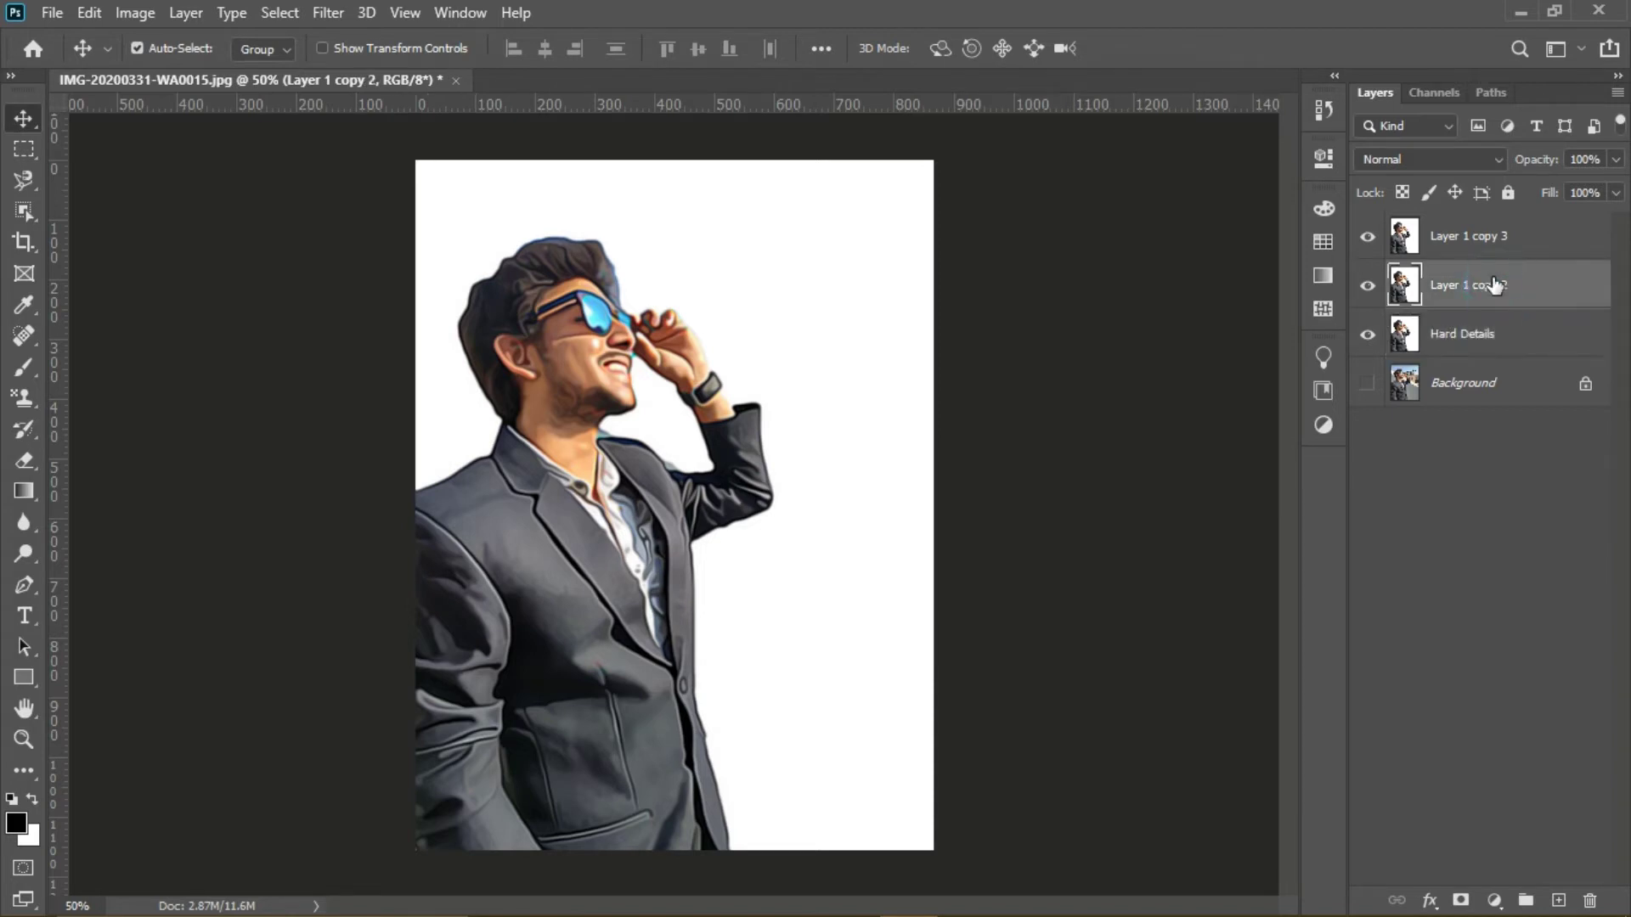
double_click(1495, 285)
type("Soft Details")
Rename the Layer 1 copy 3 layer as High Pass
left_click(1478, 243)
double_click(1476, 237)
type("High Pass")
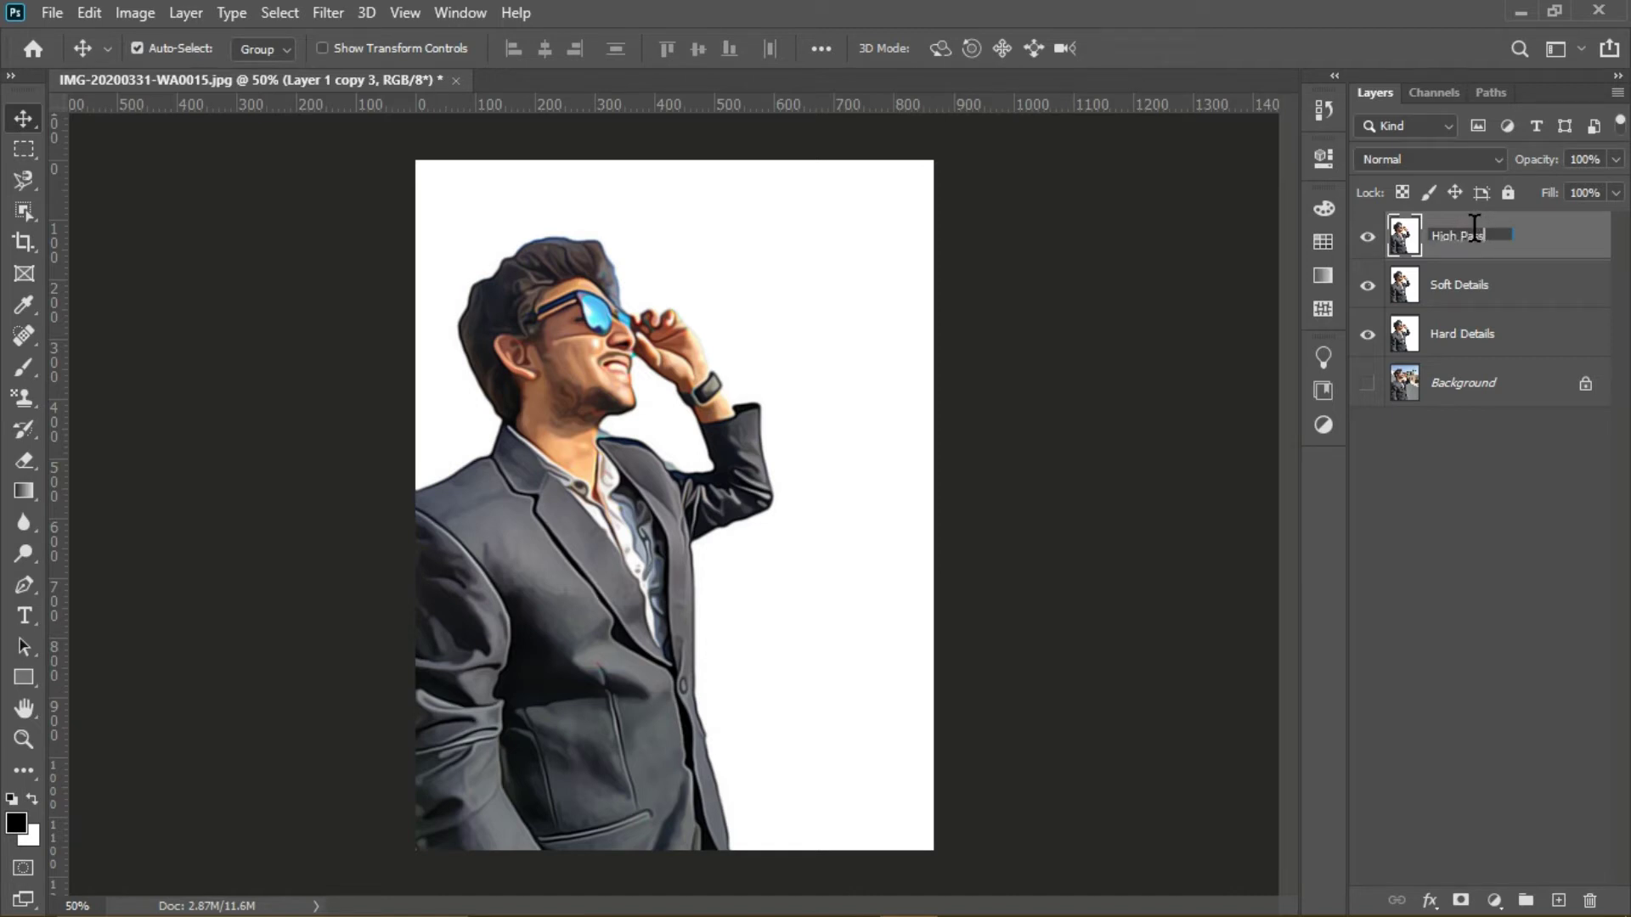
Hide the High Pass and Soft Details layers and convert the Hard Details layer to a smart object
left_click(1521, 333)
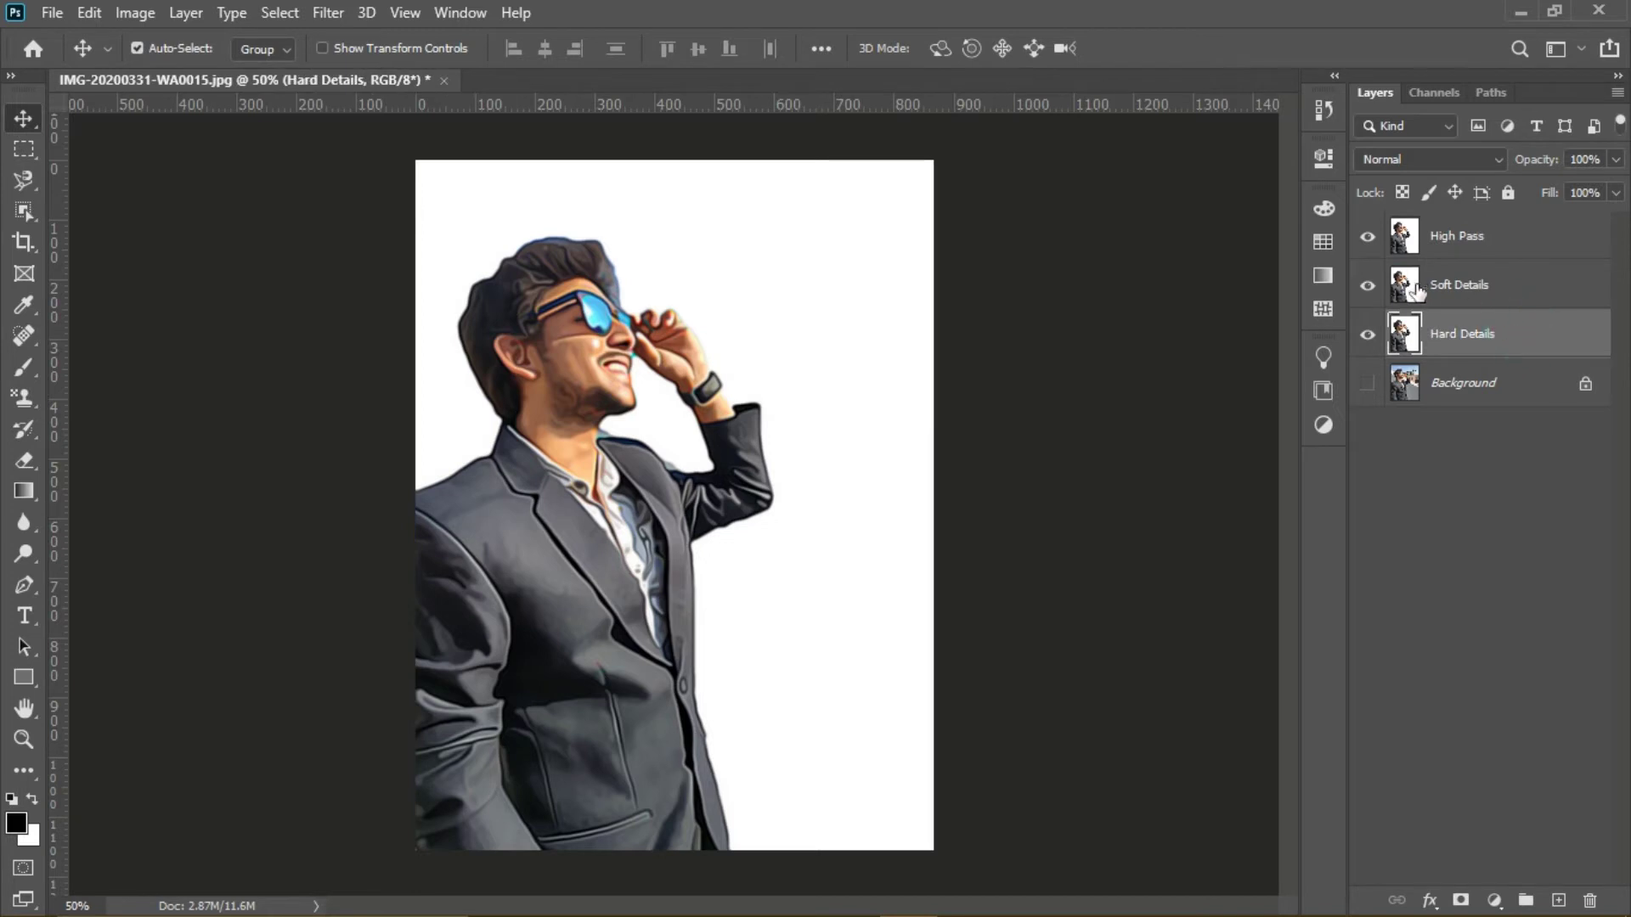
left_click(1364, 243)
left_click(1368, 285)
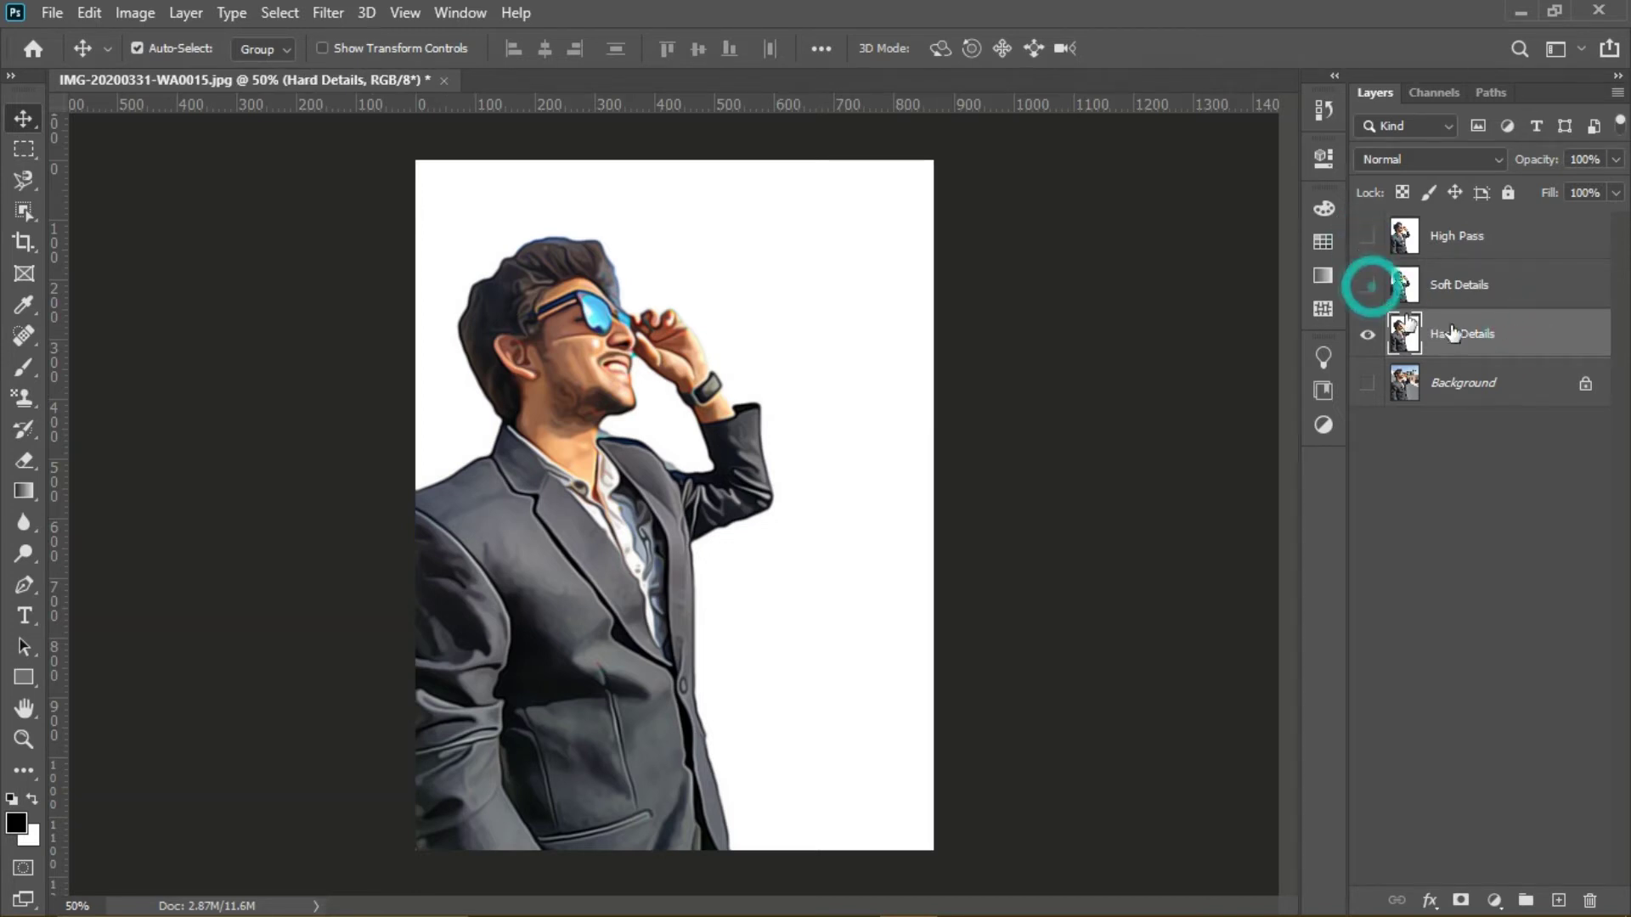
left_click(1501, 336)
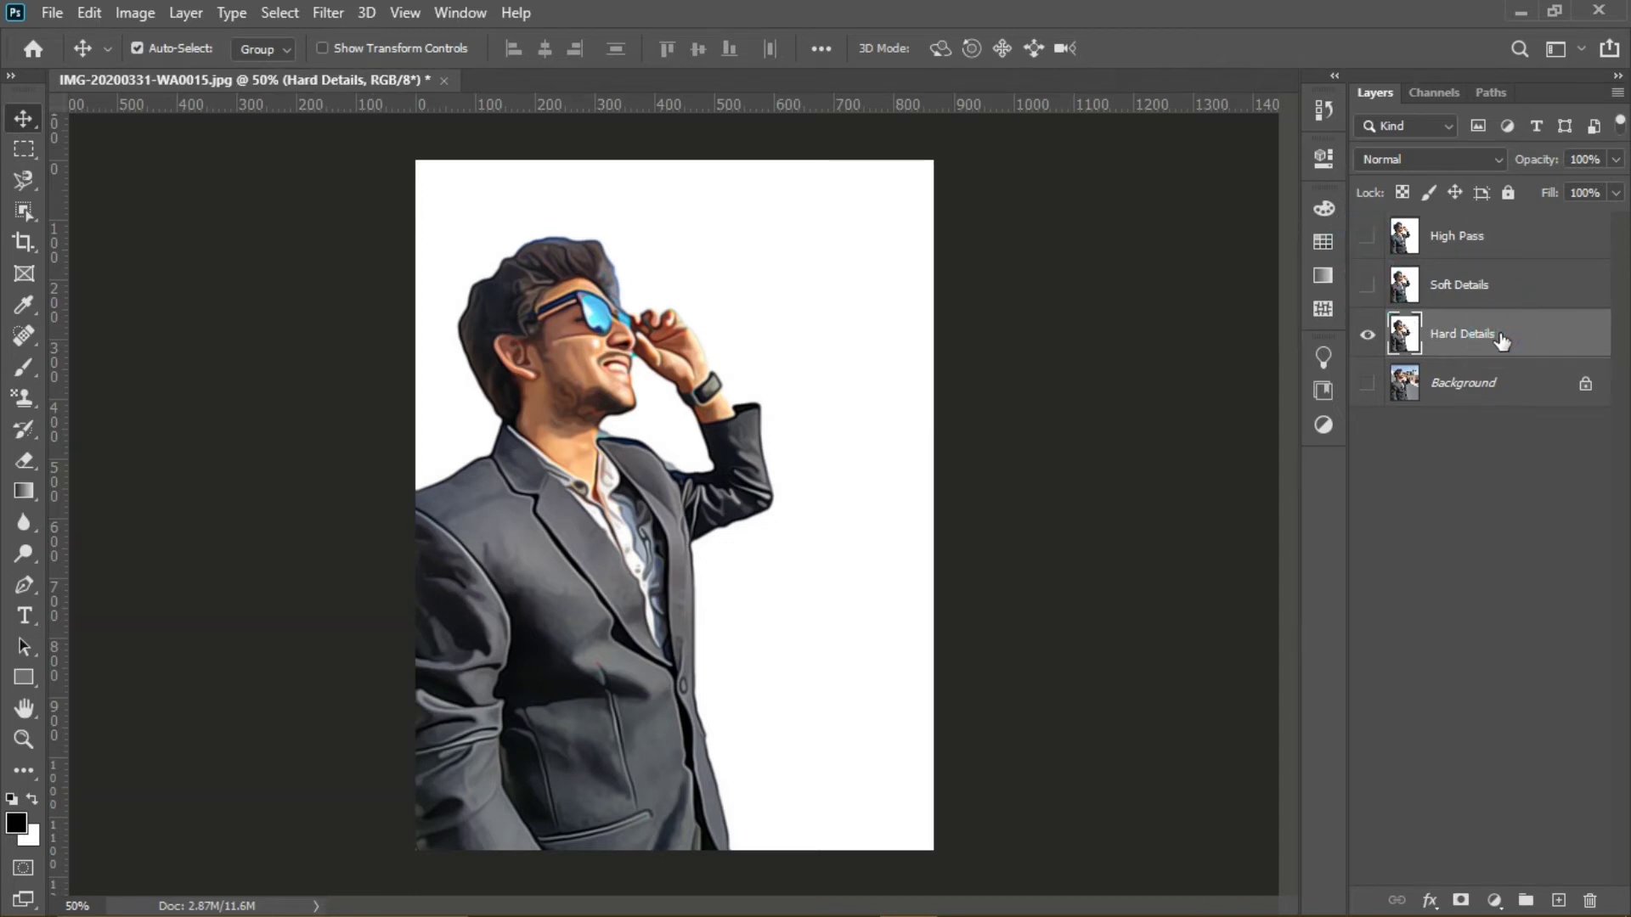
right_click(1509, 347)
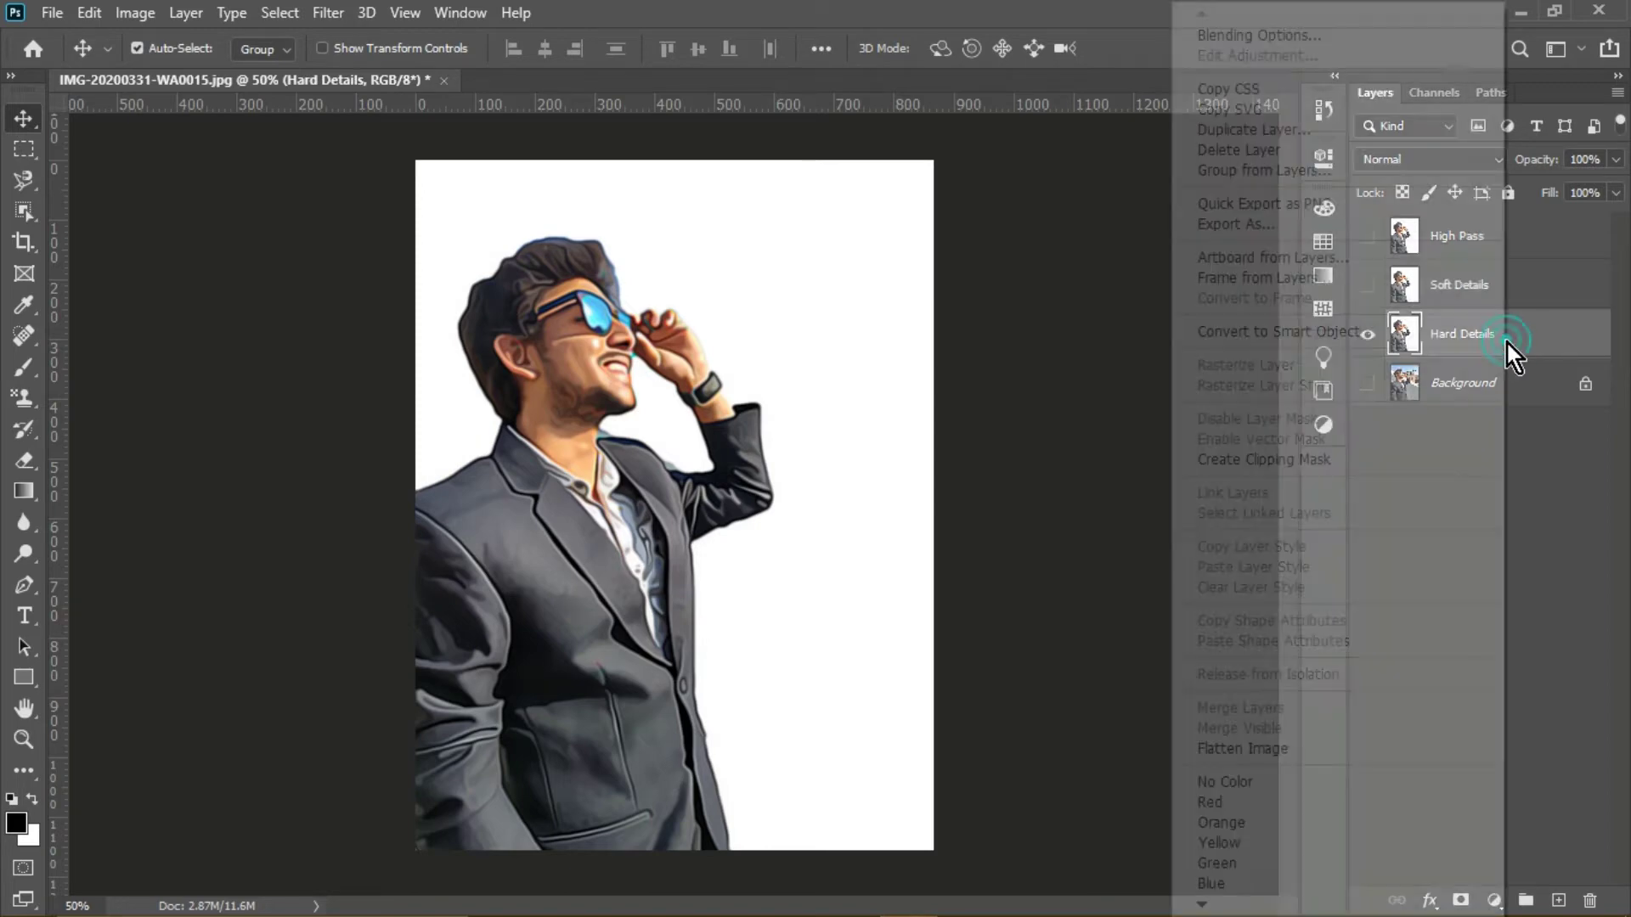
left_click(1303, 333)
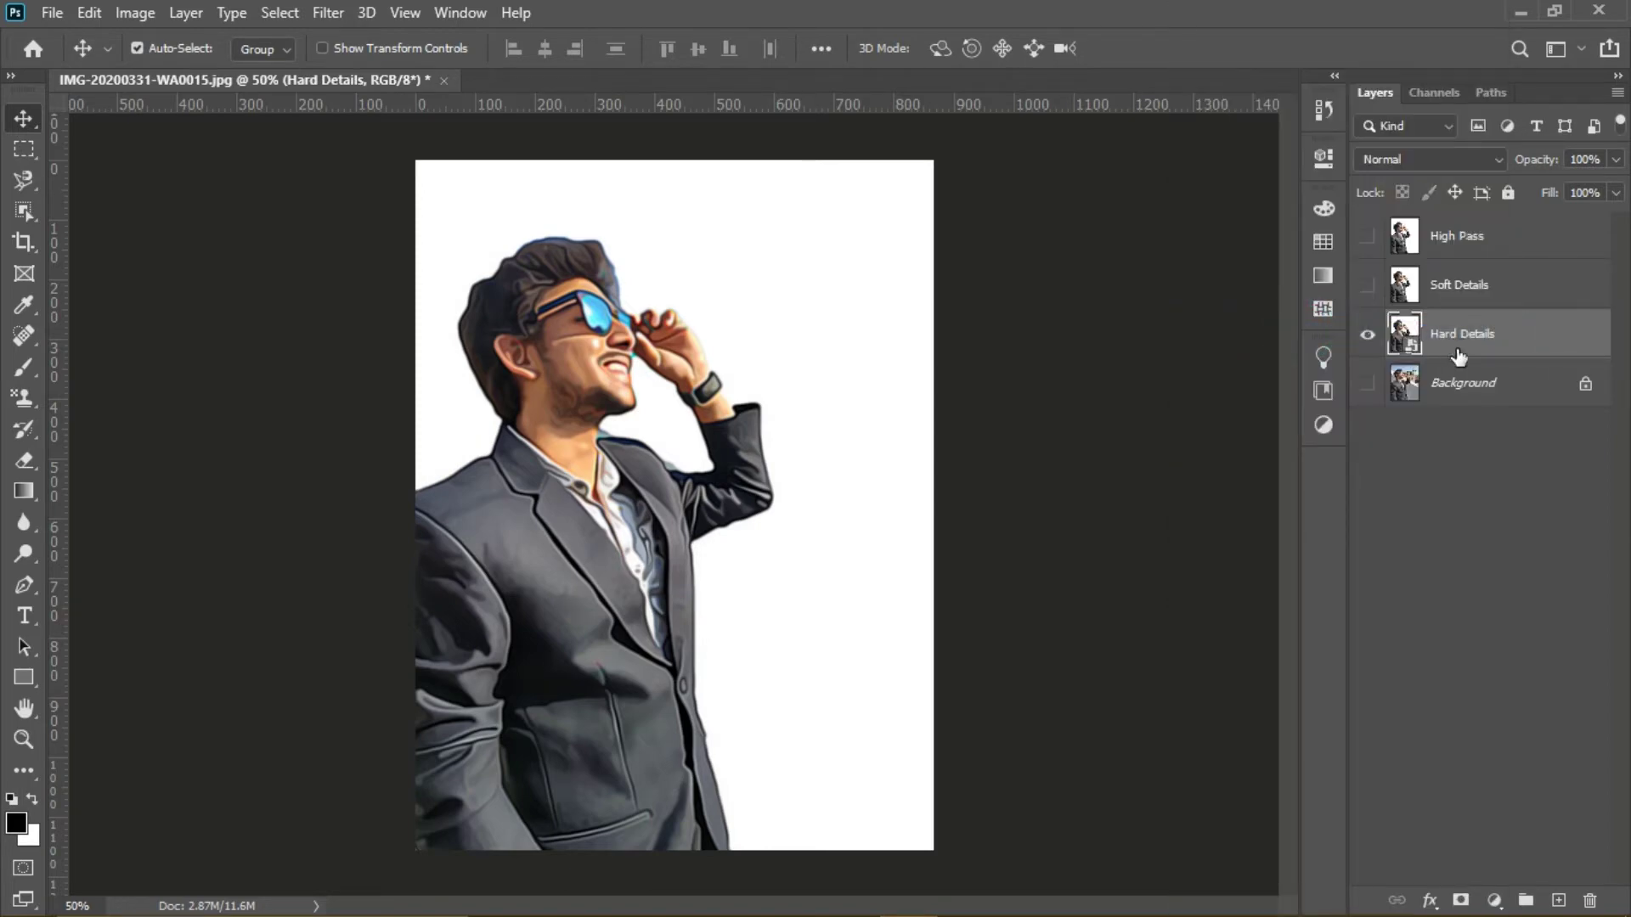
Apply the Cutout filter to Hard Details with Number of Levels 8, Edge Simplicity 5 and Edge Fidelity 1
left_click(317, 12)
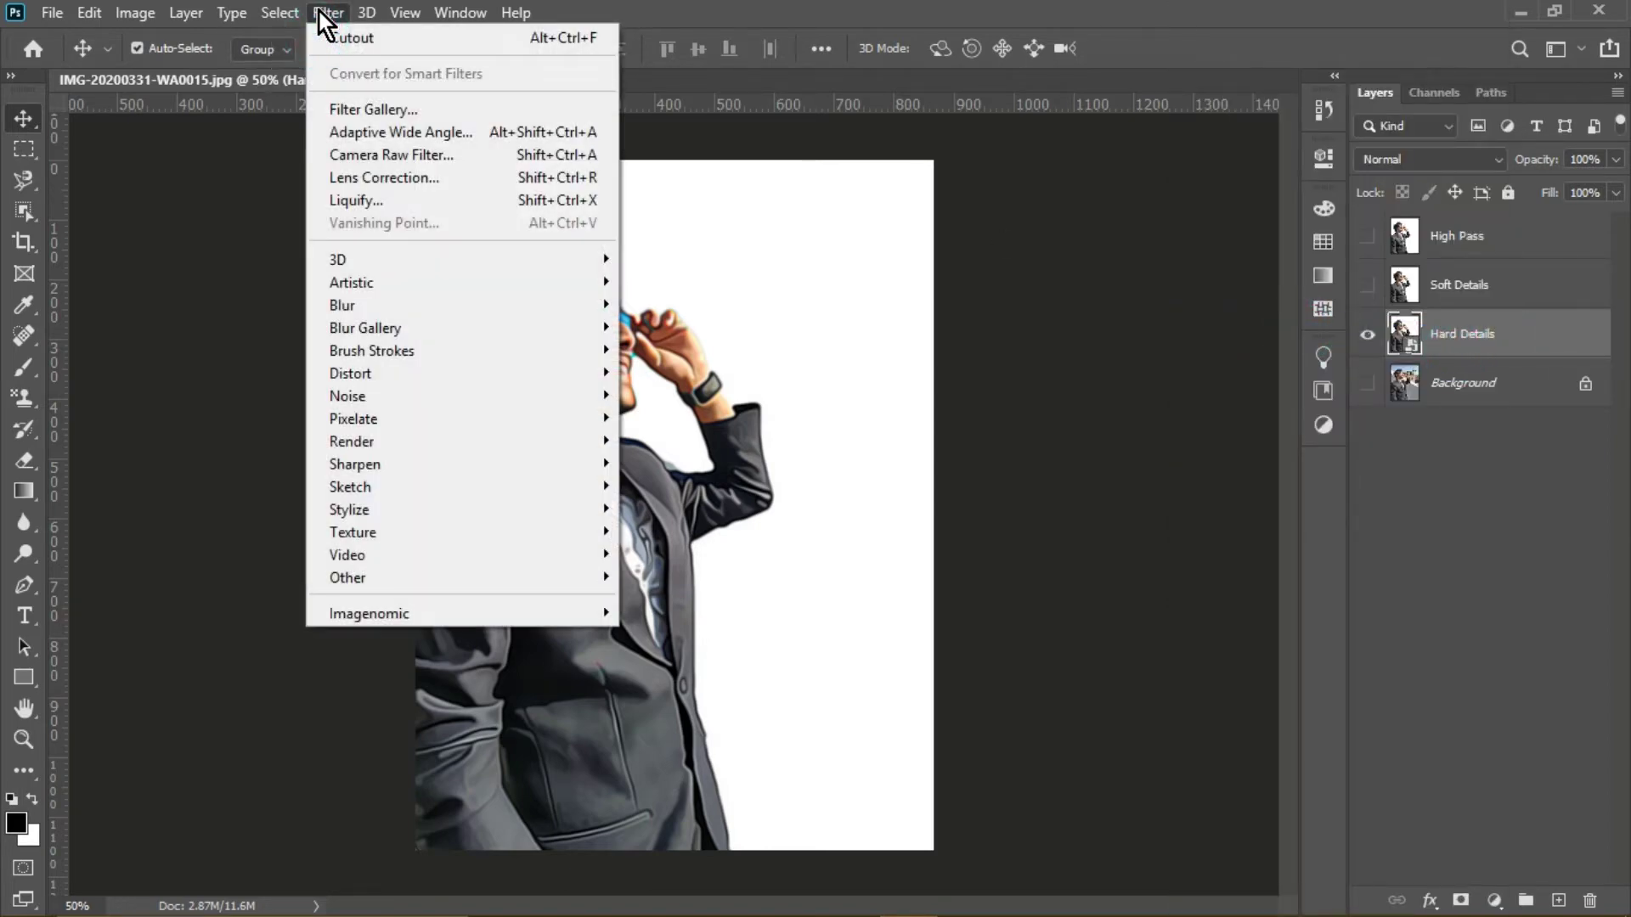
mouse_move(376, 273)
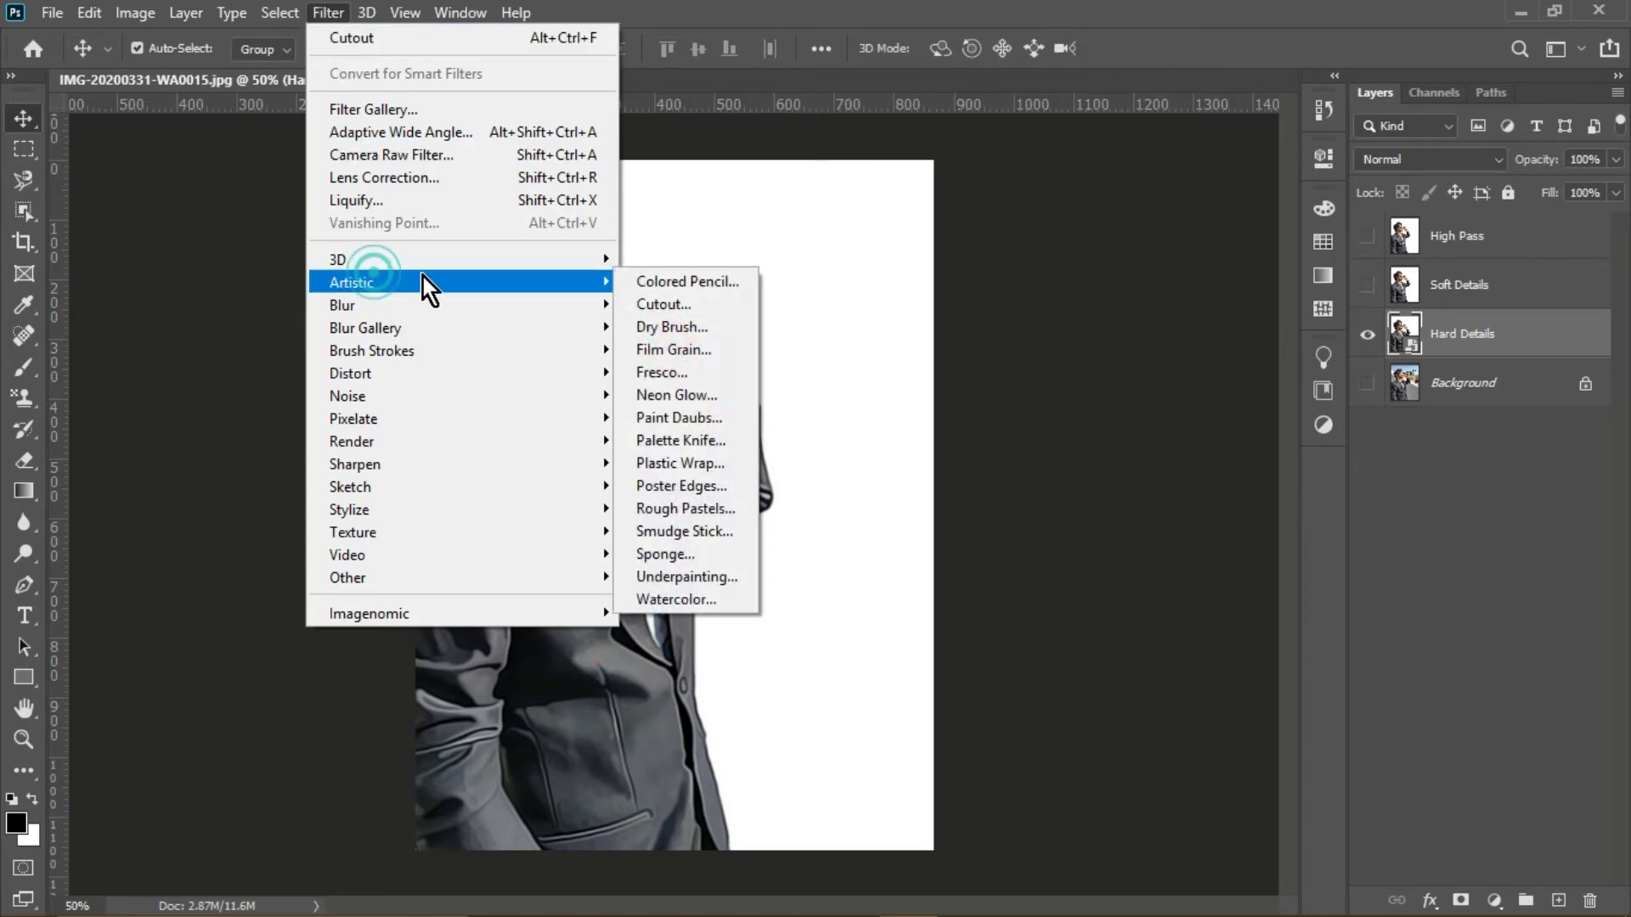
left_click(676, 314)
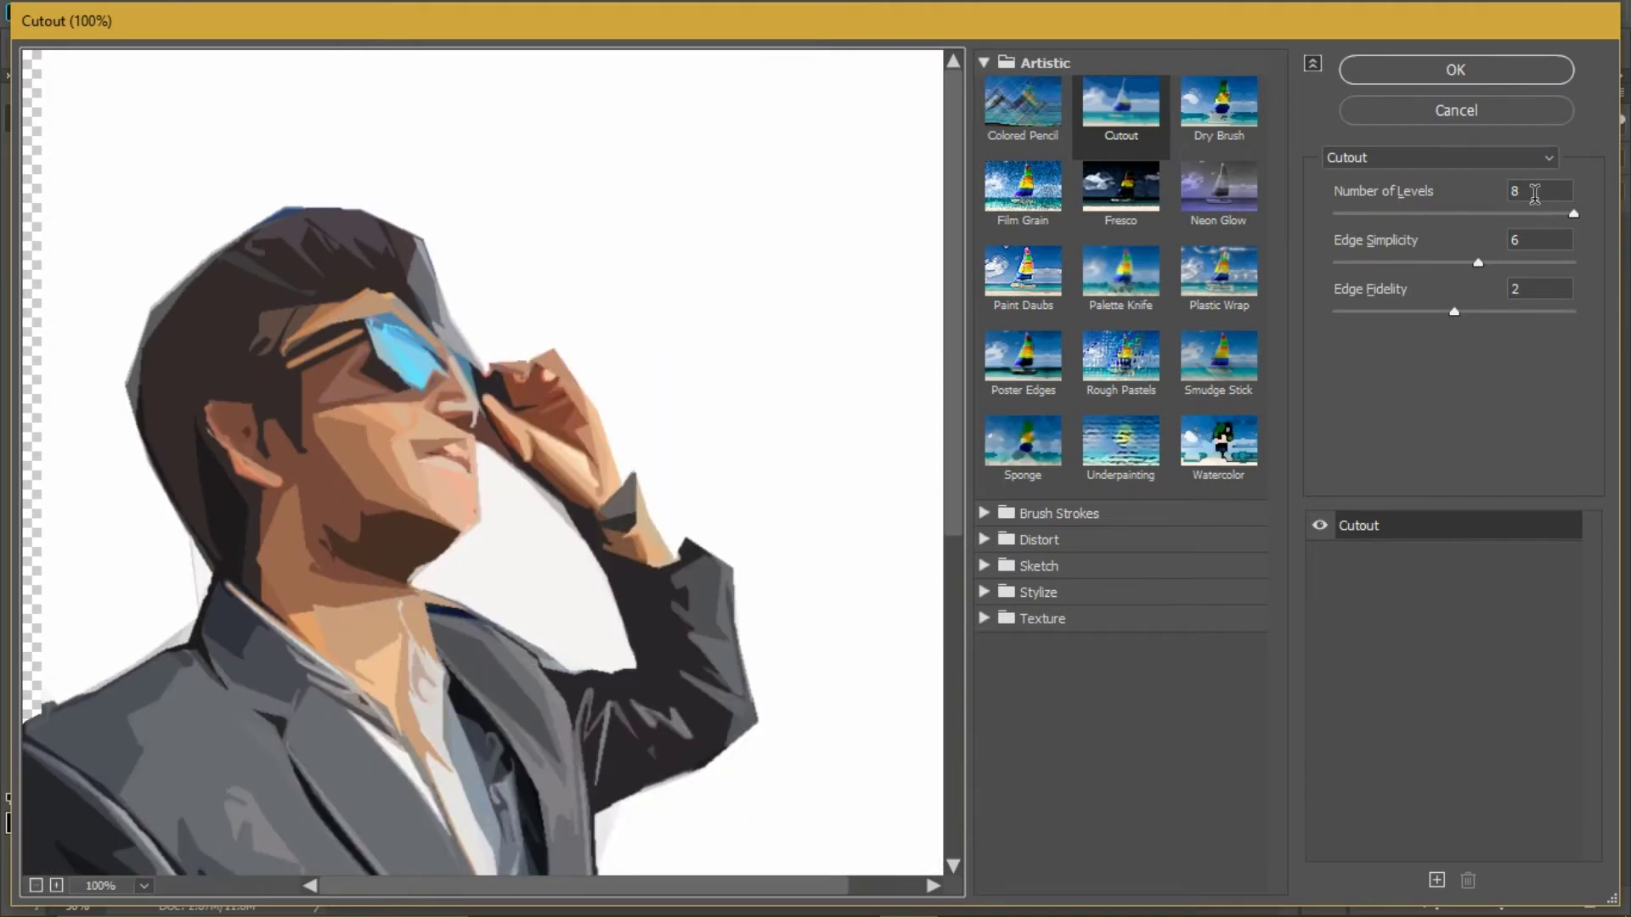
left_click(1542, 243)
scroll(1543, 242, "up", 3)
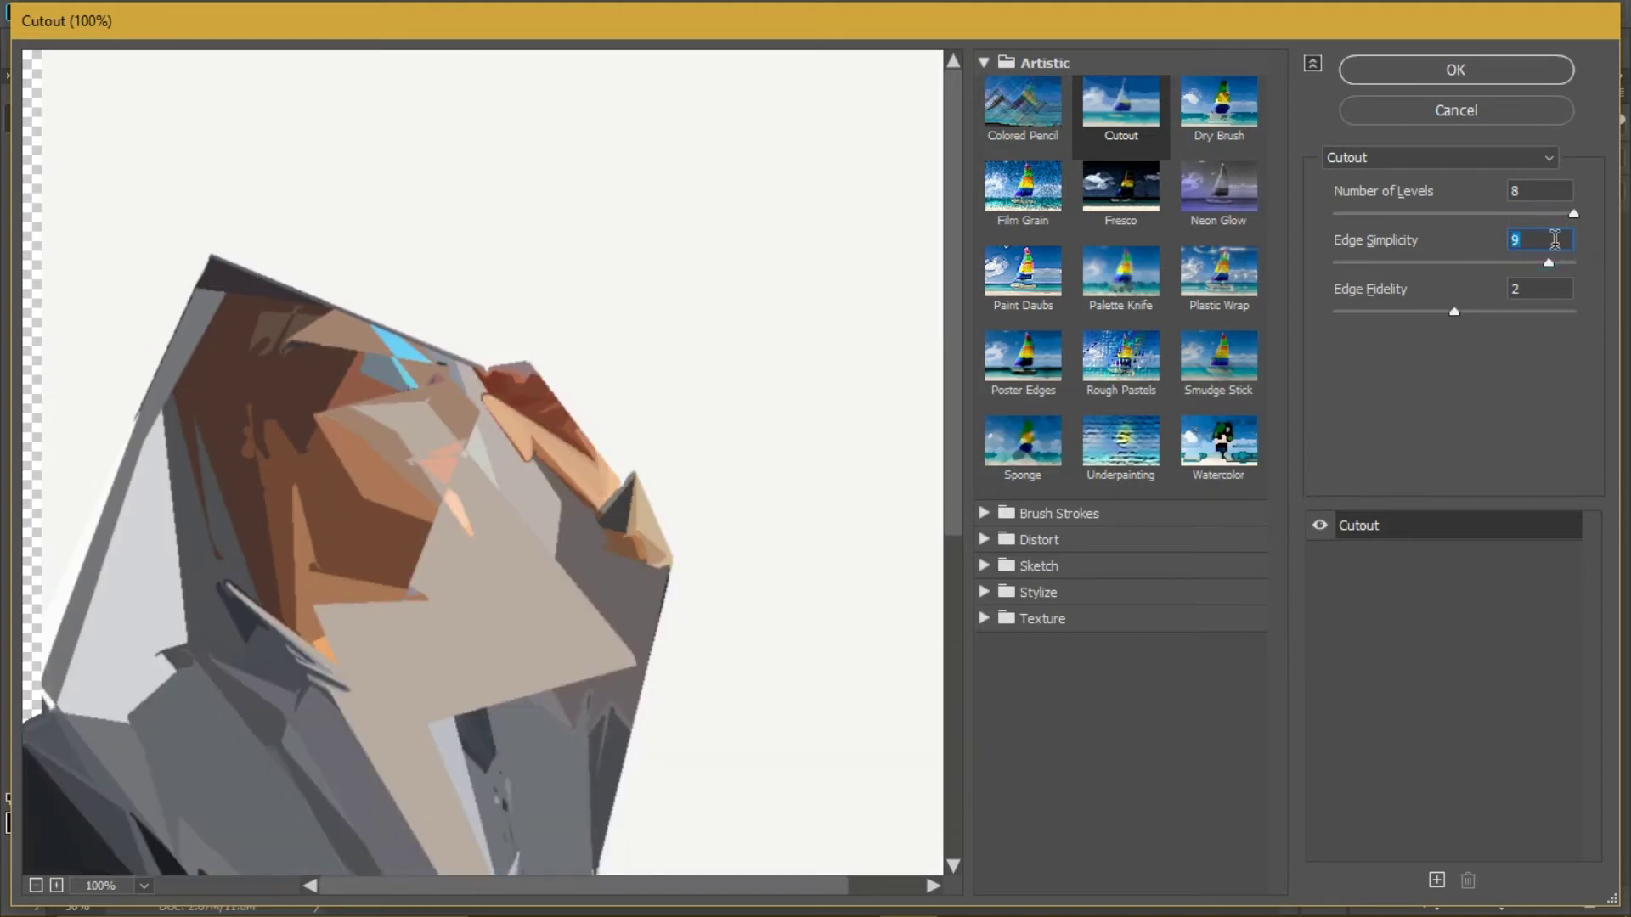
scroll(1555, 234, "down", 4)
left_click(1542, 285)
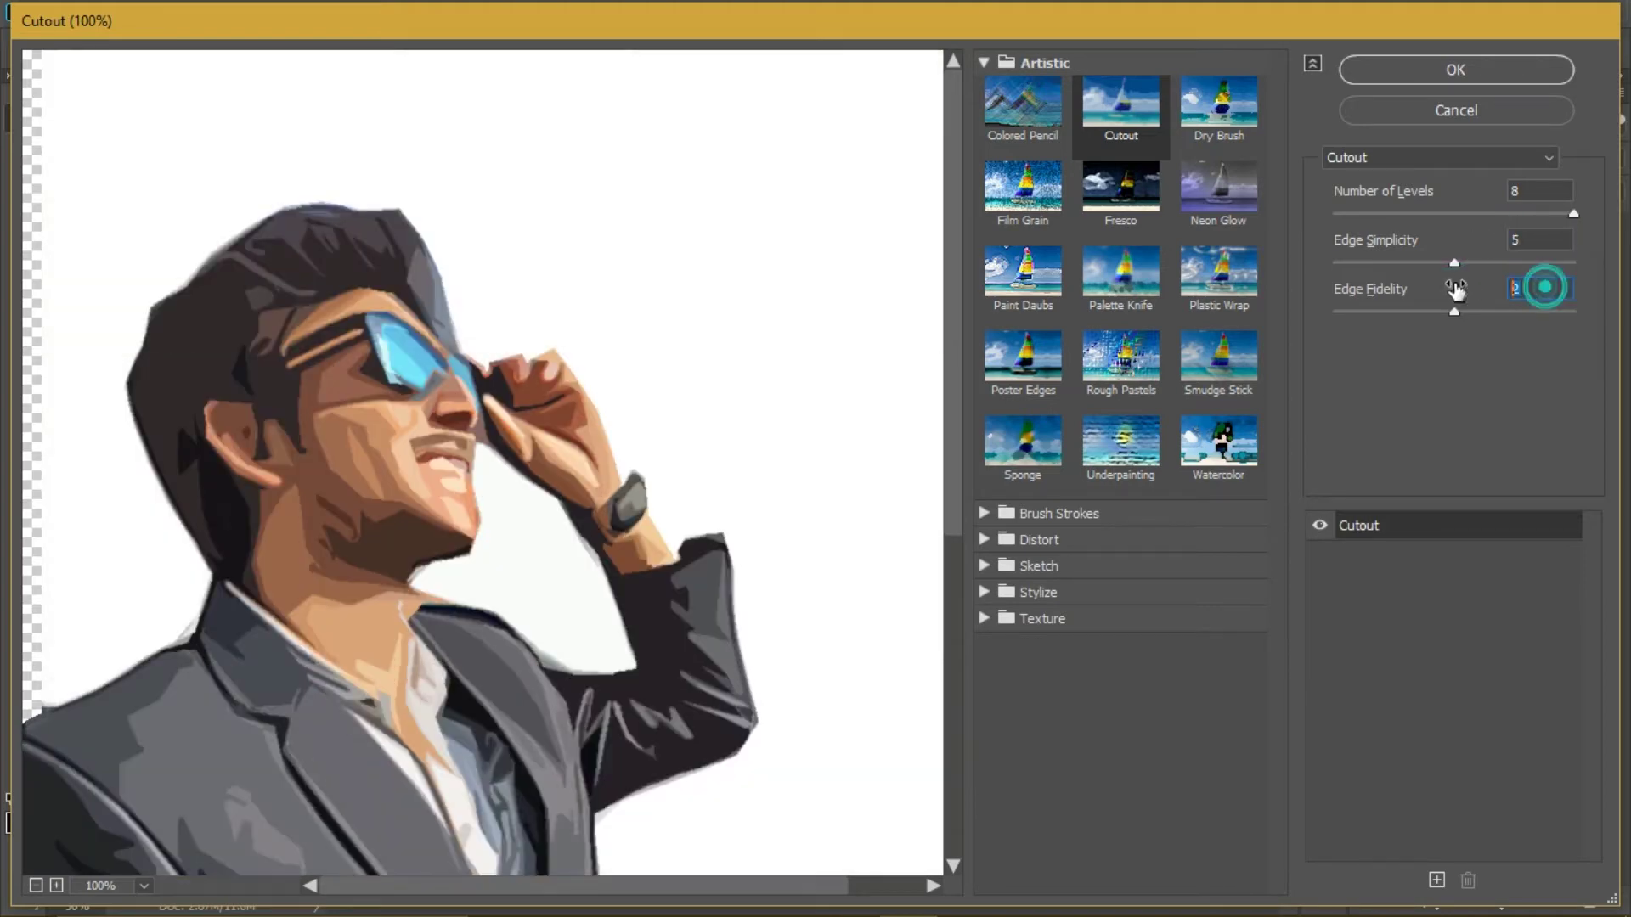
type("1")
left_click(1460, 70)
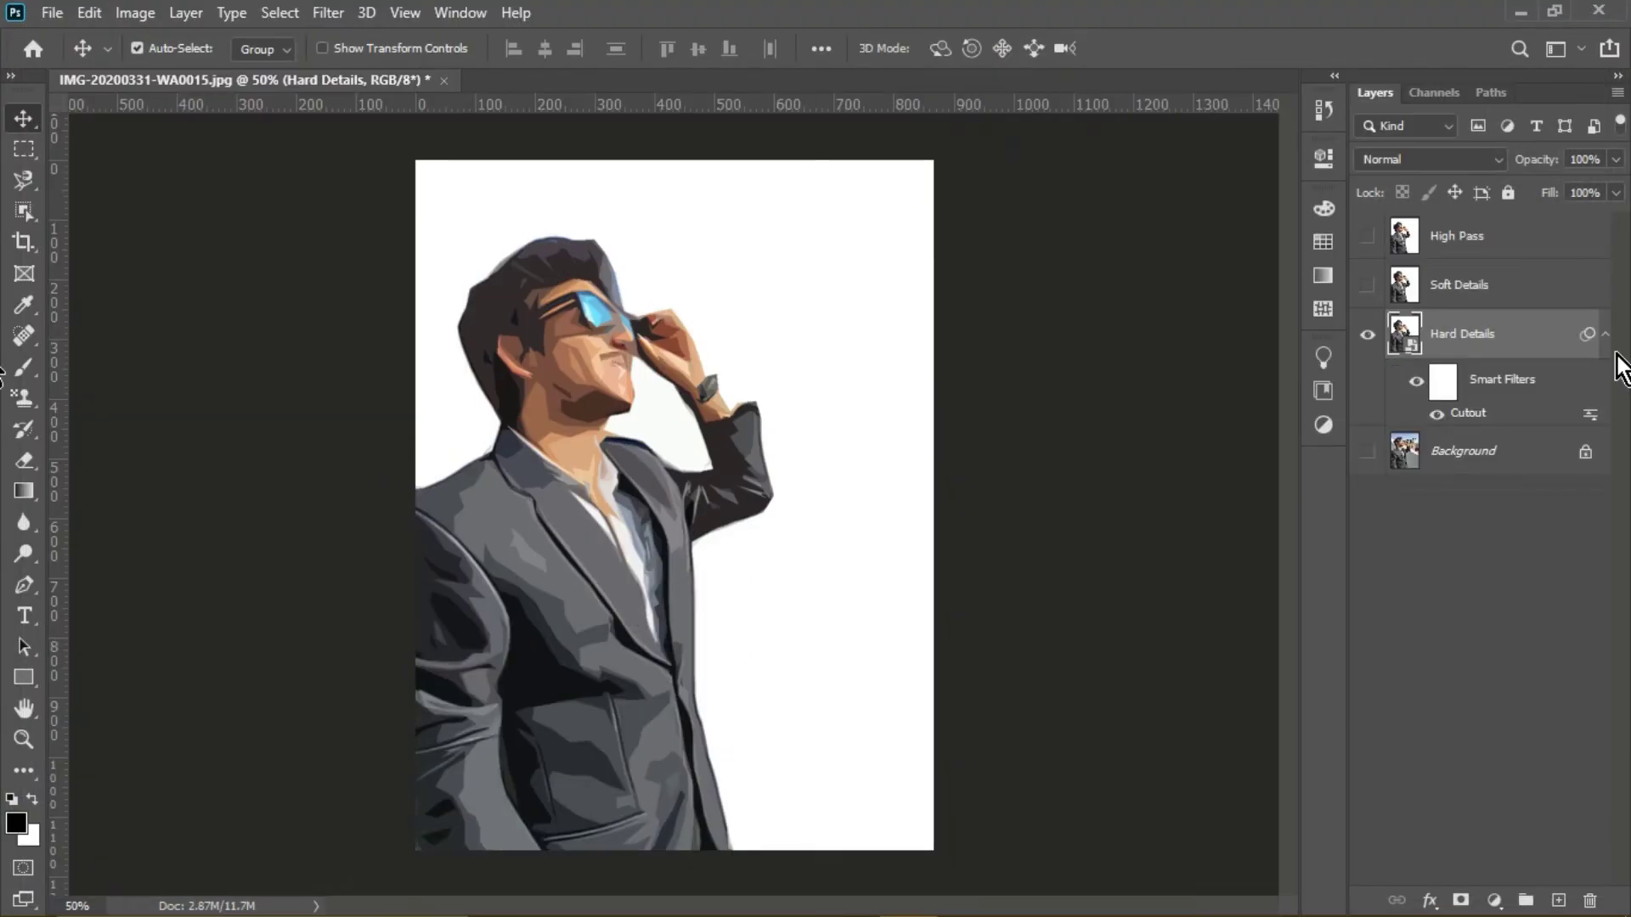
Apply Unsharp Mask to Hard Details with Amount 150%, Radius 2.0 pixels and Threshold 0, and collapse its smart filters
left_click(317, 9)
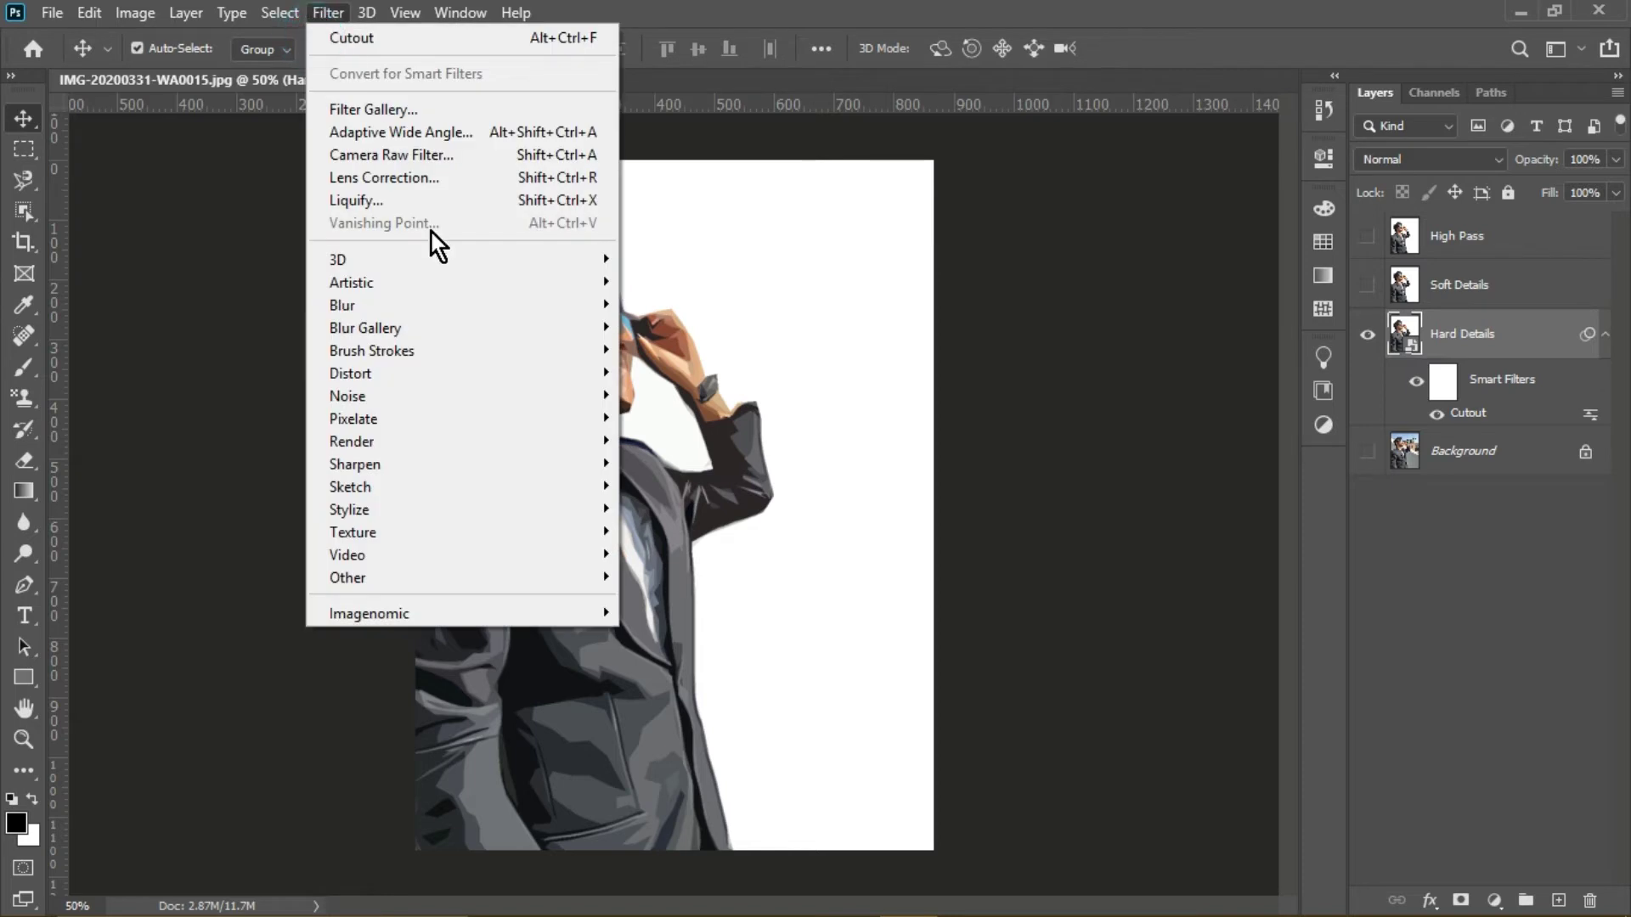
left_click(469, 463)
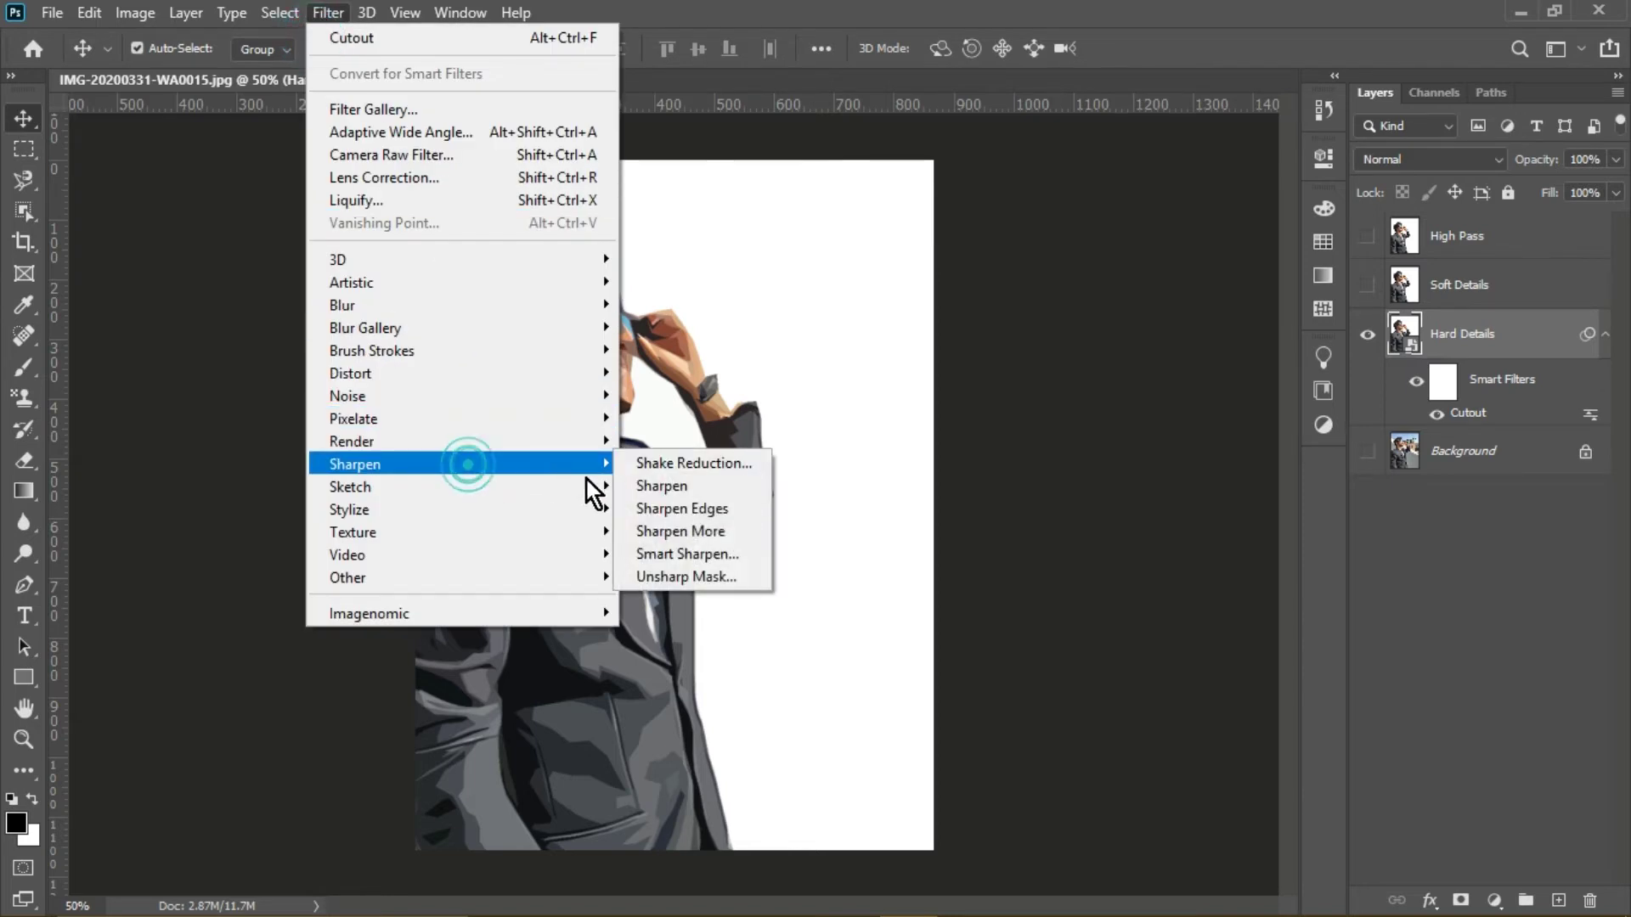
left_click(696, 577)
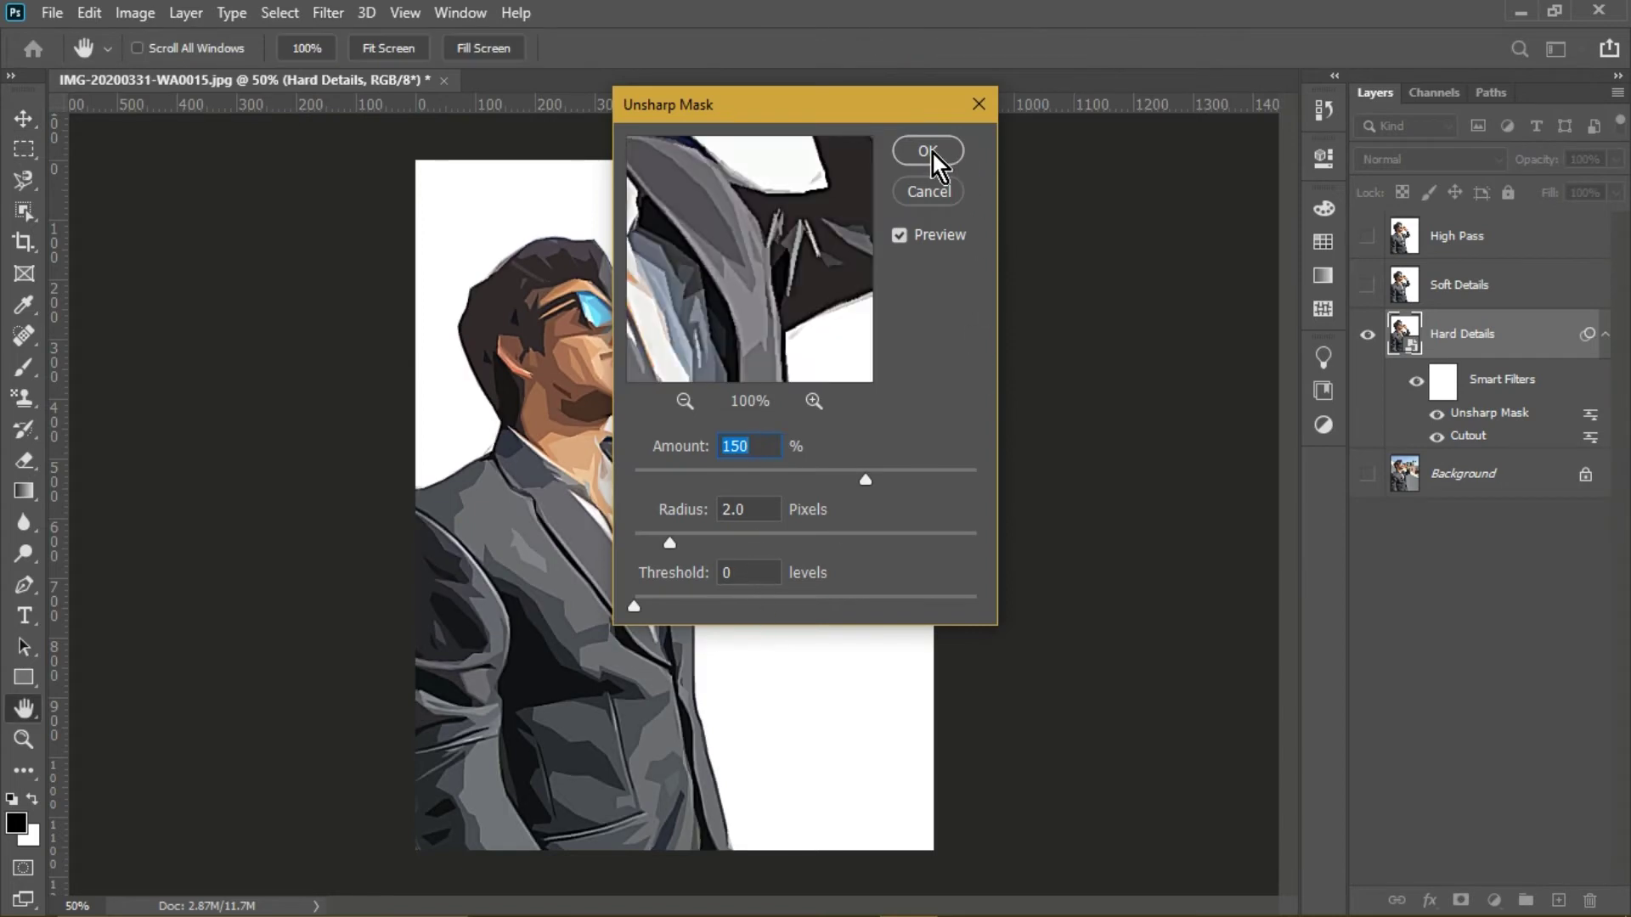
left_click(930, 152)
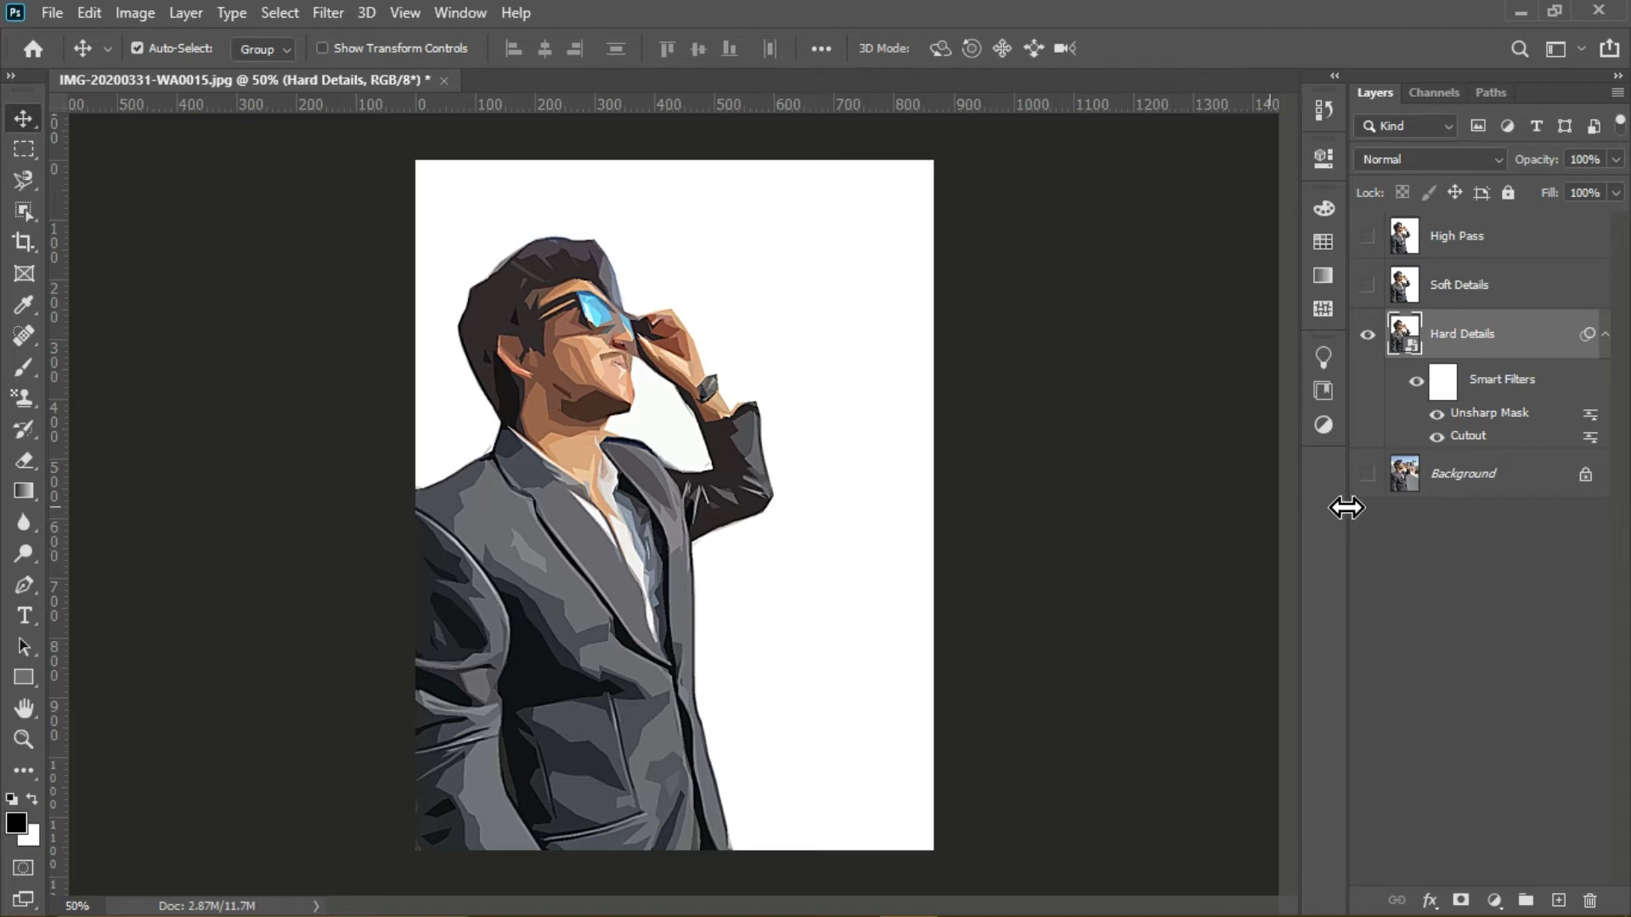
left_click(1606, 334)
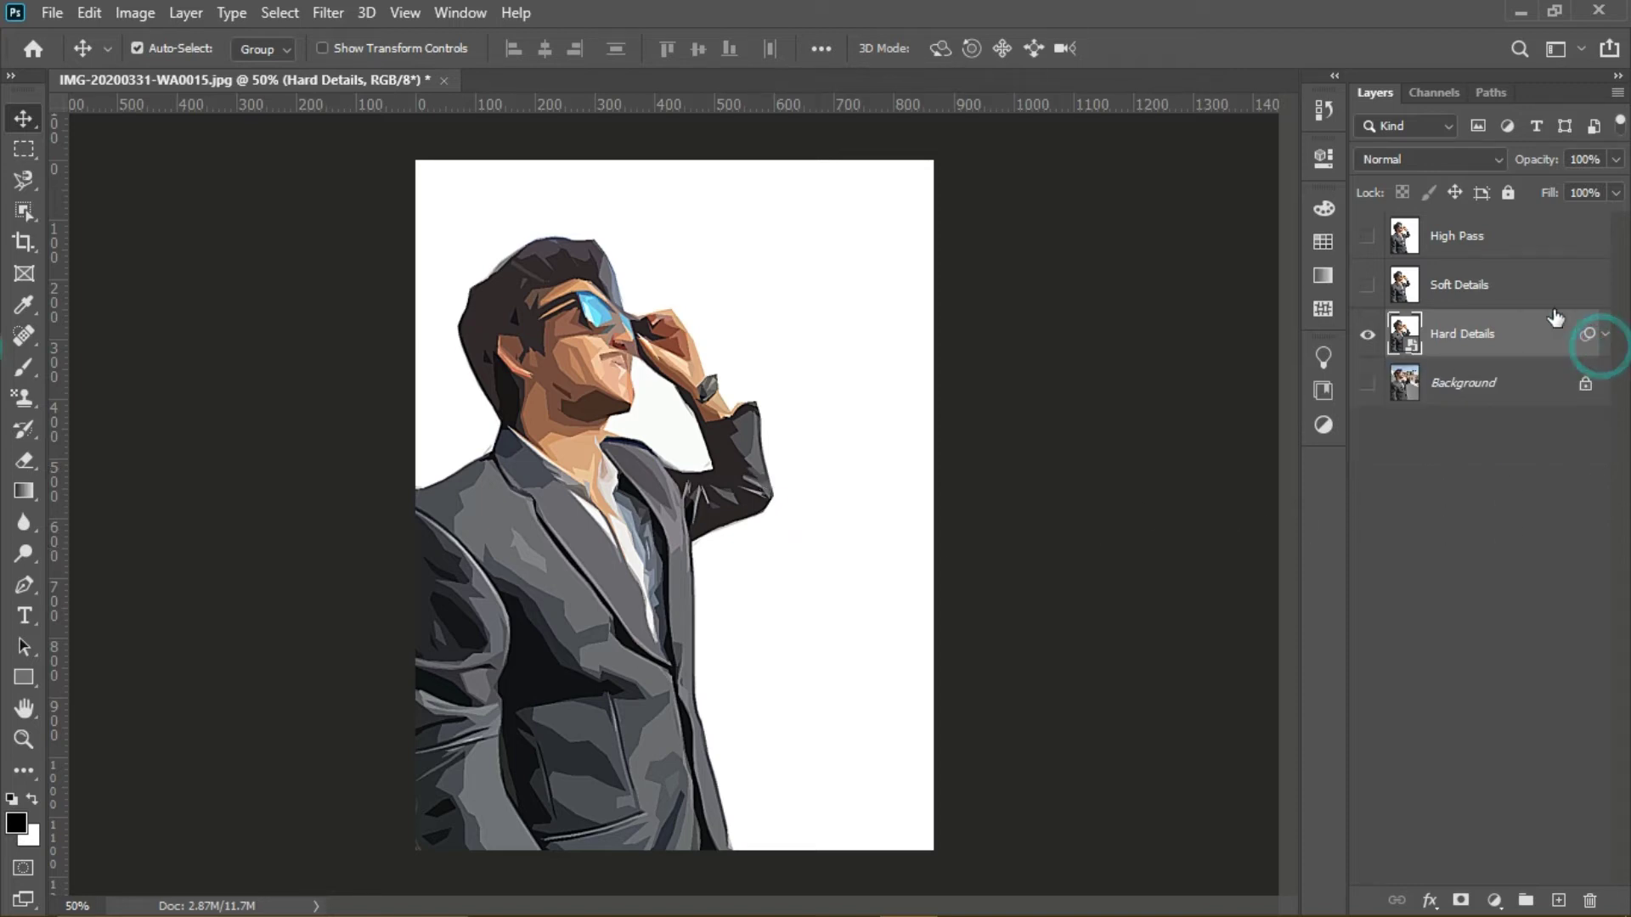
Show the Soft Details layer and convert it to a smart object
left_click(1456, 284)
left_click(1368, 285)
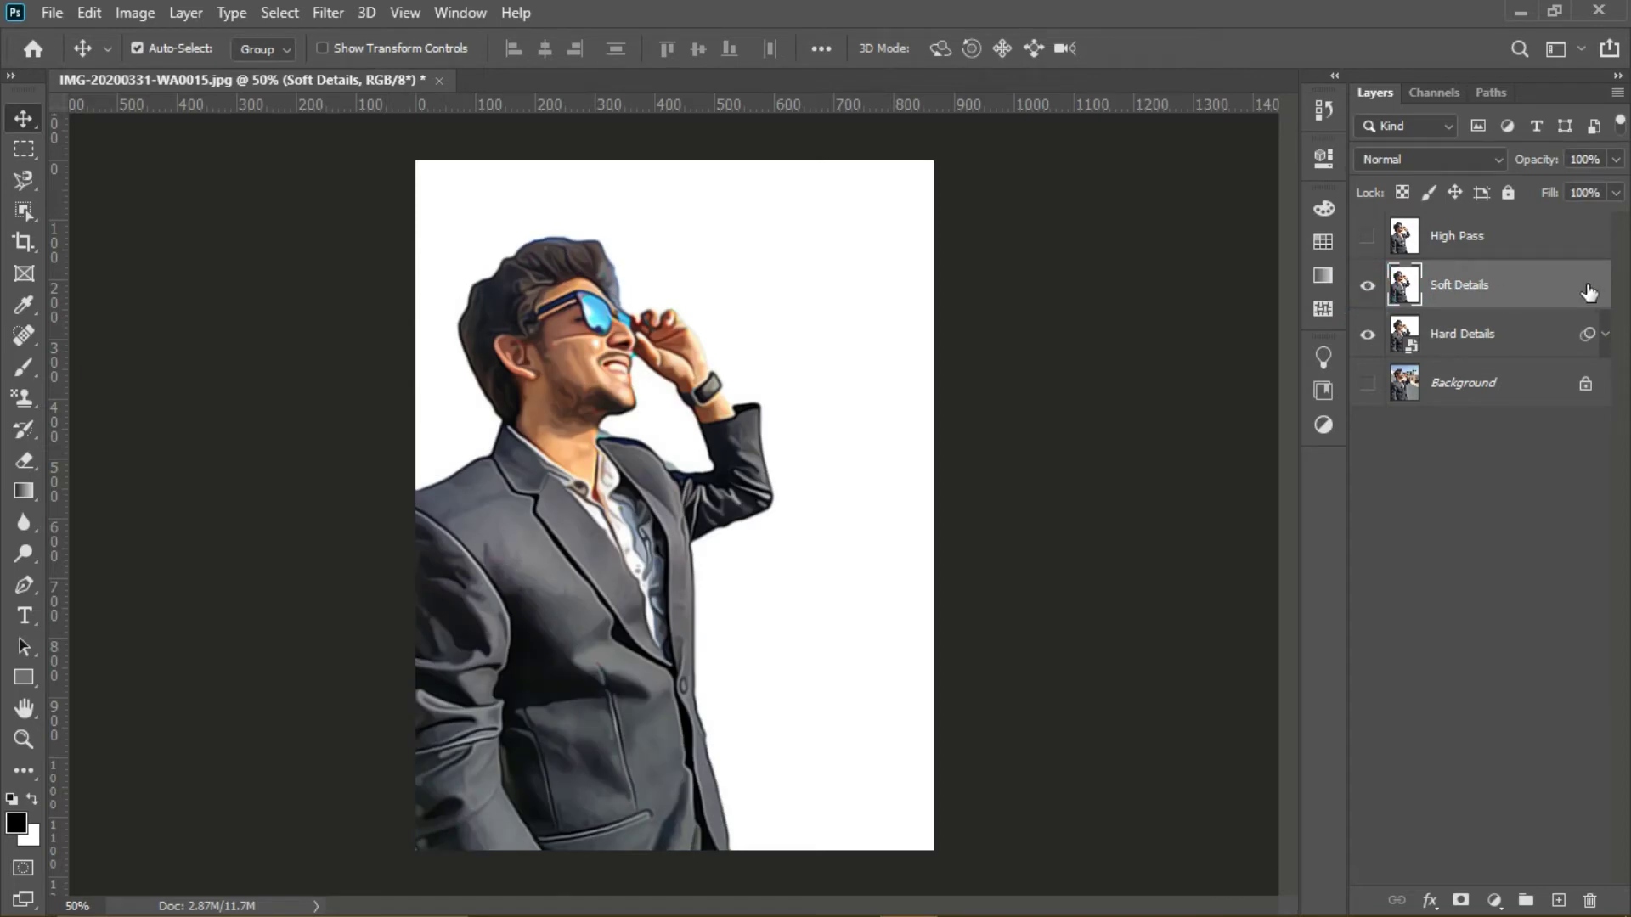
right_click(1459, 303)
left_click(1327, 328)
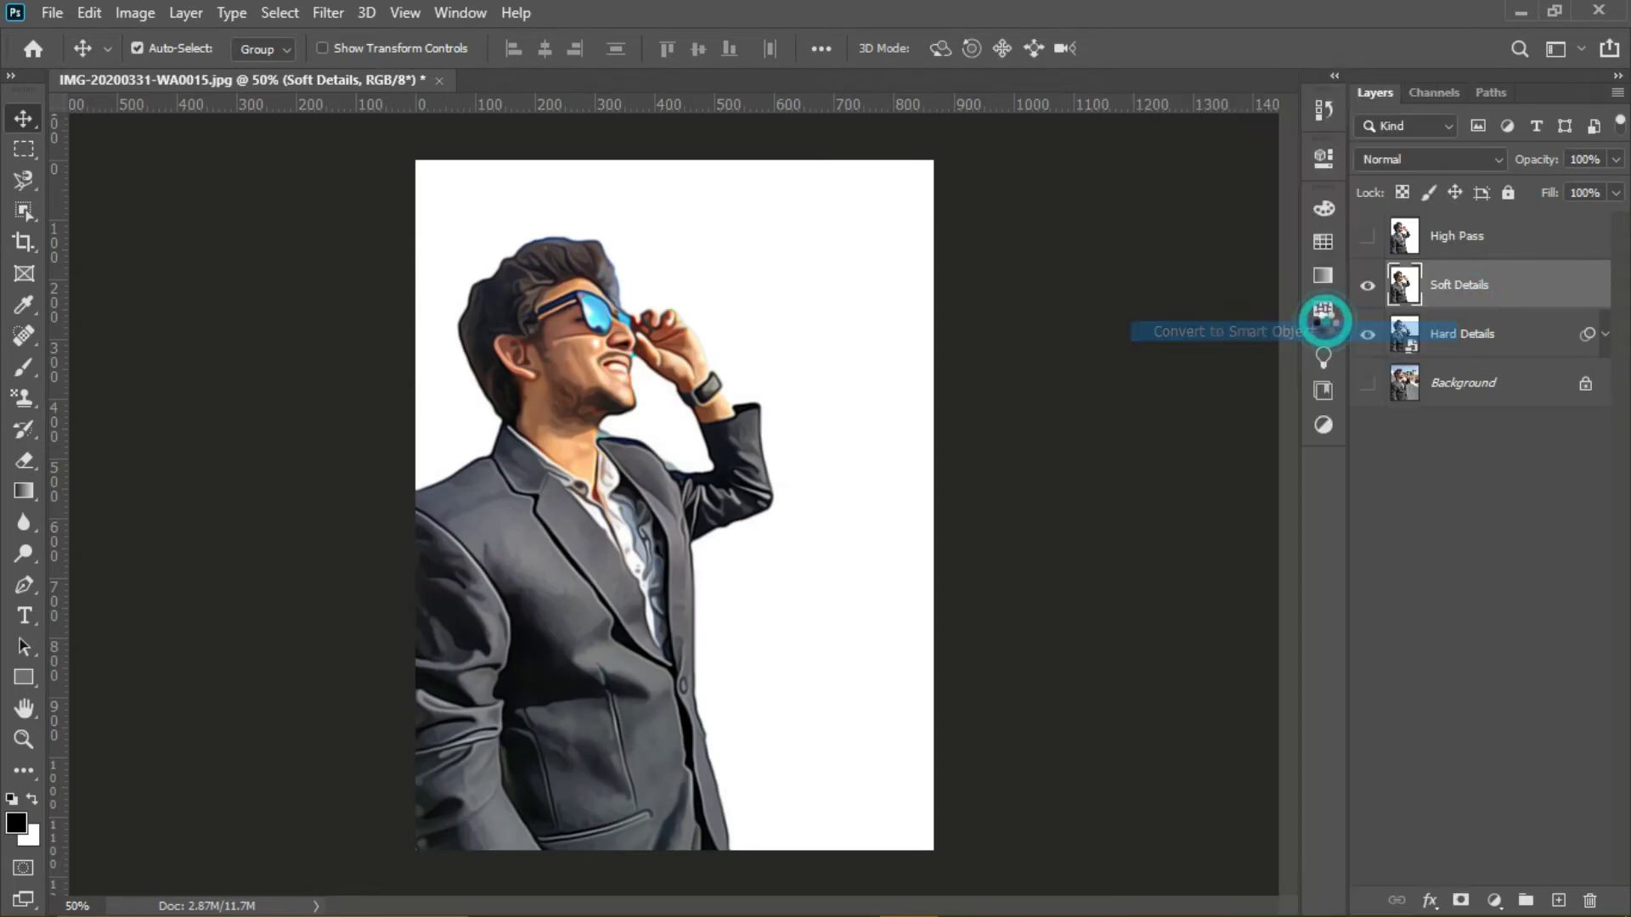
right_click(1504, 299)
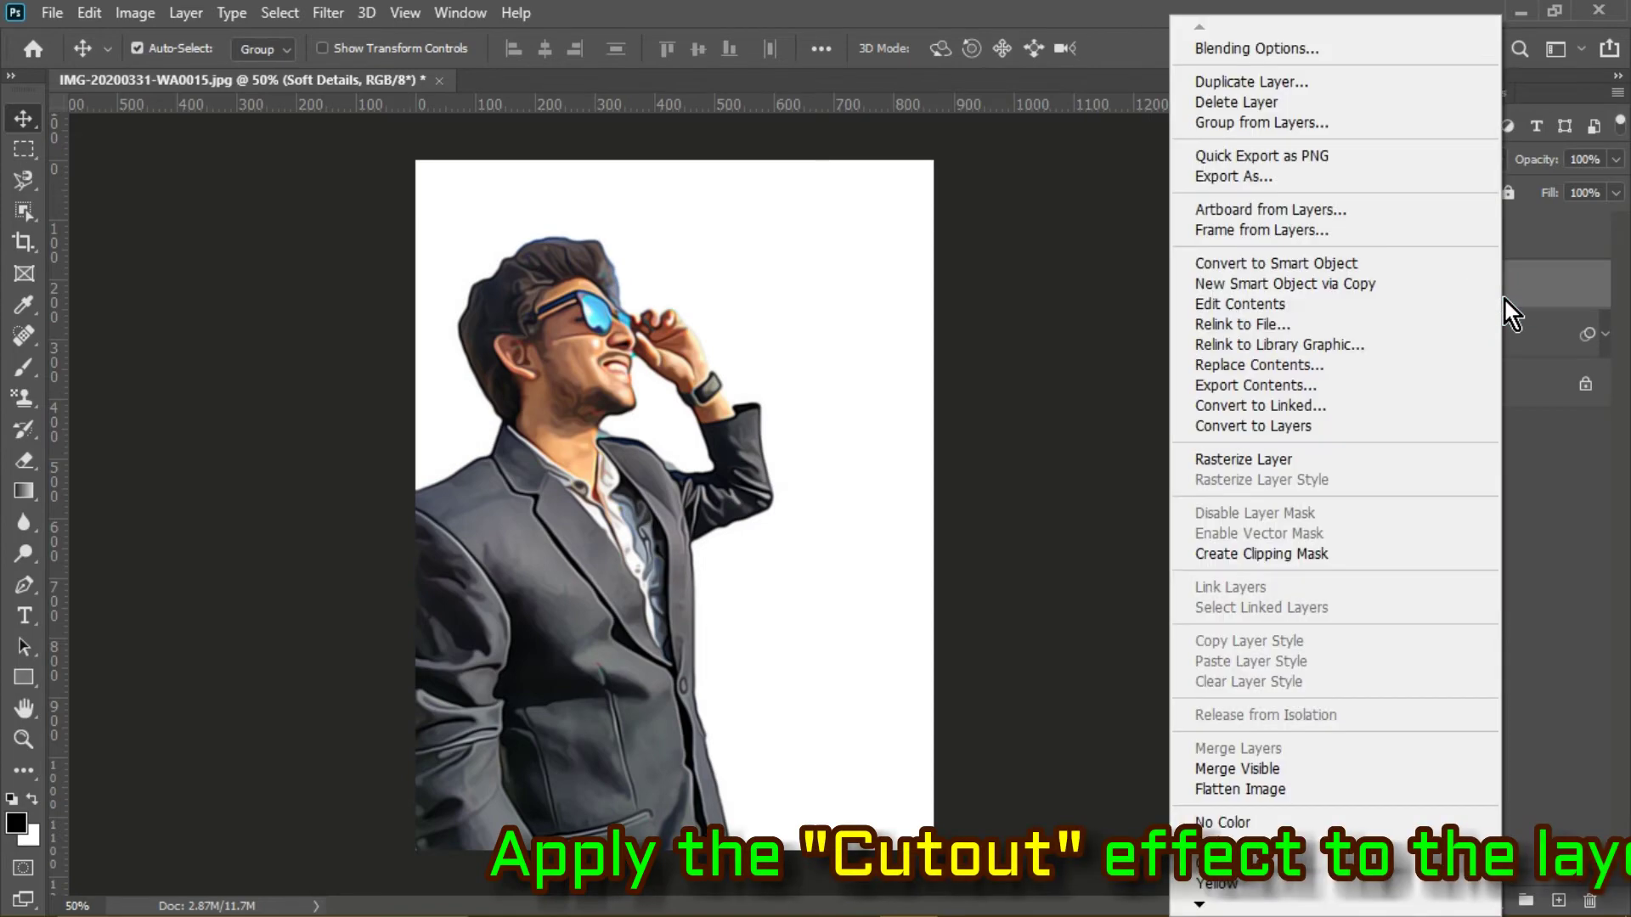
left_click(1614, 307)
Apply the Cutout filter to Soft Details with Number of Levels 8, Edge Simplicity 6 and Edge Fidelity 1
left_click(333, 13)
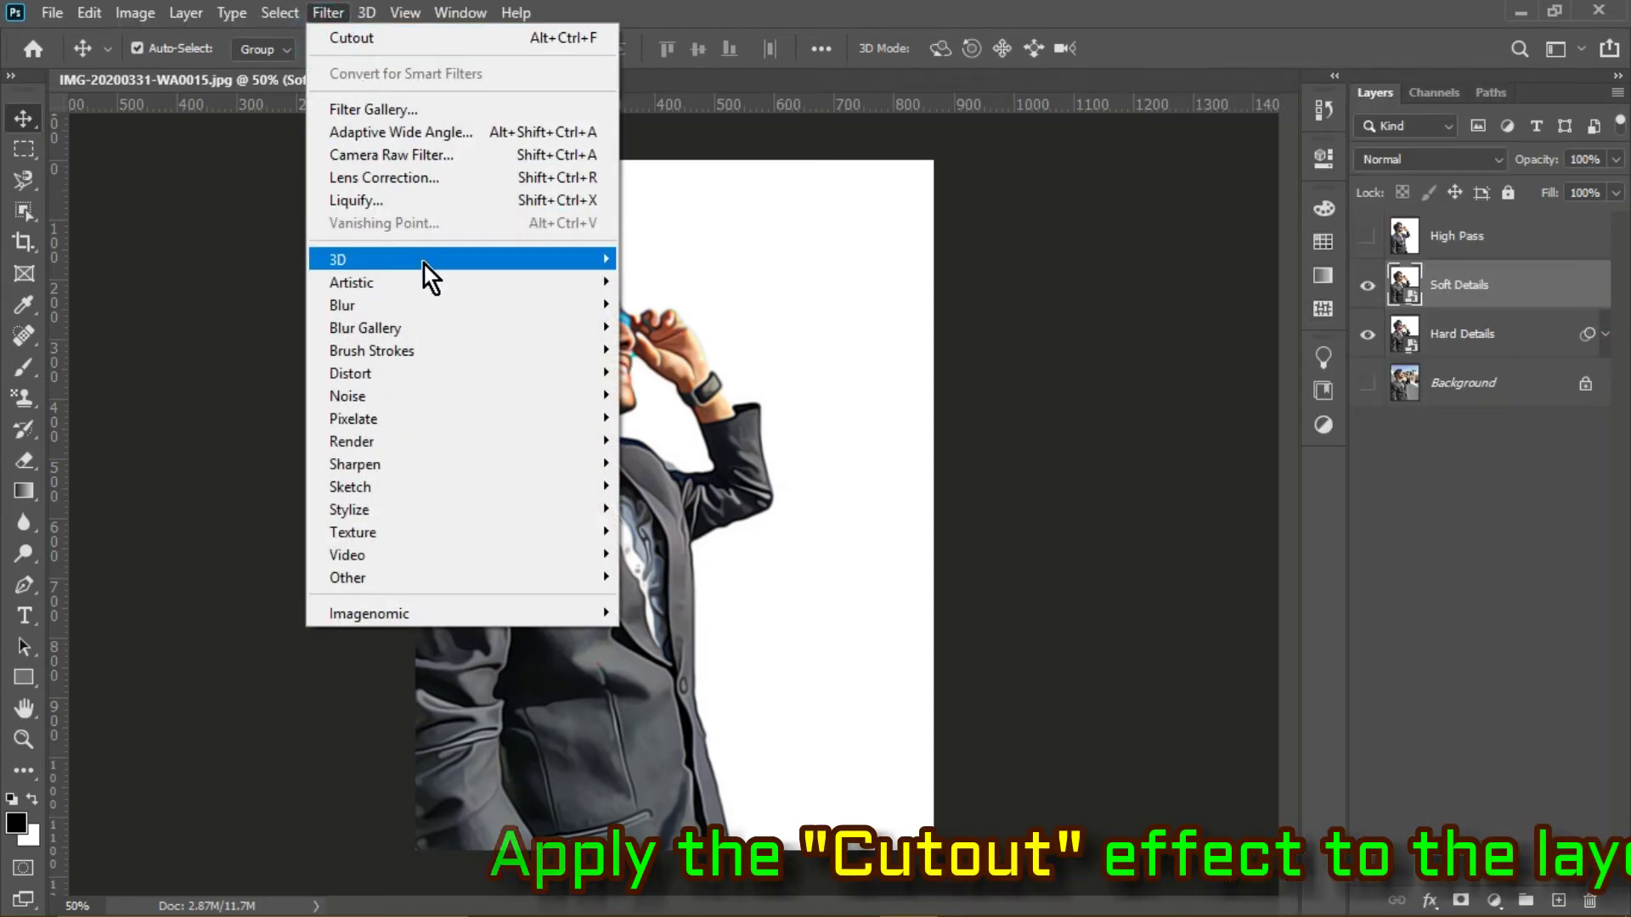
mouse_move(420, 281)
left_click(675, 309)
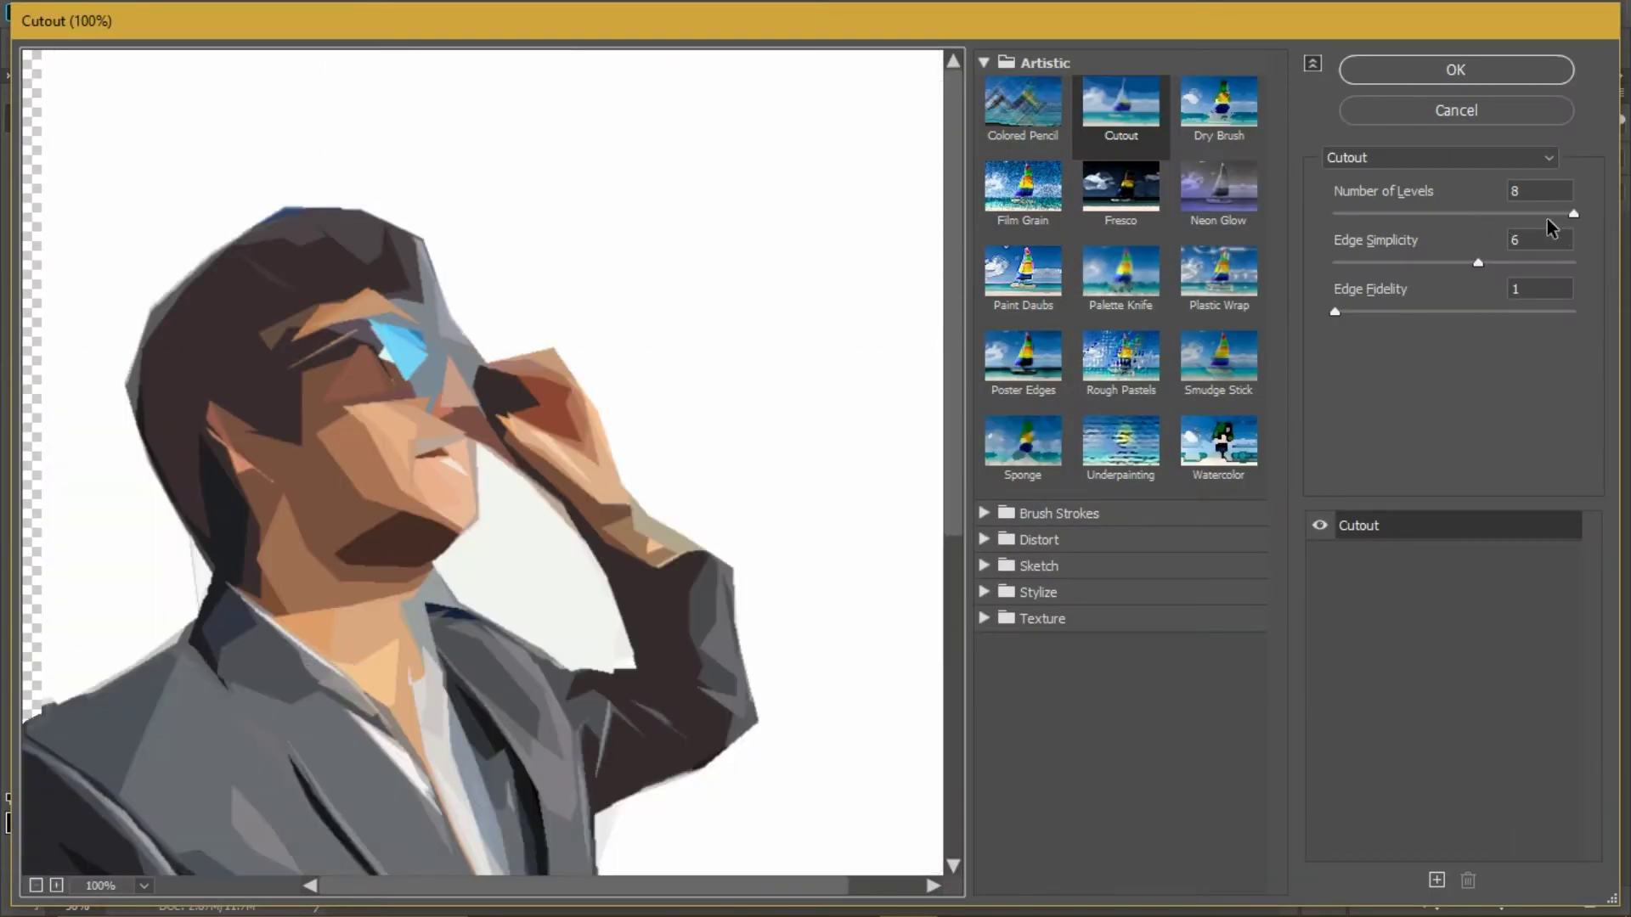
left_click(1537, 241)
type("8")
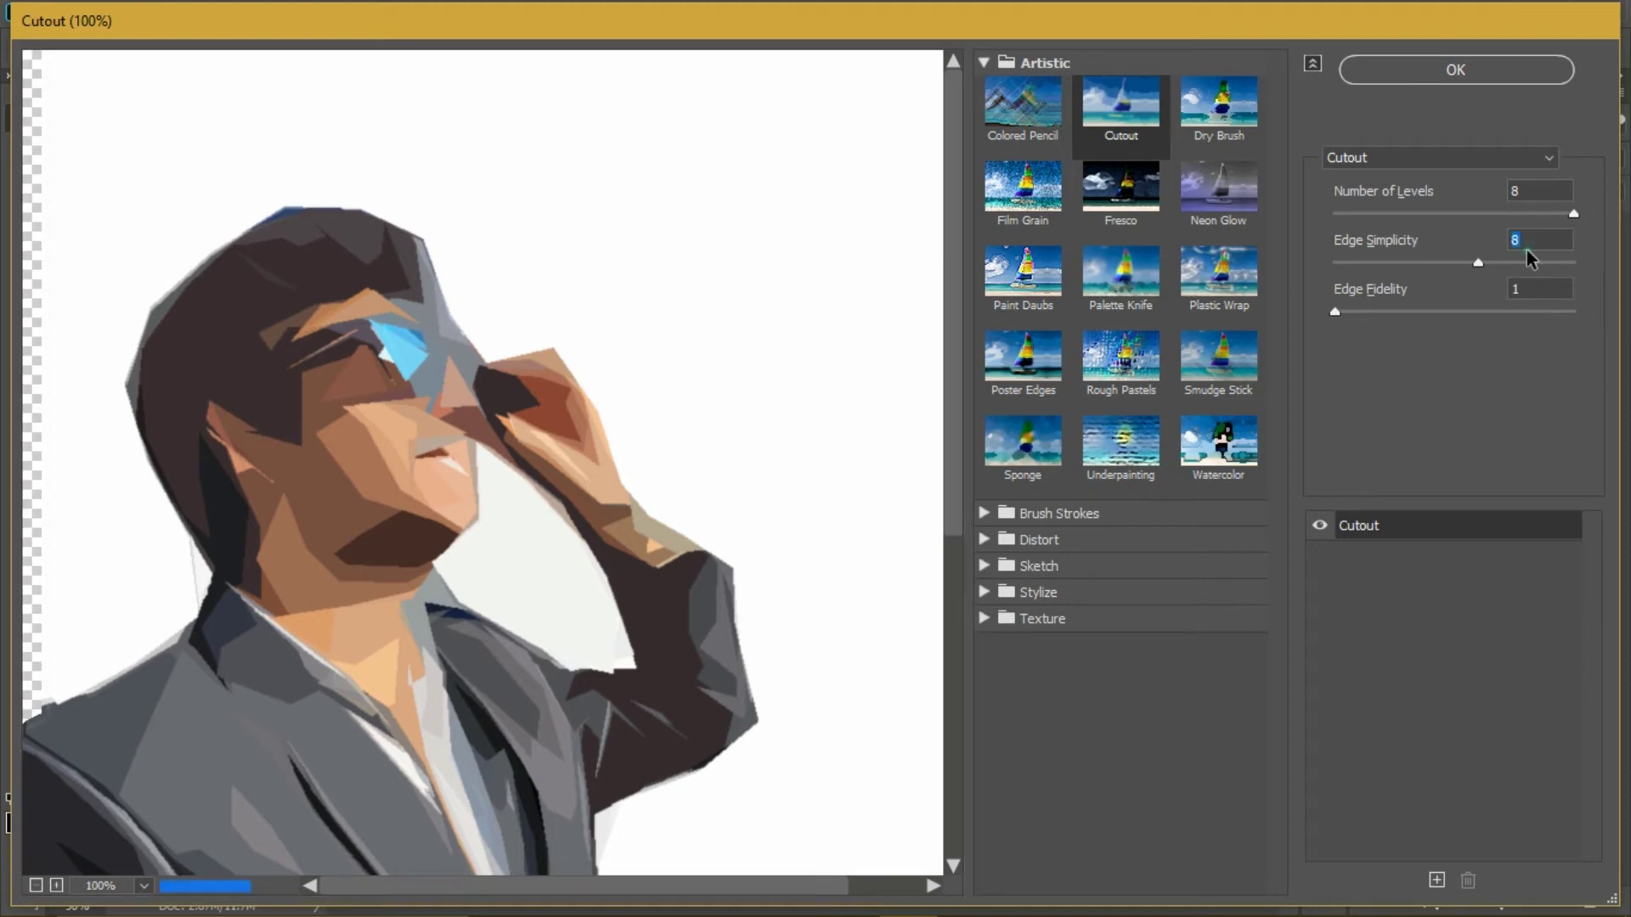
left_click(1523, 293)
left_click(1525, 240)
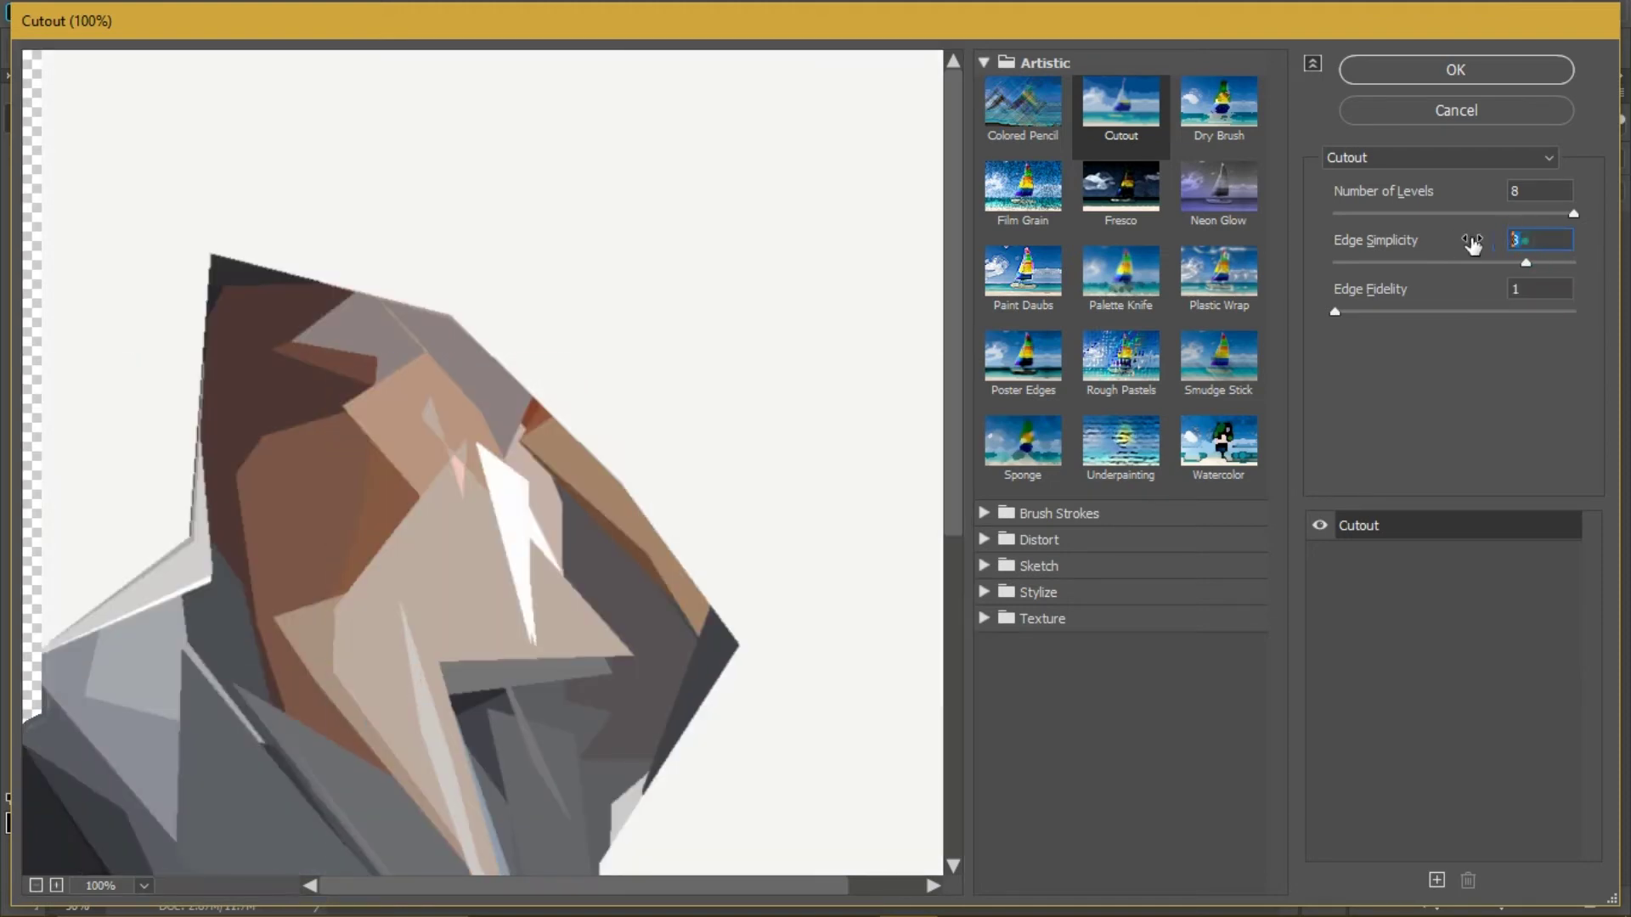
type("6")
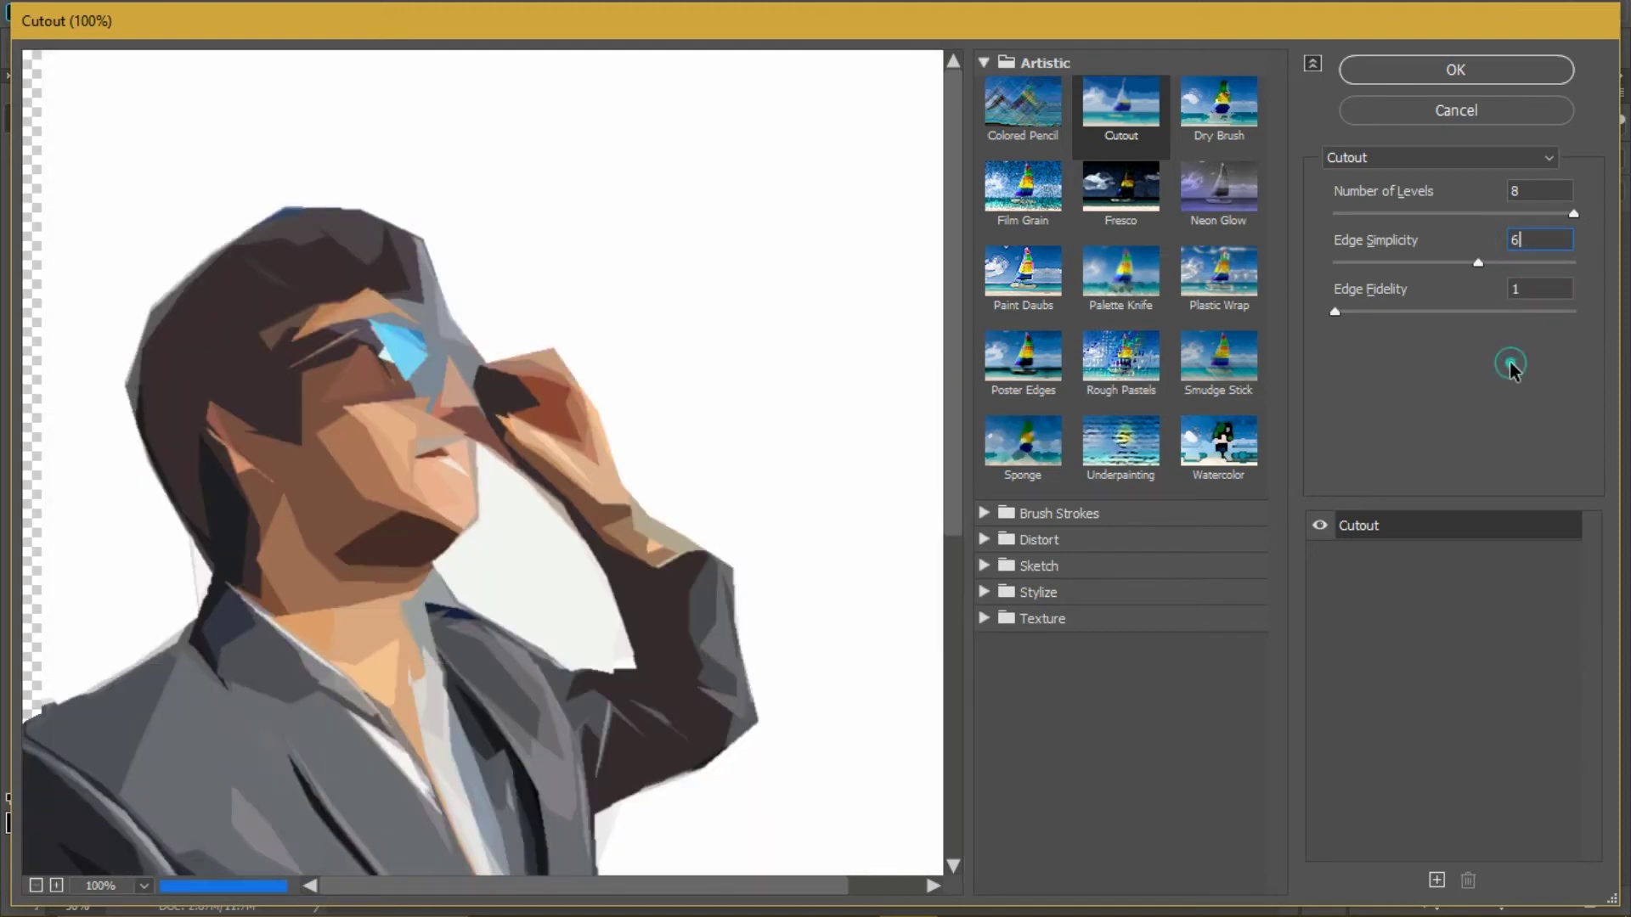
left_click(1458, 71)
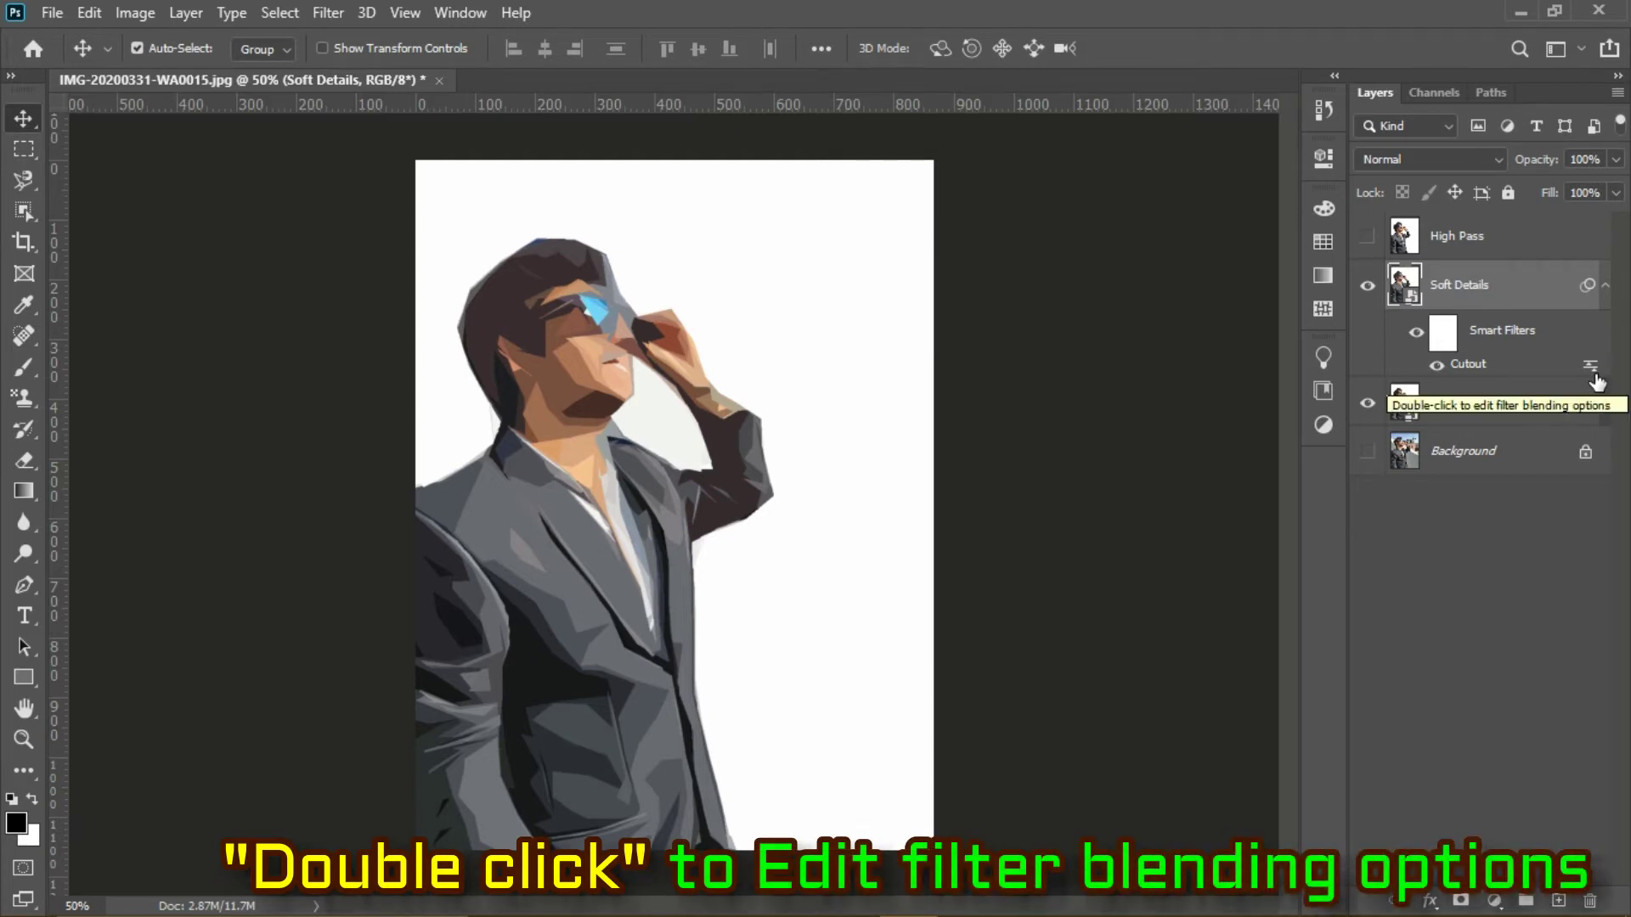
Set the blending opacity of the Soft Details layer's Cutout filter to 35% and collapse its smart filters
double_click(1590, 366)
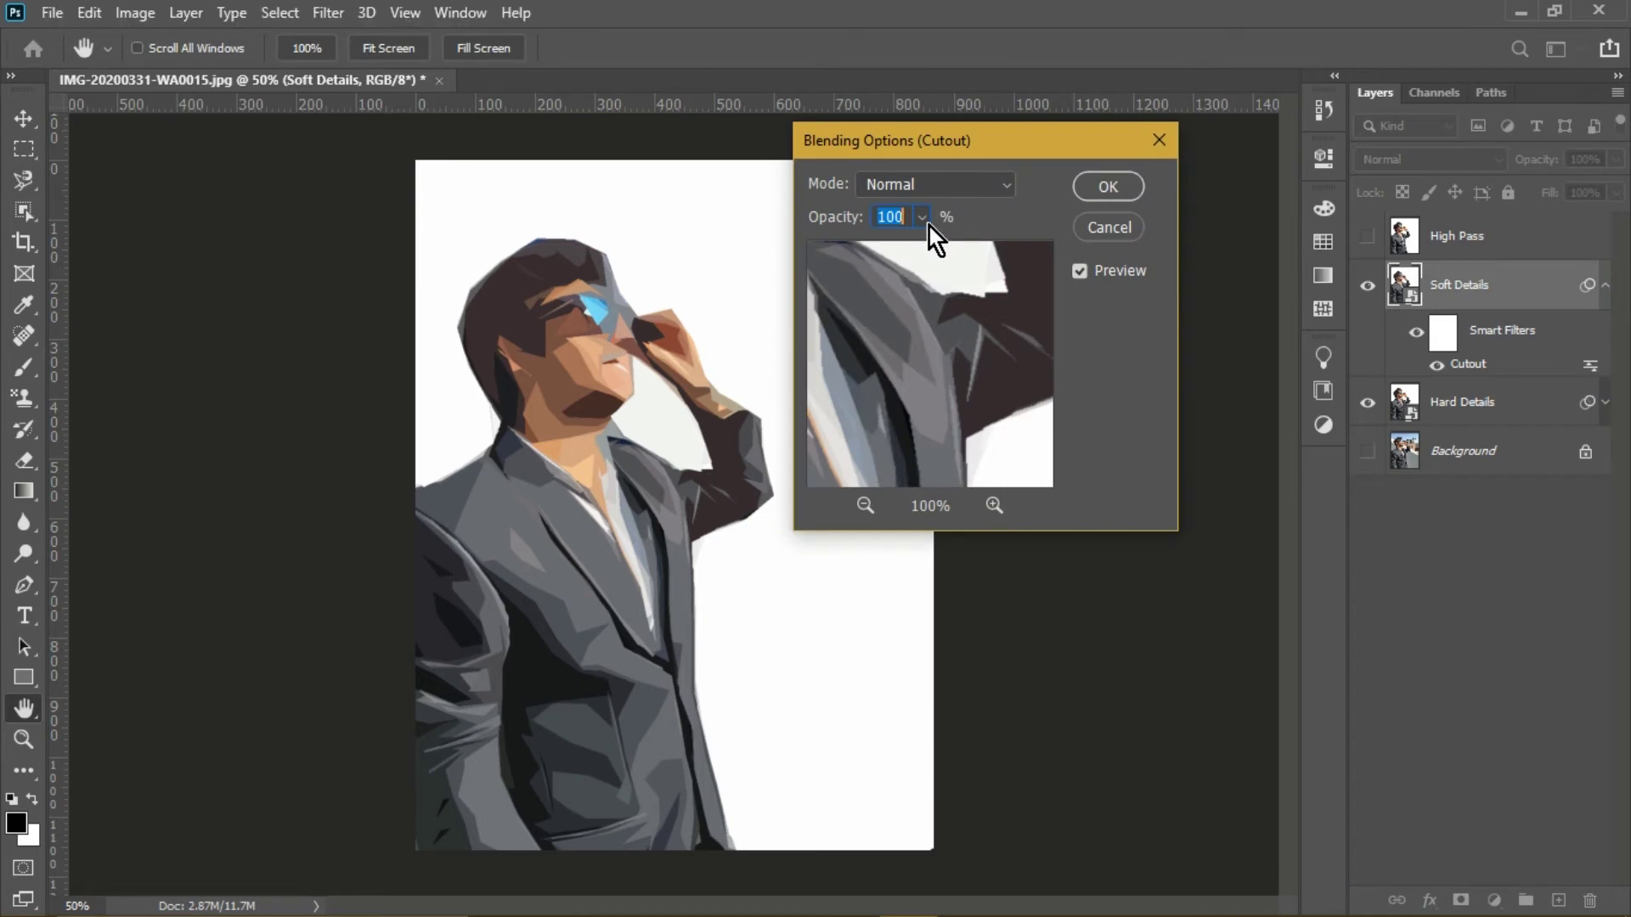
type("35")
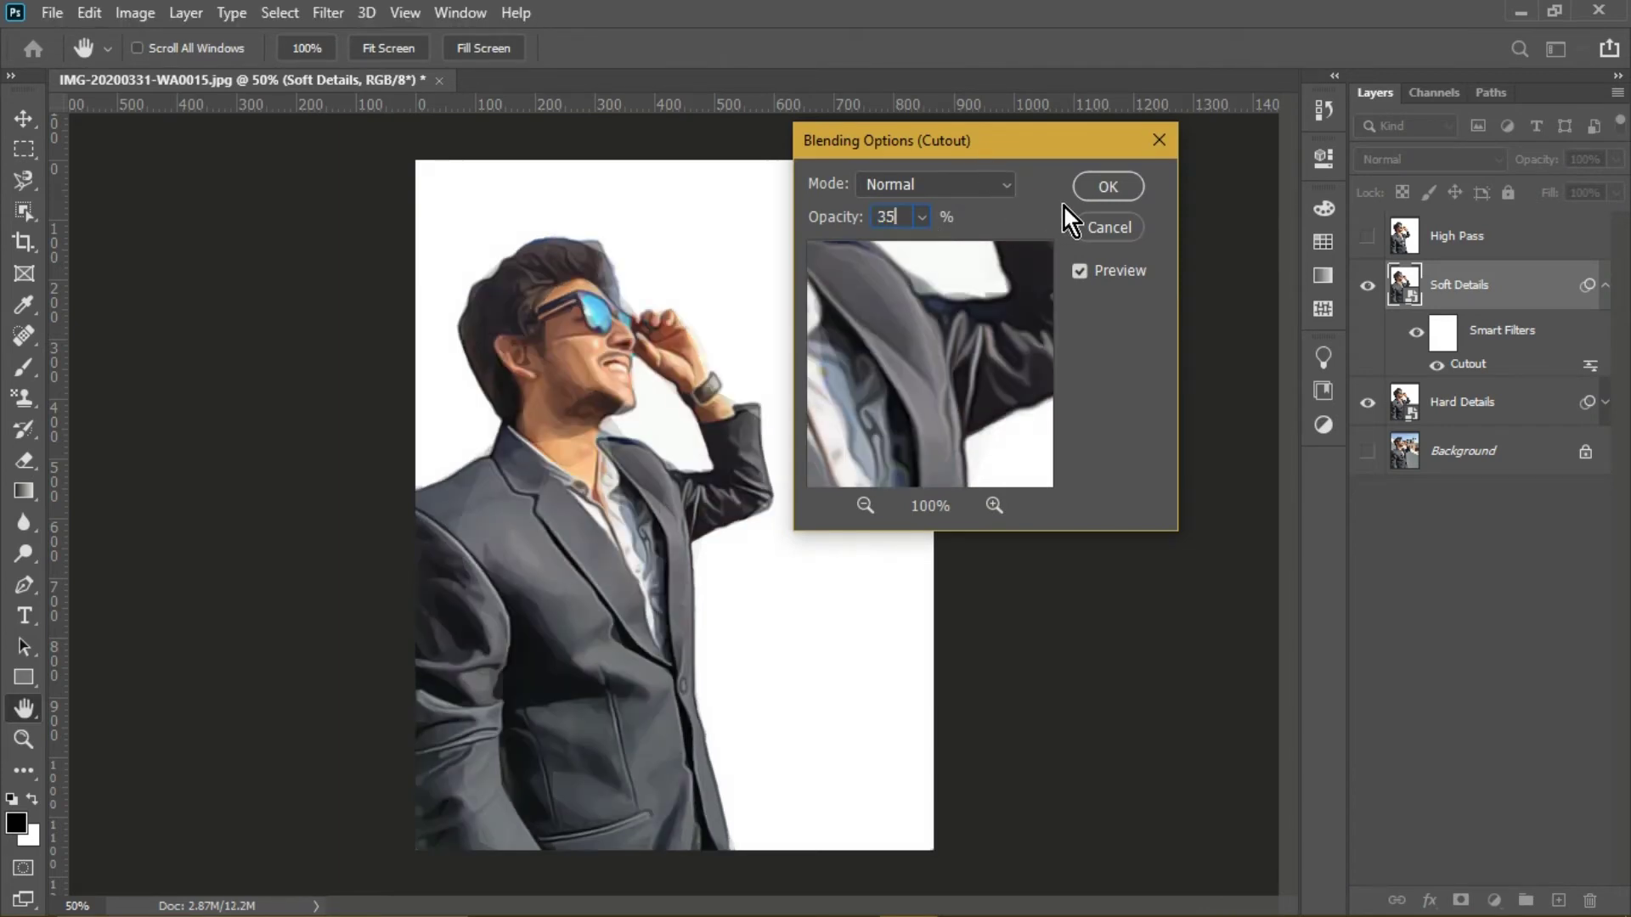
left_click(1091, 188)
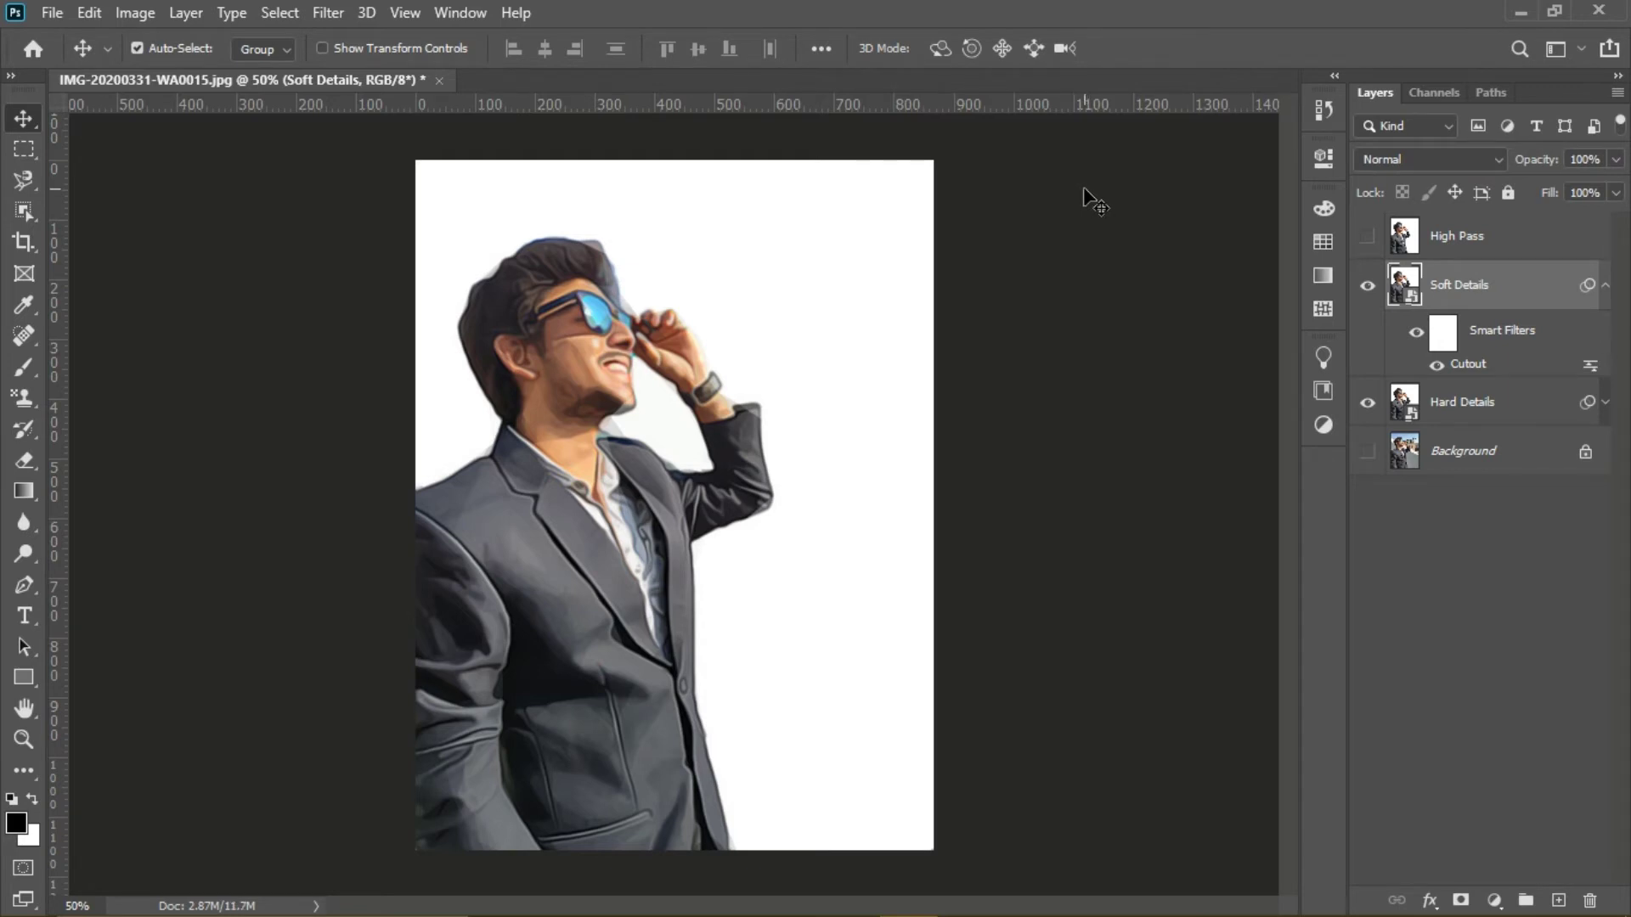
left_click(1600, 301)
Expand the Hard Details smart filters and set its Cutout filter's blending opacity to 35%
left_click(1605, 334)
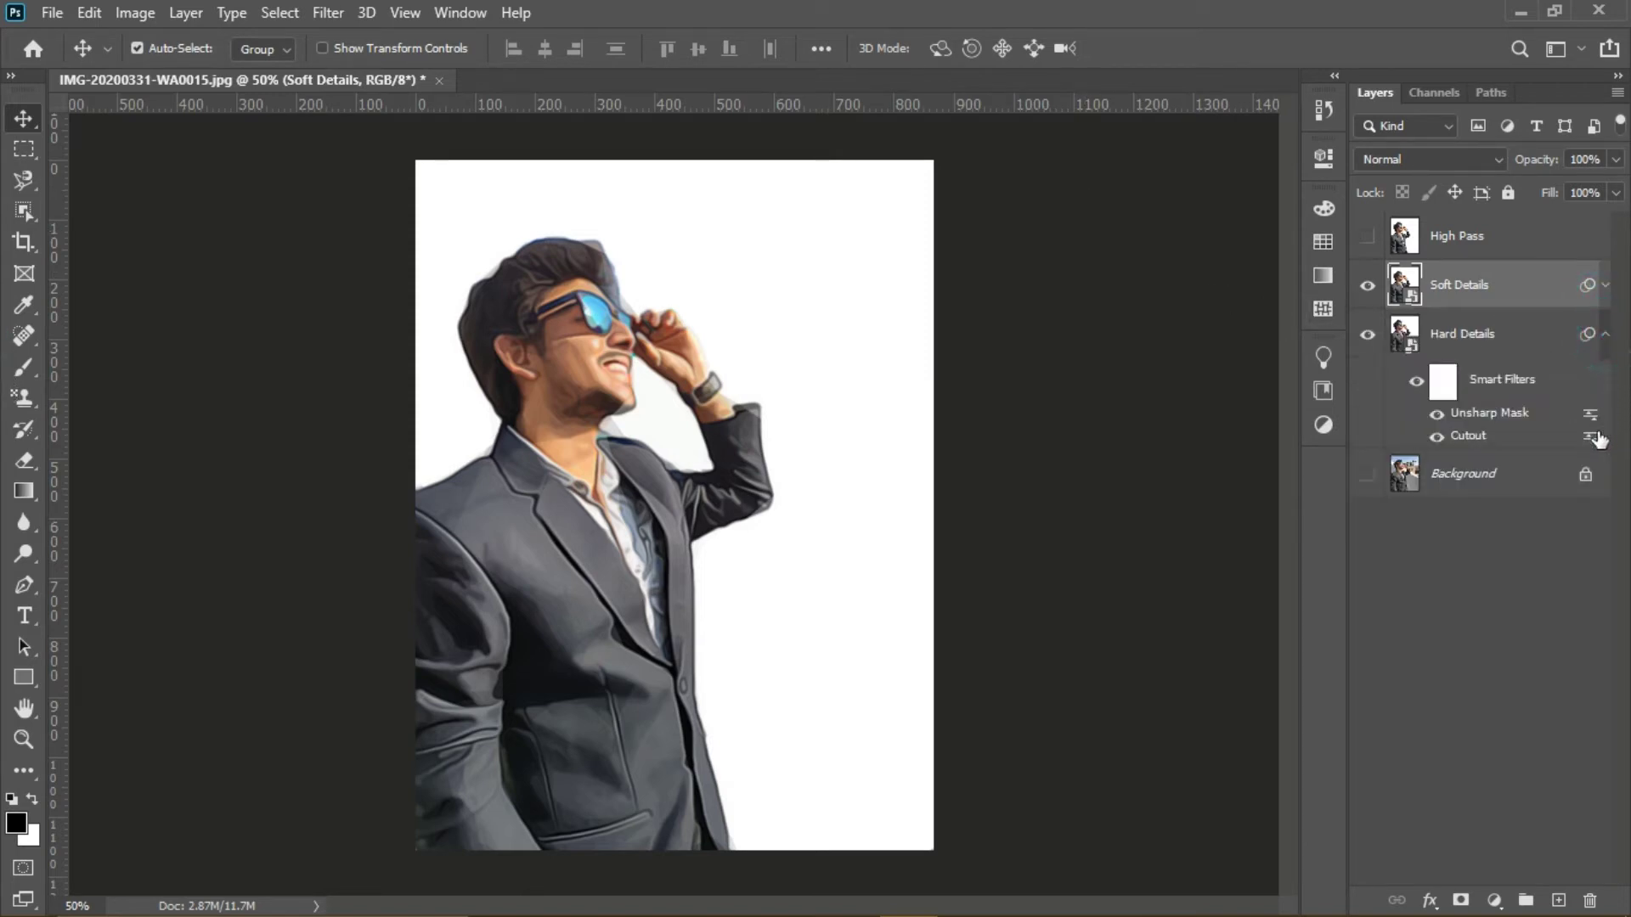
left_click(1606, 285)
left_click(1606, 285)
double_click(1589, 435)
left_click(849, 379)
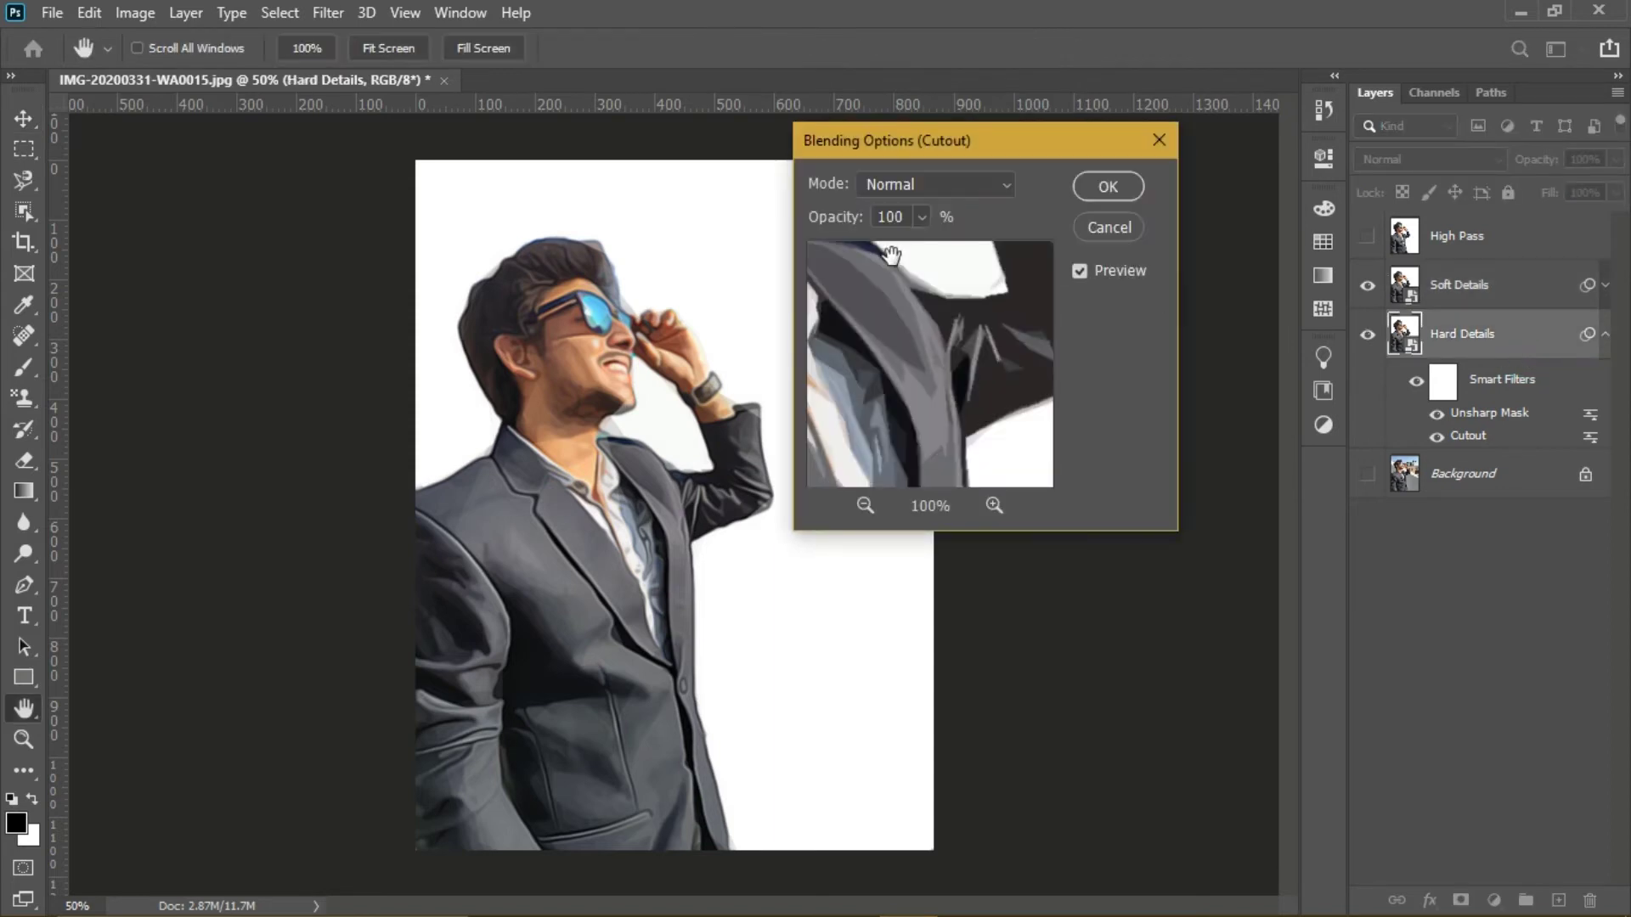
left_click(912, 217)
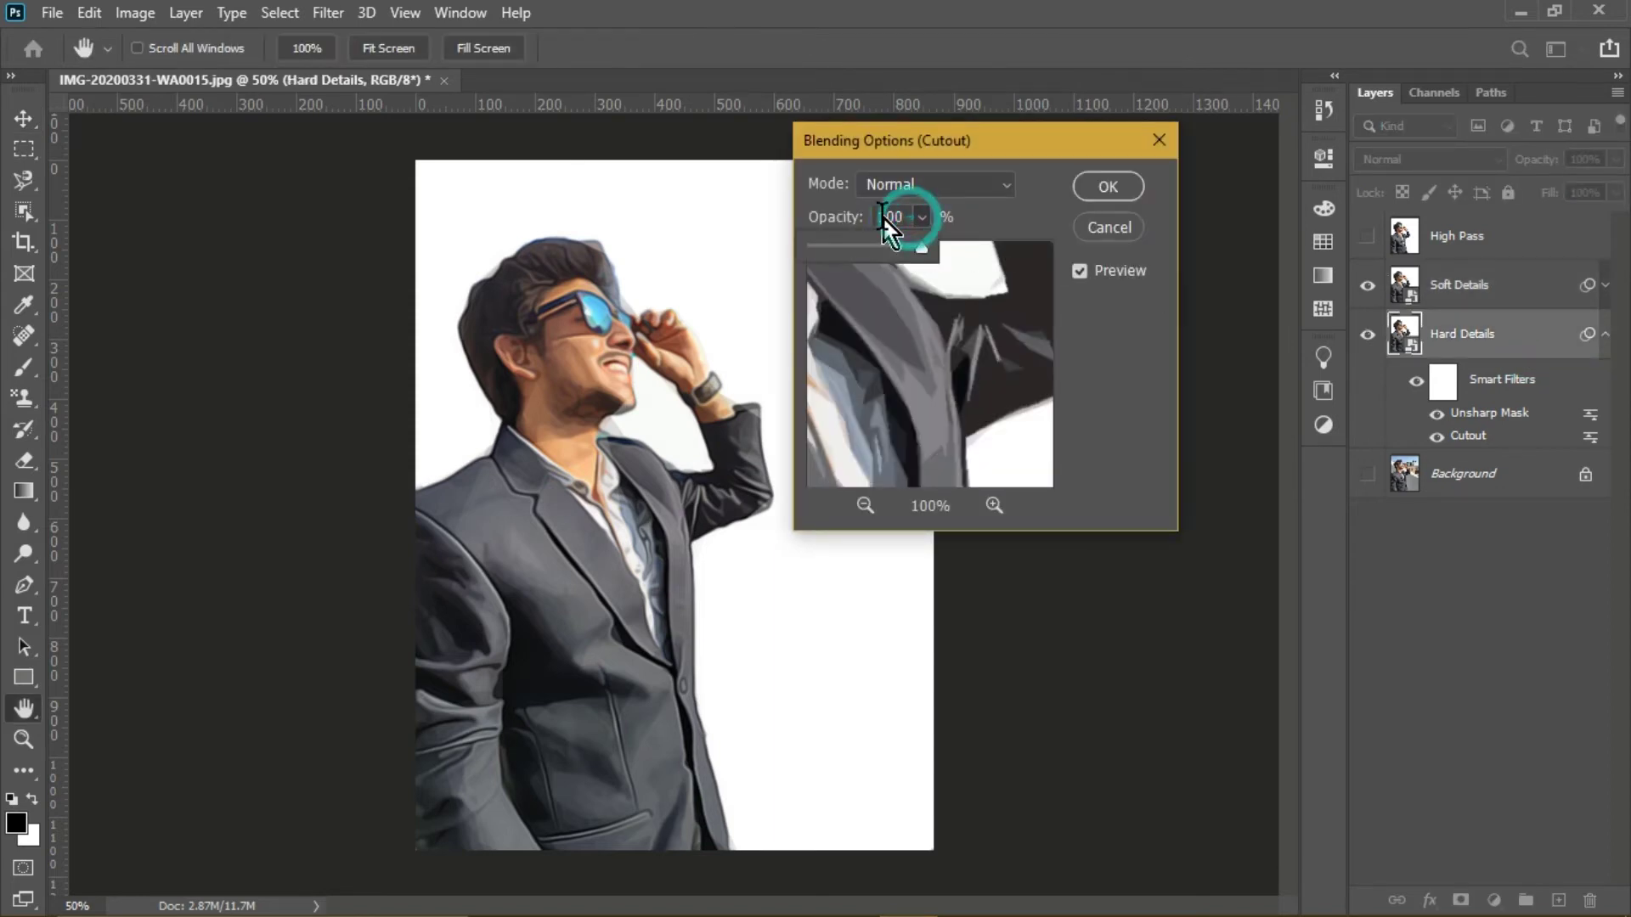
left_click(905, 223)
left_click(862, 219)
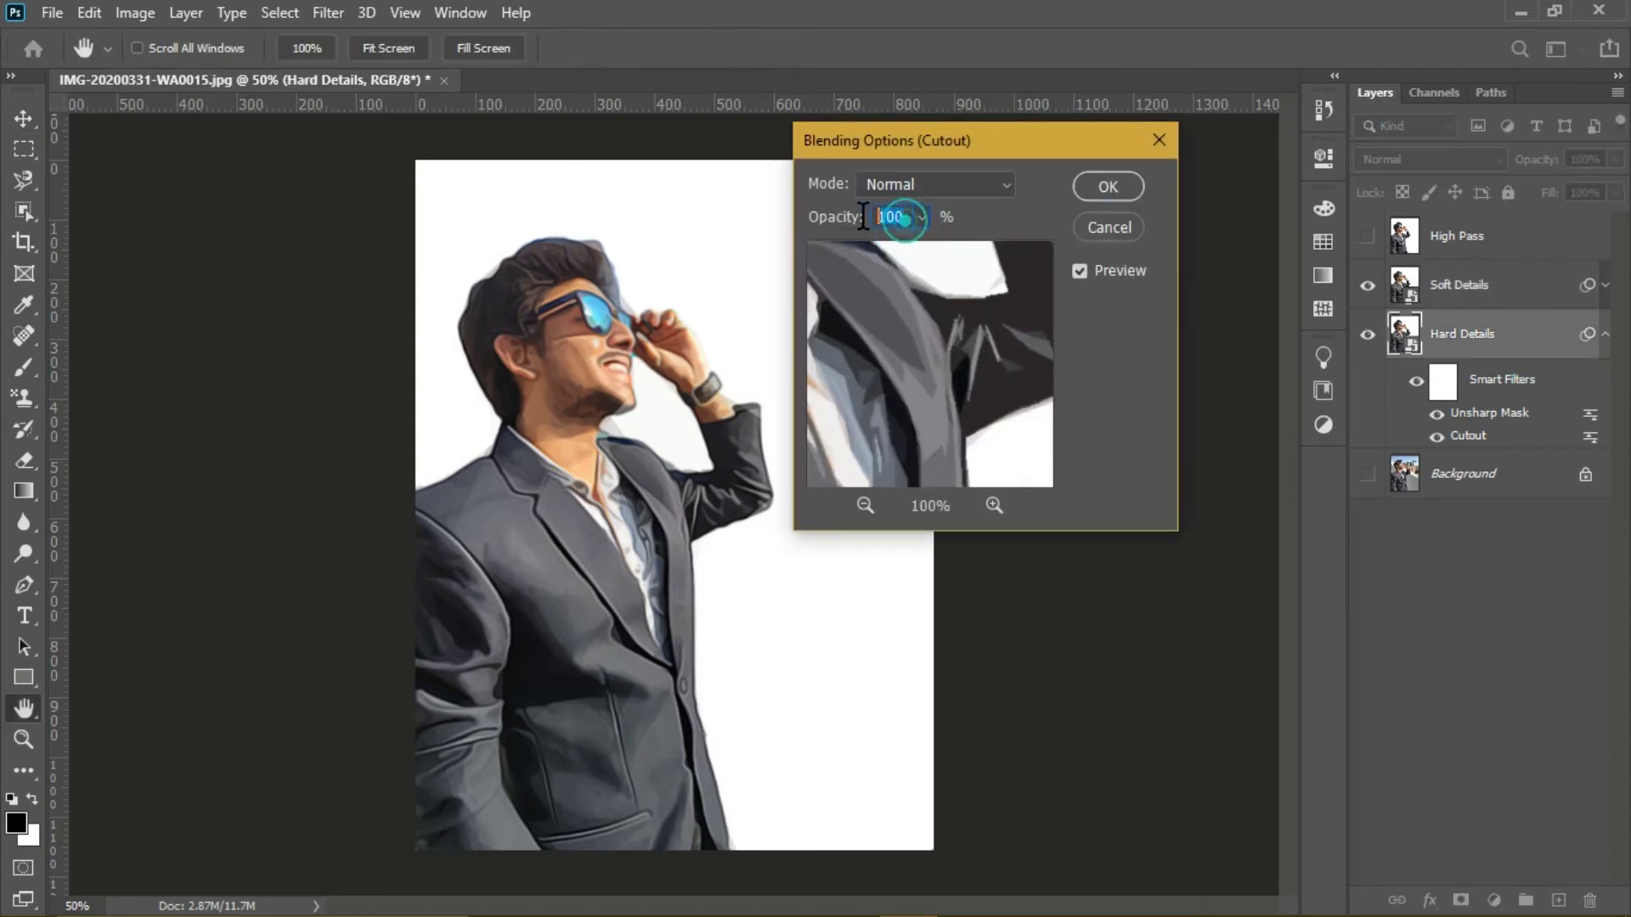
type("35")
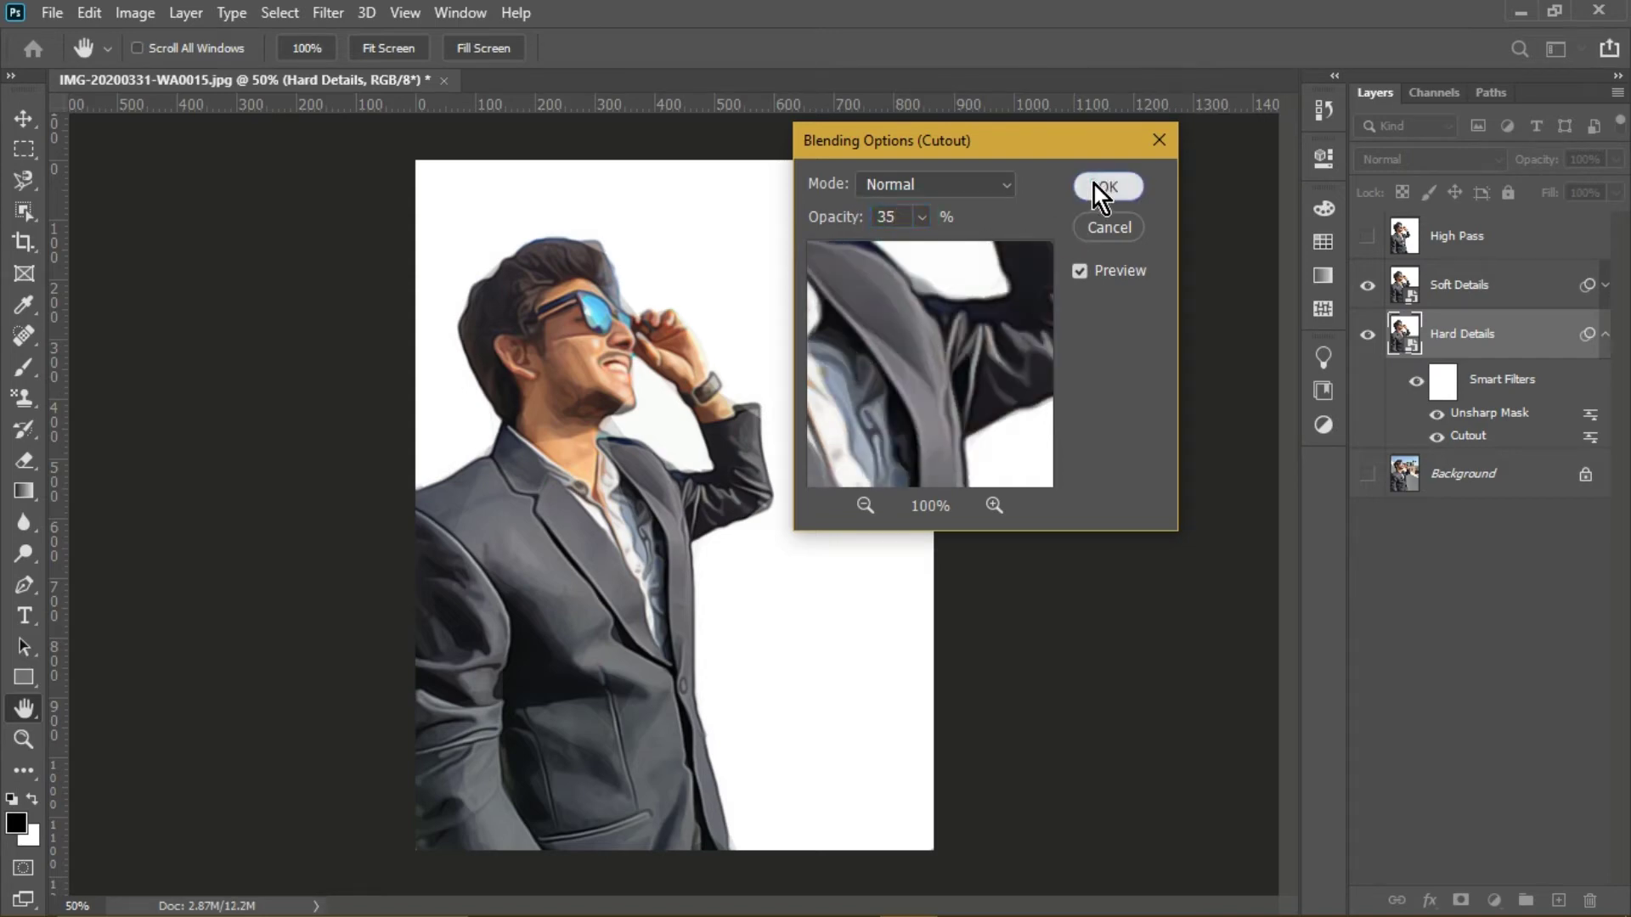
left_click(1104, 187)
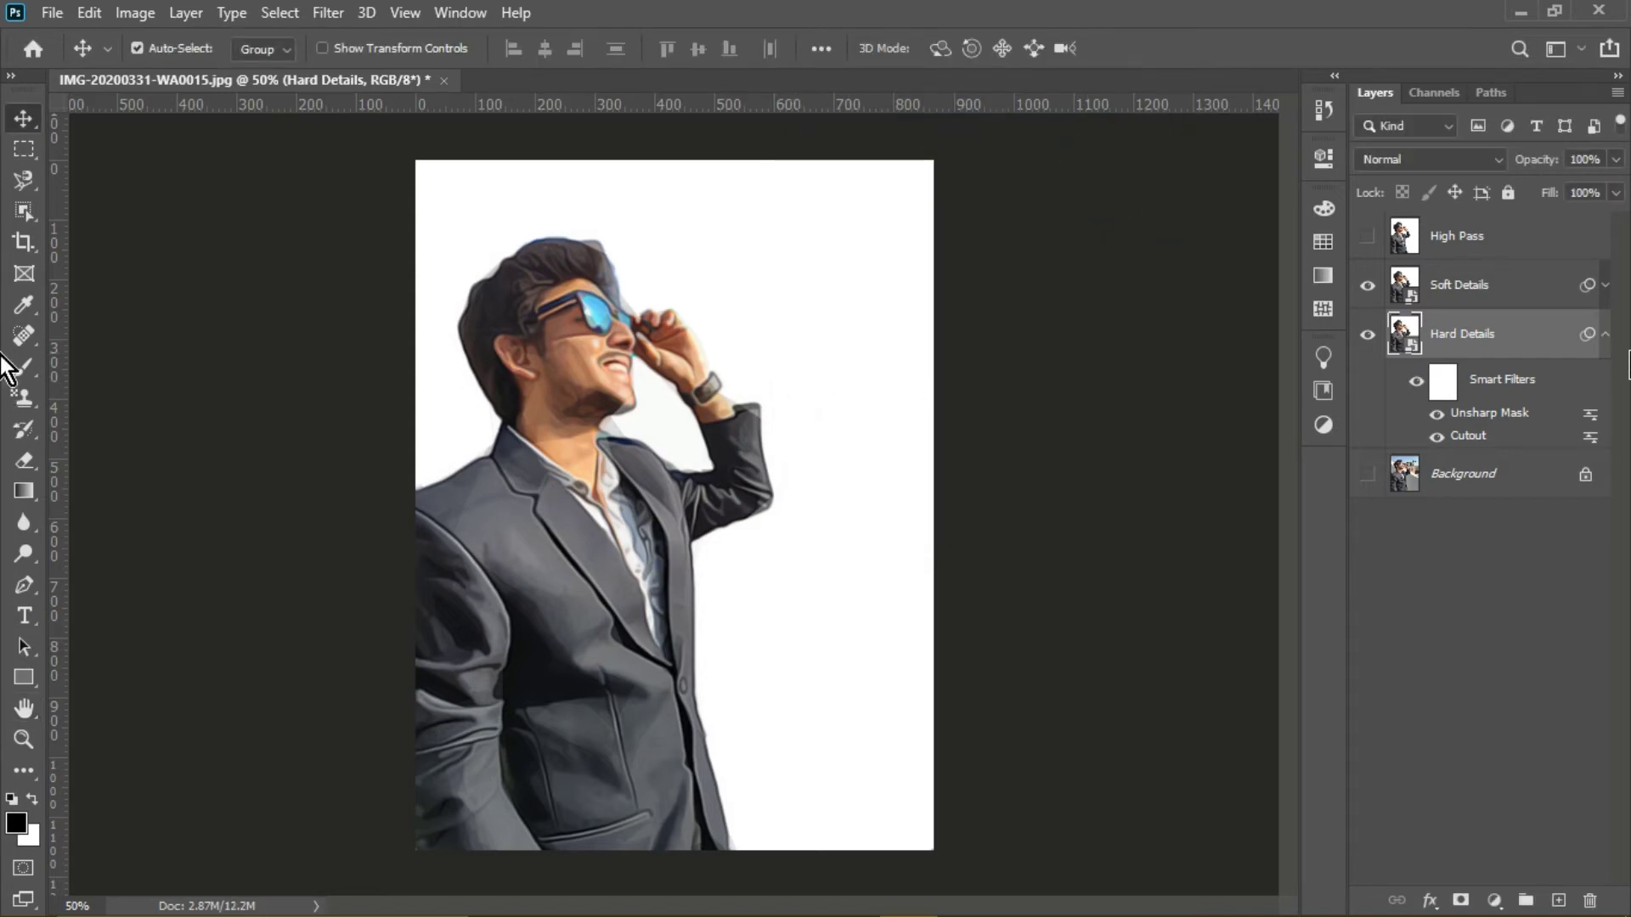
Collapse the Hard Details smart filters and apply Unsharp Mask to Soft Details with Amount 250%, Radius 2.0 pixels and Threshold 0
left_click(1605, 334)
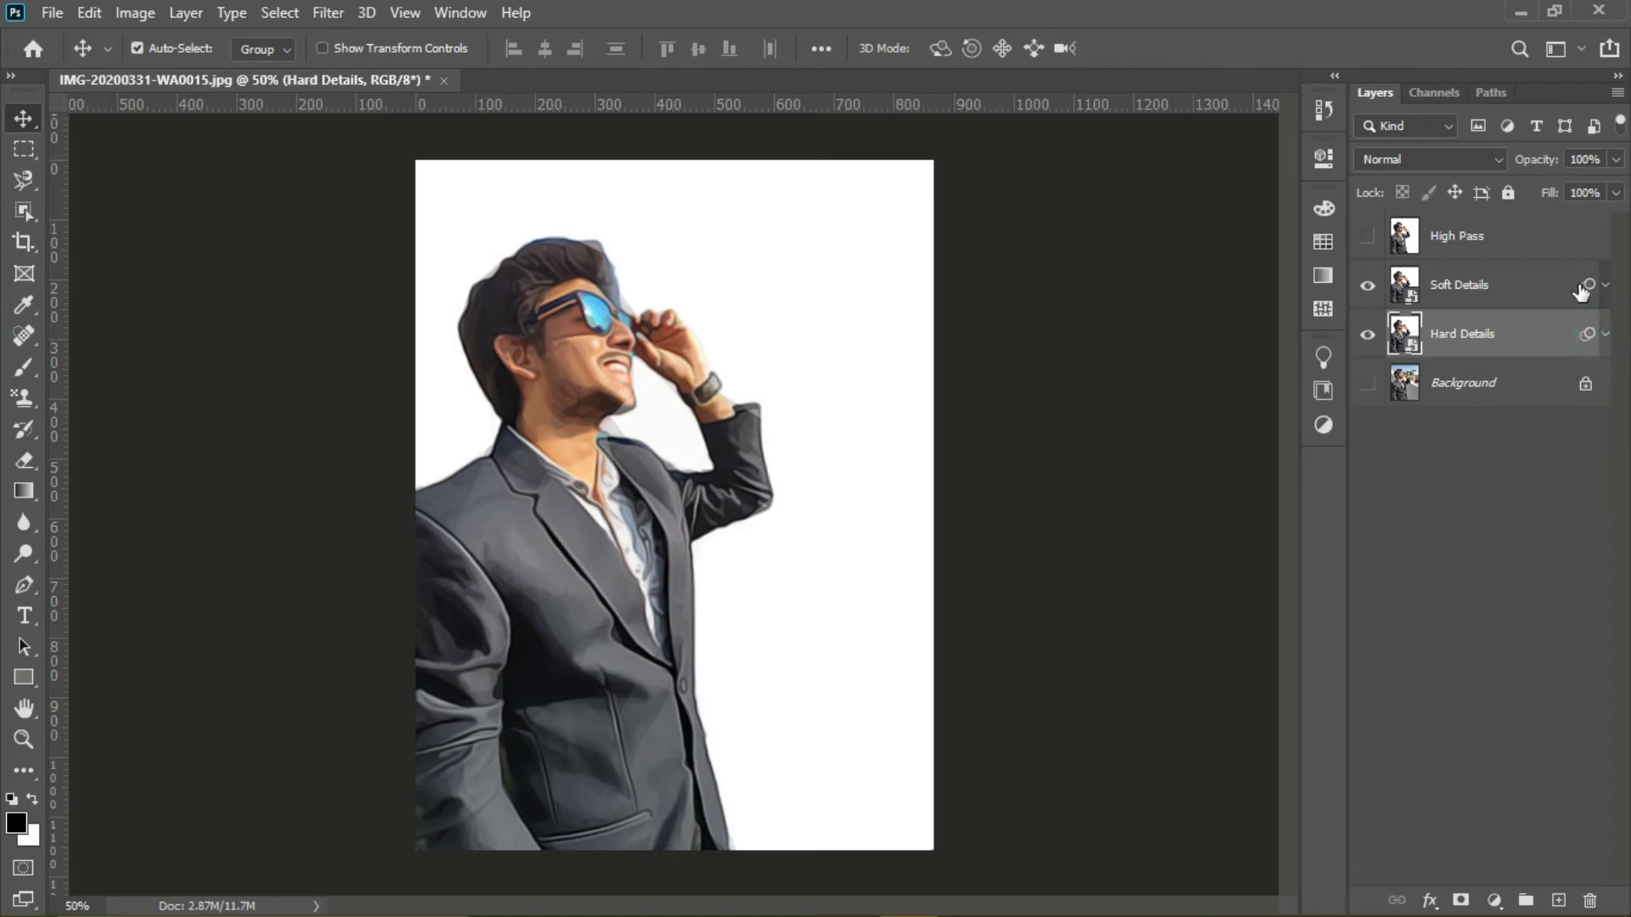
left_click(1500, 289)
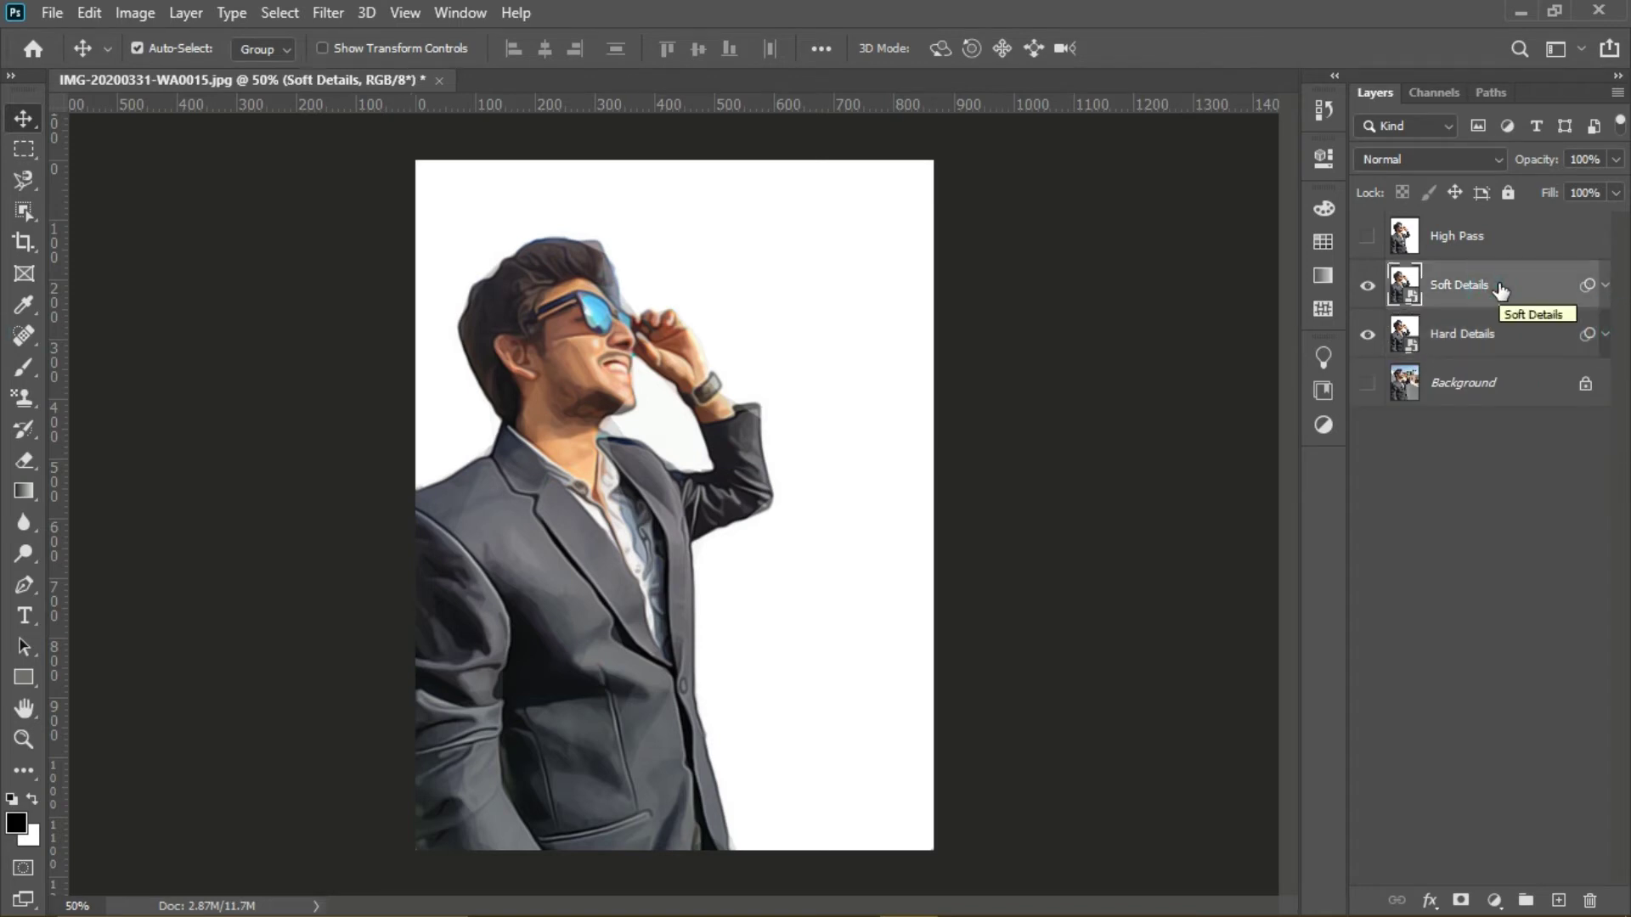
left_click(327, 12)
left_click(462, 464)
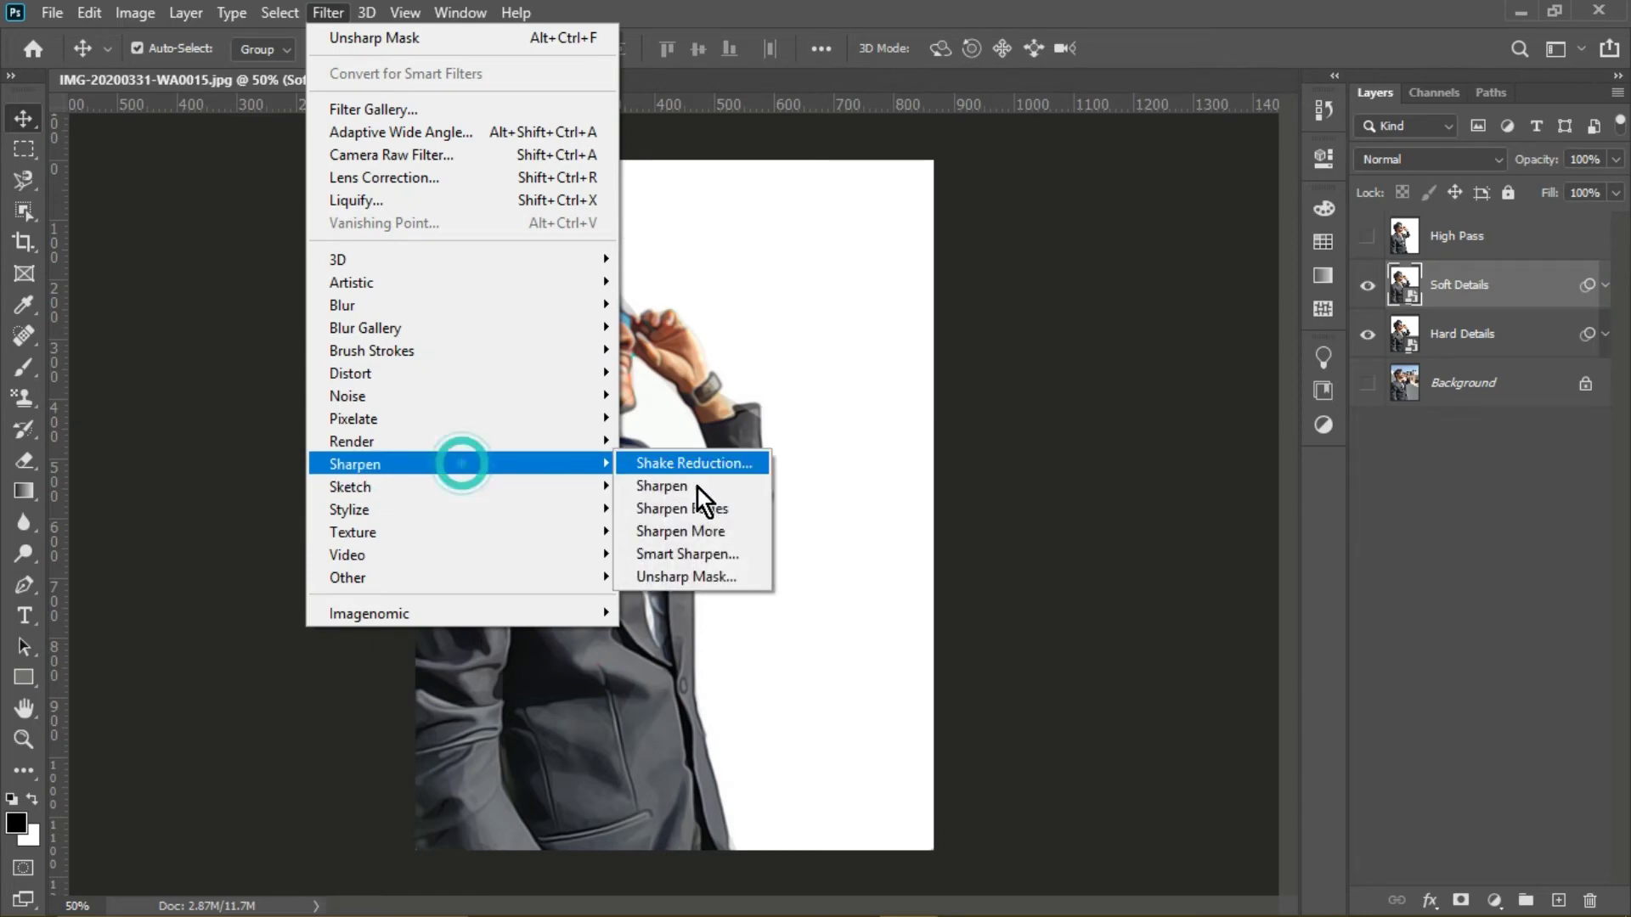
left_click(700, 574)
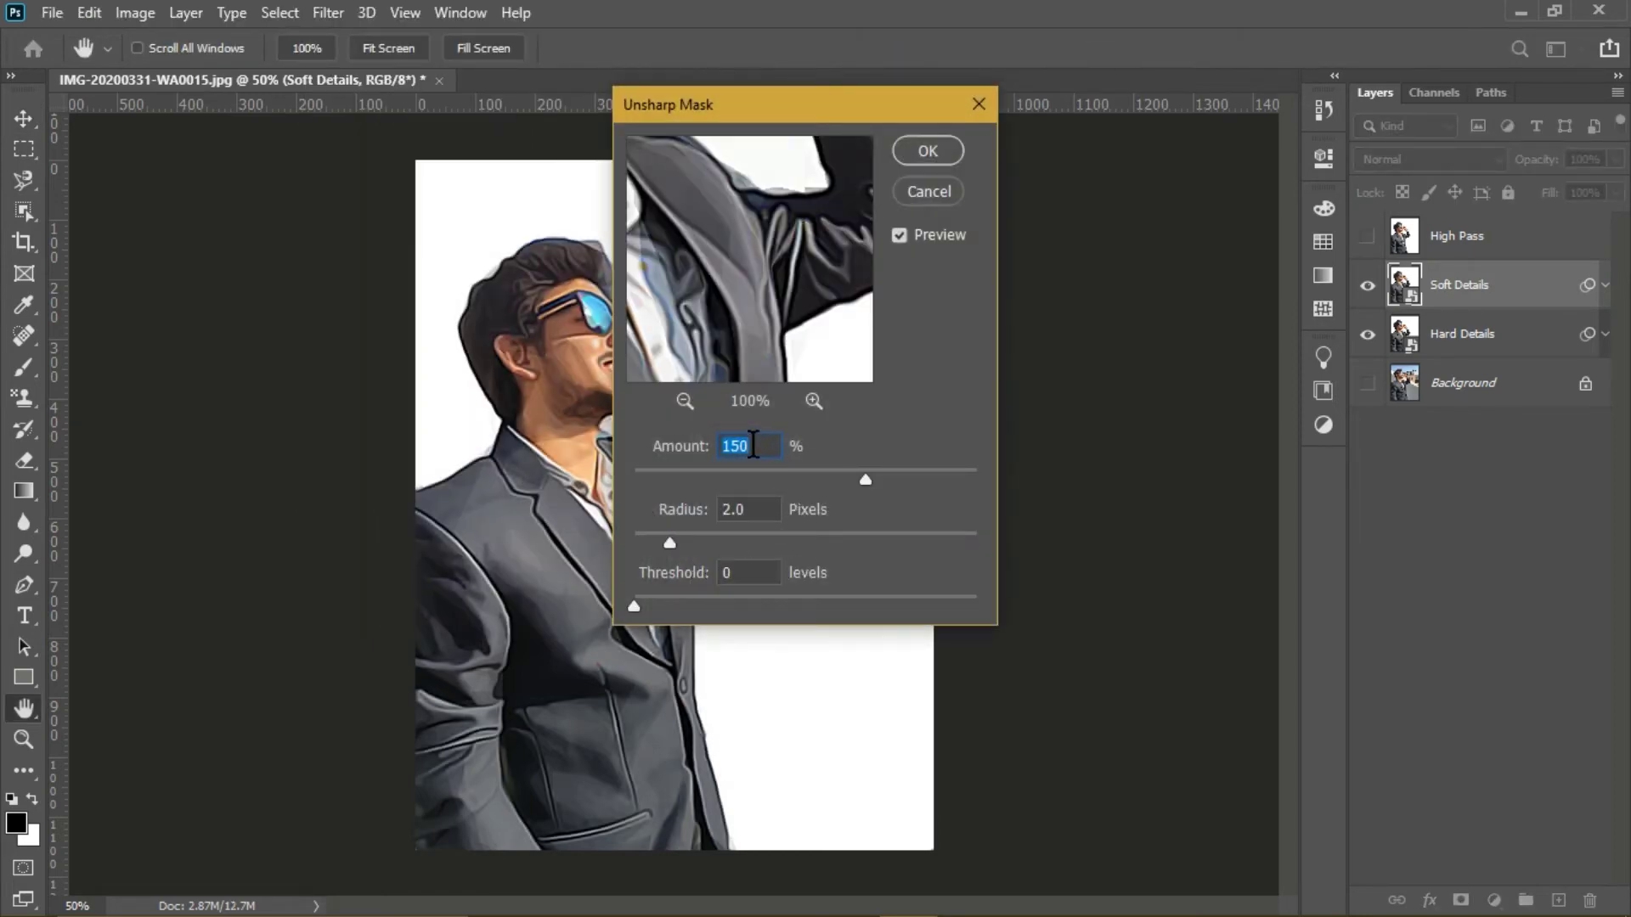
type("250")
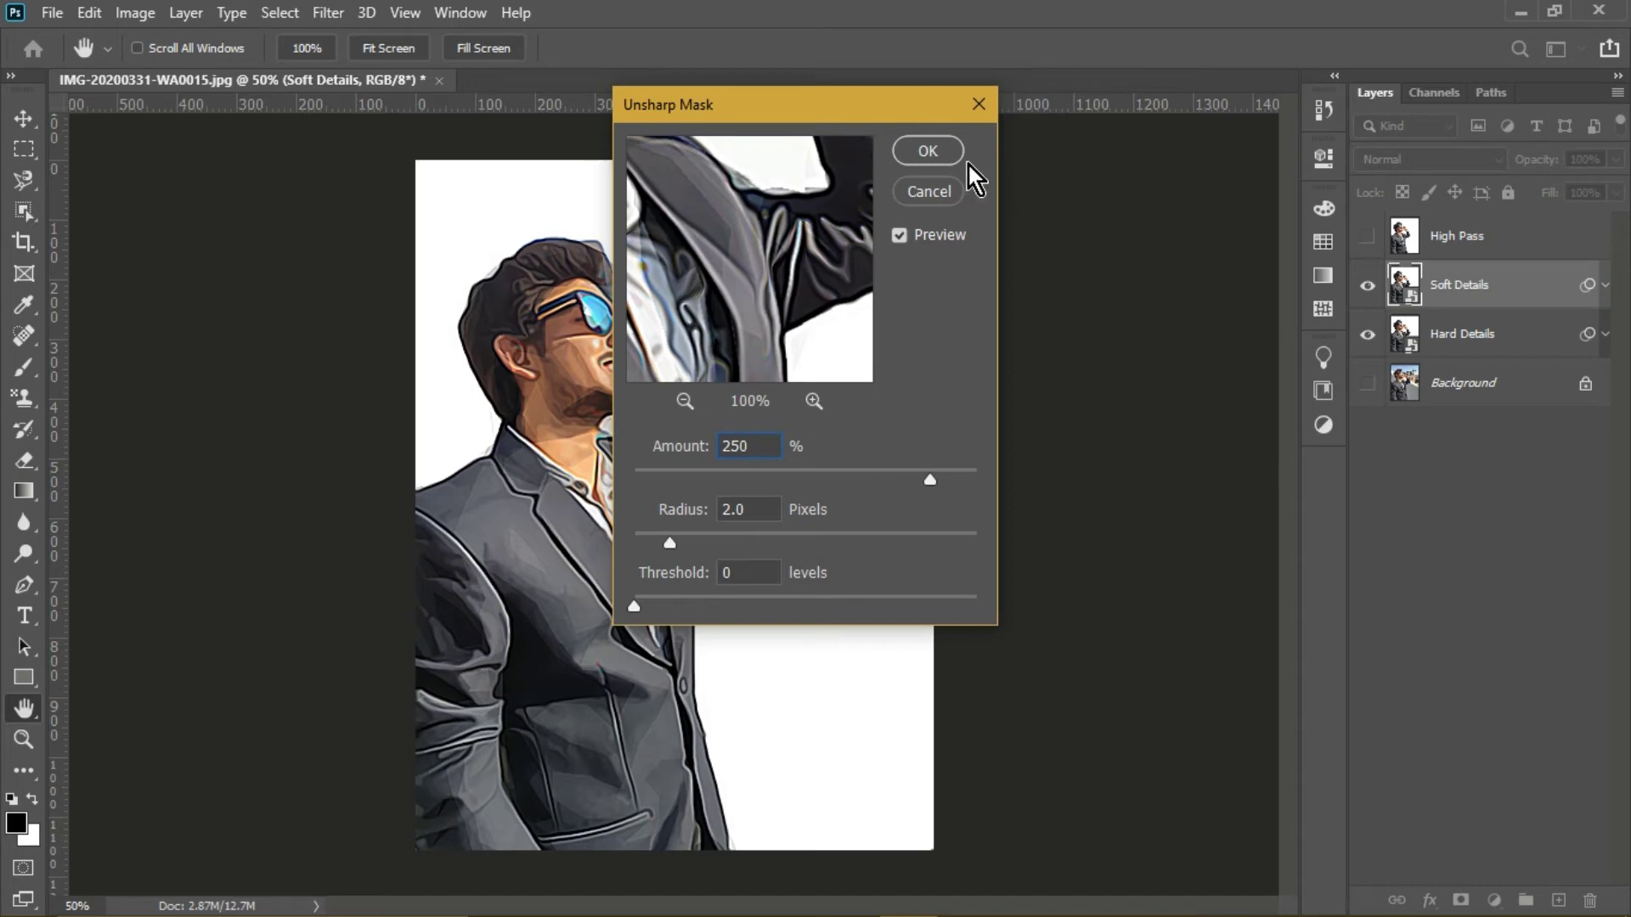
left_click(950, 152)
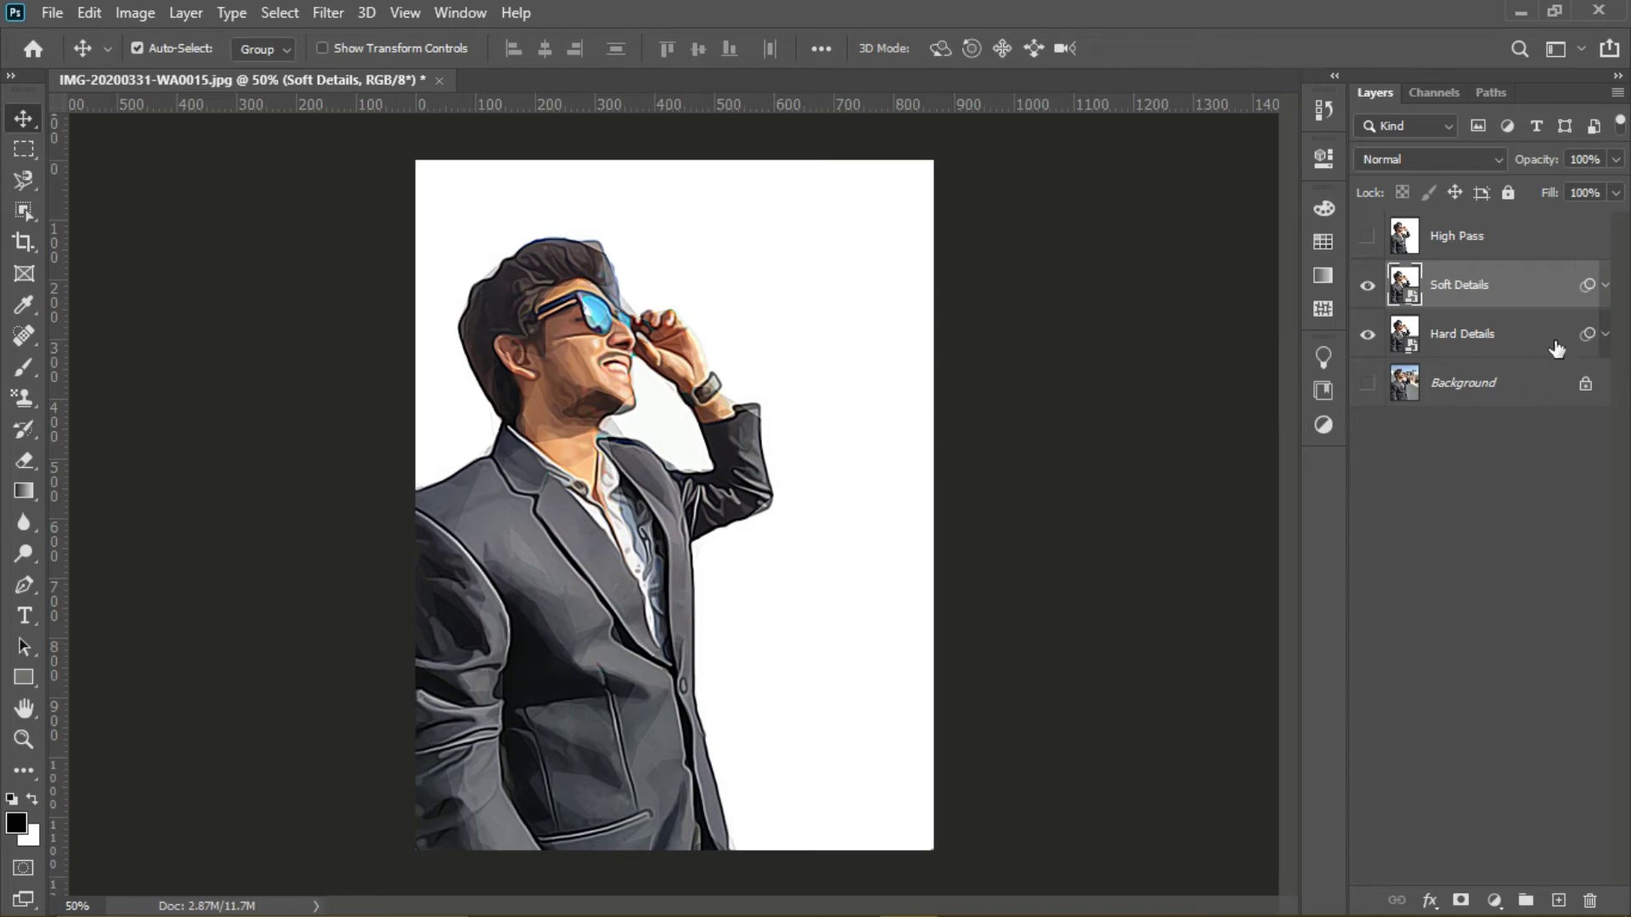
Set the Soft Details layer's opacity to 50%
left_click(1520, 308)
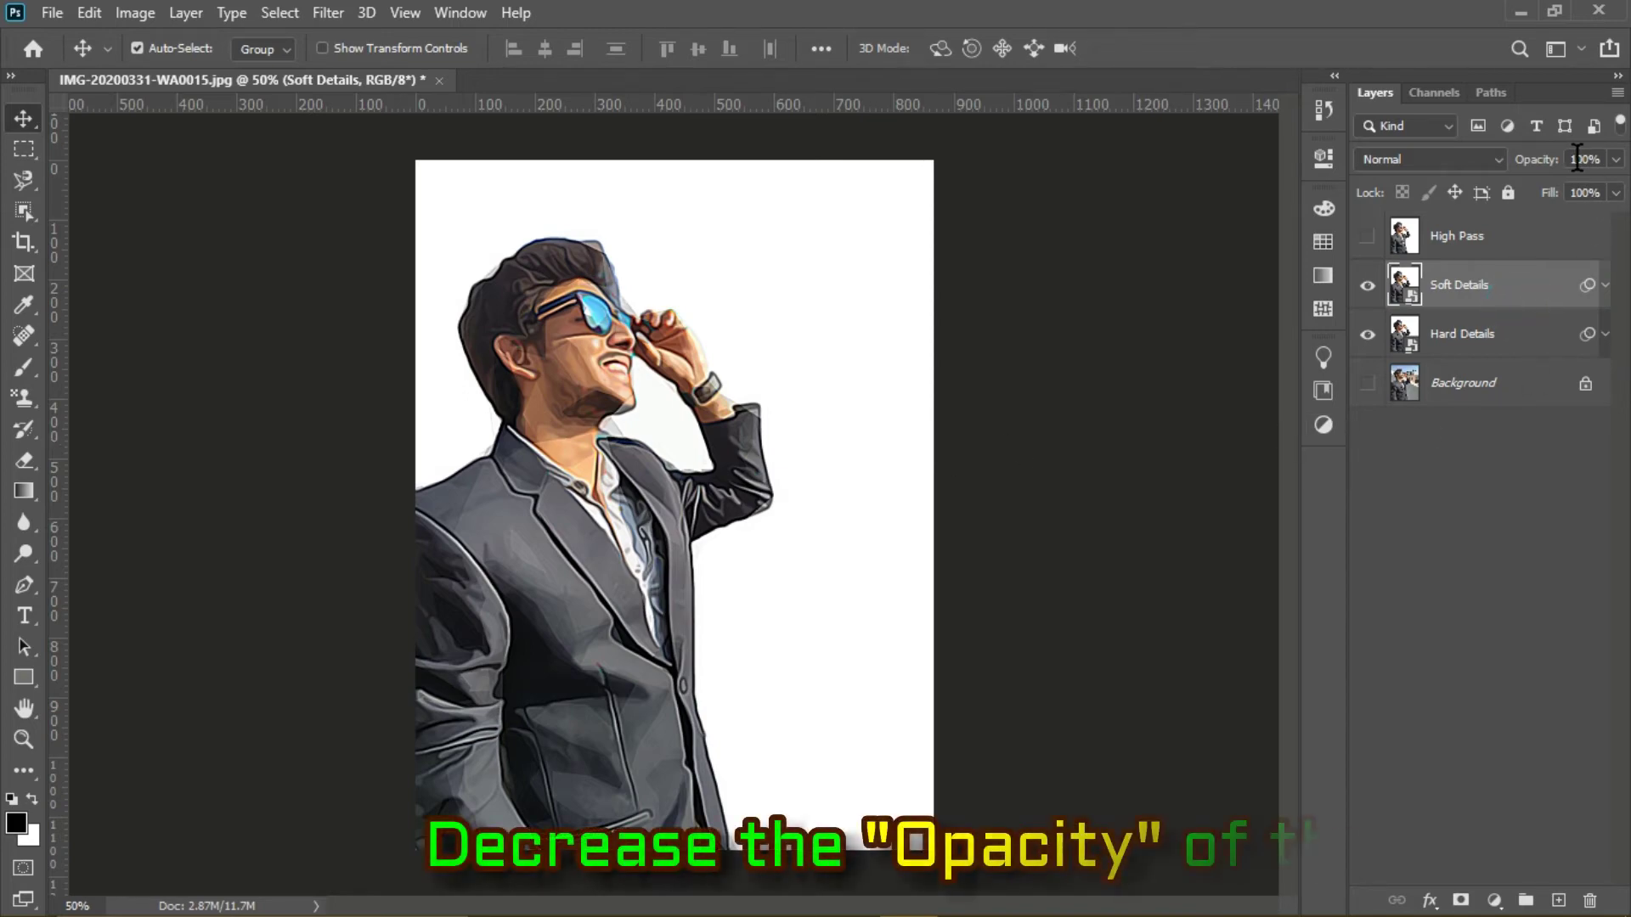
left_click(1585, 159)
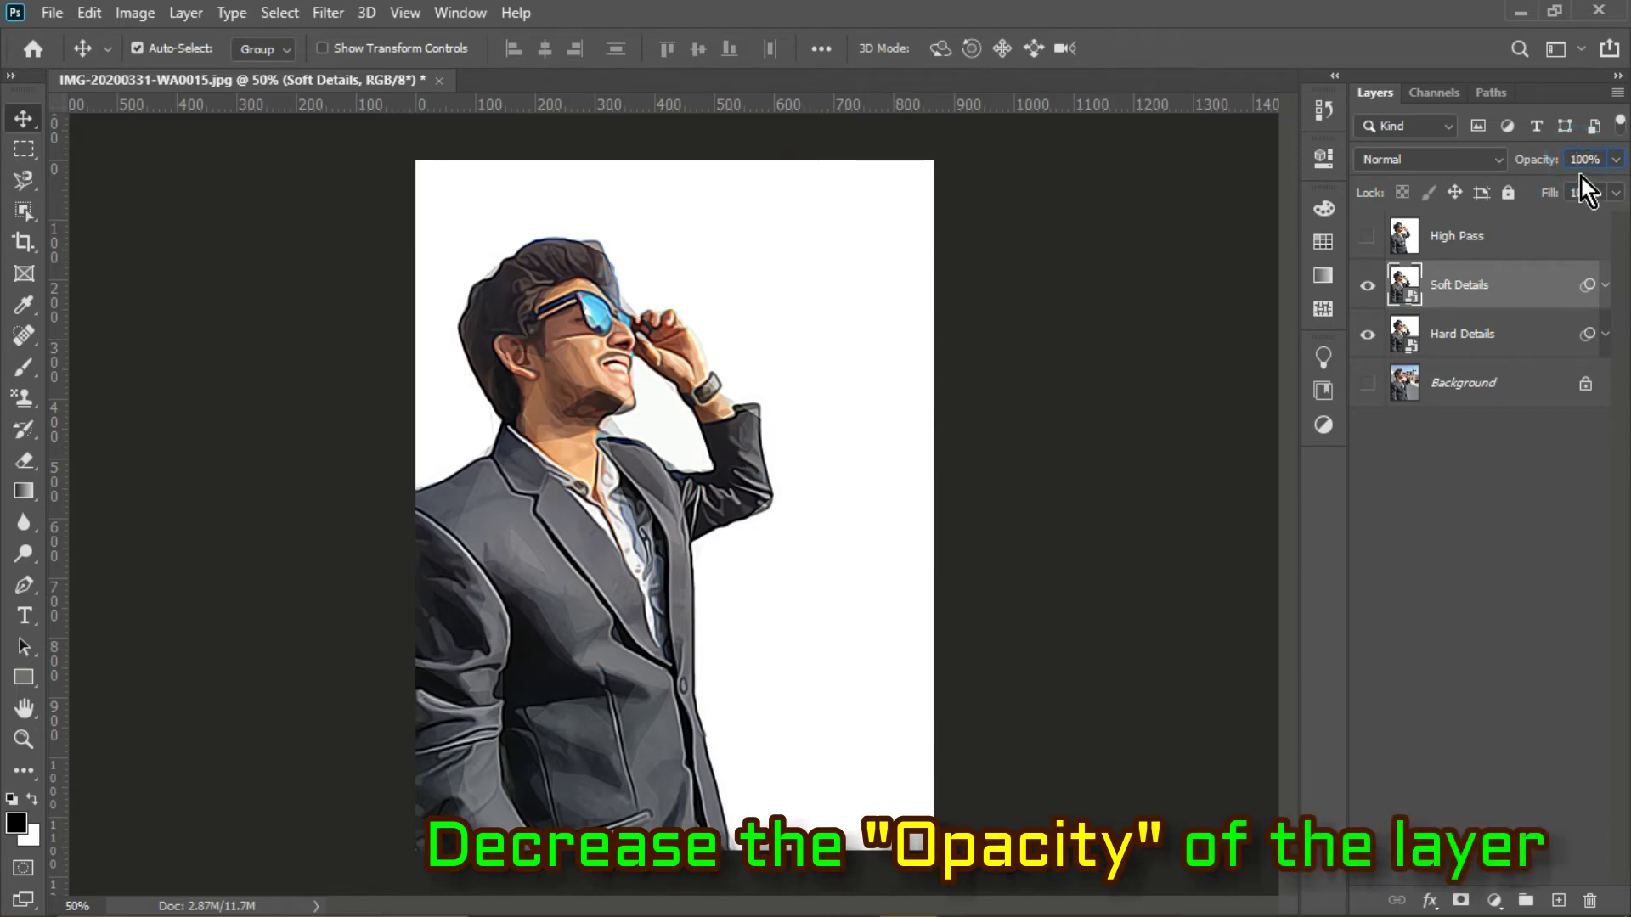
type("50")
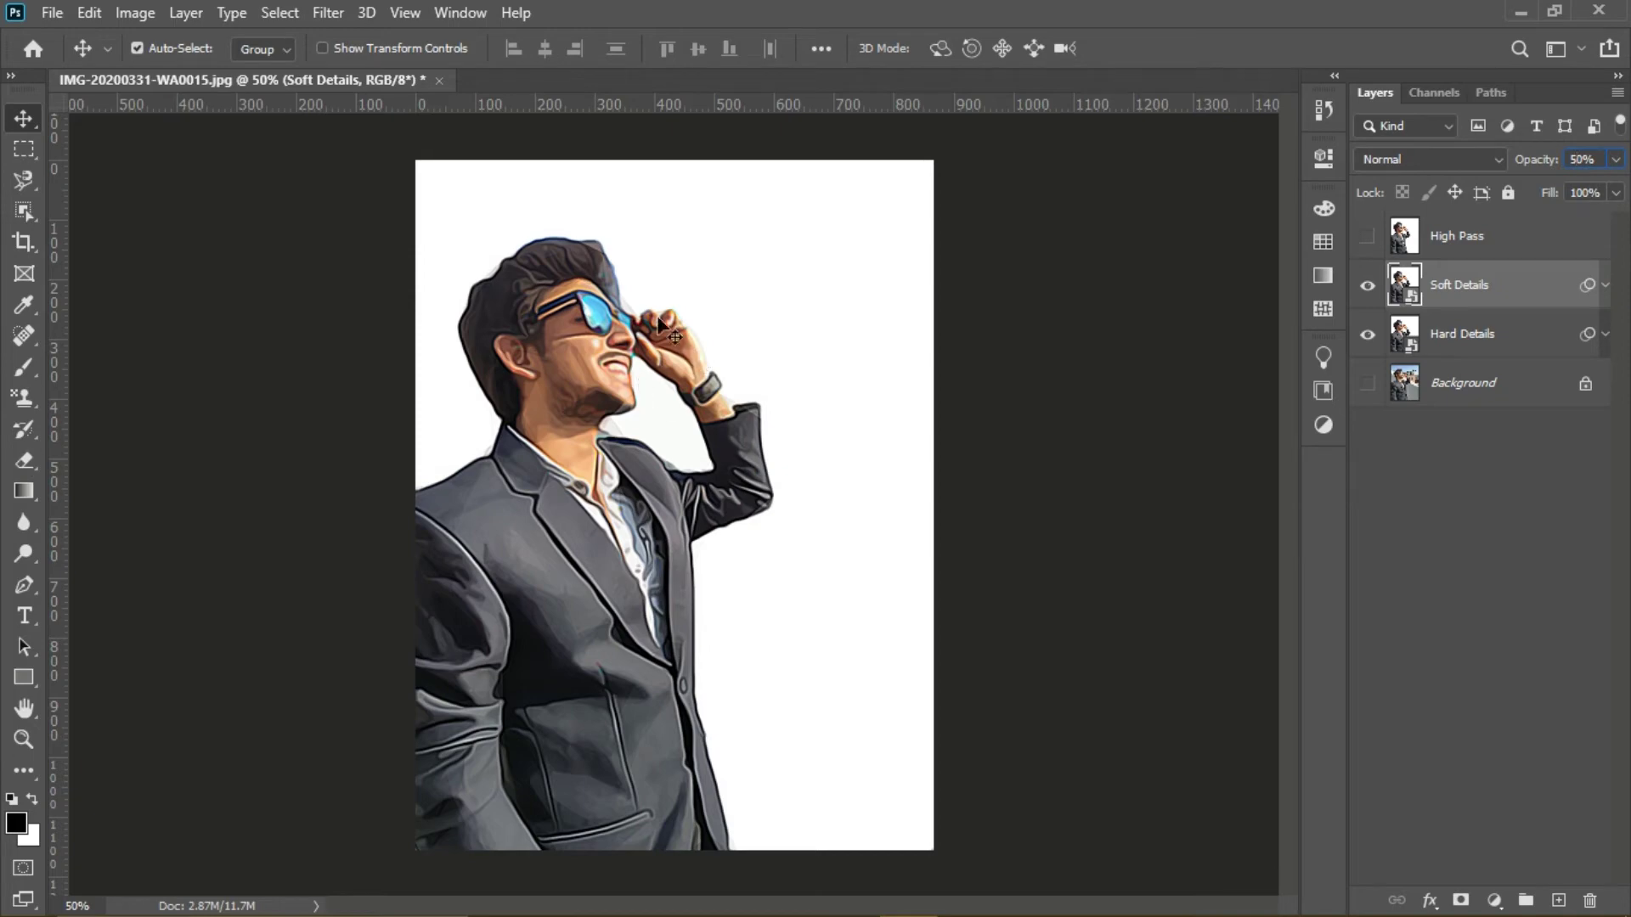
Select the High Pass layer and make it visible
left_click(1492, 354)
left_click(1493, 293)
left_click(1489, 246)
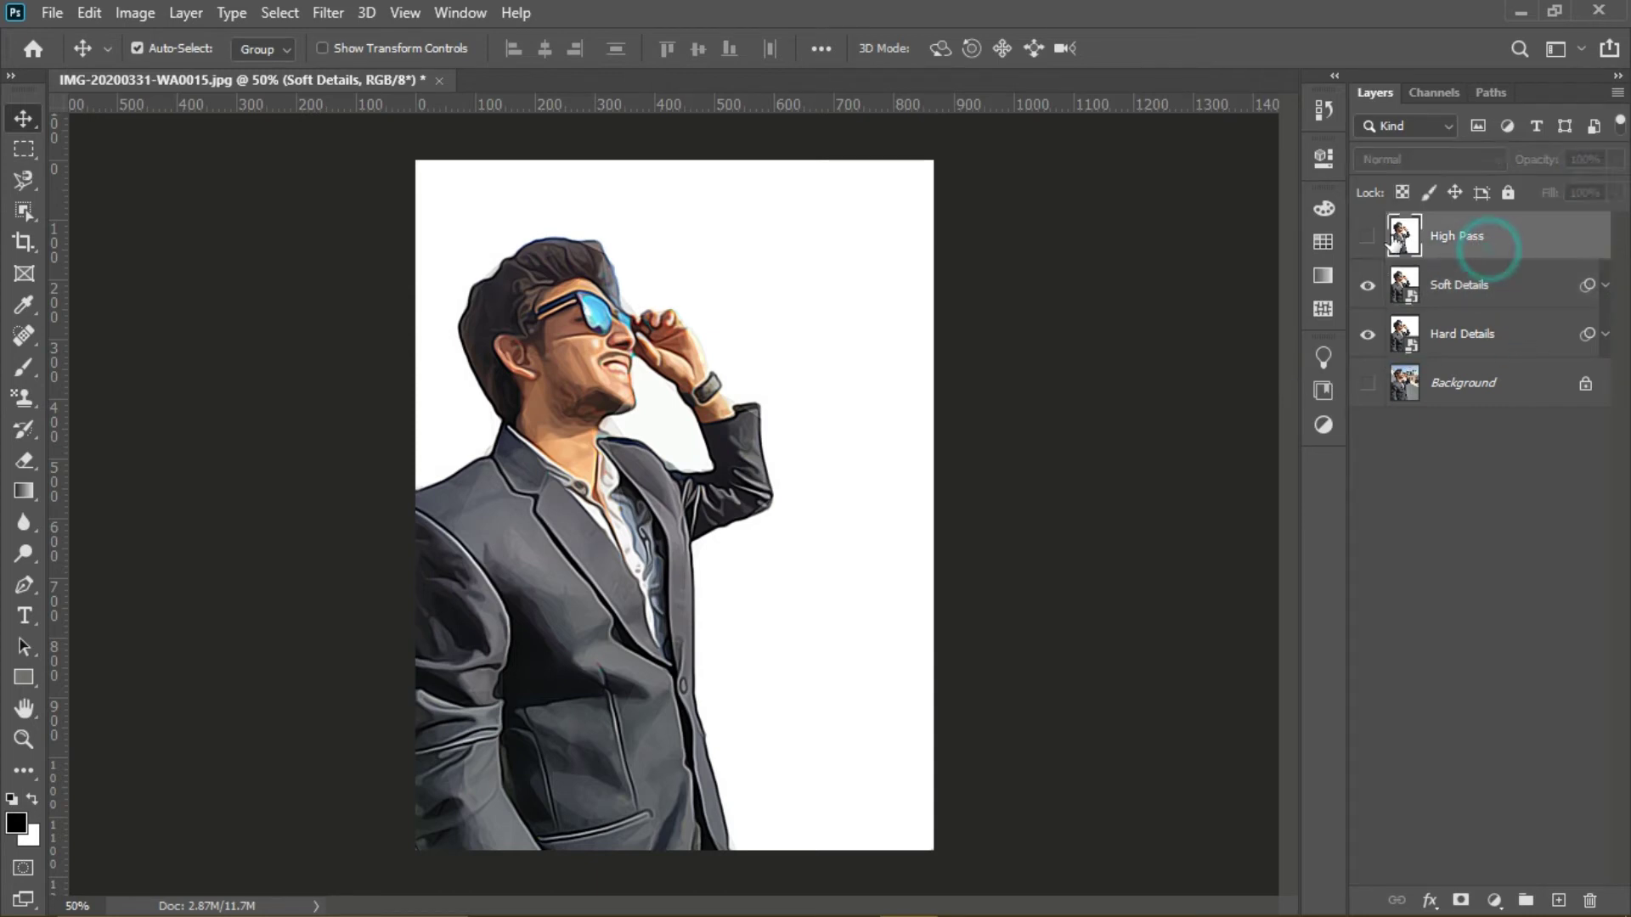
left_click(1365, 239)
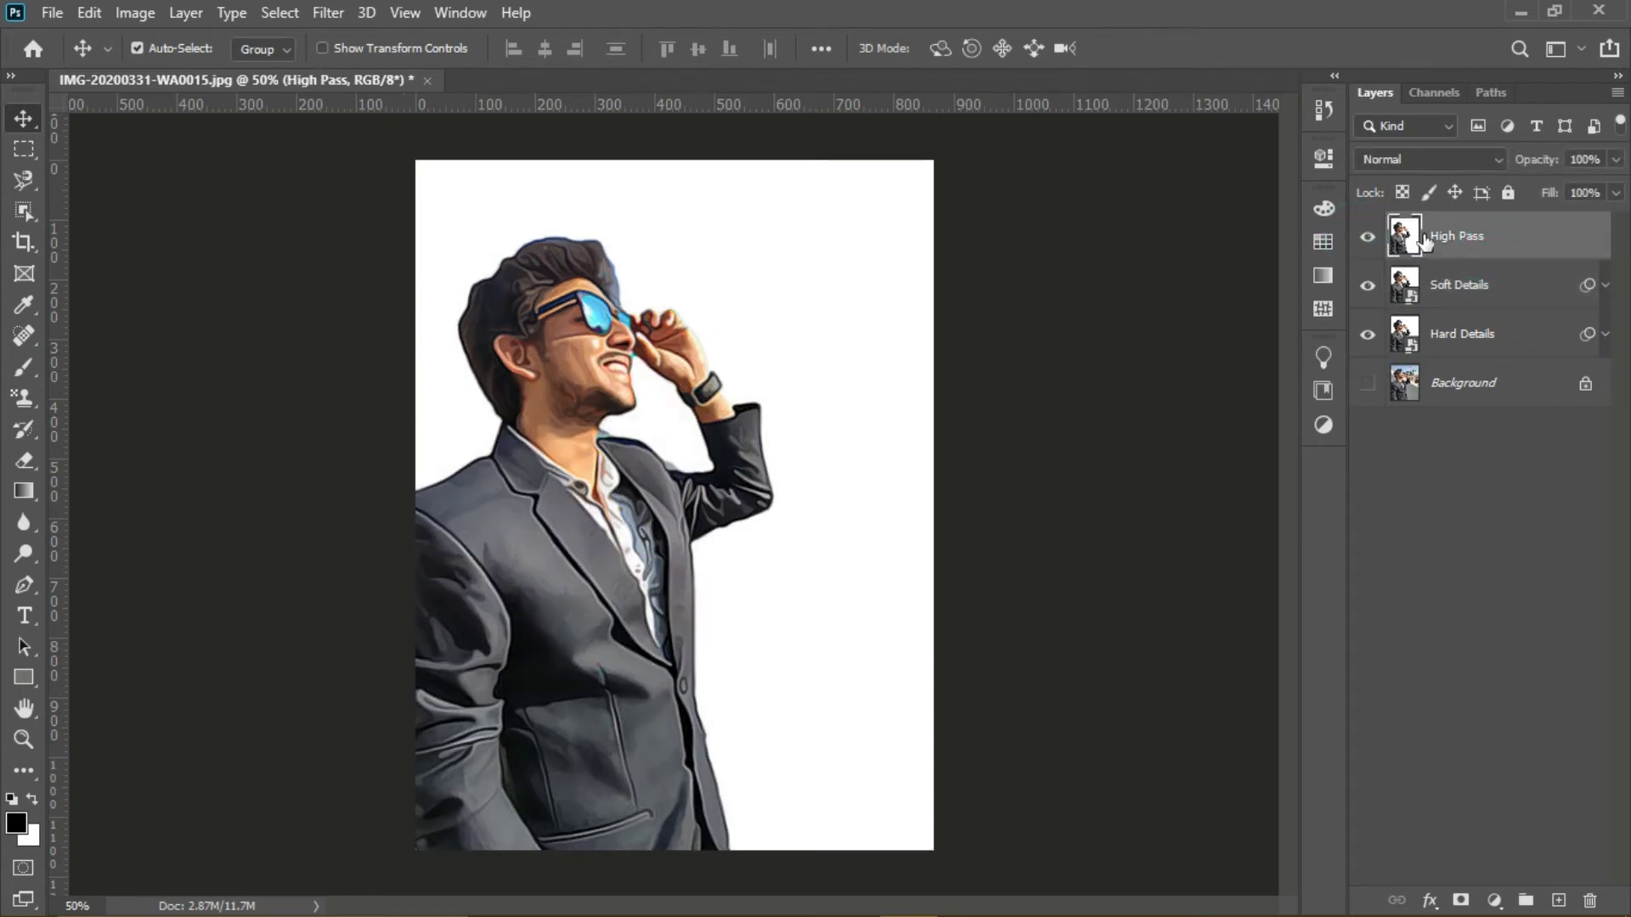
Apply the High Pass filter to the High Pass layer with a radius of 2.0 pixels
left_click(324, 8)
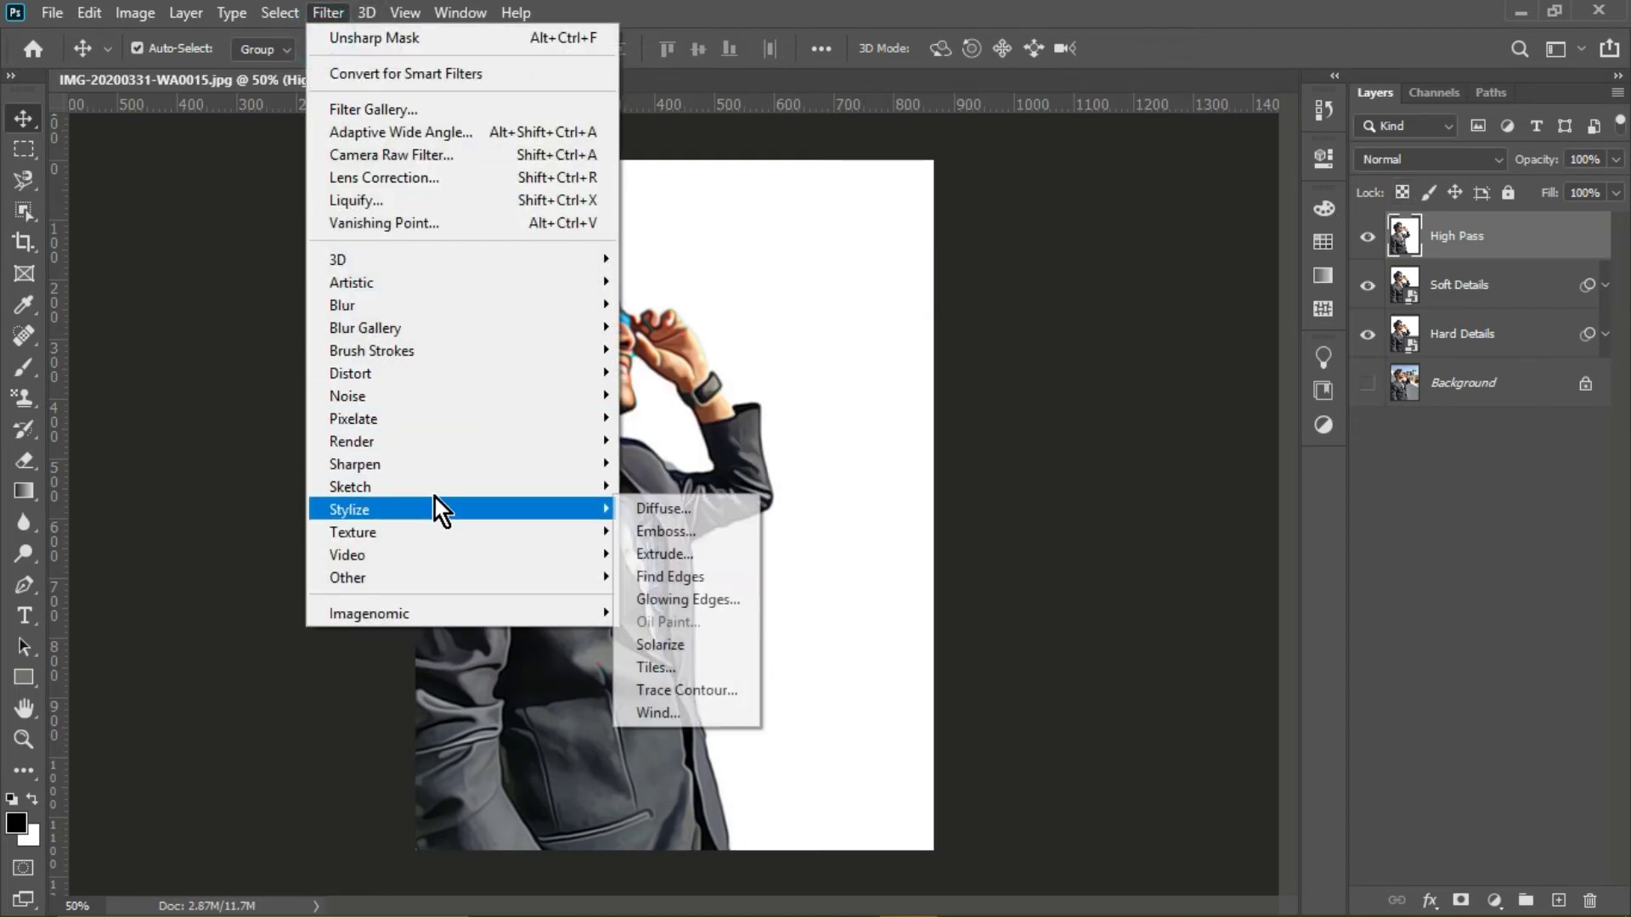
mouse_move(420, 576)
left_click(696, 598)
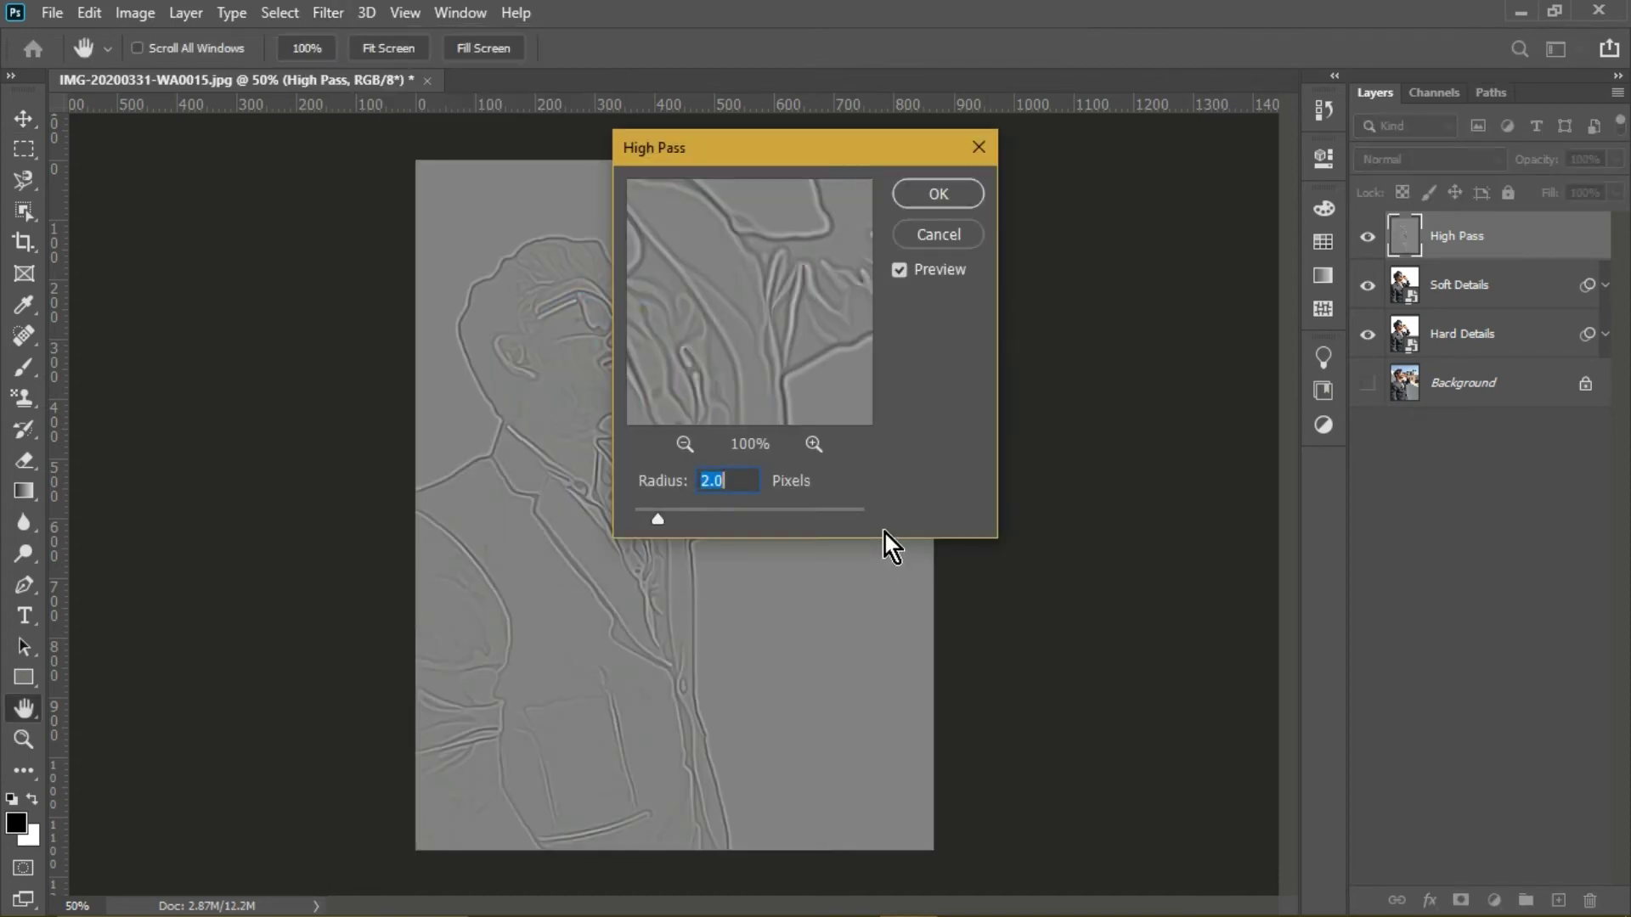
left_click(729, 481)
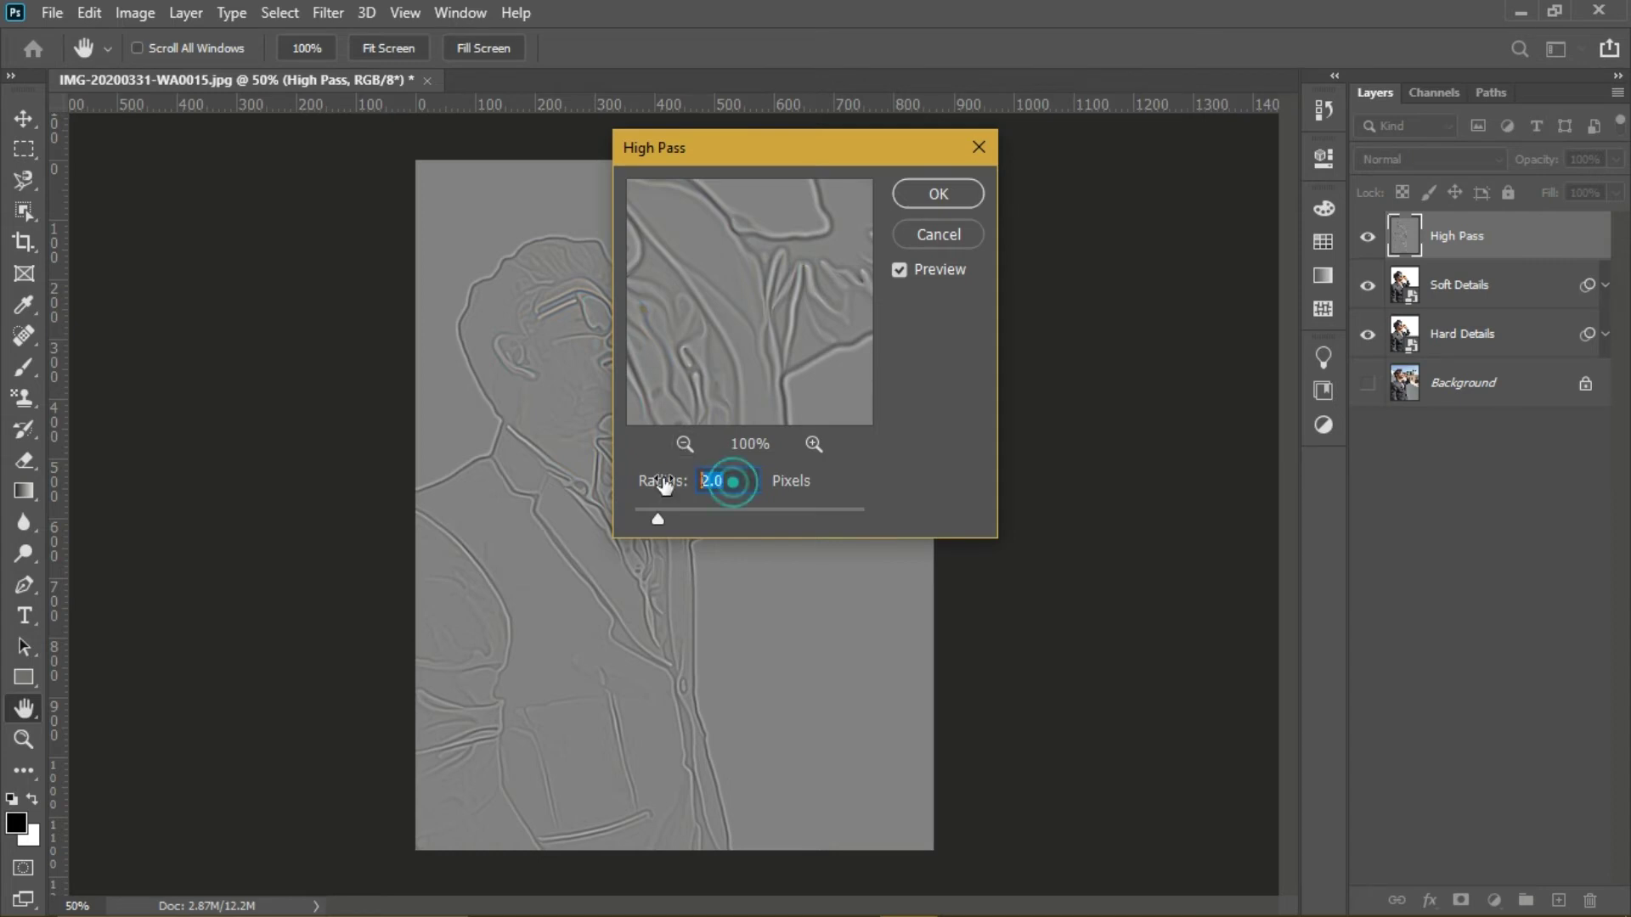
key("BackSpace")
key("BackSpace")
left_click(825, 457)
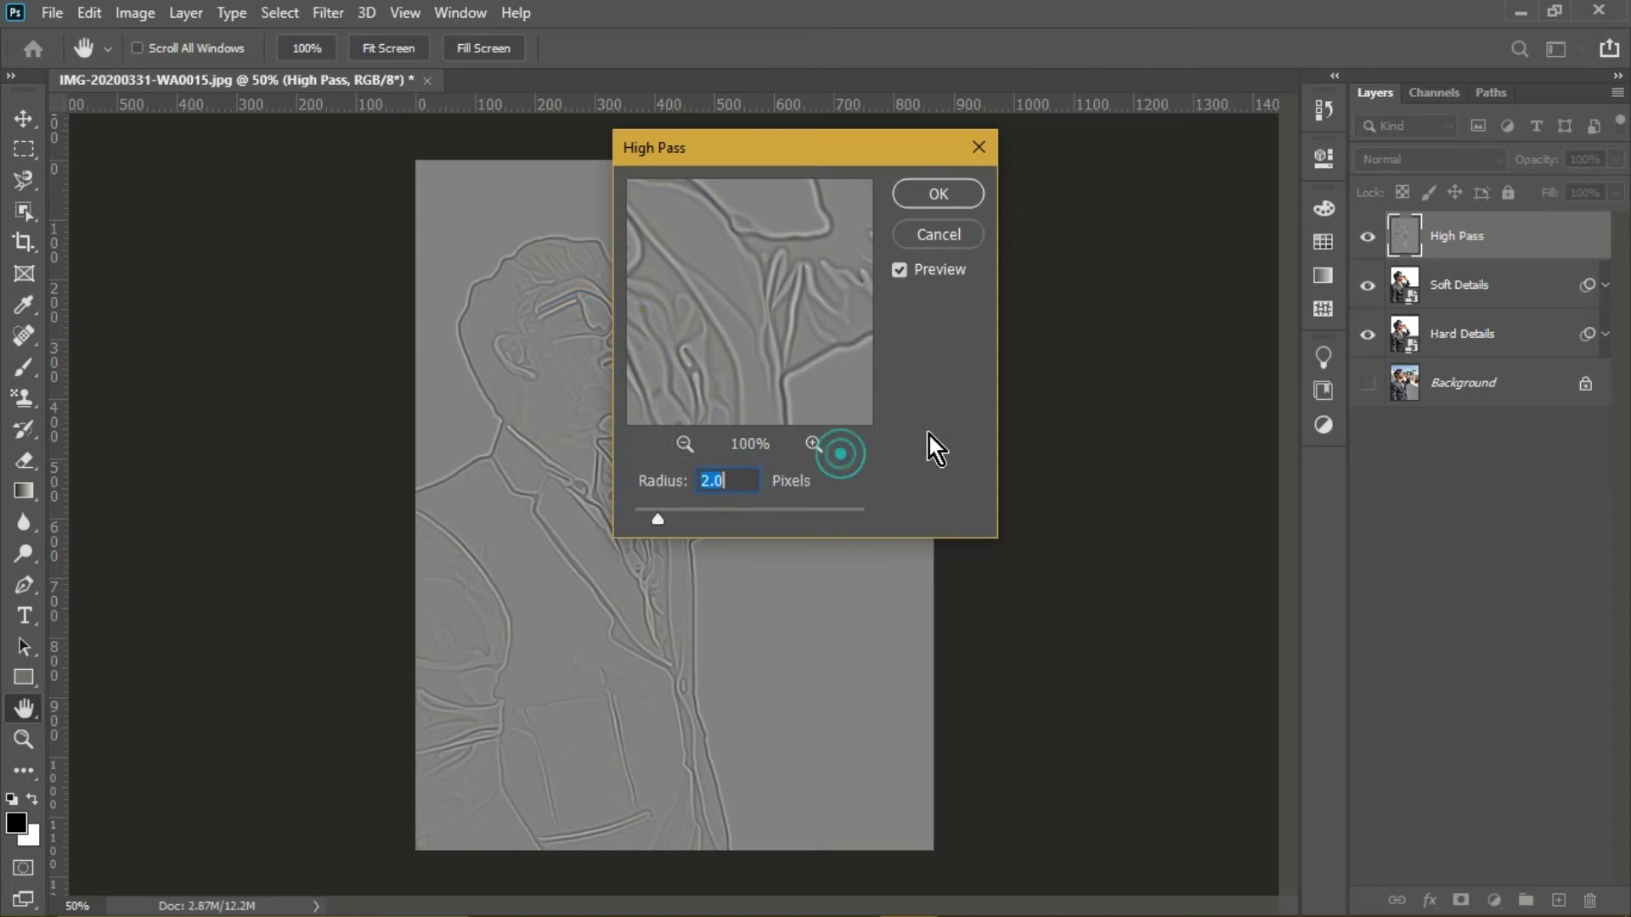
left_click(939, 195)
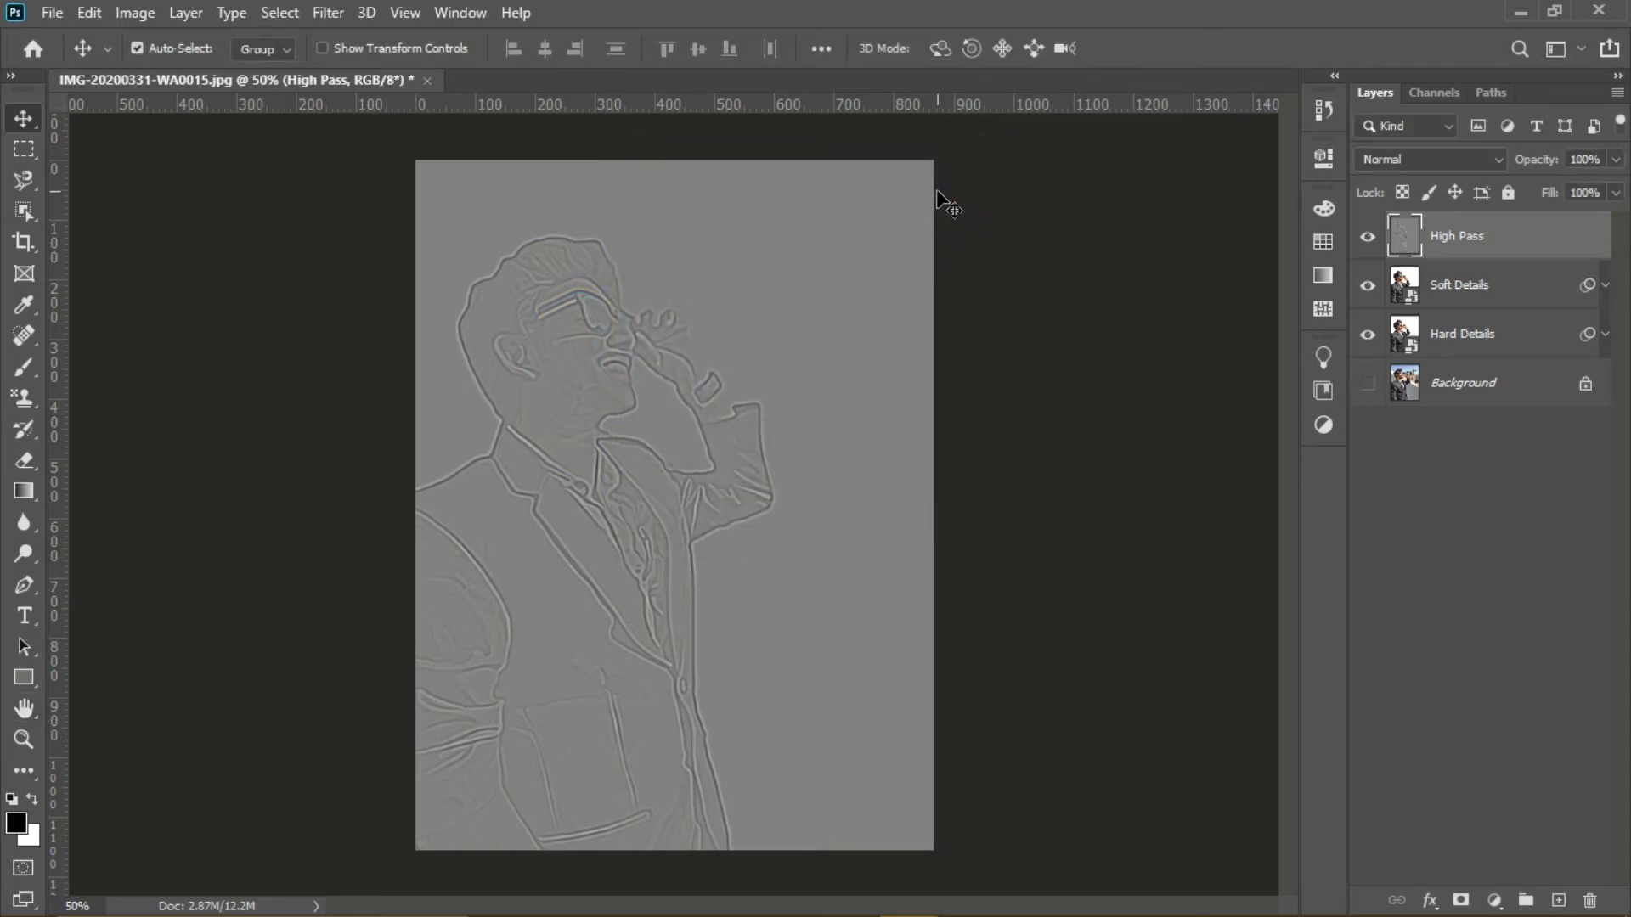
Set the High Pass layer's blending mode to Overlay
left_click(1436, 163)
key("Down")
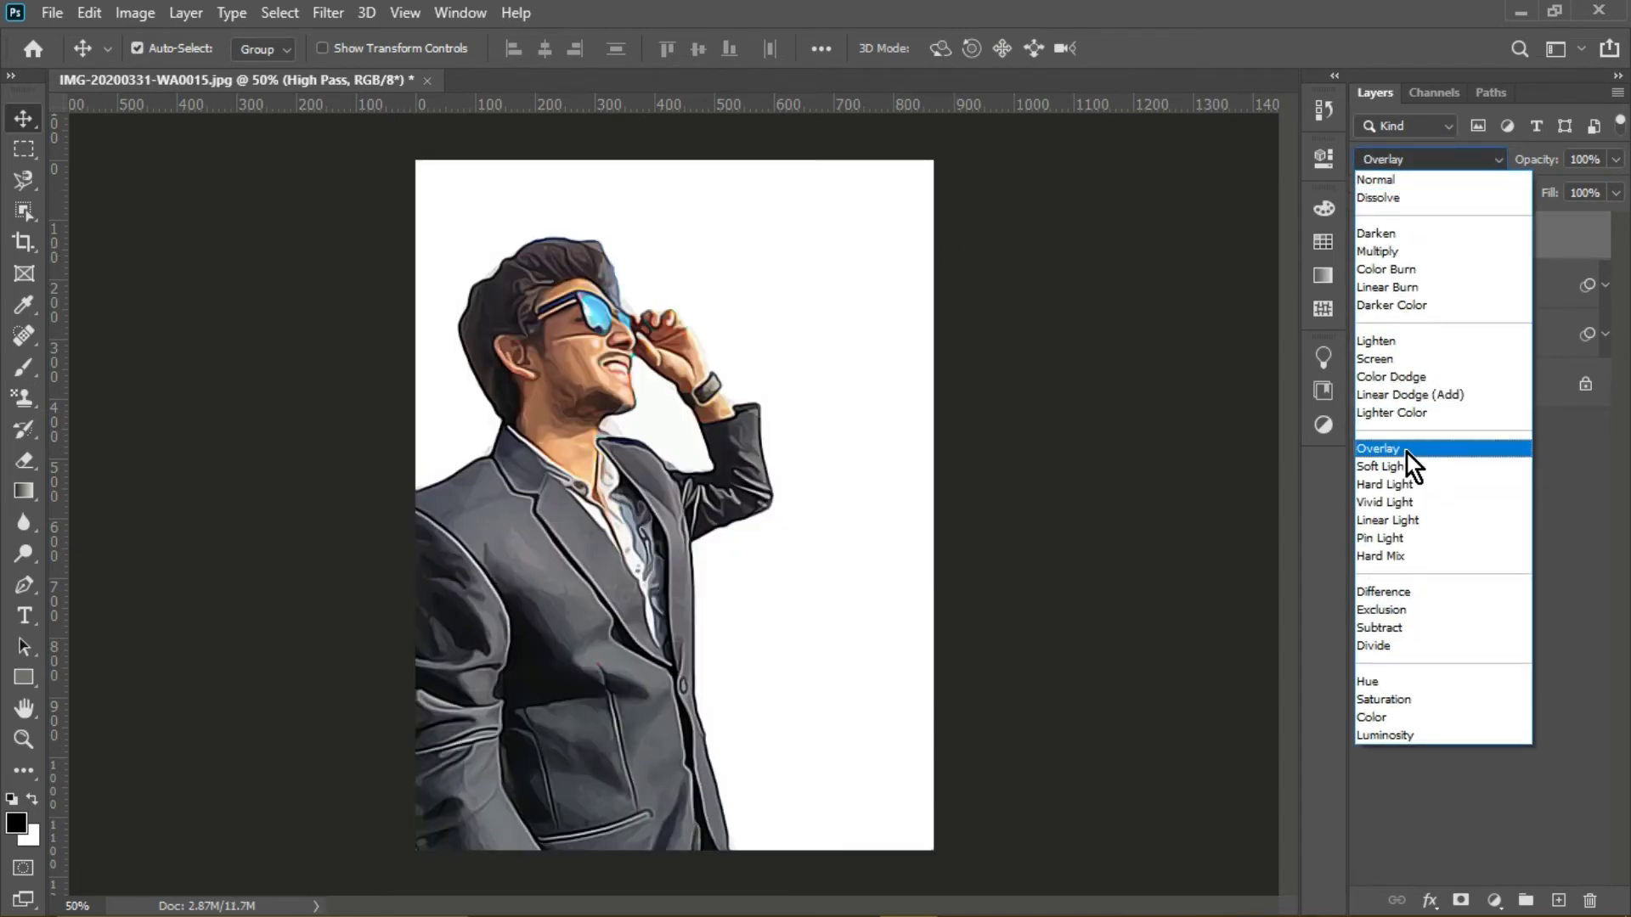
left_click(1407, 451)
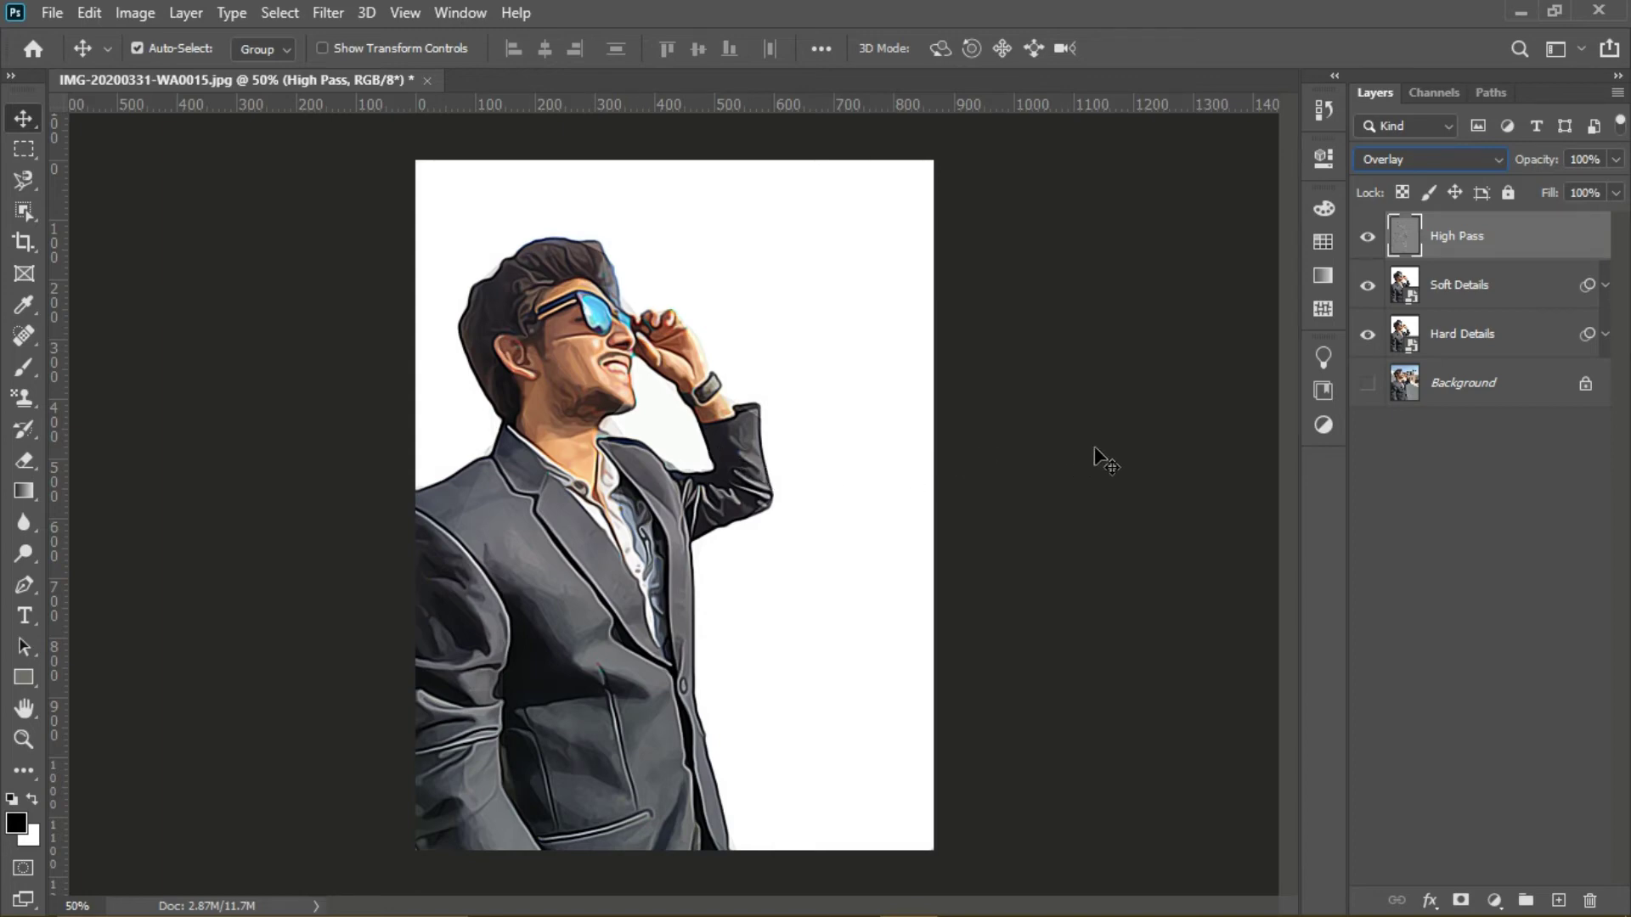
Group the High Pass, Soft Details and Hard Details layers and name the group Effect
left_click(1497, 330, "shift")
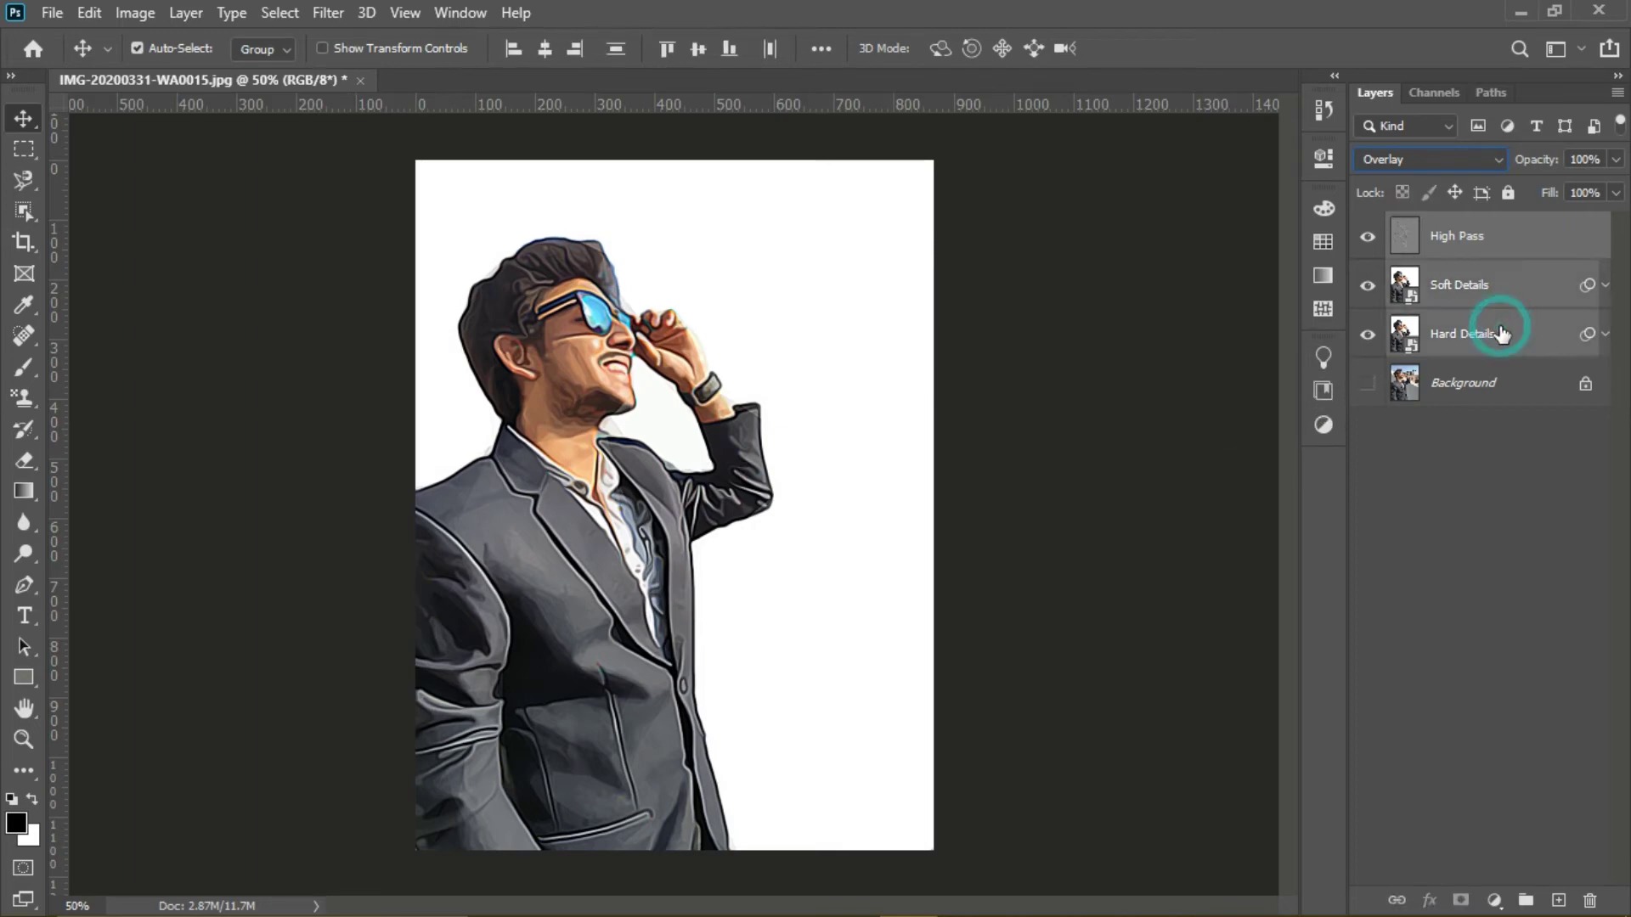
left_click_drag(1505, 272, 1527, 900)
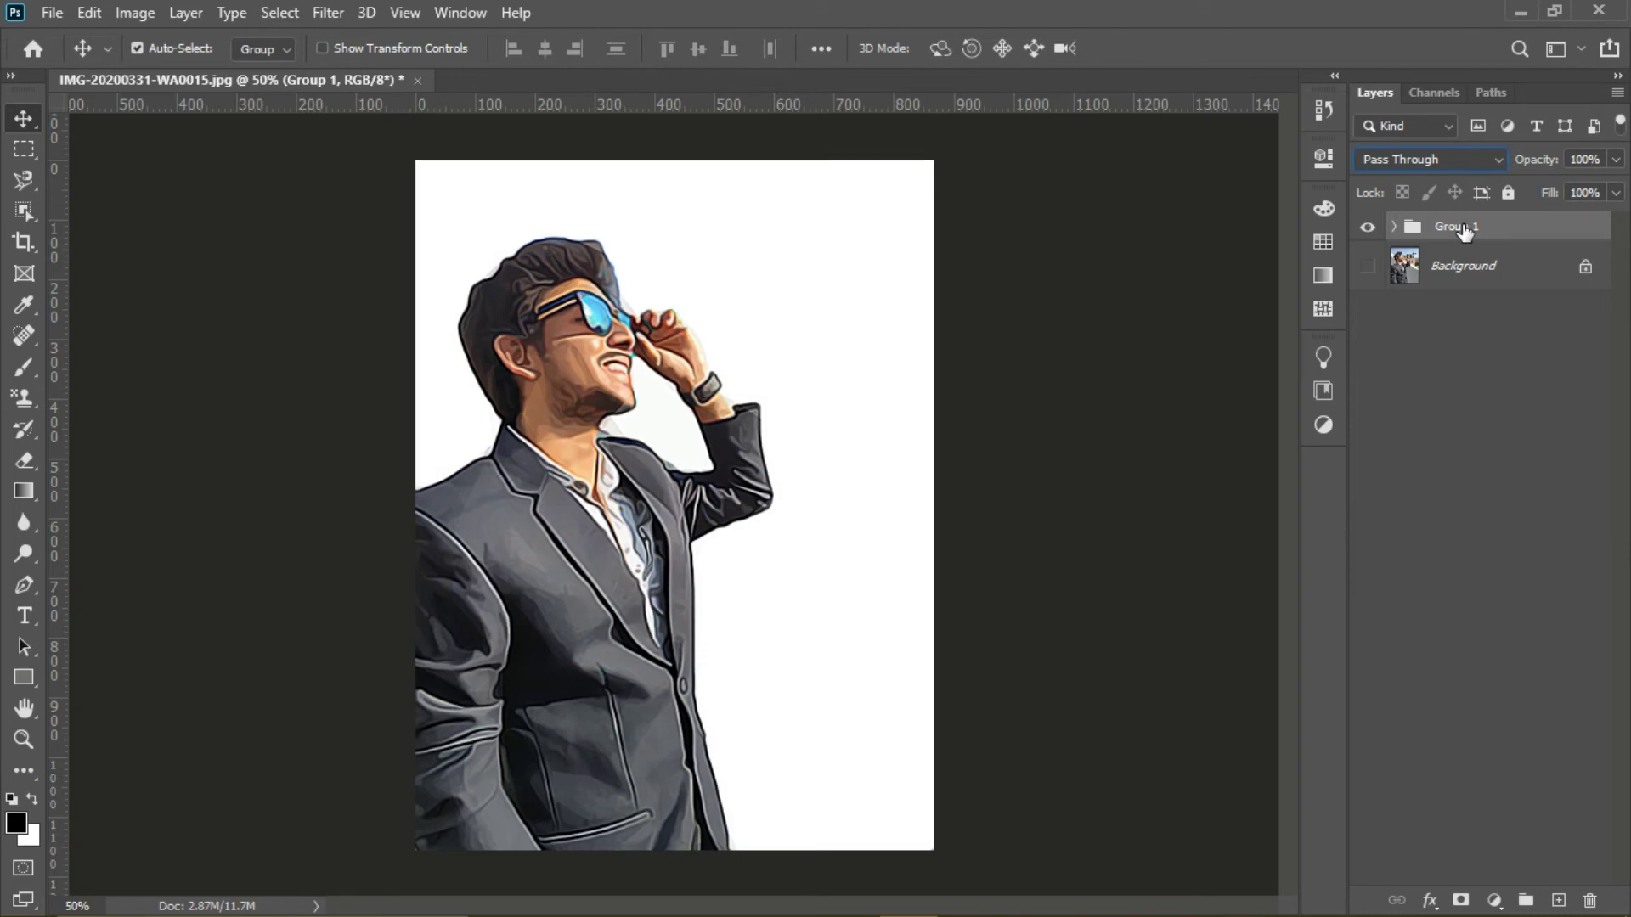
double_click(1463, 227)
type("Efe")
type("ect")
left_click(1461, 303)
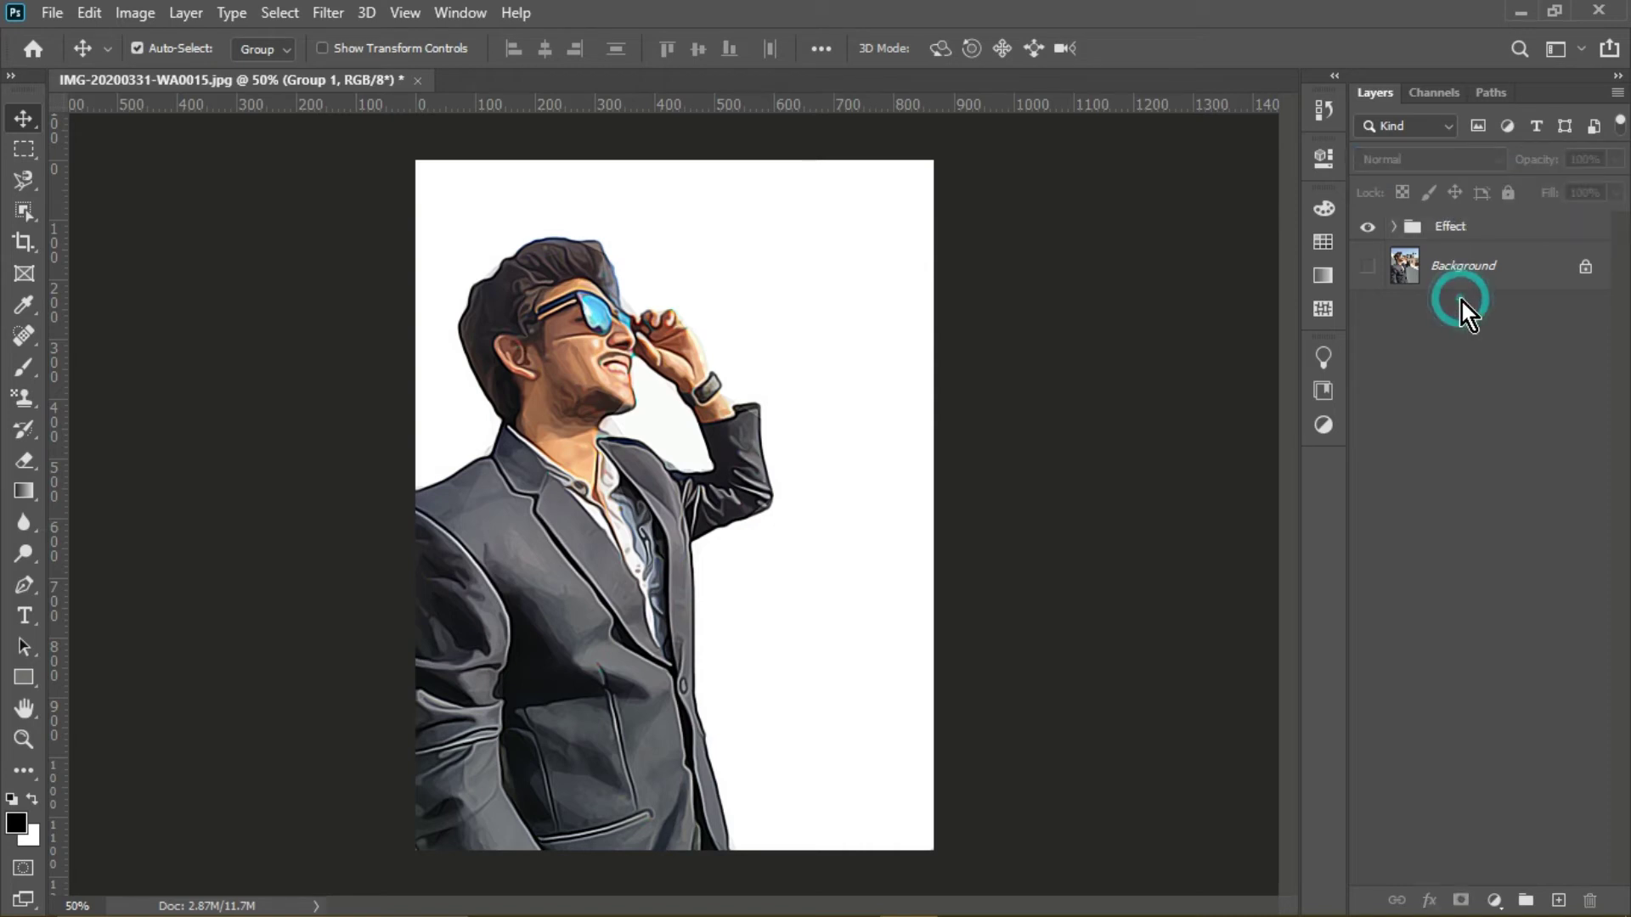
Add a Levels adjustment layer above the Effect group with input black point 18 and white point 238
left_click(1458, 242)
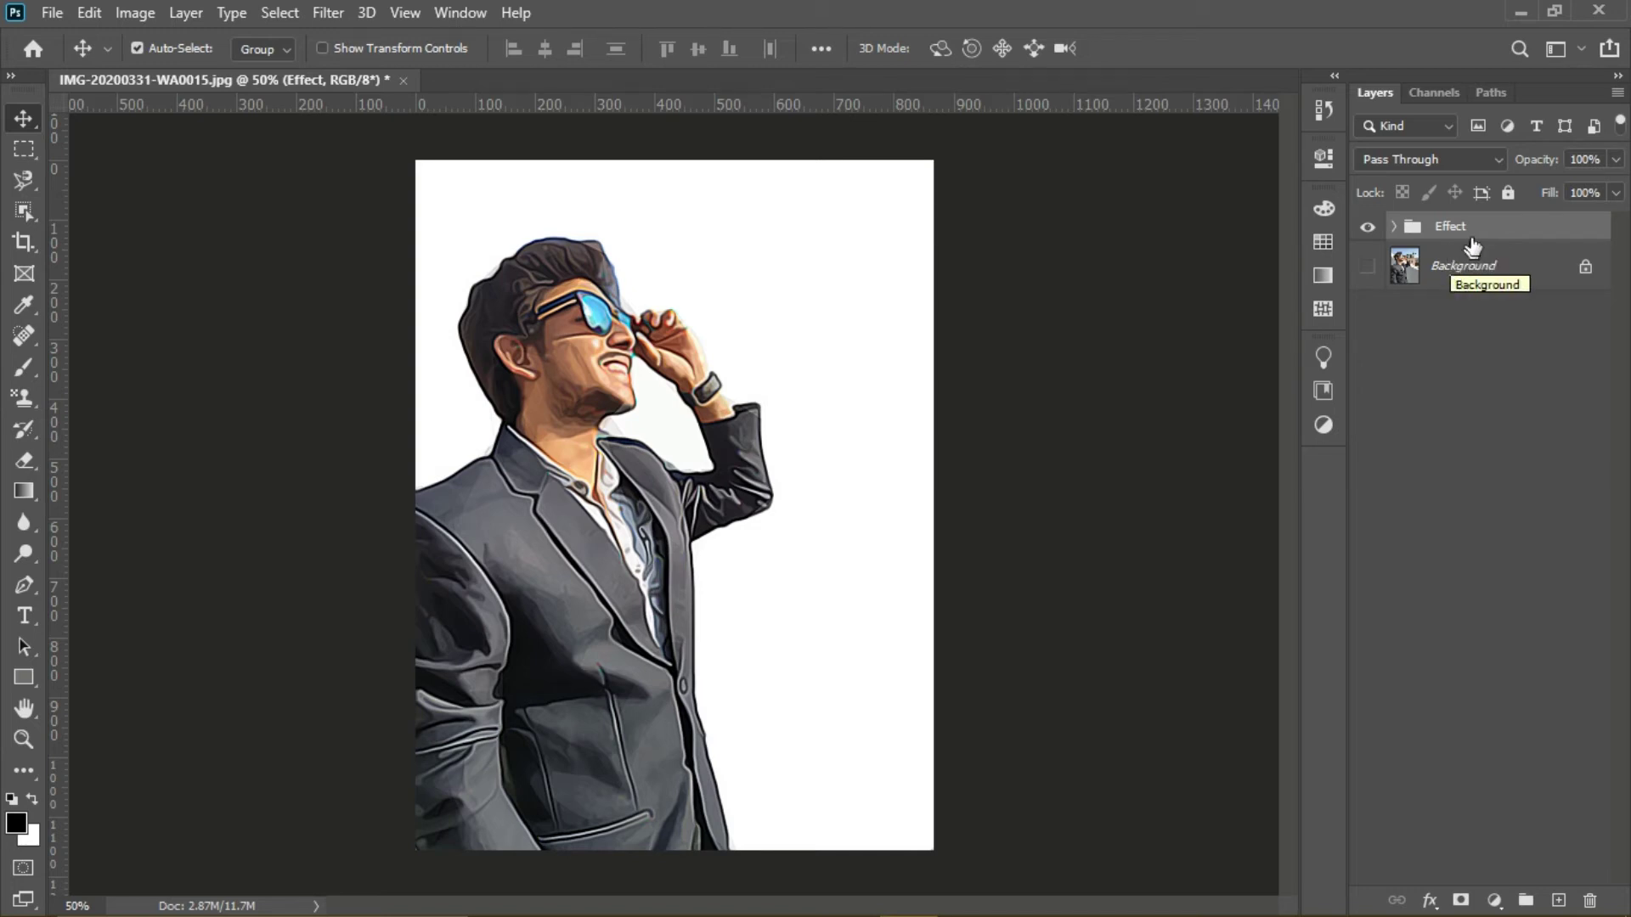
left_click(1494, 900)
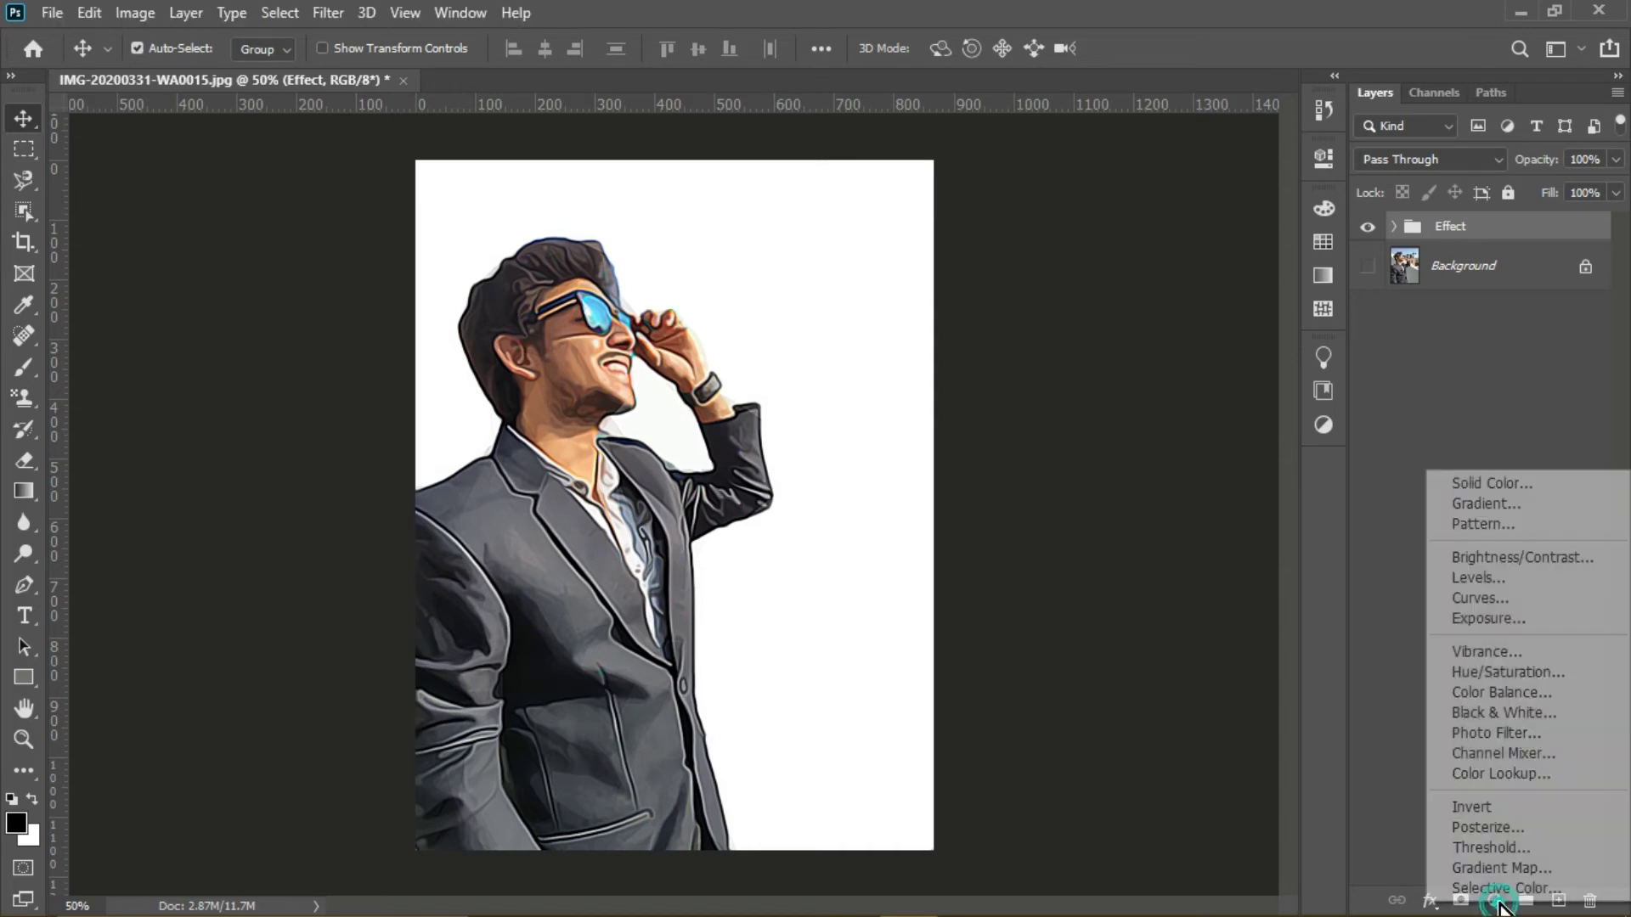
left_click(1513, 582)
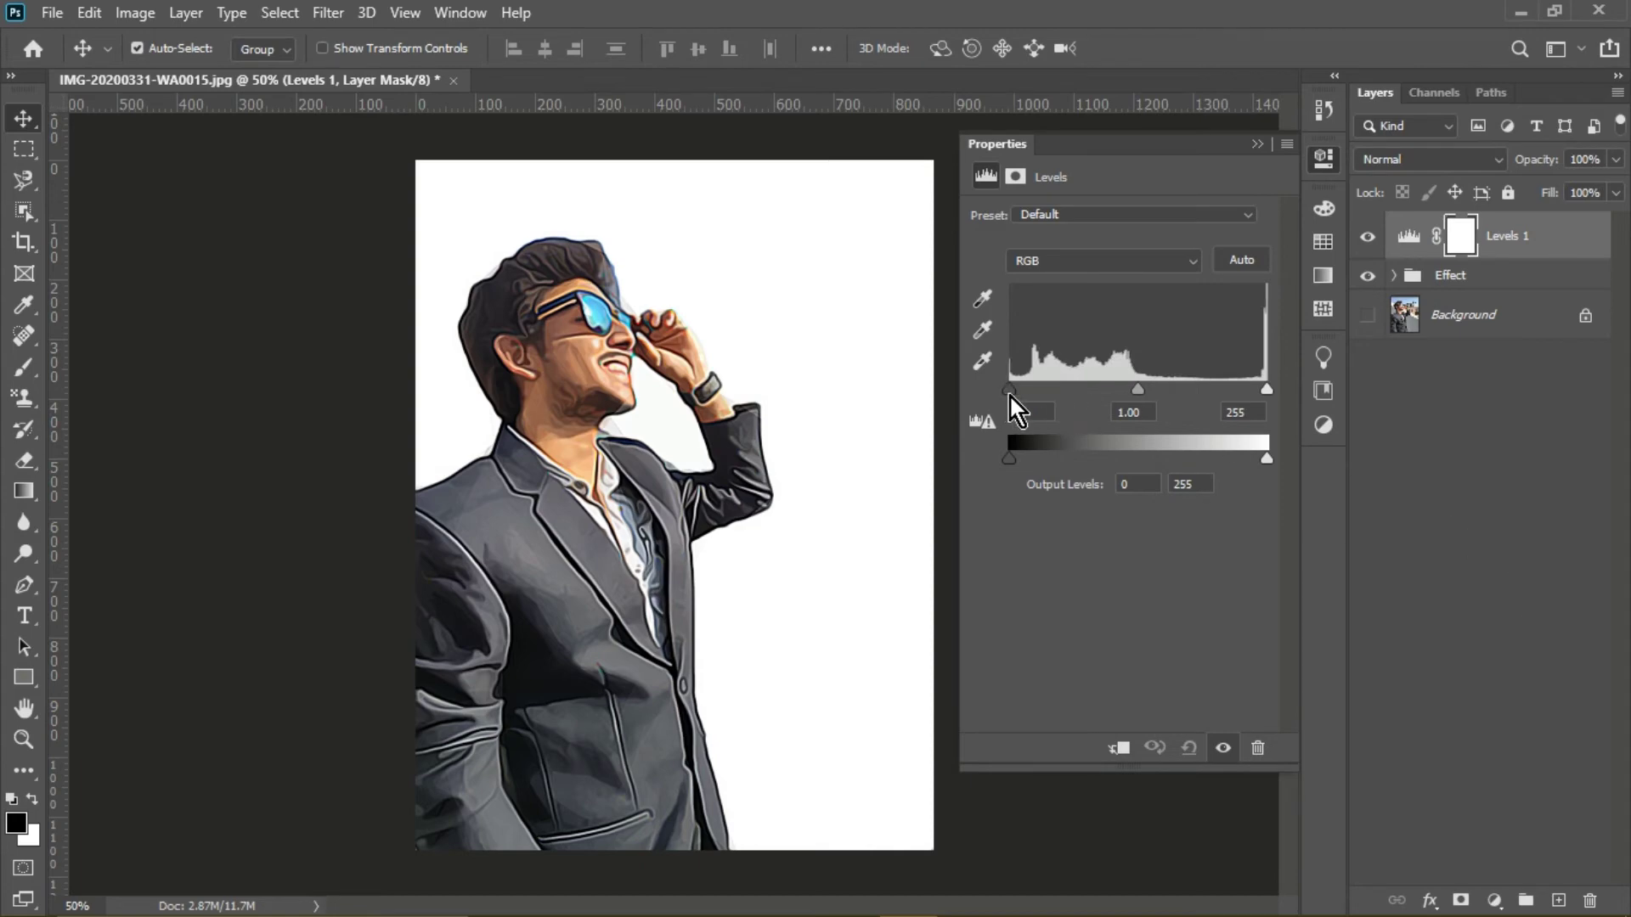
left_click_drag(1010, 391, 1033, 398)
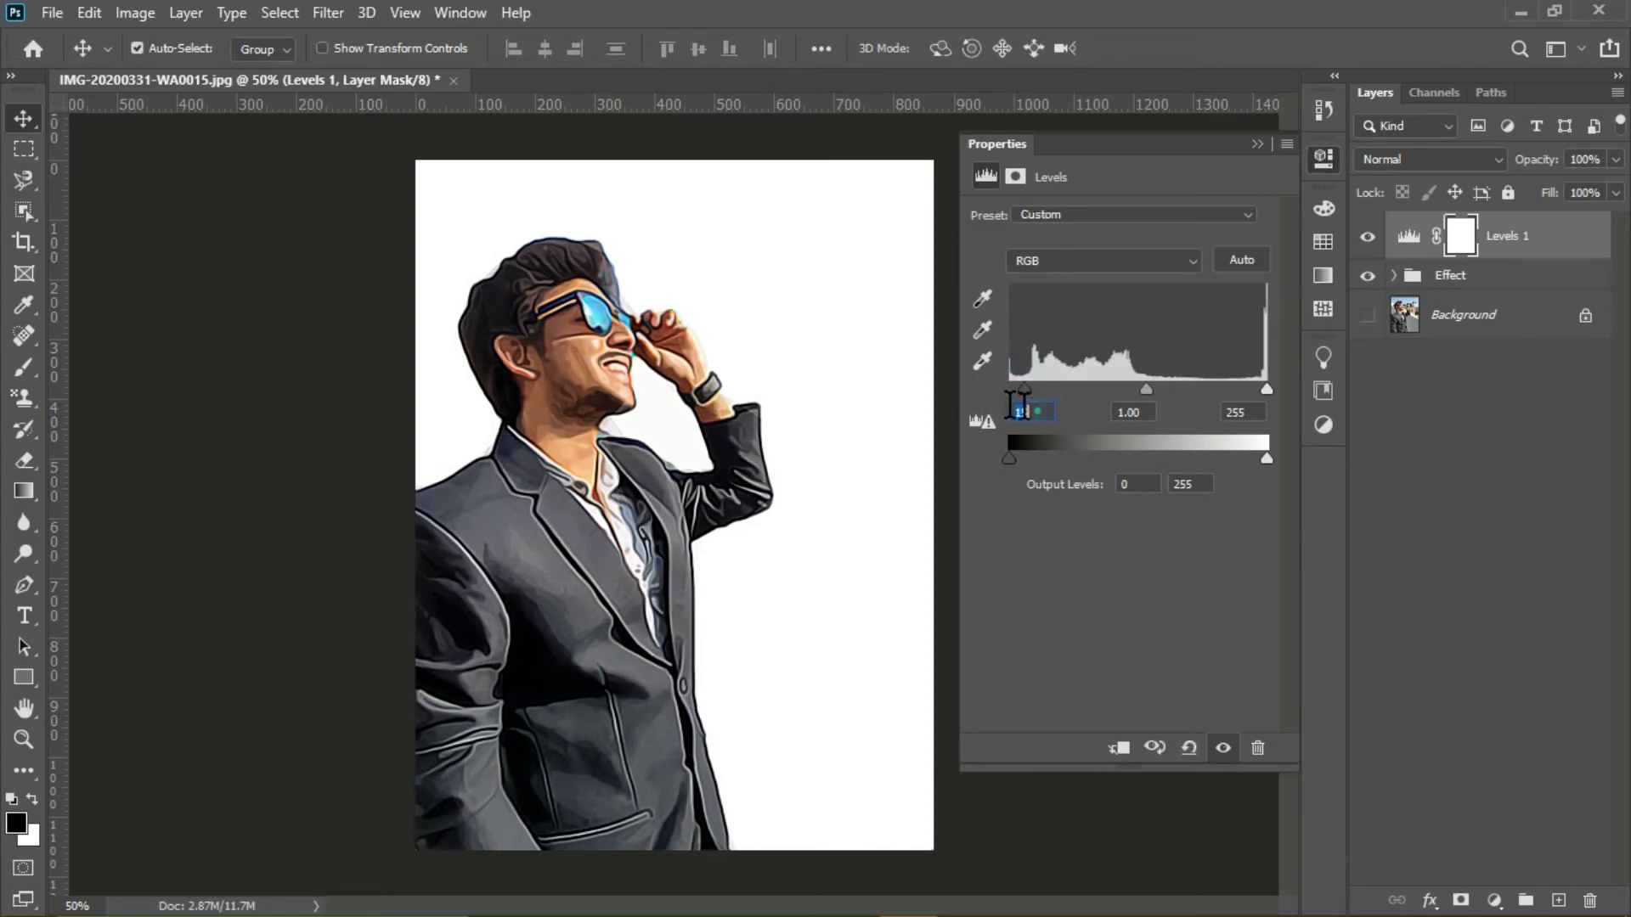
type("18")
left_click(1247, 413)
type("238")
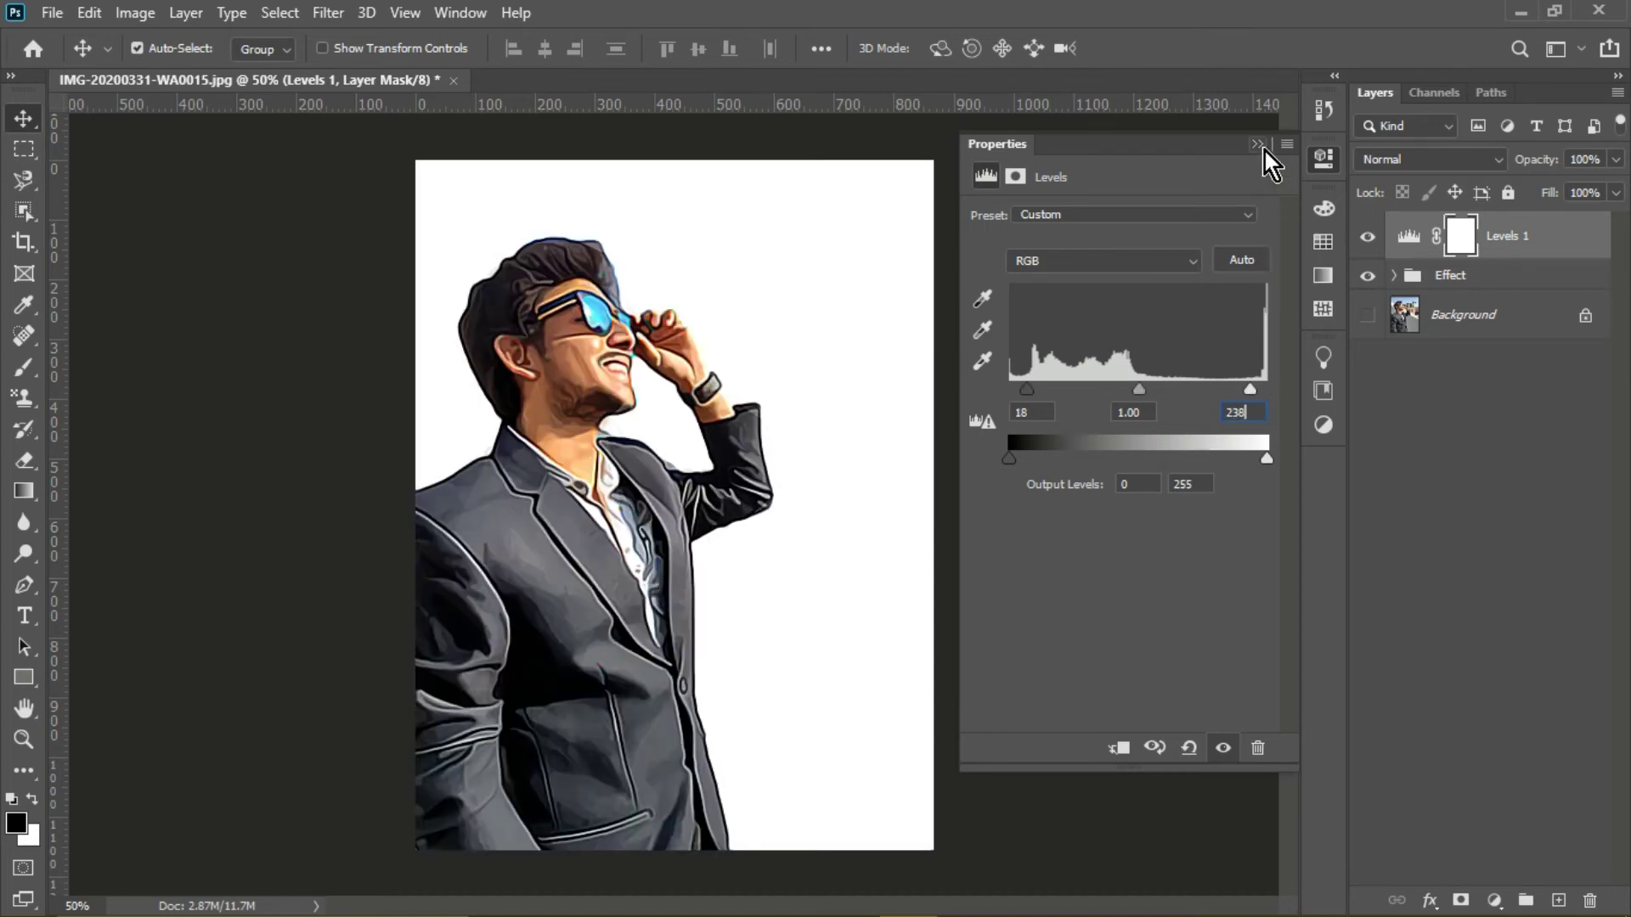
Add a Vibrance adjustment layer with Vibrance 25 and Saturation 7
left_click(1494, 900)
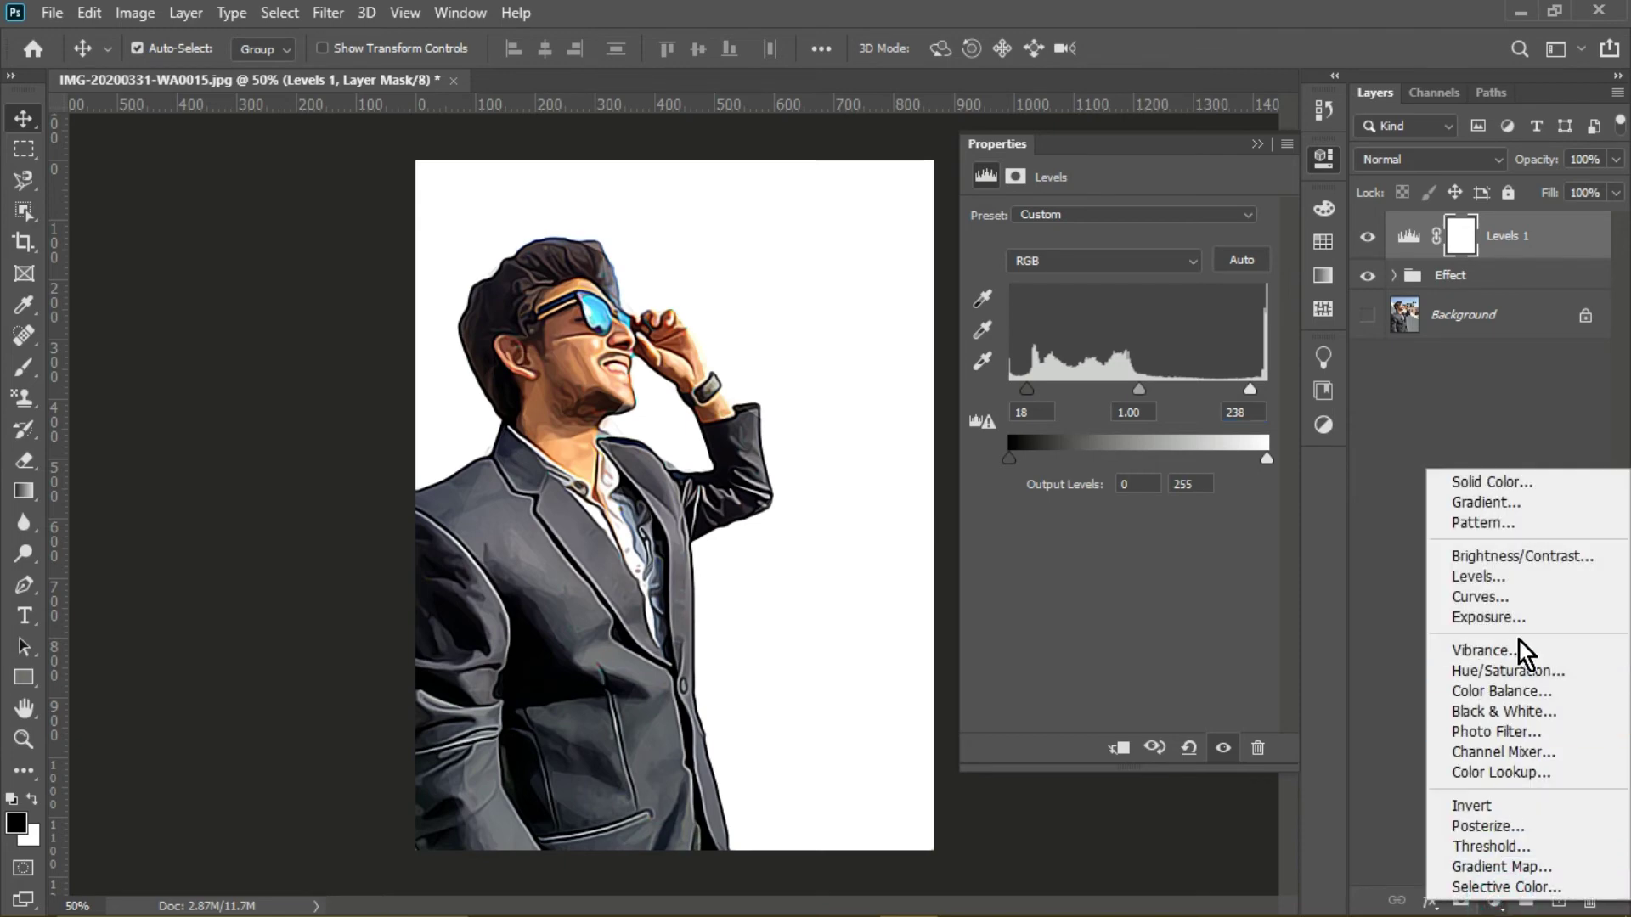
left_click(1517, 650)
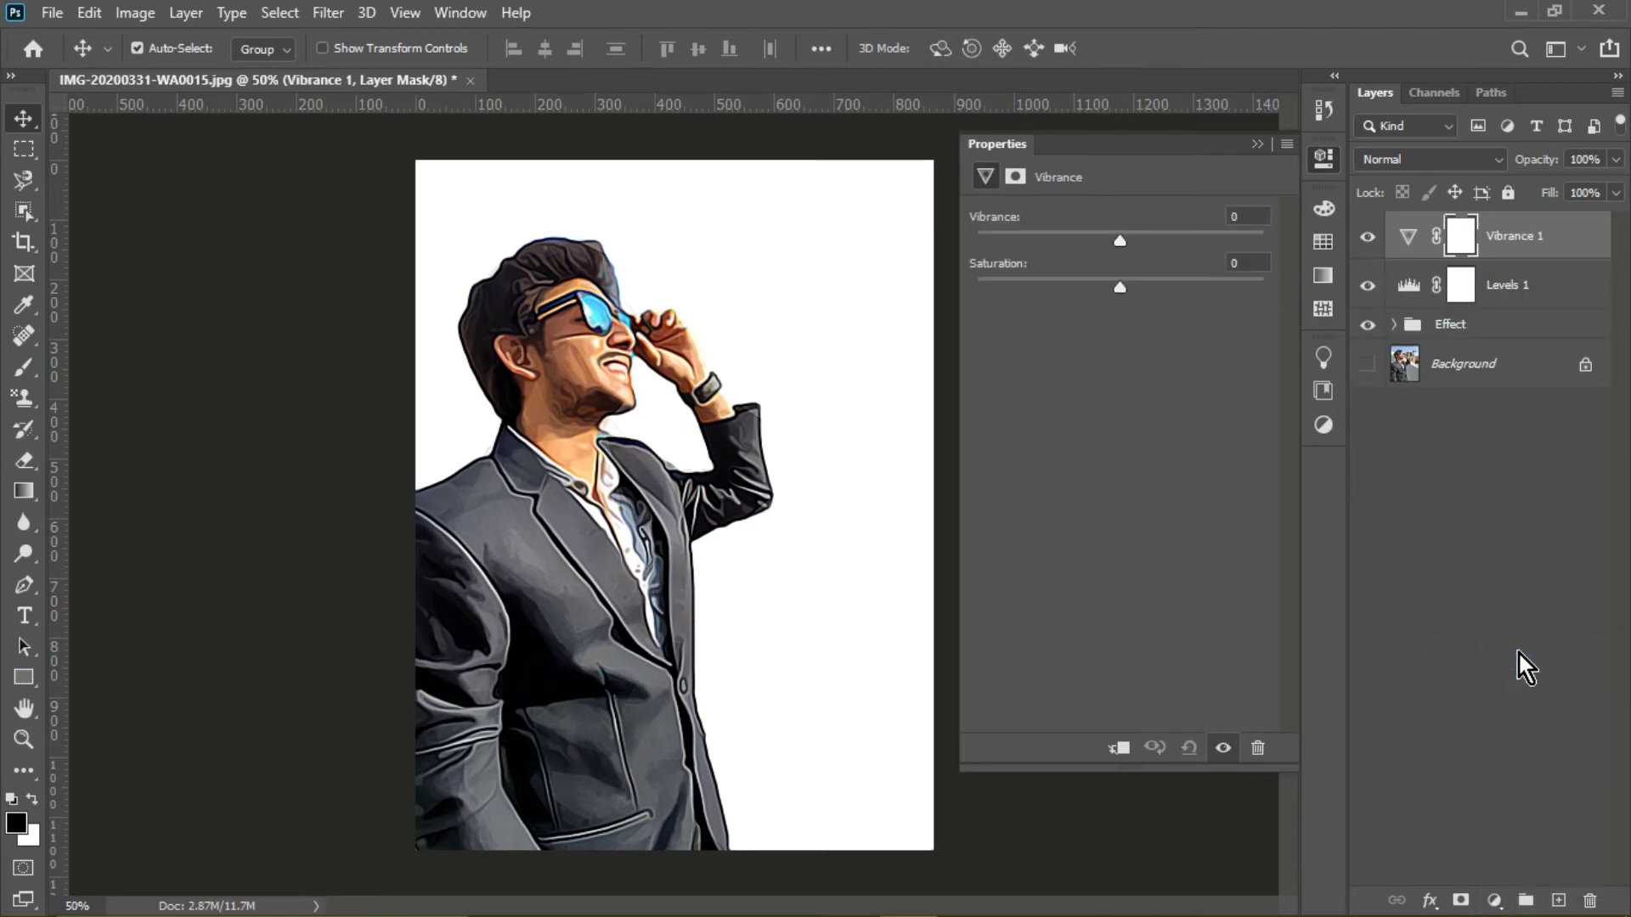
left_click(1242, 215)
type("25")
left_click(1245, 263)
type("7")
left_click(1257, 143)
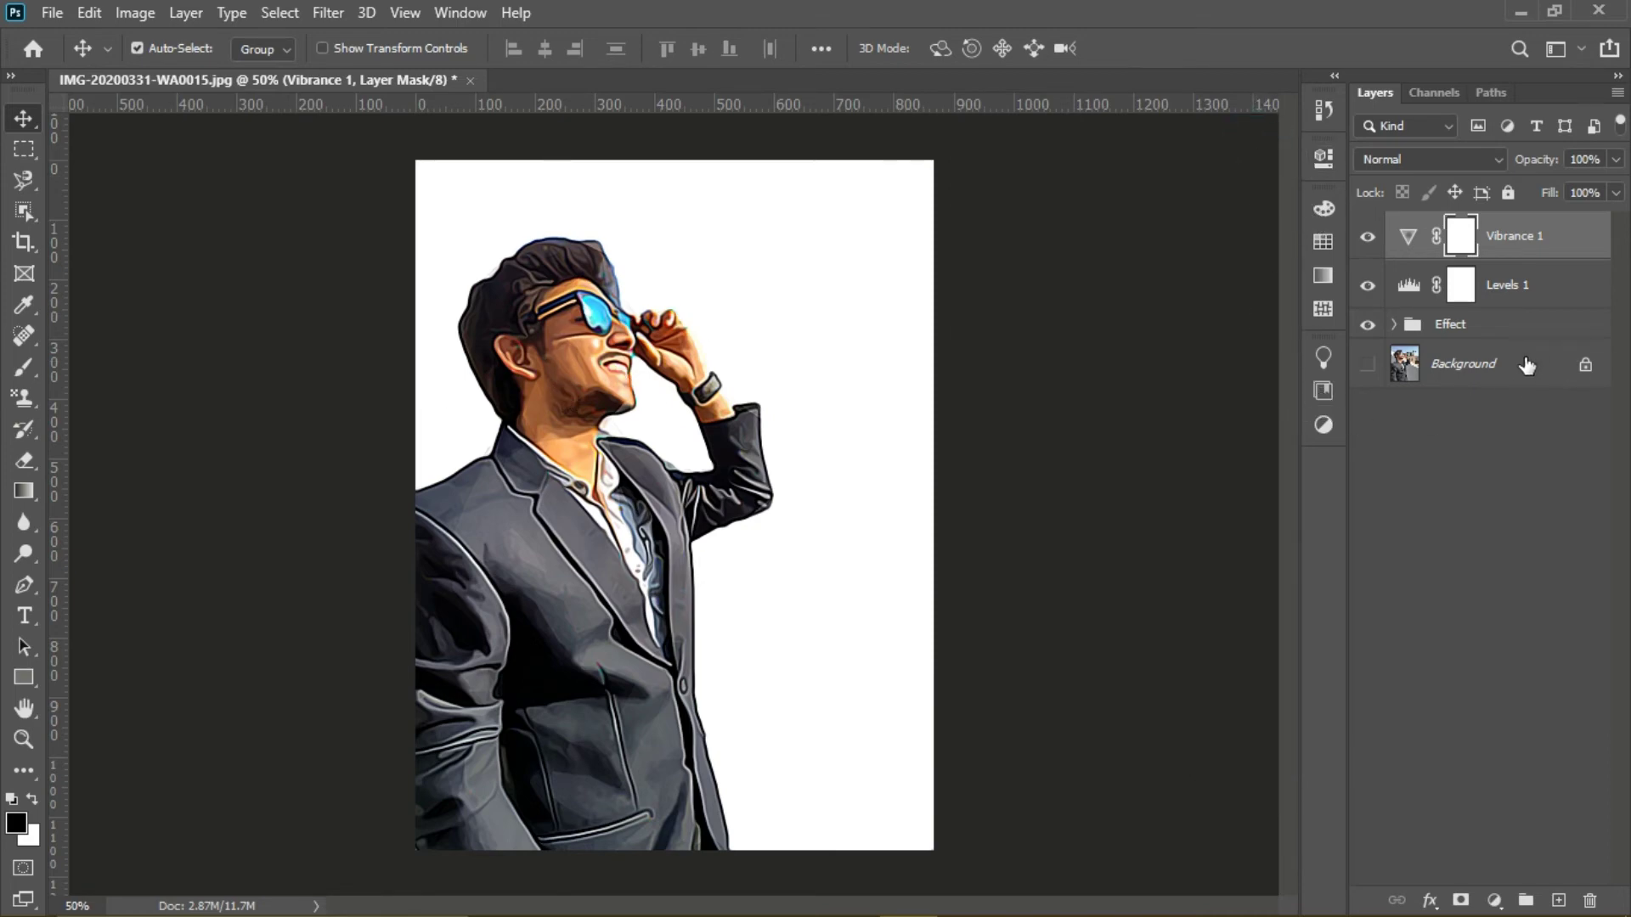
Add a Color Balance adjustment layer with Midtones set to Cyan-Red +13, Magenta-Green -9 and Yellow-Blue -4
left_click(1492, 902)
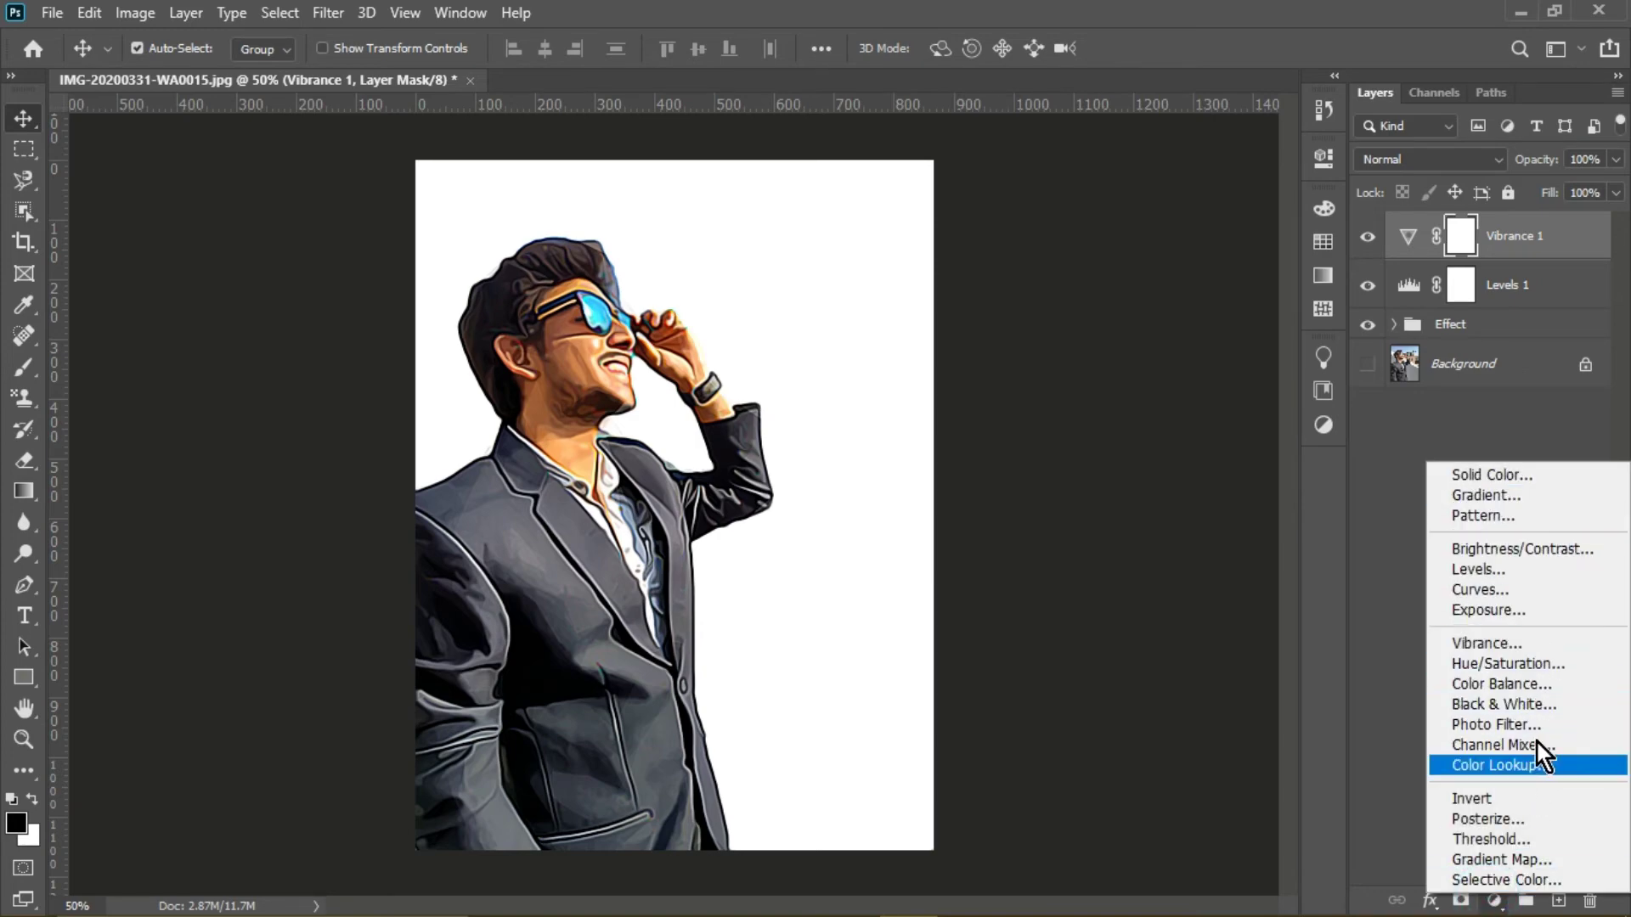
left_click(1538, 685)
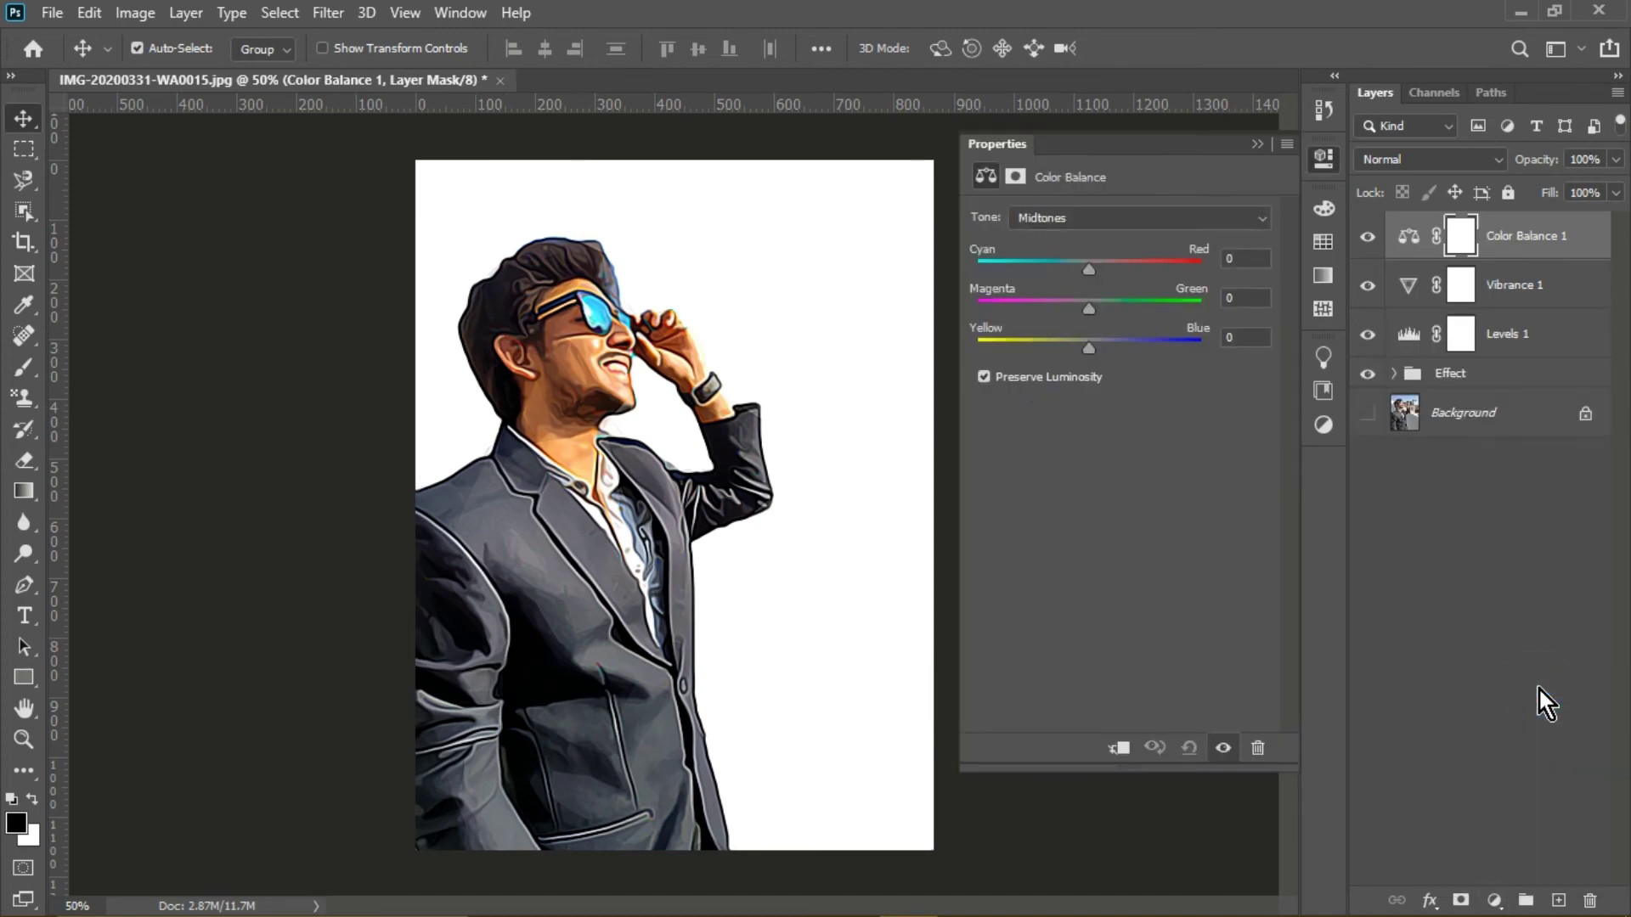
left_click(1097, 226)
left_click(1082, 256)
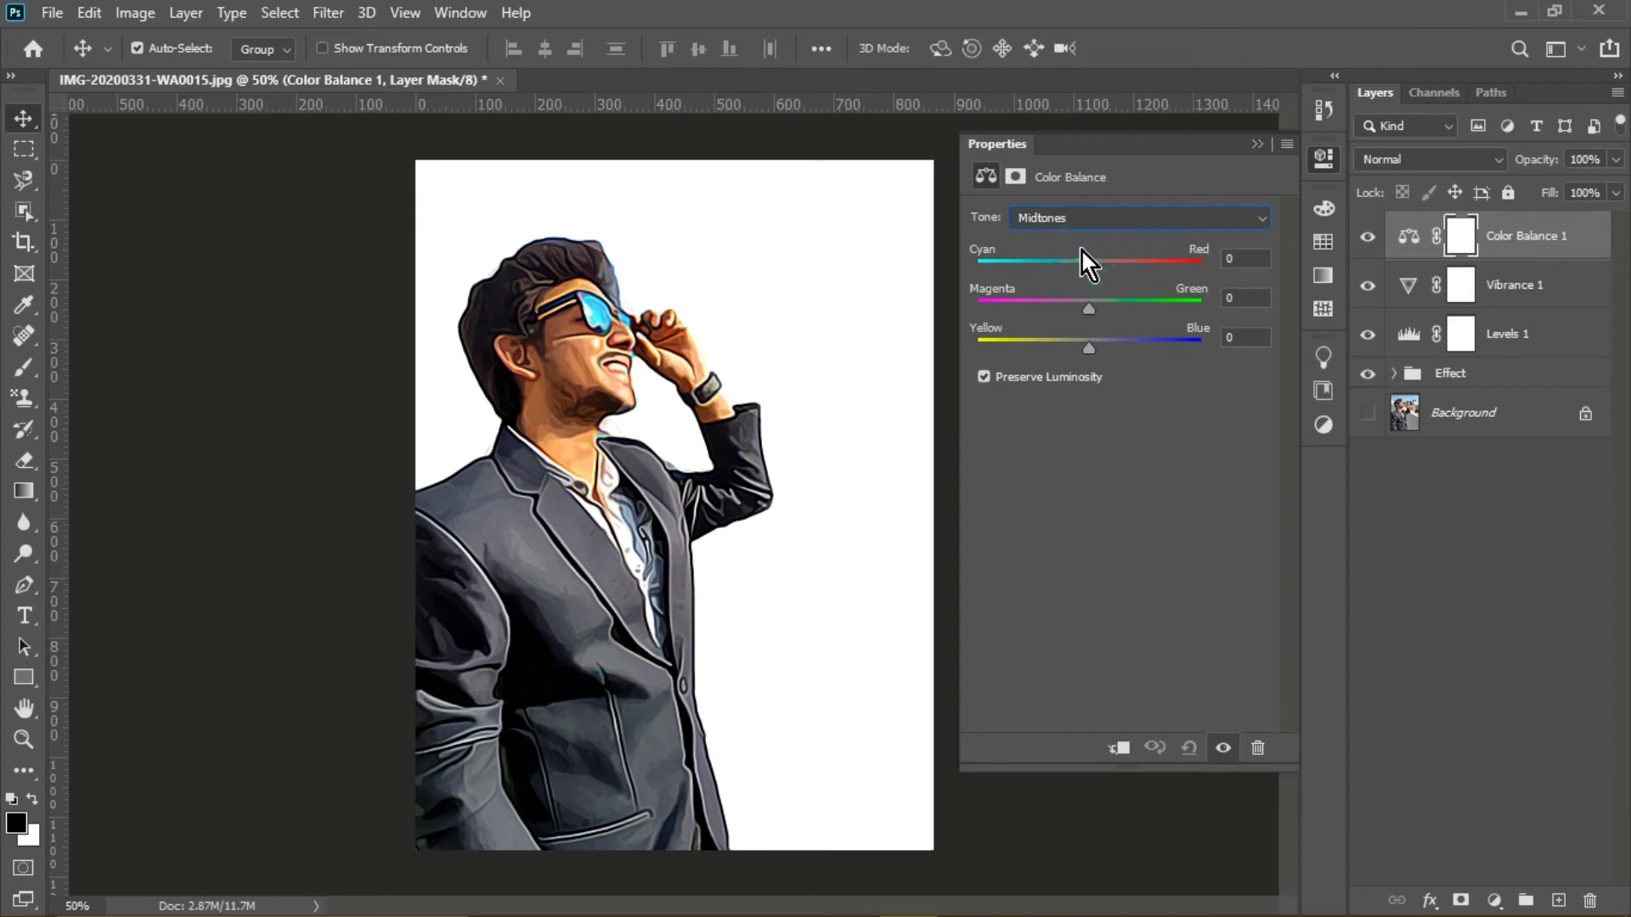
left_click_drag(1092, 268, 1103, 267)
left_click(1262, 303)
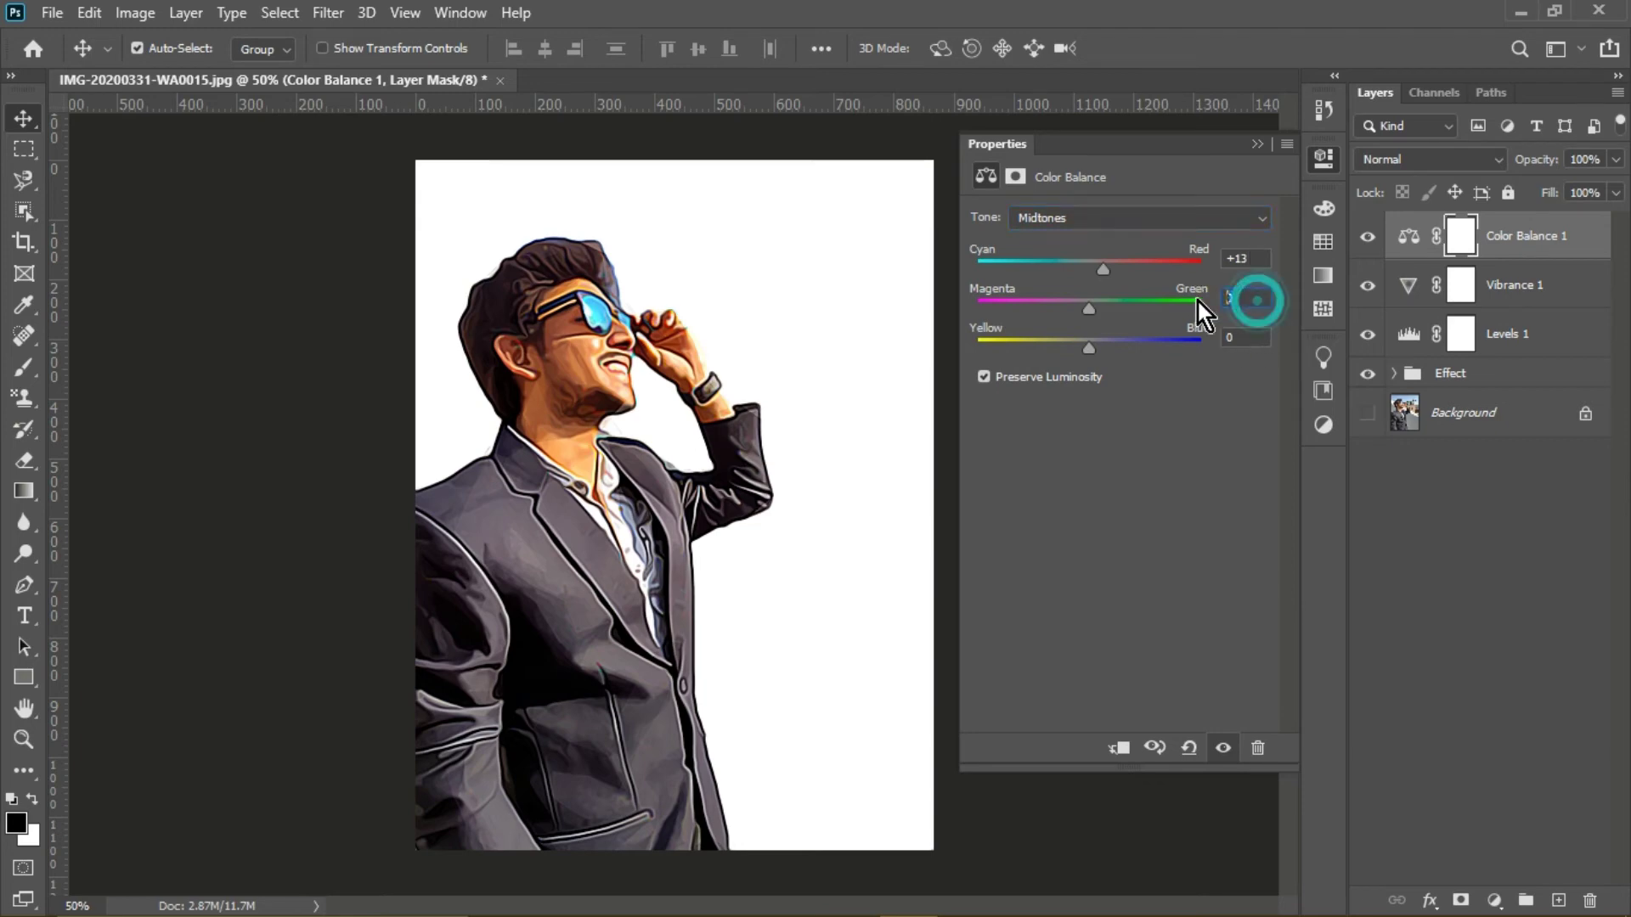
type("-9")
left_click(1249, 337)
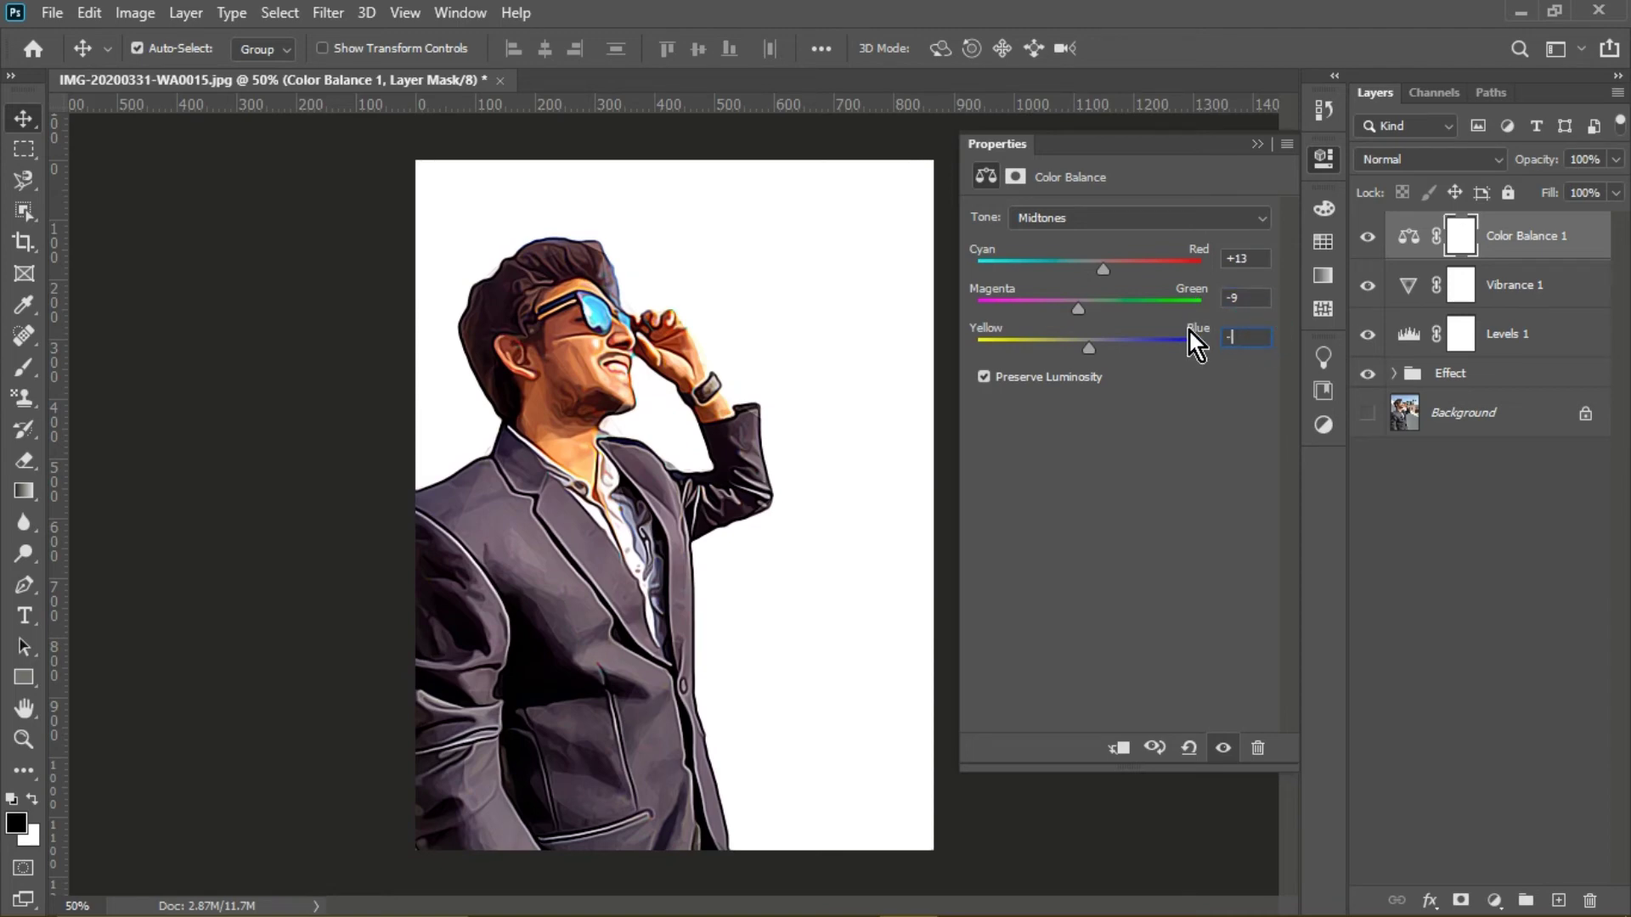
type("-4")
Set the Color Balance adjustment's Shadows to Cyan-Red -4, Magenta-Green -5 and Yellow-Blue +5
left_click(1138, 221)
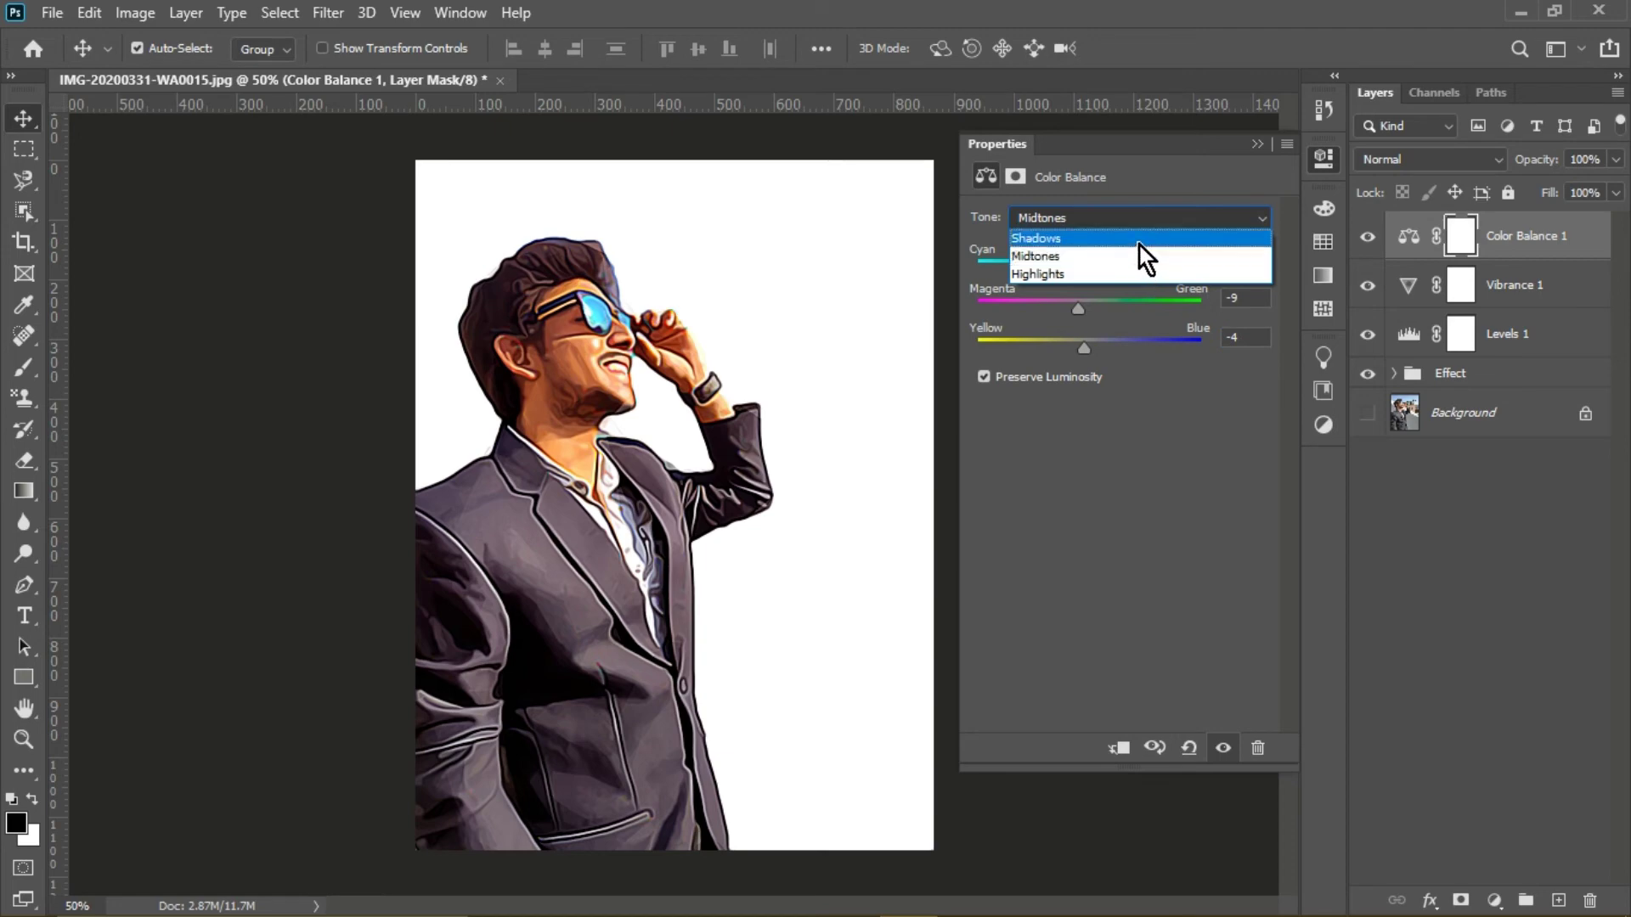
left_click(1138, 243)
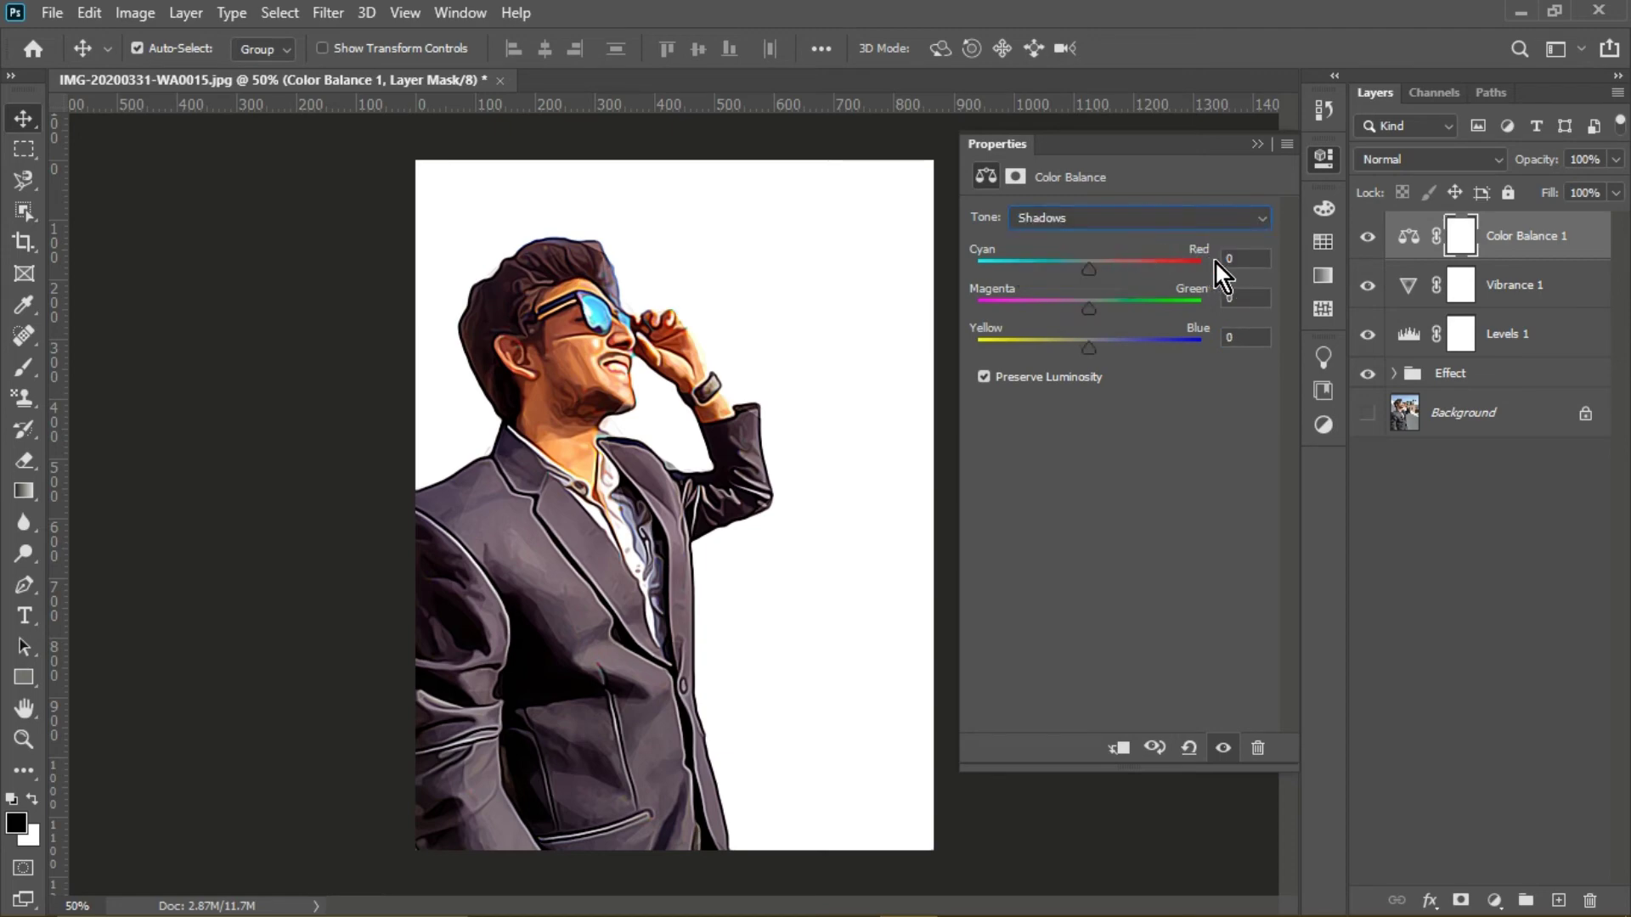
left_click(1261, 259)
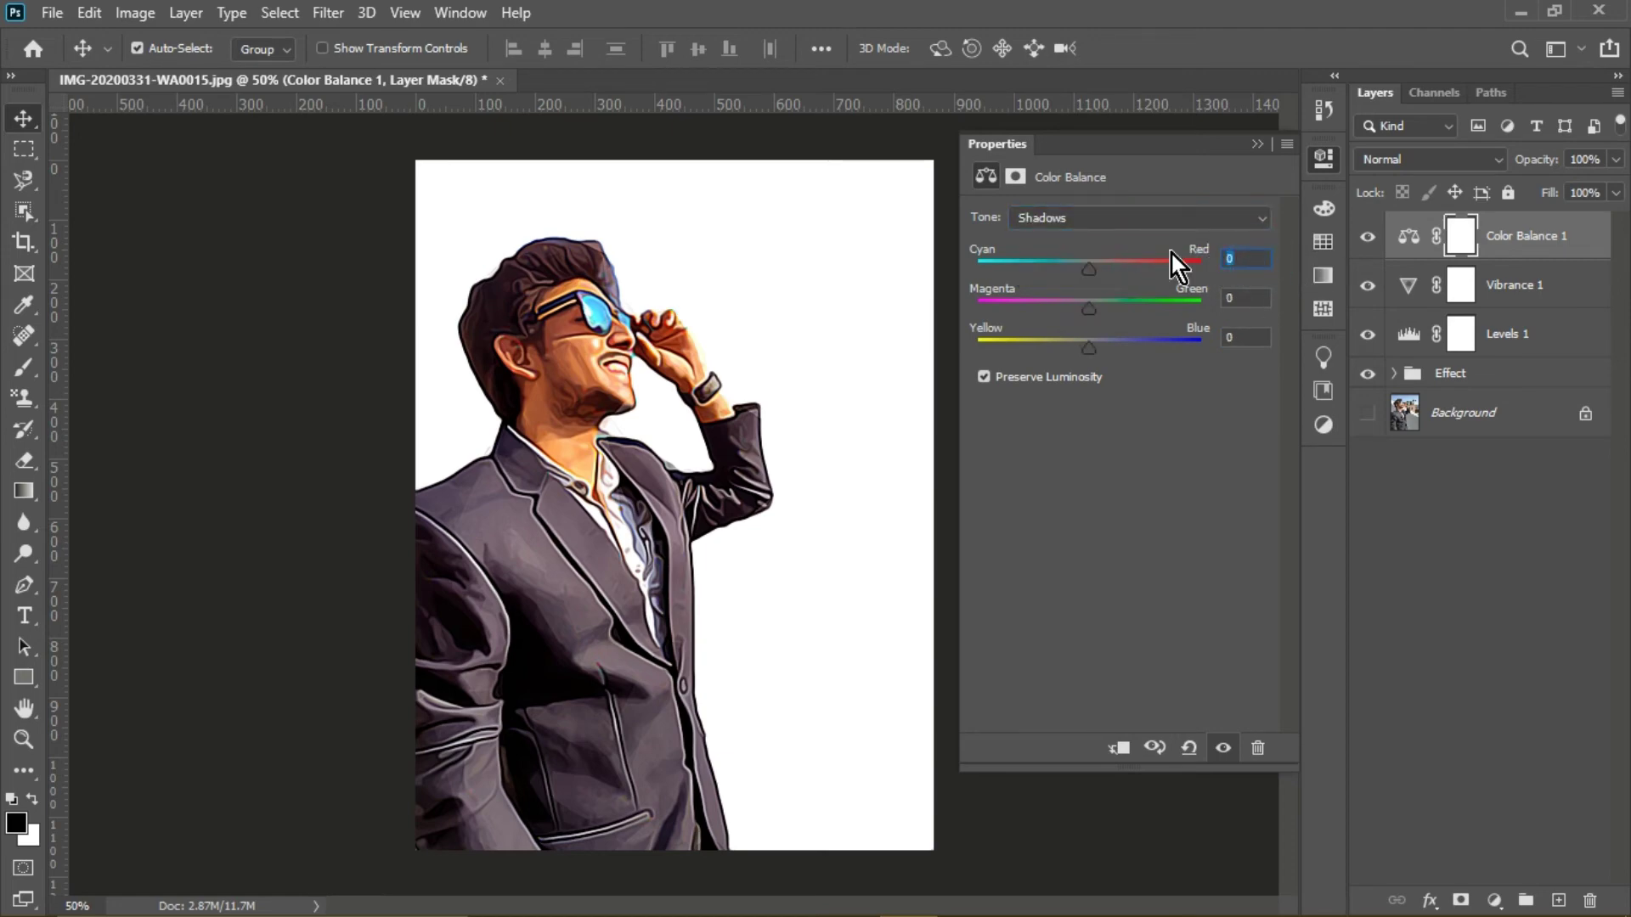
type("-4")
key("Tab")
type("-5")
left_click(1248, 335)
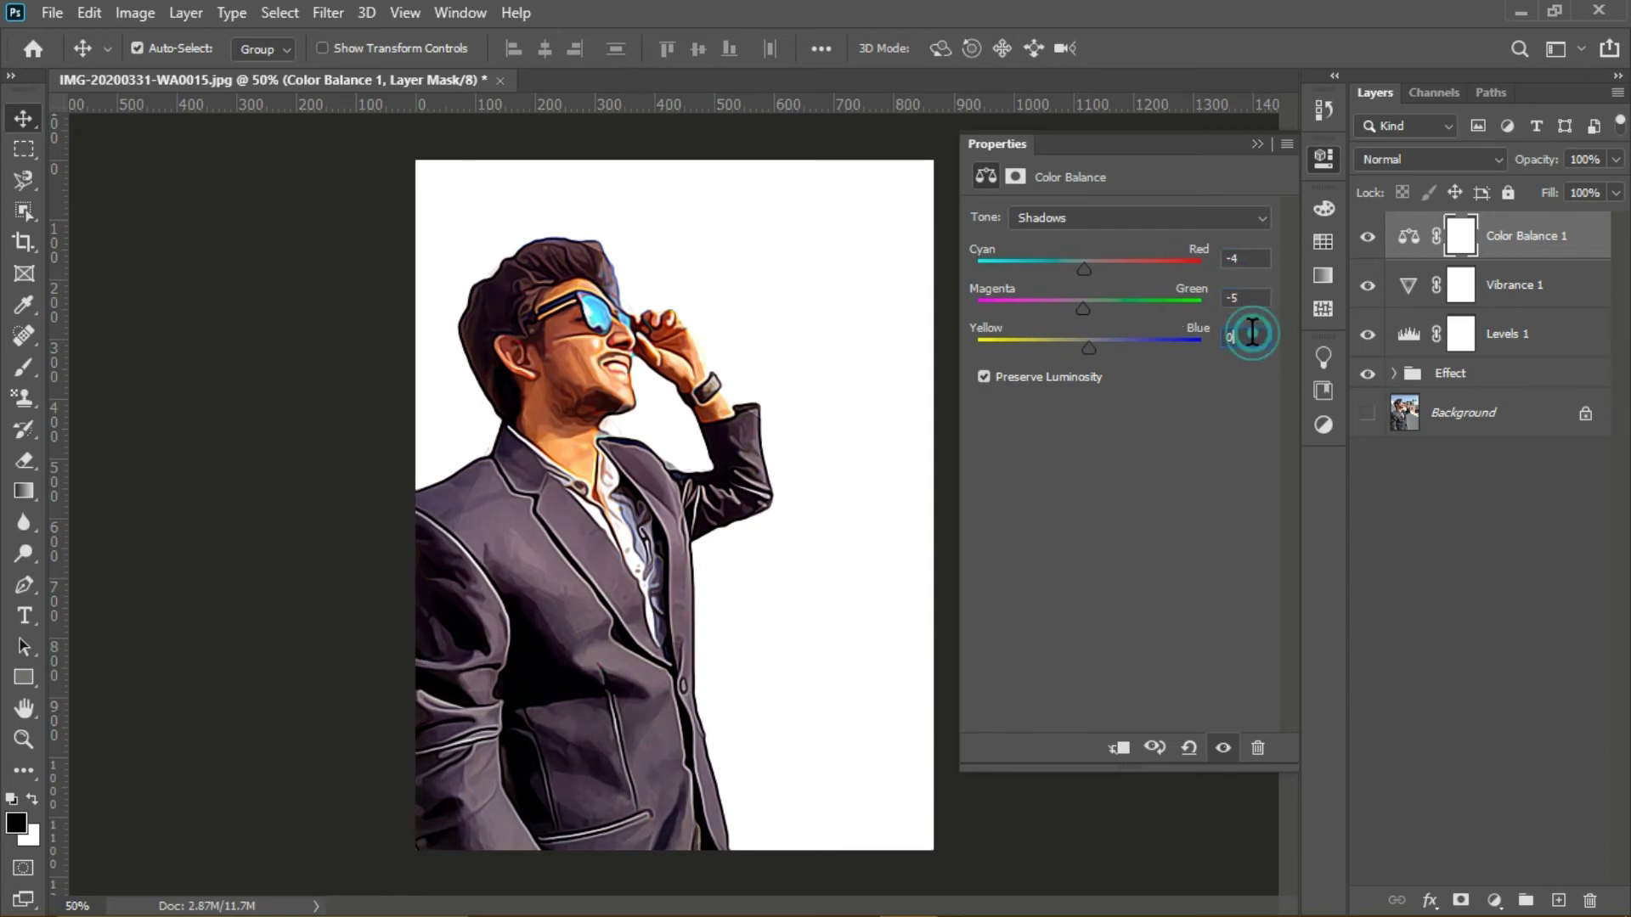
left_click(1249, 335)
type("5")
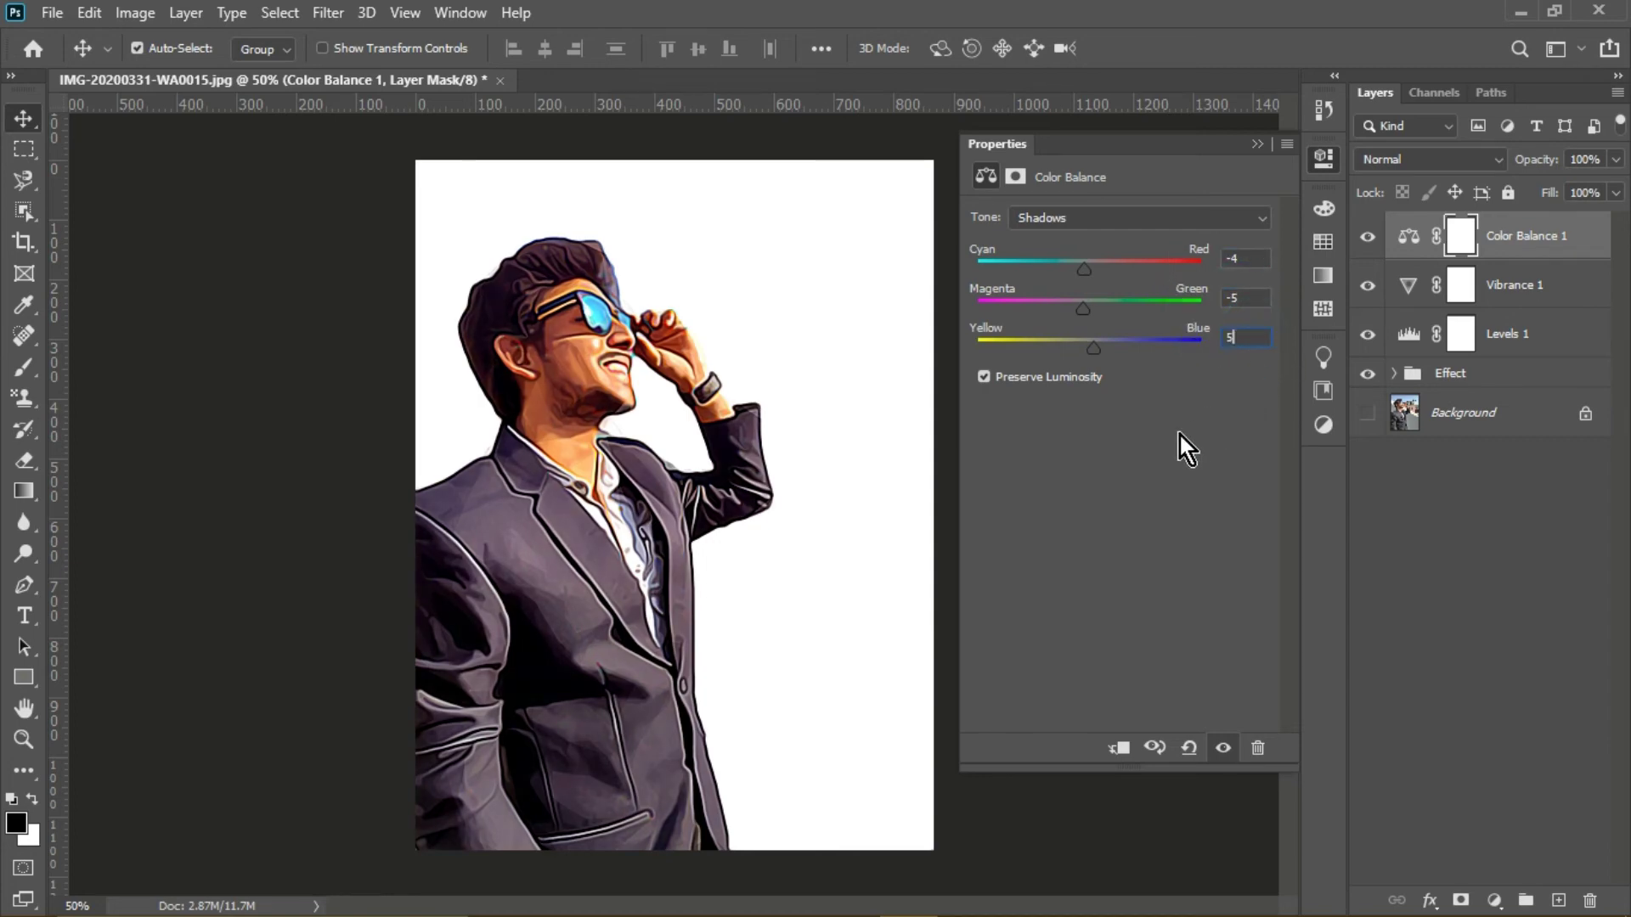
Adjust the Color Balance Highlights by changing Cyan-Red and shifting Yellow-Blue slightly toward blue, and collapse the adjustment settings
left_click(1159, 218)
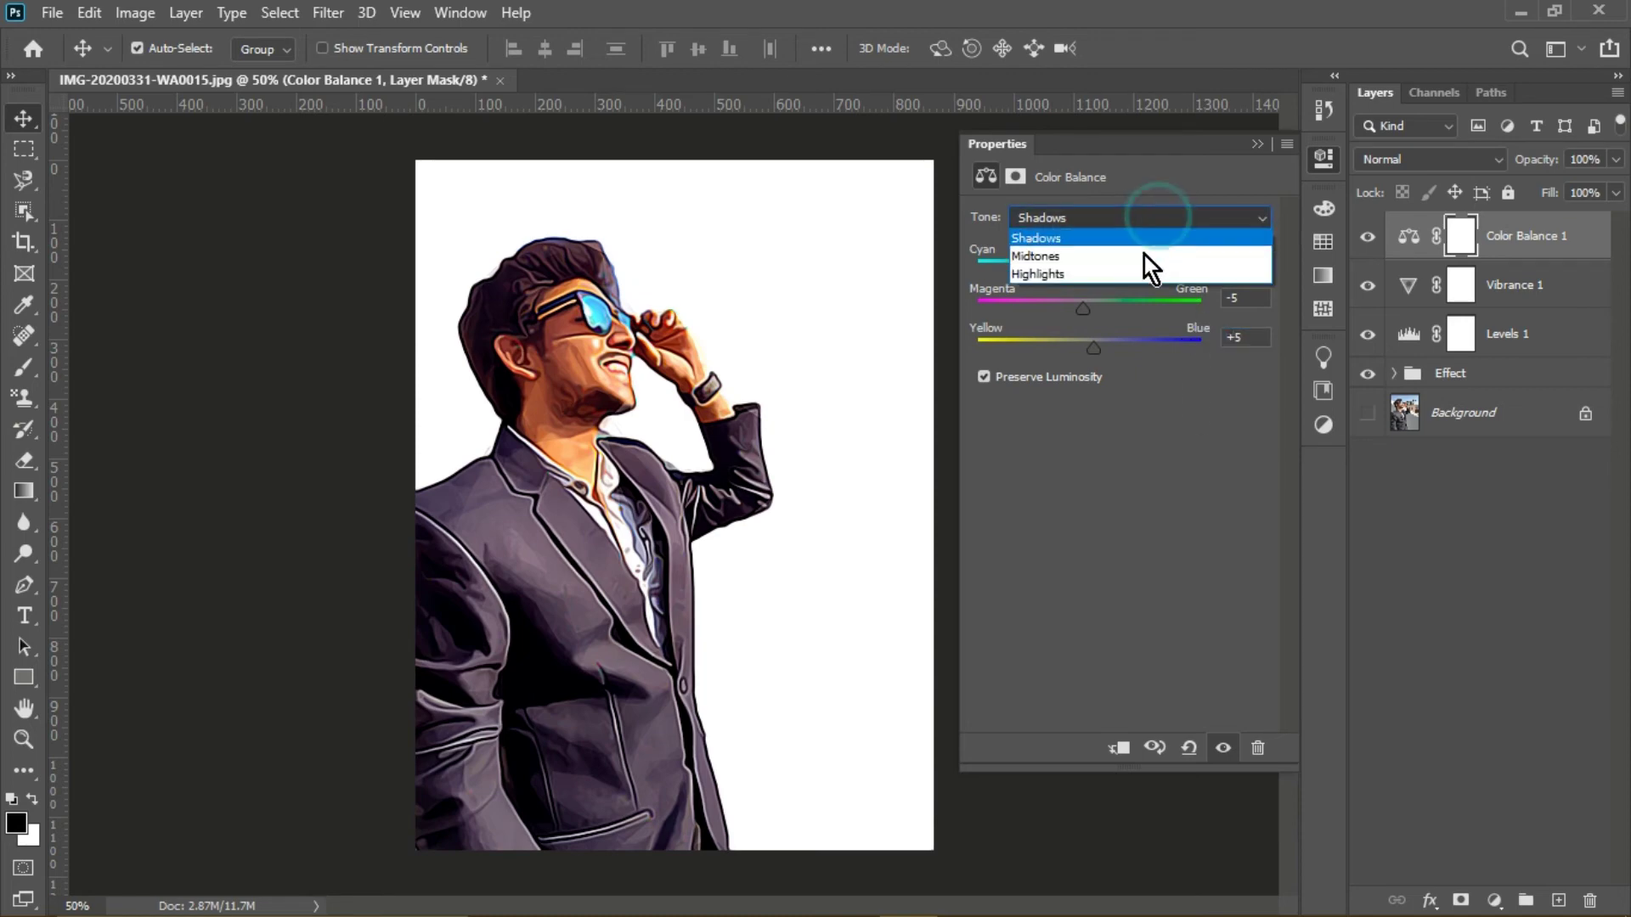
left_click(1135, 270)
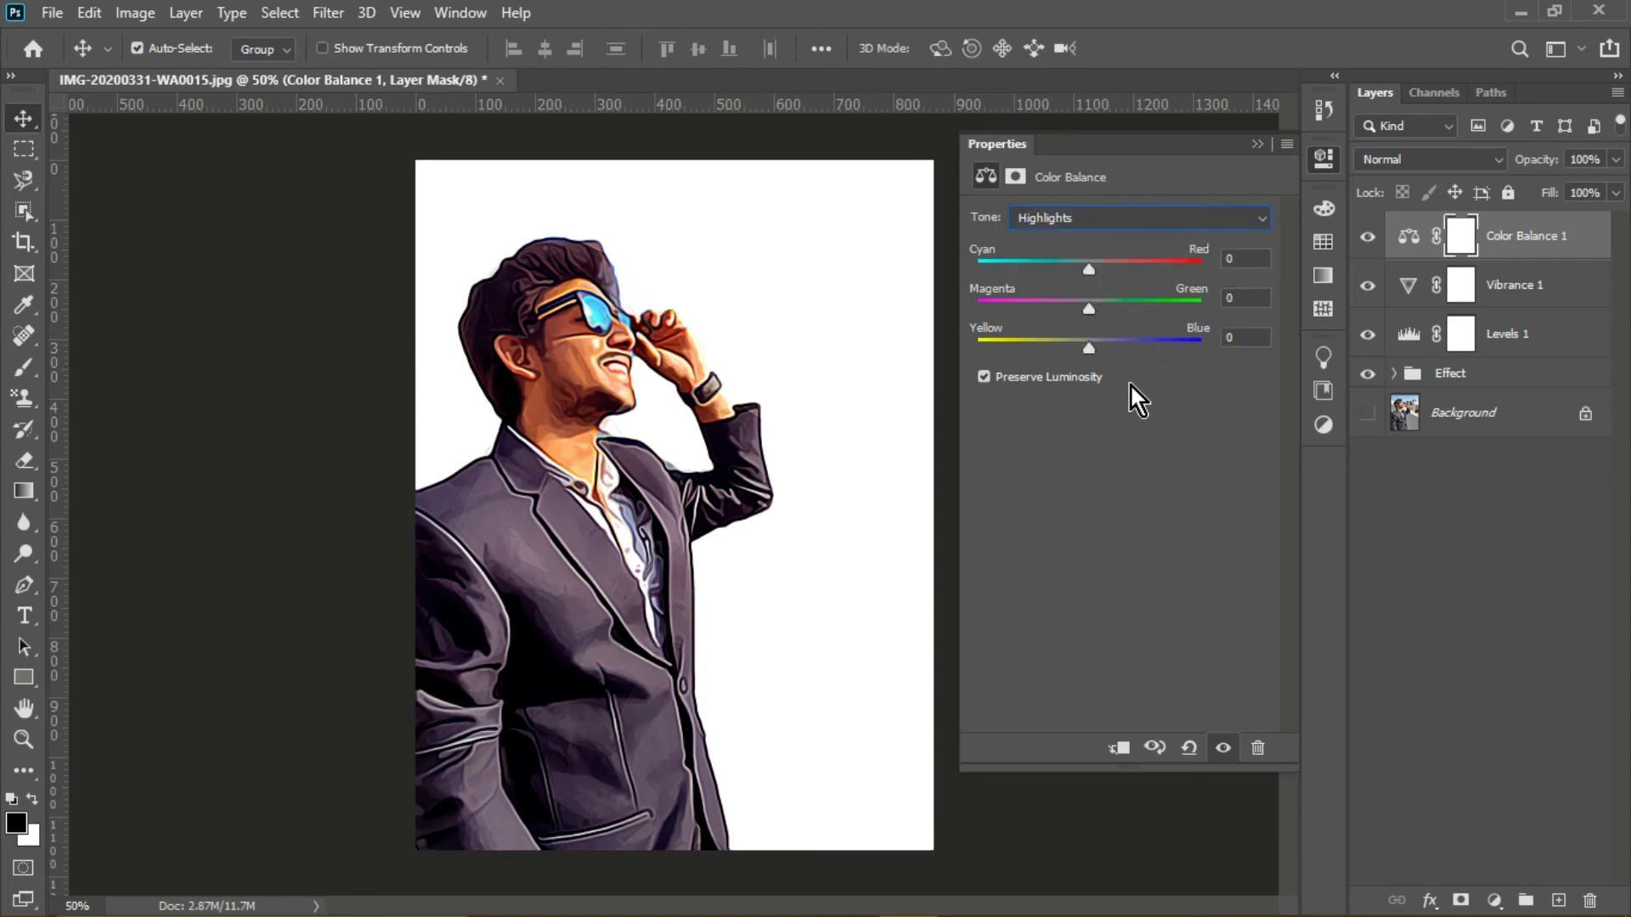
mouse_move(1090, 273)
left_mouse_down()
mouse_move(1106, 273)
mouse_move(1073, 272)
left_mouse_up()
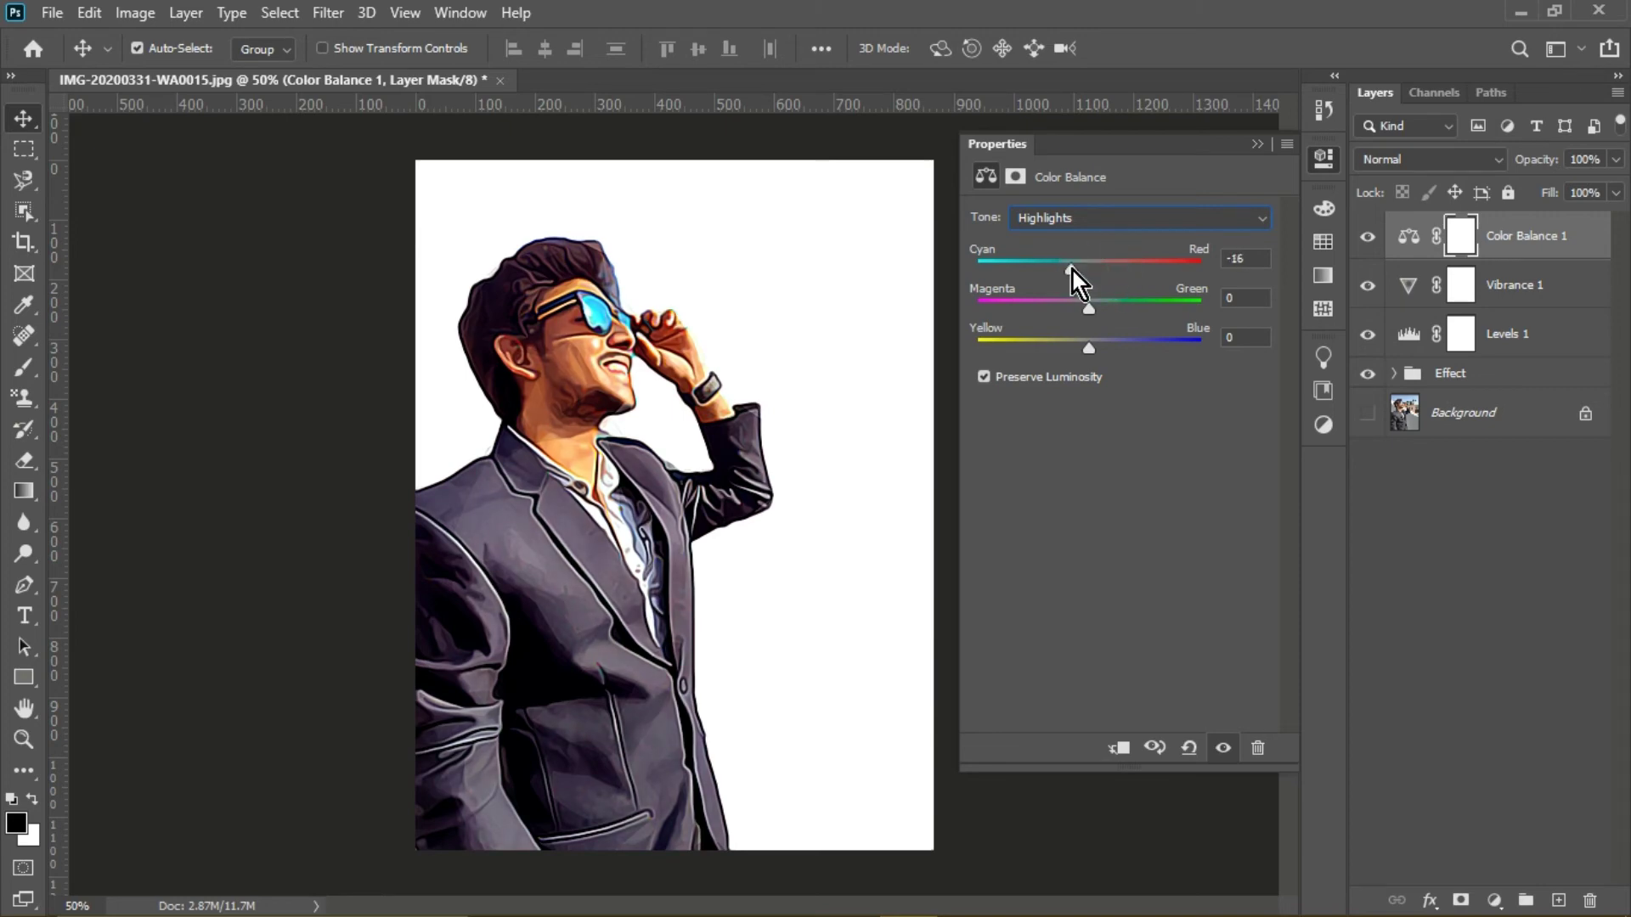
left_click(1242, 259)
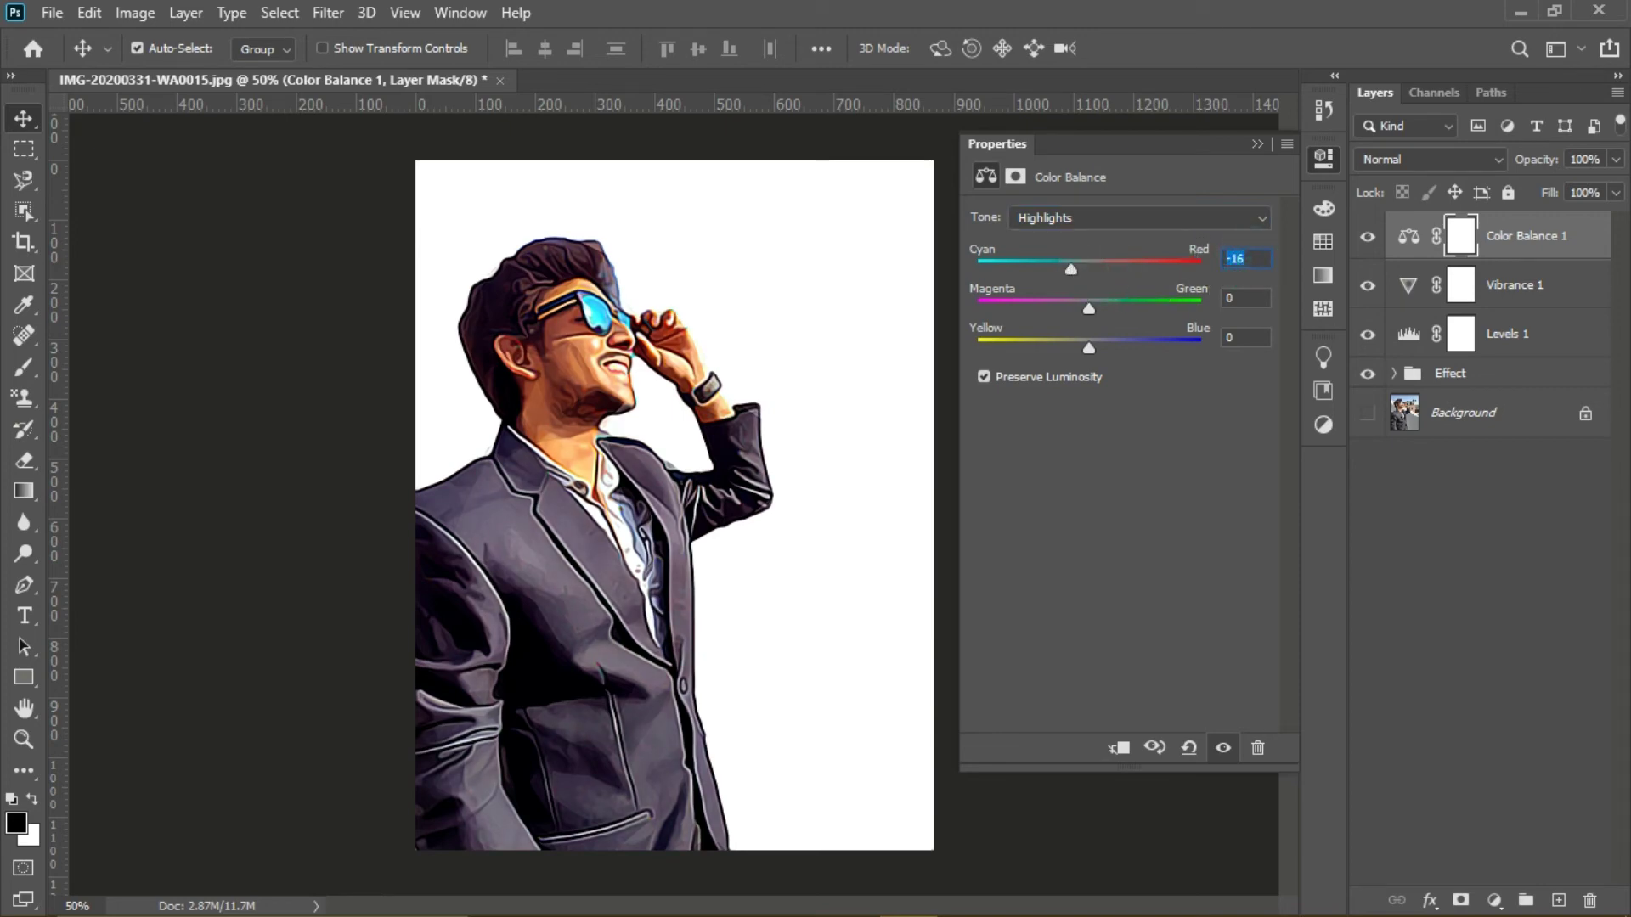
key("BackSpace")
key("BackSpace")
type("5")
left_click_drag(1091, 349, 1104, 348)
left_click(1256, 144)
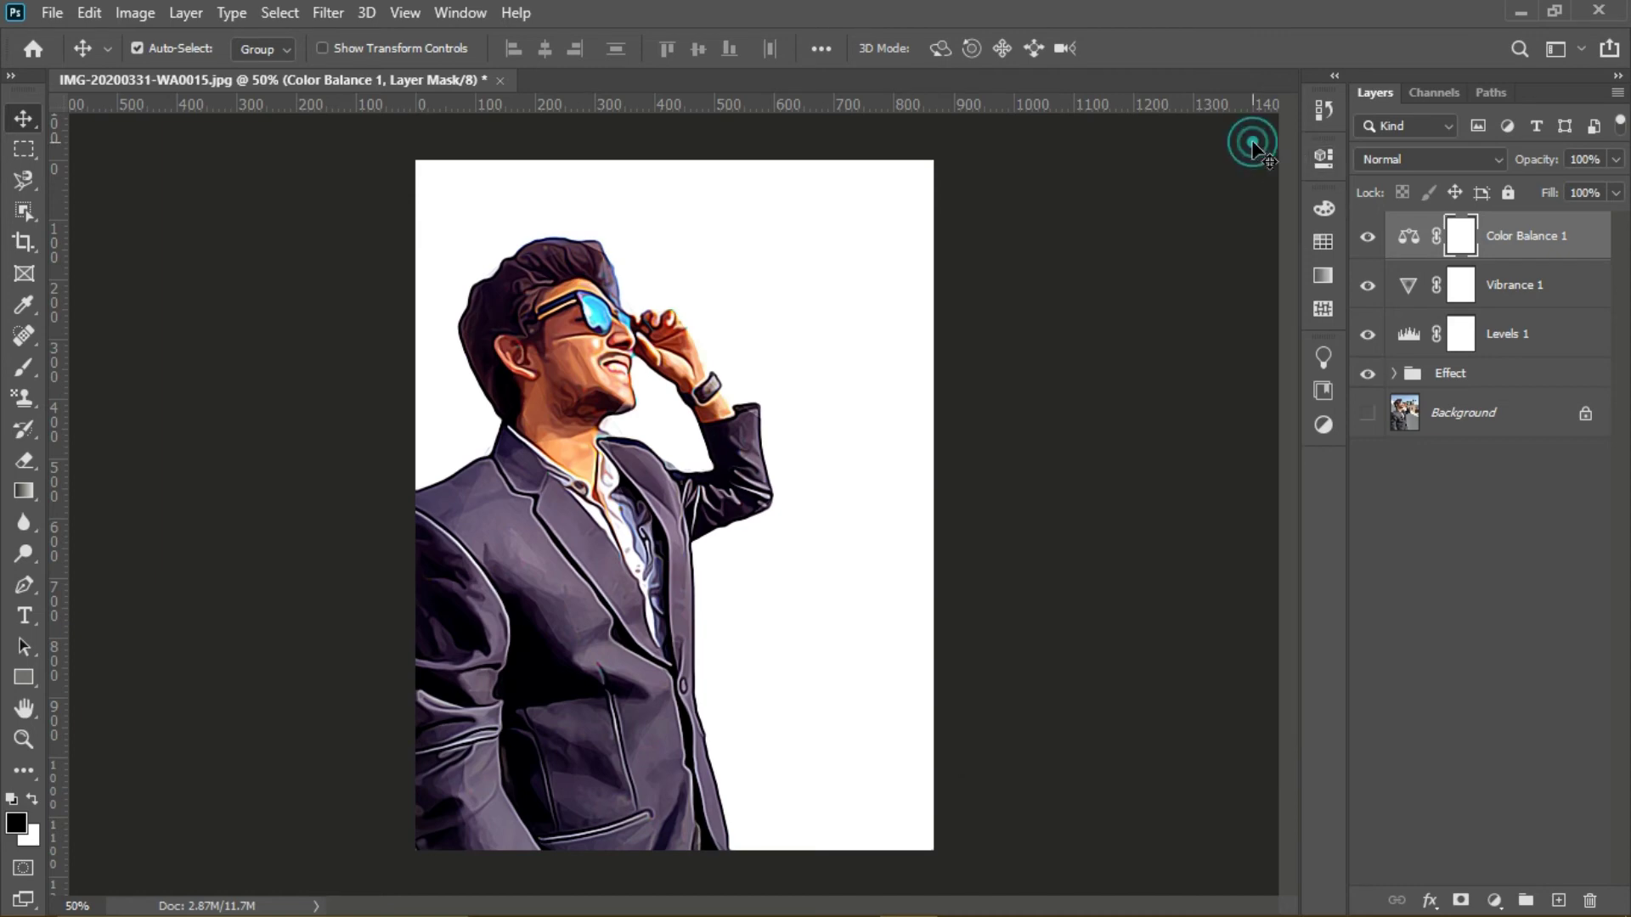
Group the Color Balance, Vibrance and Levels adjustment layers and make the Background layer visible
left_click(1532, 328, "shift")
left_click_drag(1534, 297, 1527, 901)
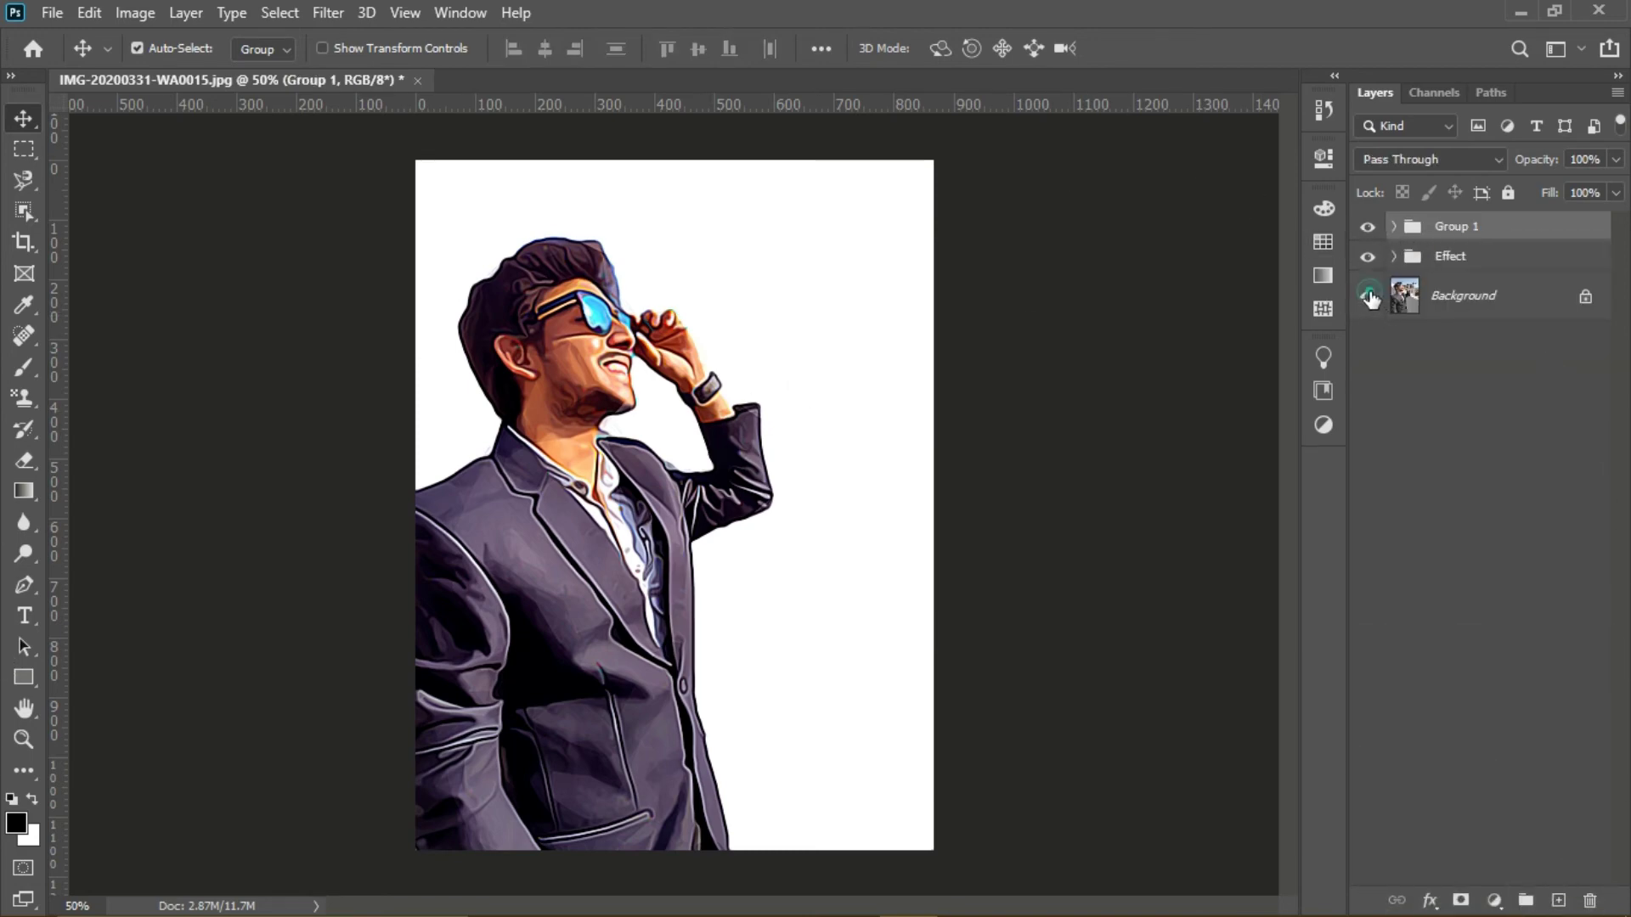
Compare the image before and after the edit by hiding and showing the adjustment group and the Effect group
left_click(1367, 227)
left_click(1365, 228)
left_click(1367, 257)
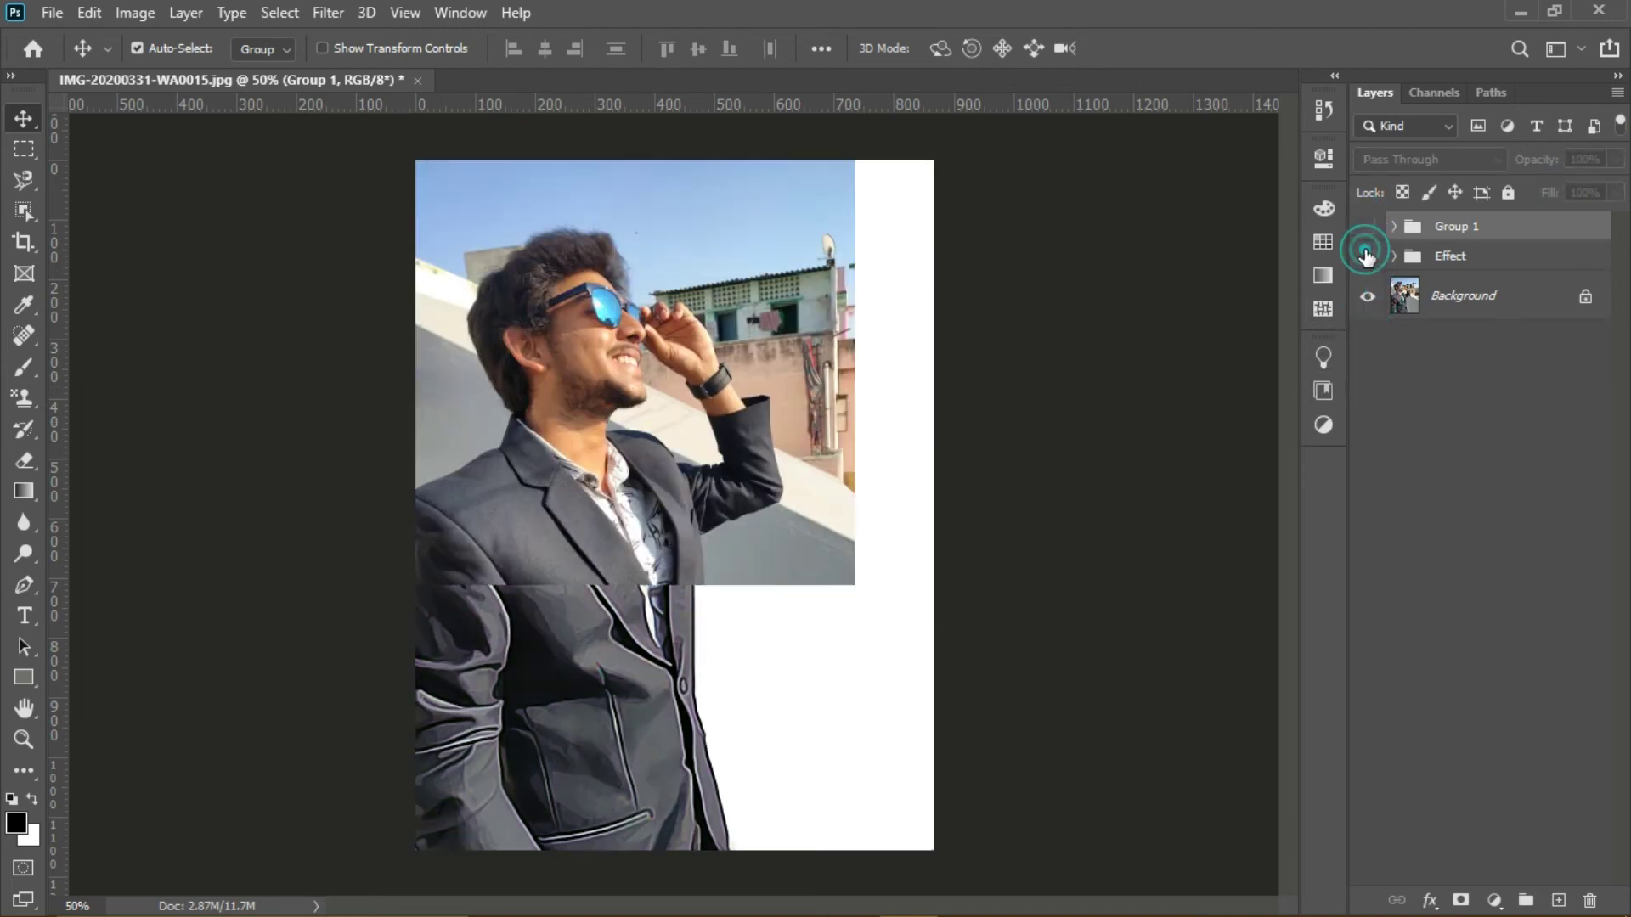
left_click(1367, 256)
left_click(1367, 227)
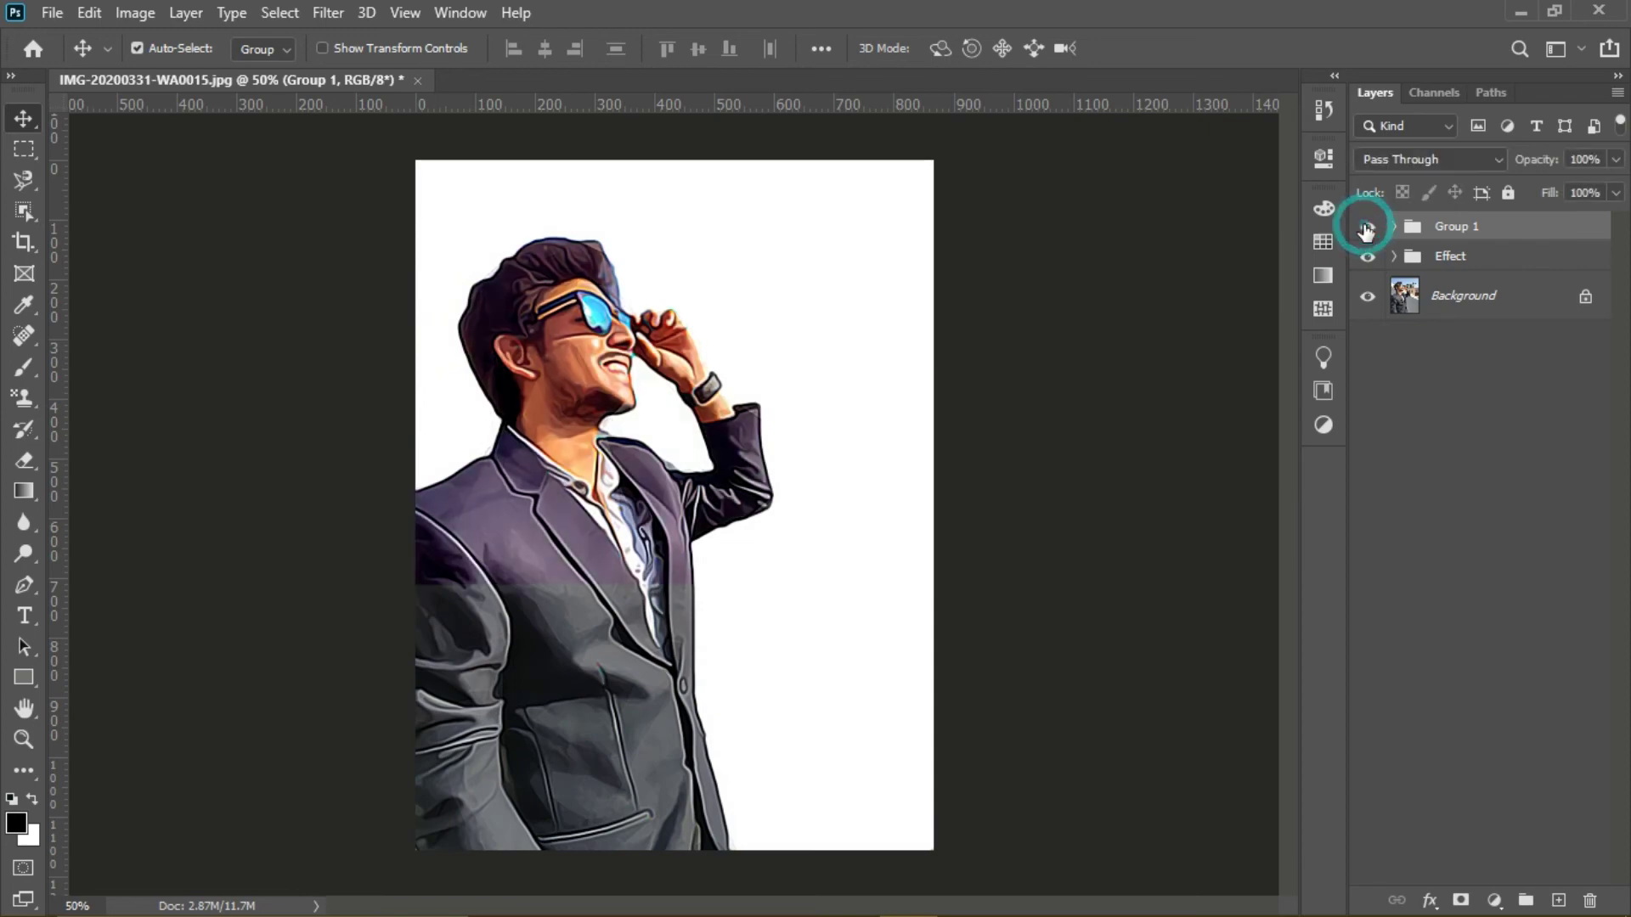
left_click(1368, 227)
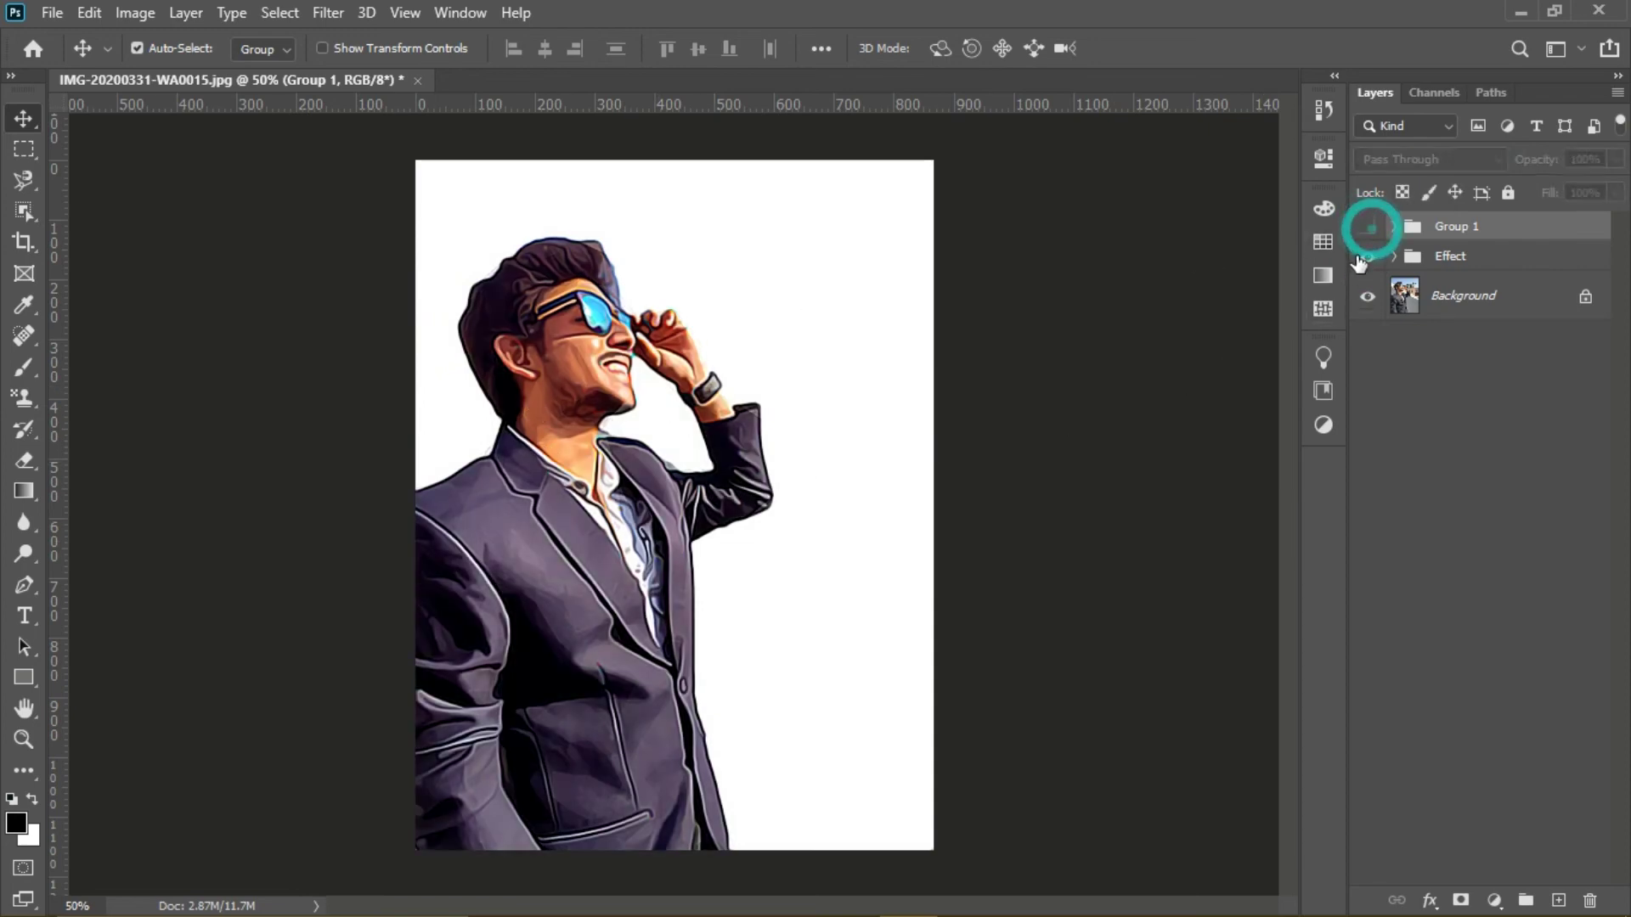
left_click(1365, 257)
left_click(1365, 257)
left_click(1367, 226)
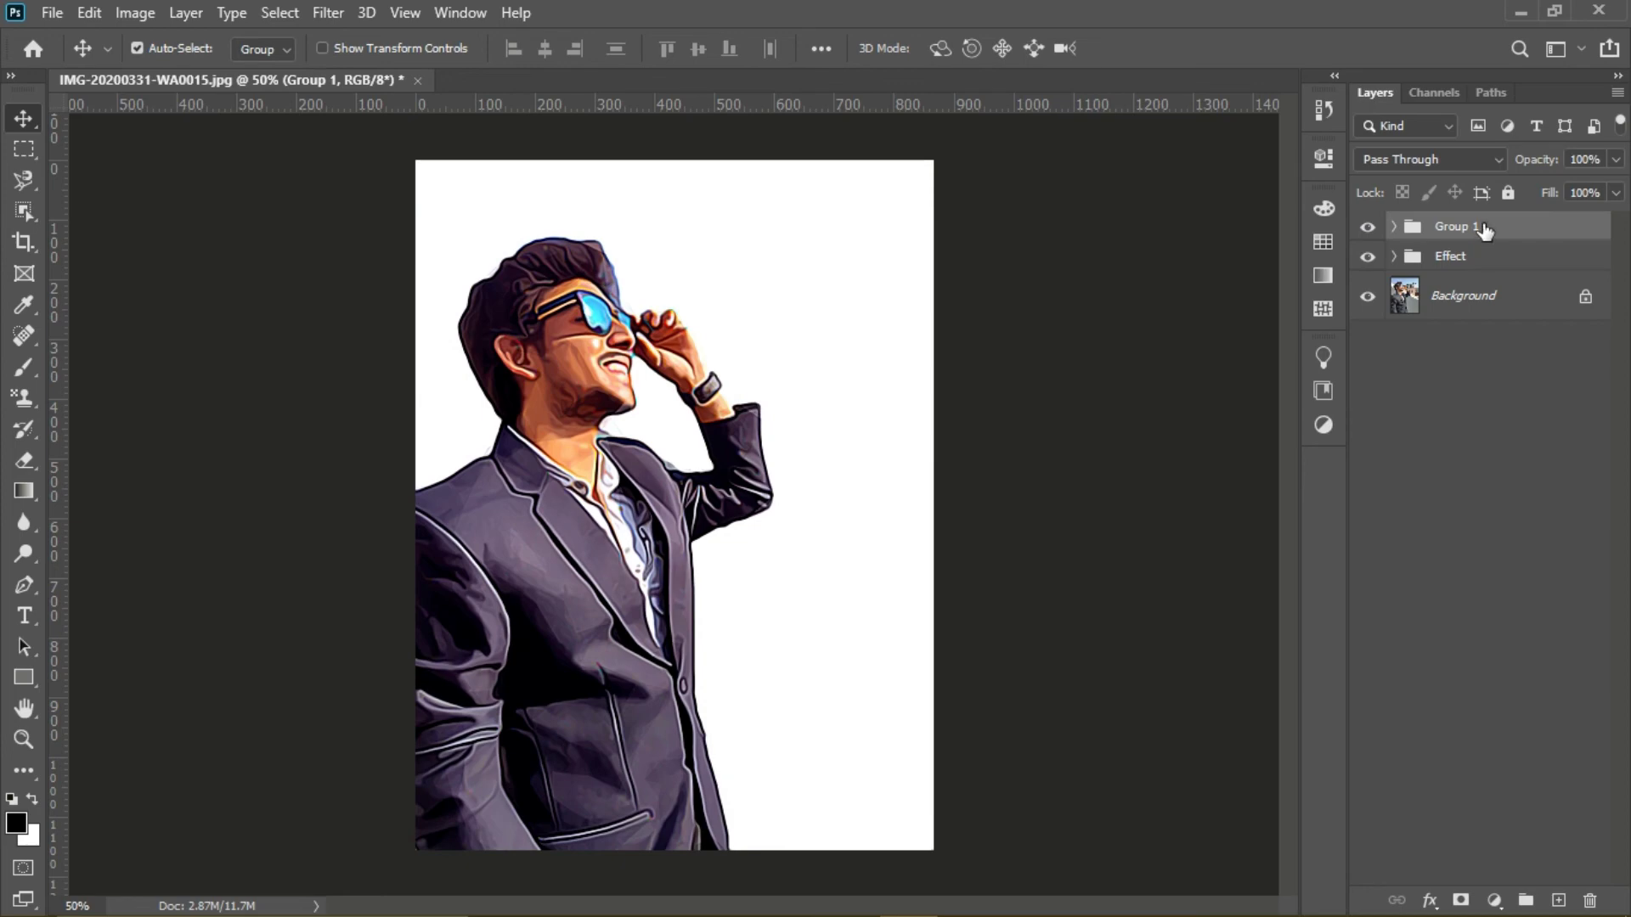
Add a Gradient Fill layer directly above the Background with a Linear style, 90° angle and 100% scale
left_click(1503, 313)
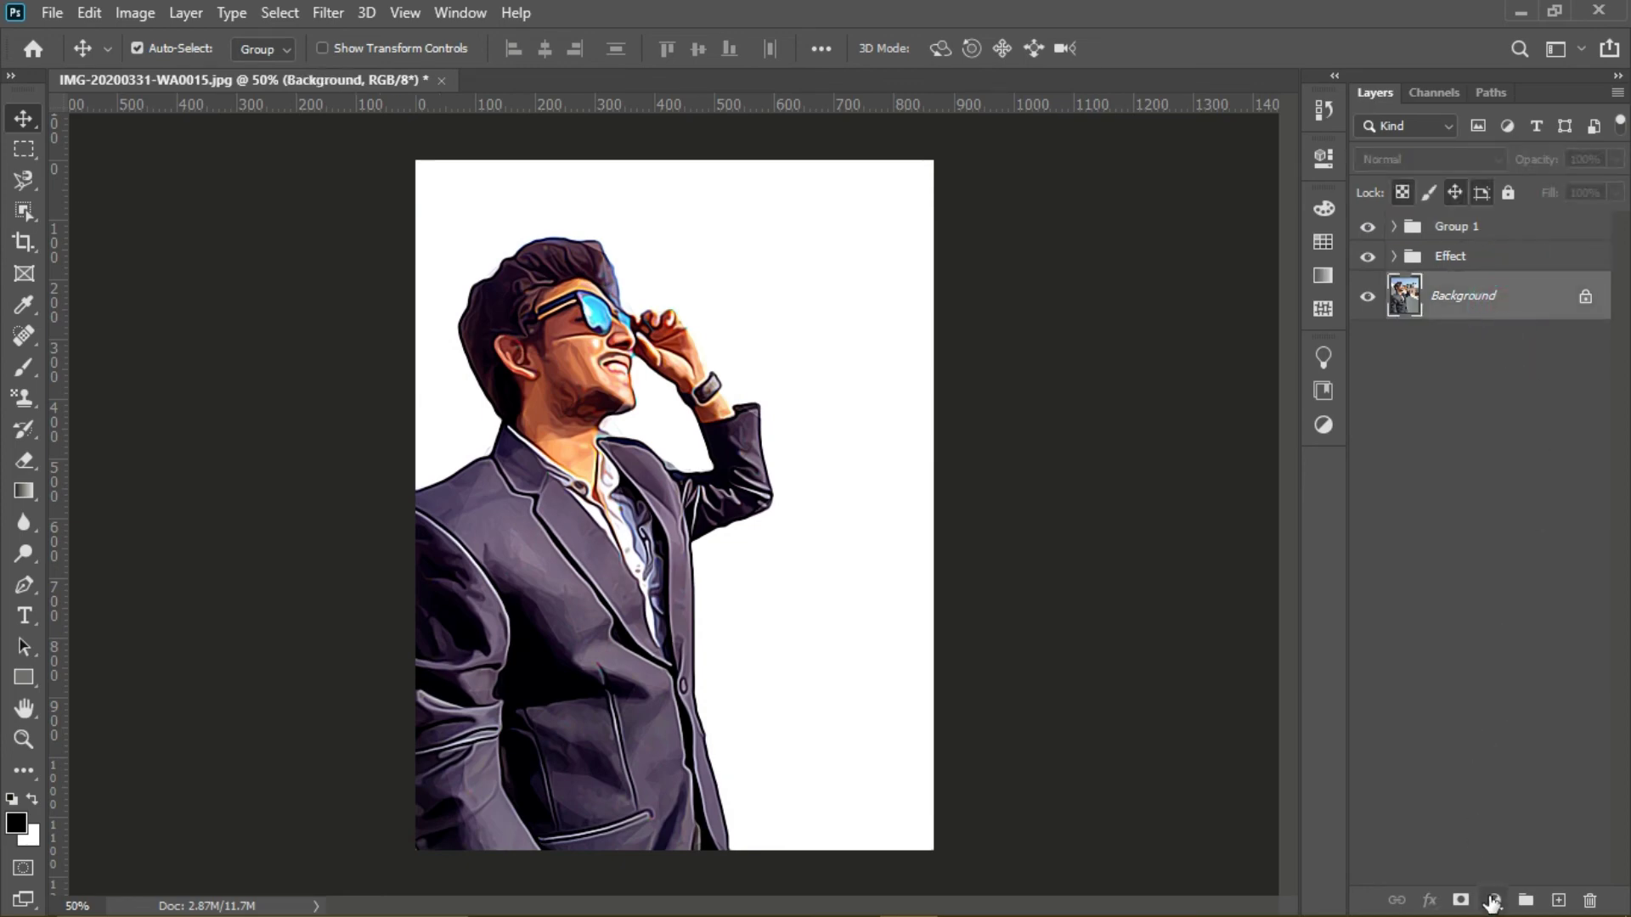
left_click(1492, 901)
left_click(1524, 491)
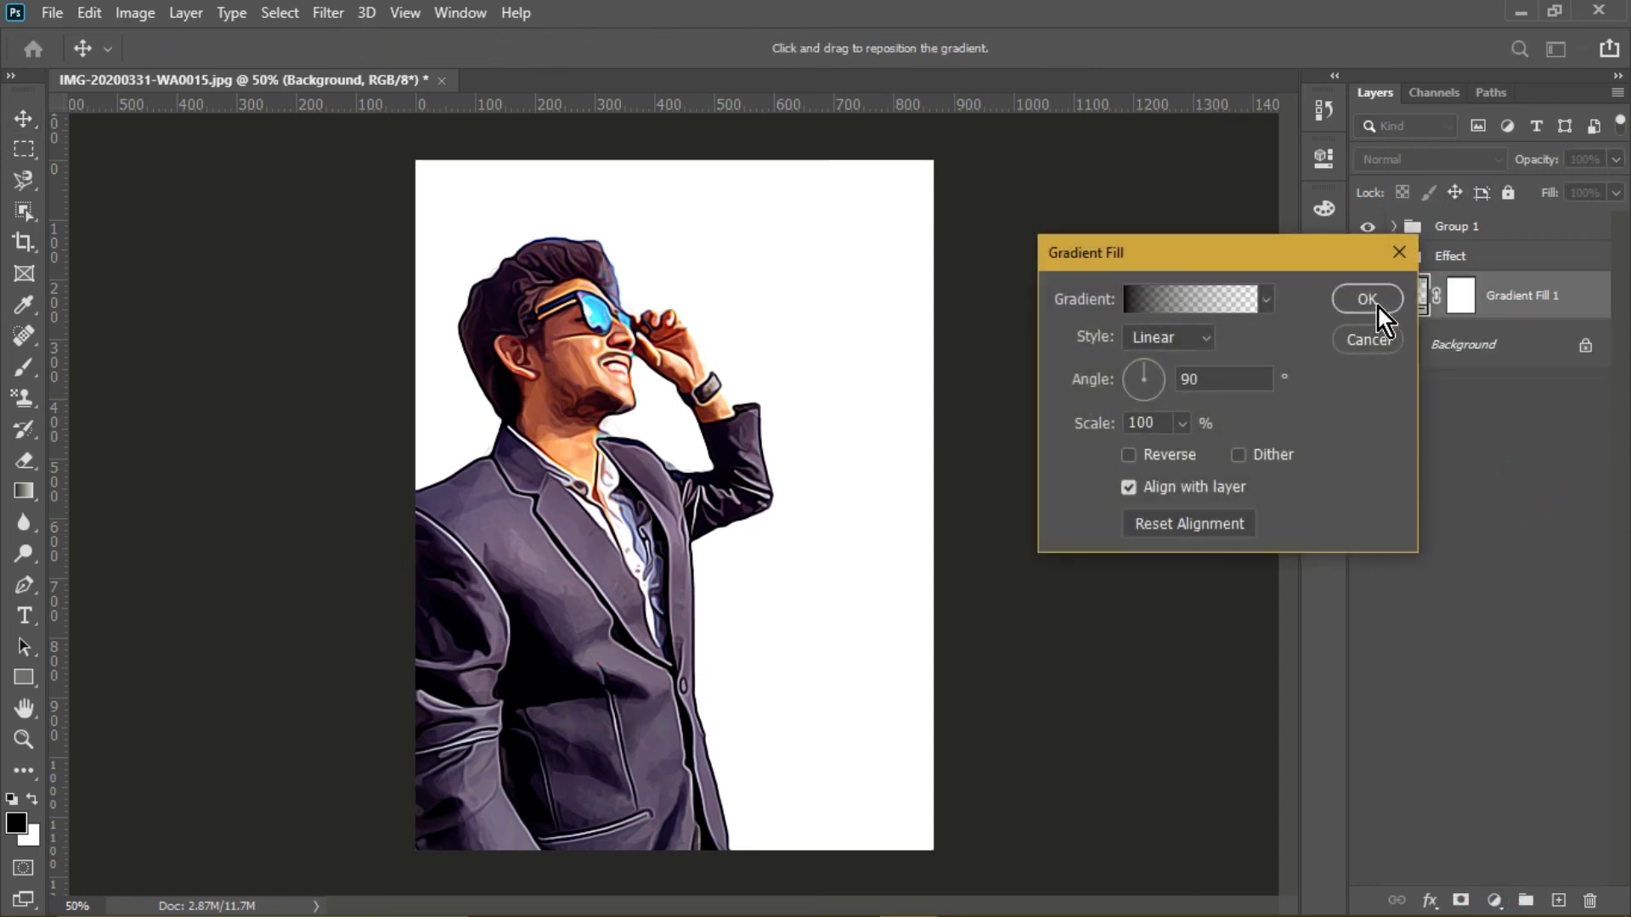
left_click(1368, 299)
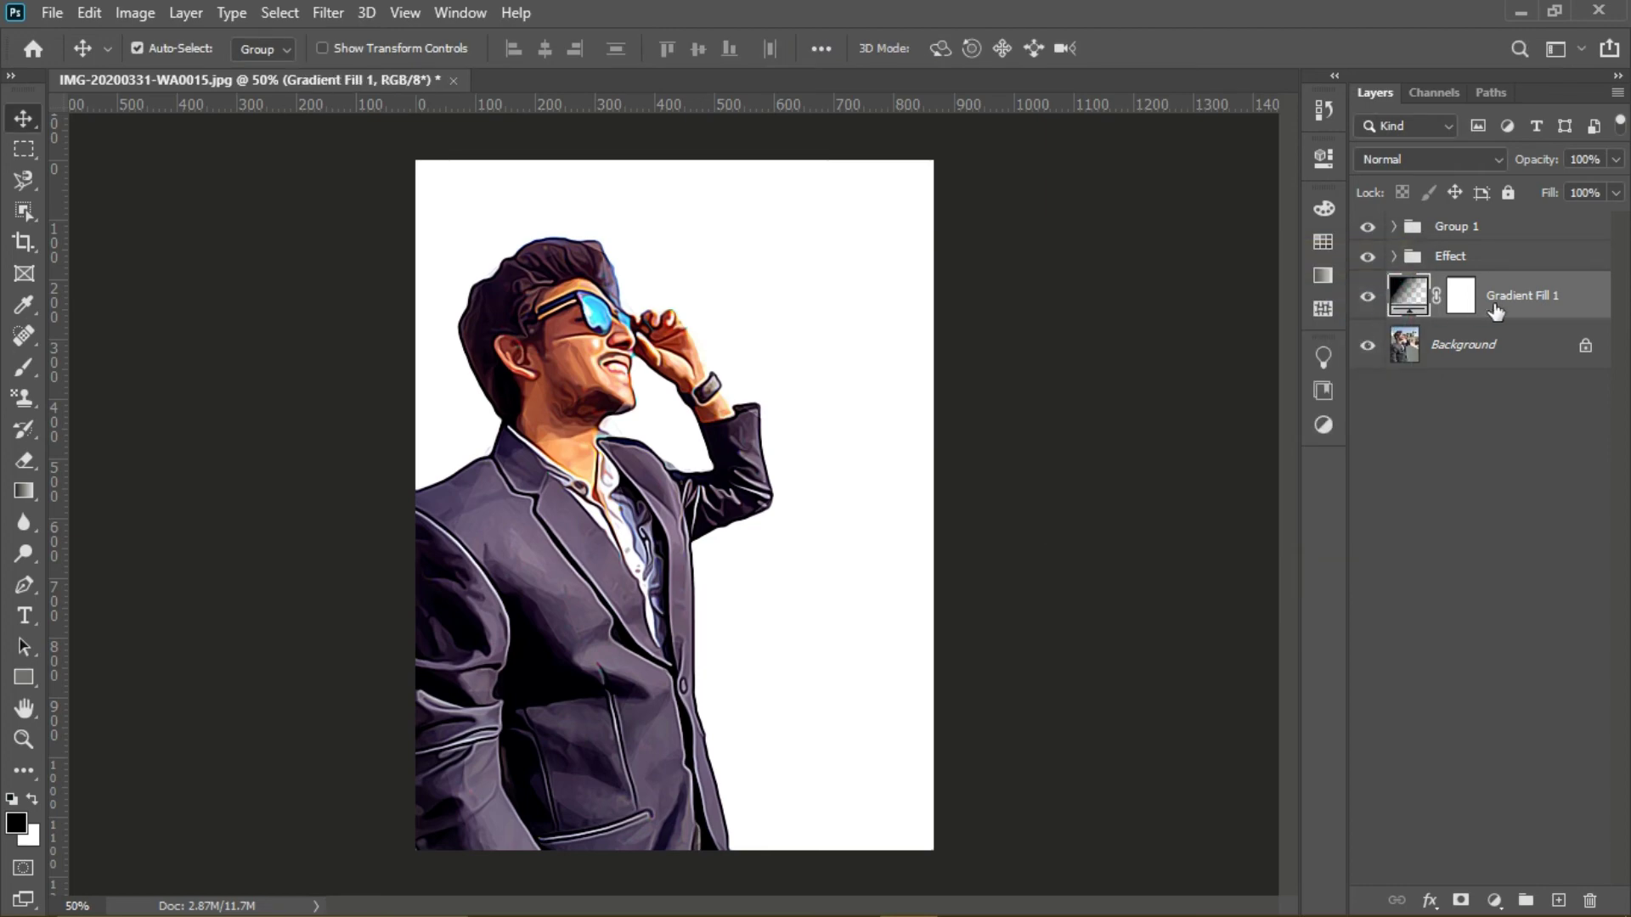
Apply the red-to-green gradient preset to the Gradient Fill layer
left_click(1329, 275)
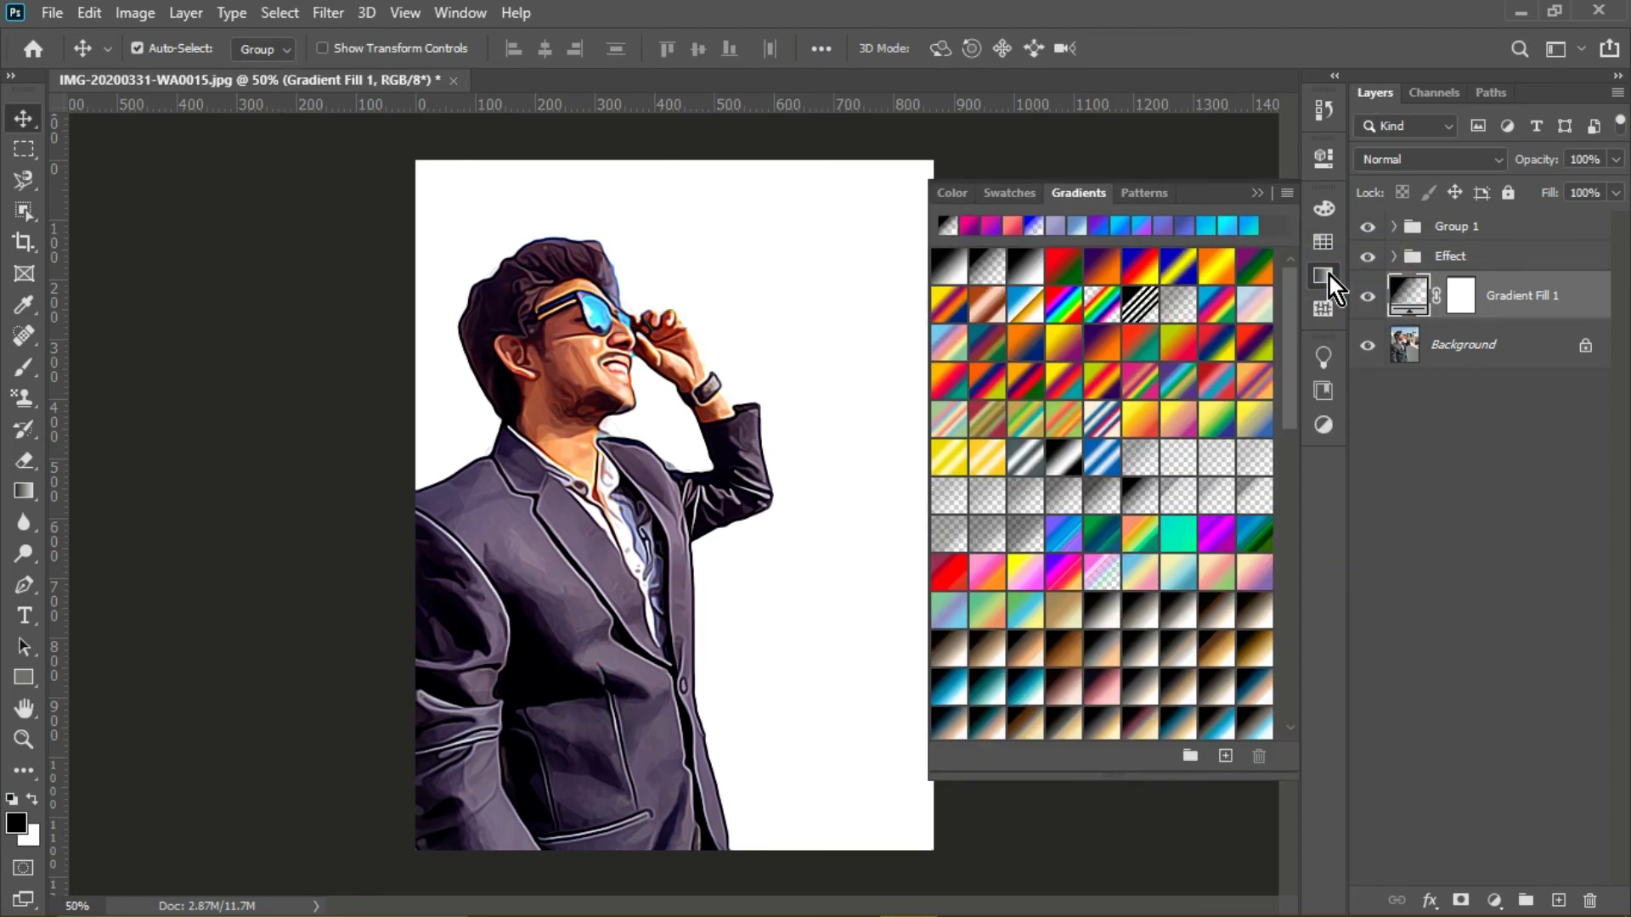
left_click_drag(1482, 281, 1493, 432)
left_click(1128, 340)
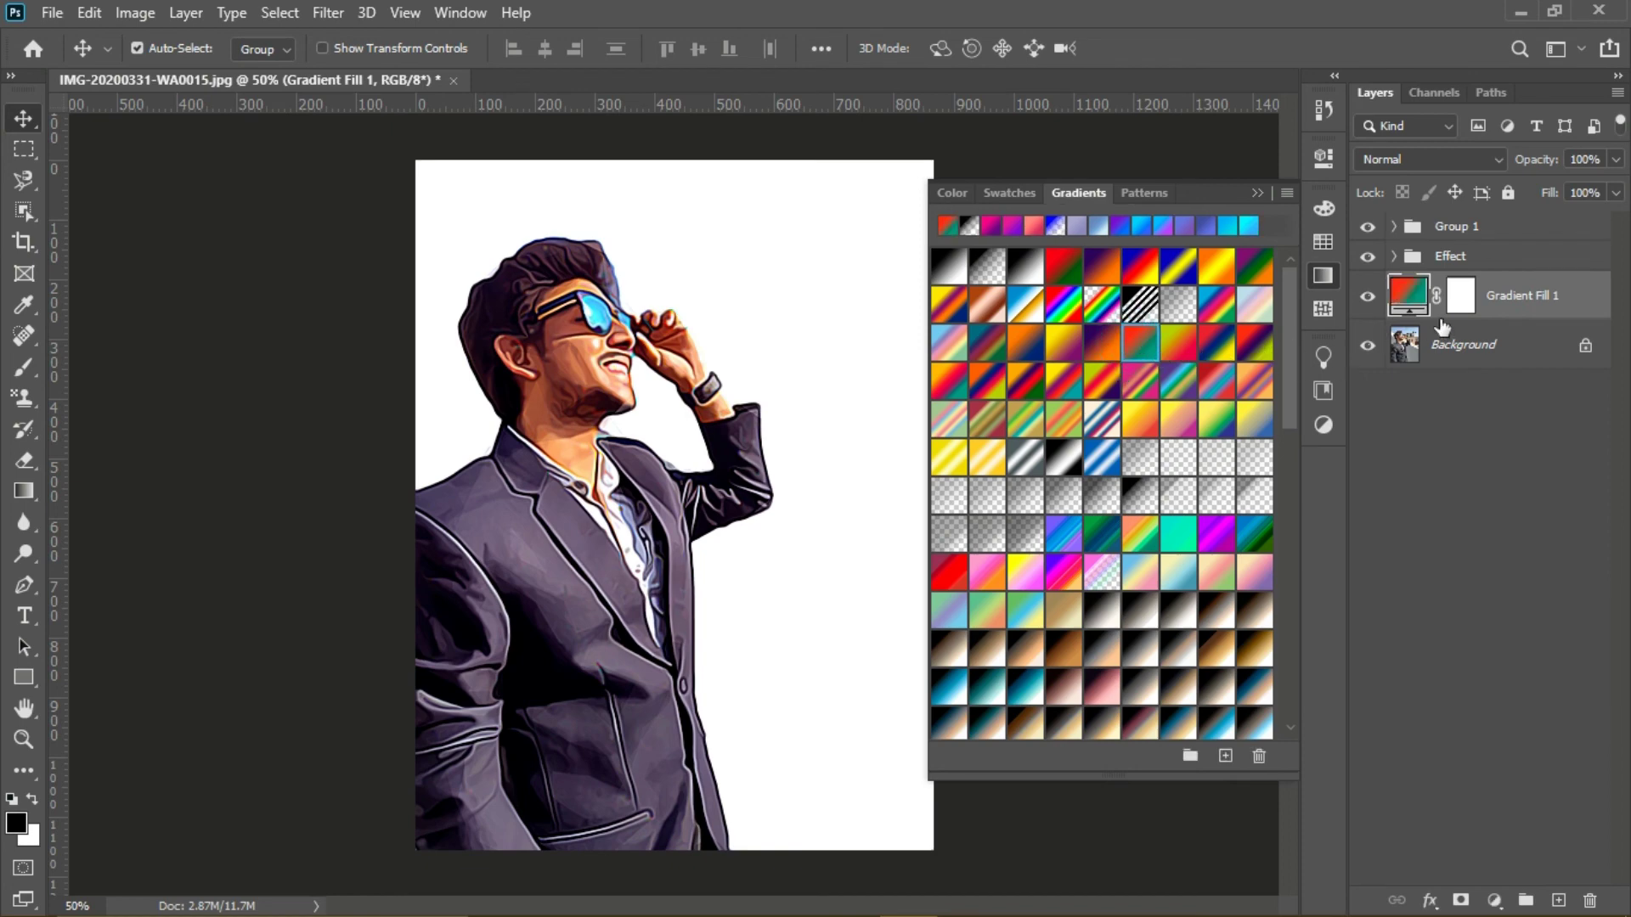
Move the Gradient Fill layer above all groups and set its blend mode to Overlay
left_click_drag(1480, 313, 1491, 222)
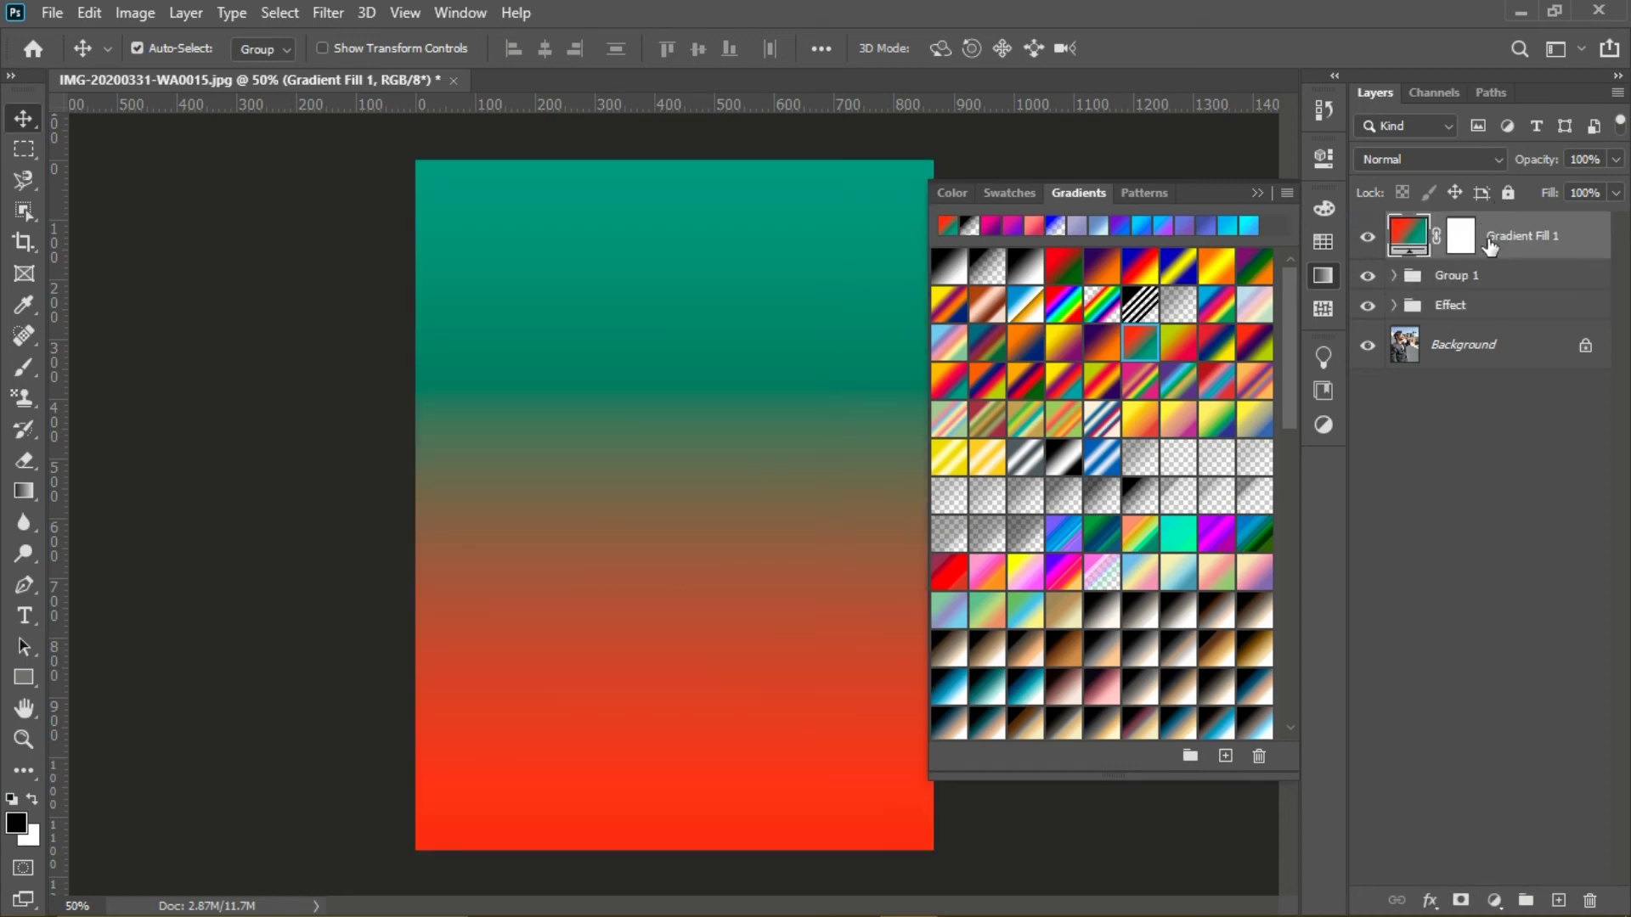
left_click(1441, 153)
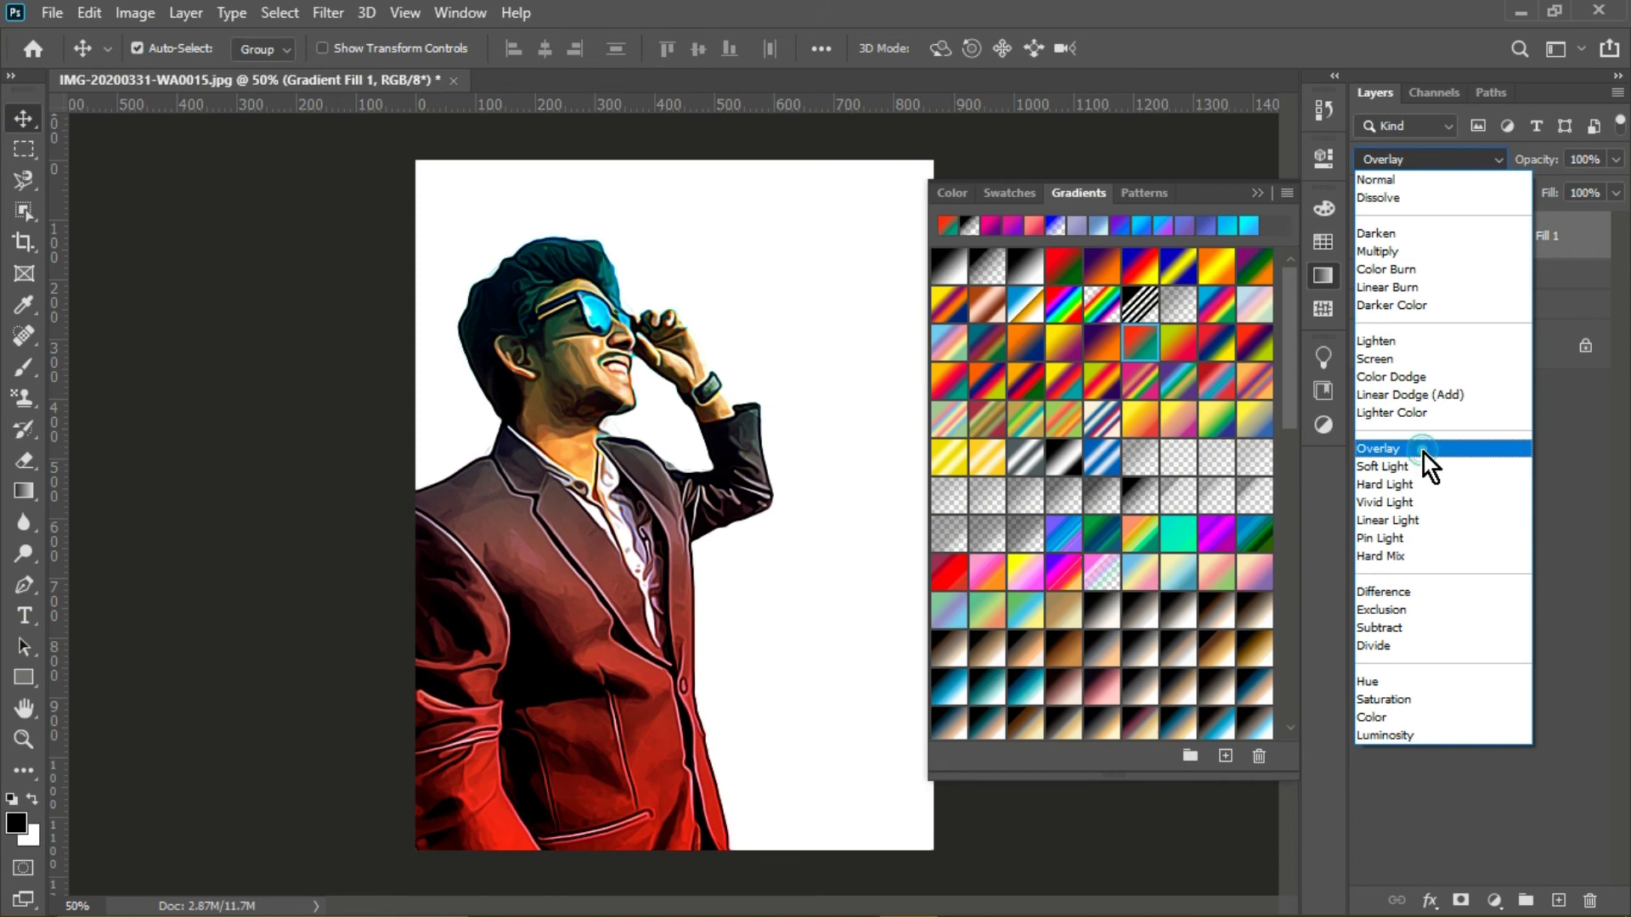
left_click(1423, 454)
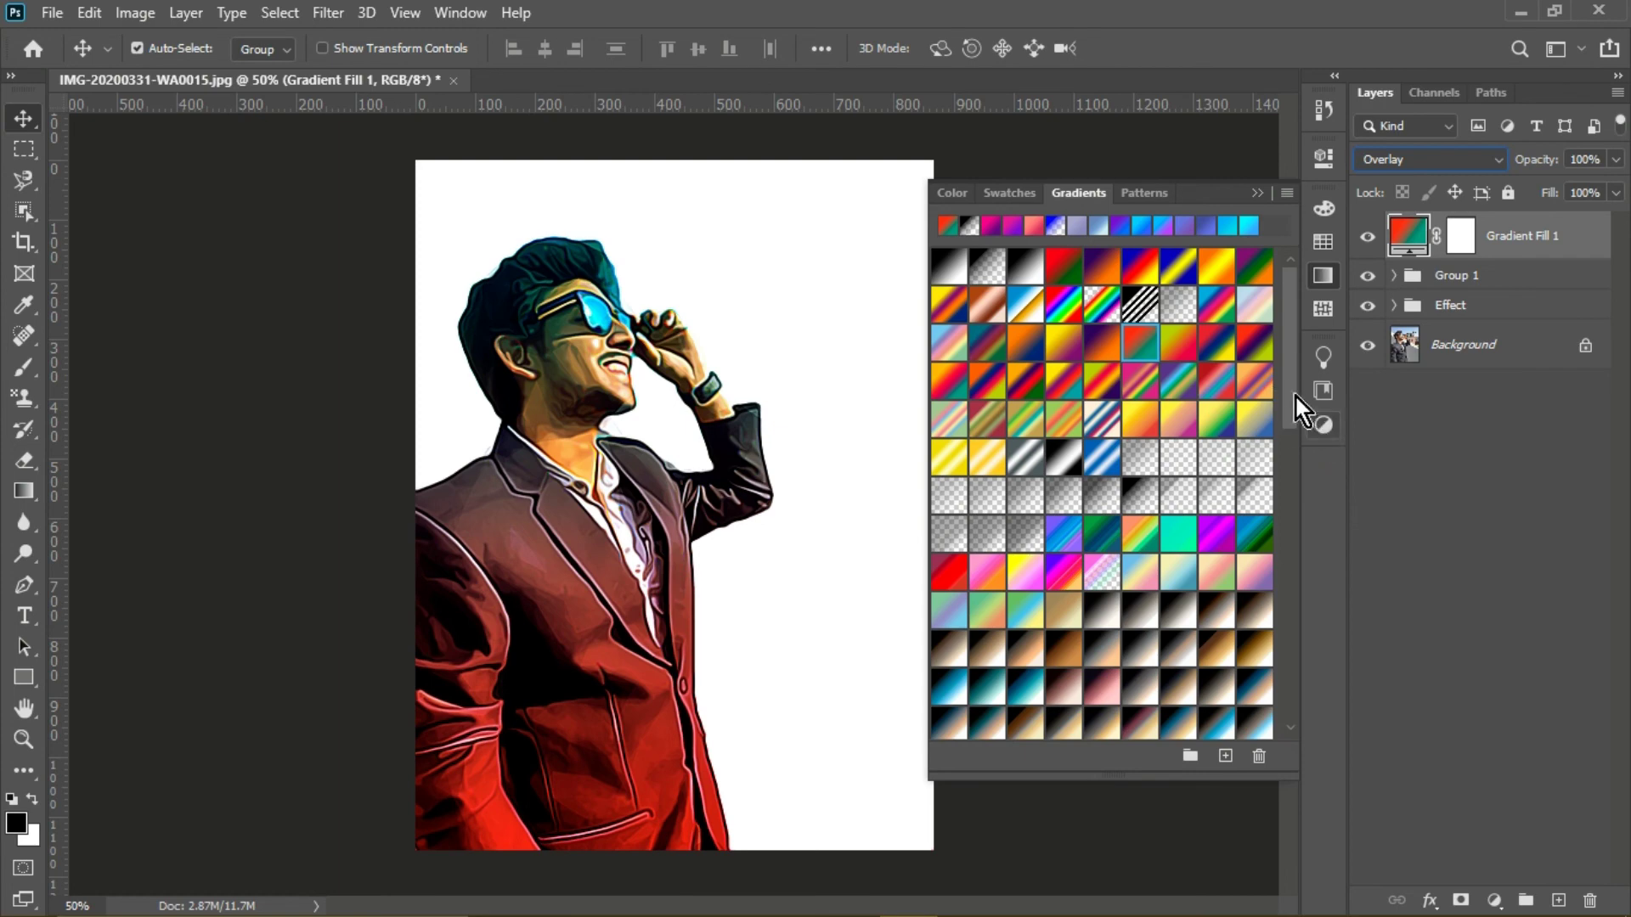
Try a bright blue gradient preset and several presets from the Purples set on the Gradient Fill layer
left_click_drag(1297, 476, 1293, 688)
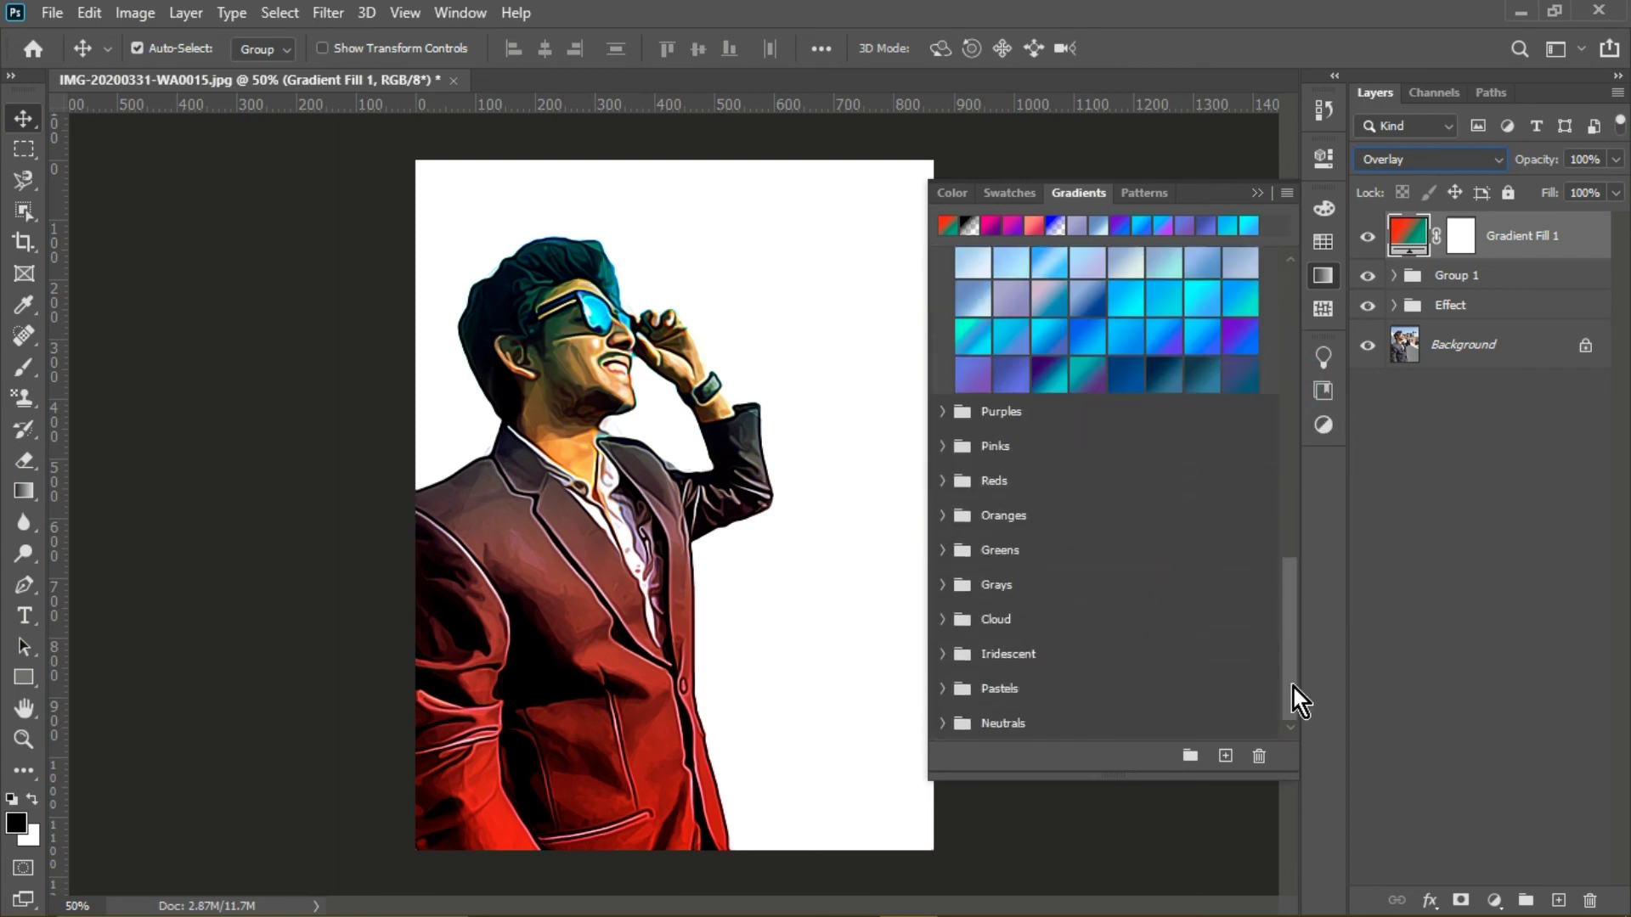
left_click(1129, 330)
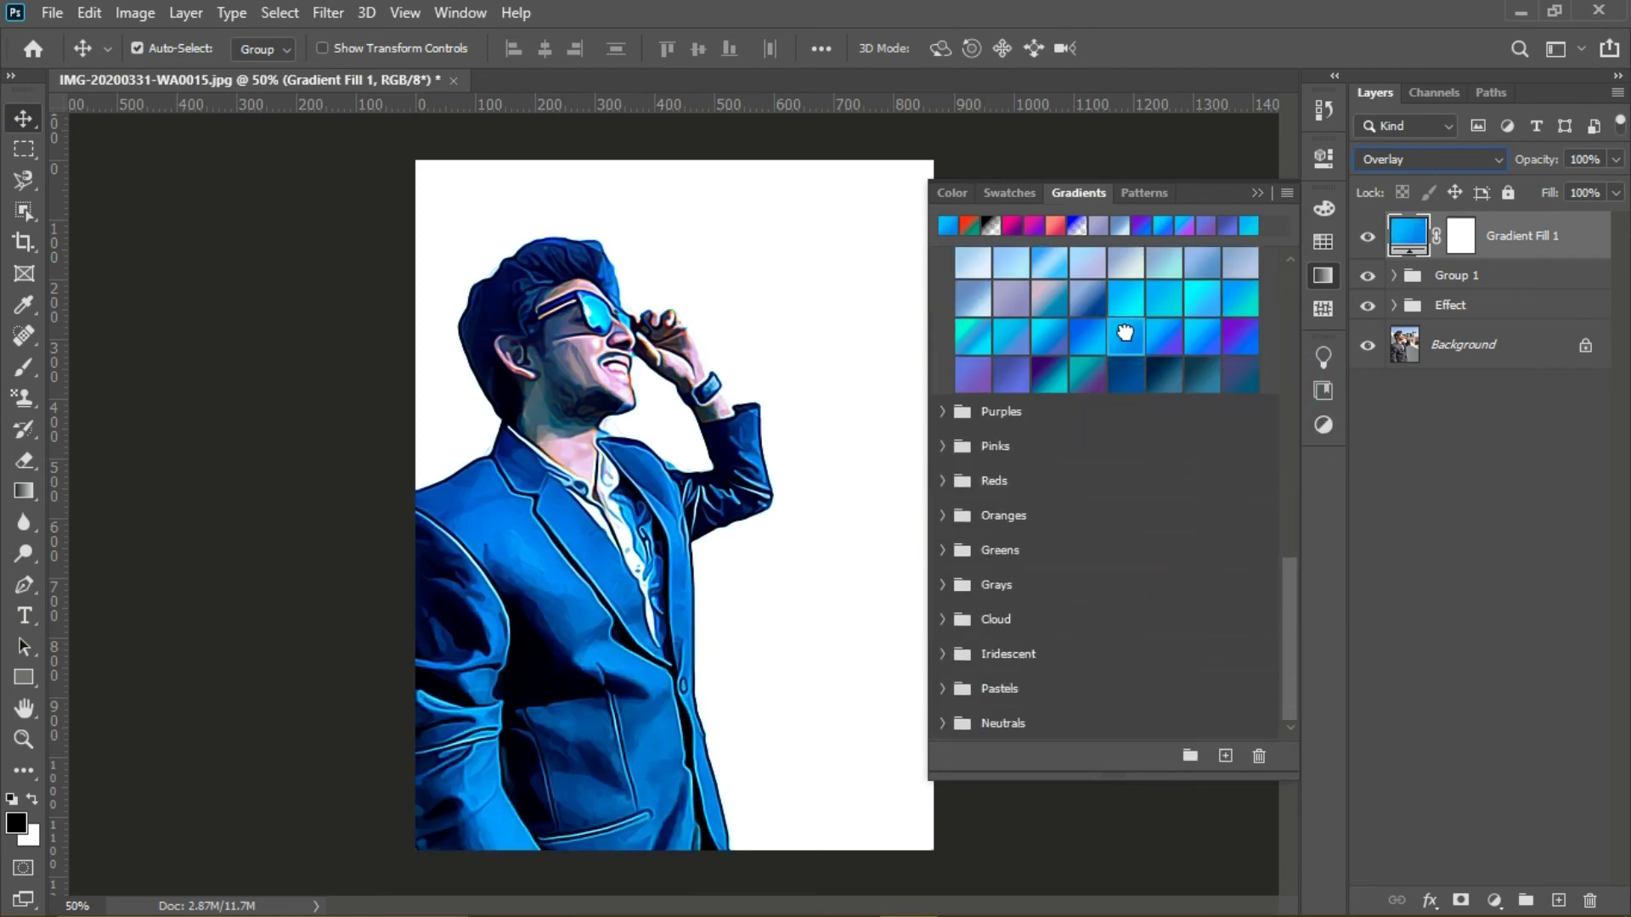
left_click(950, 413)
left_click(1051, 529)
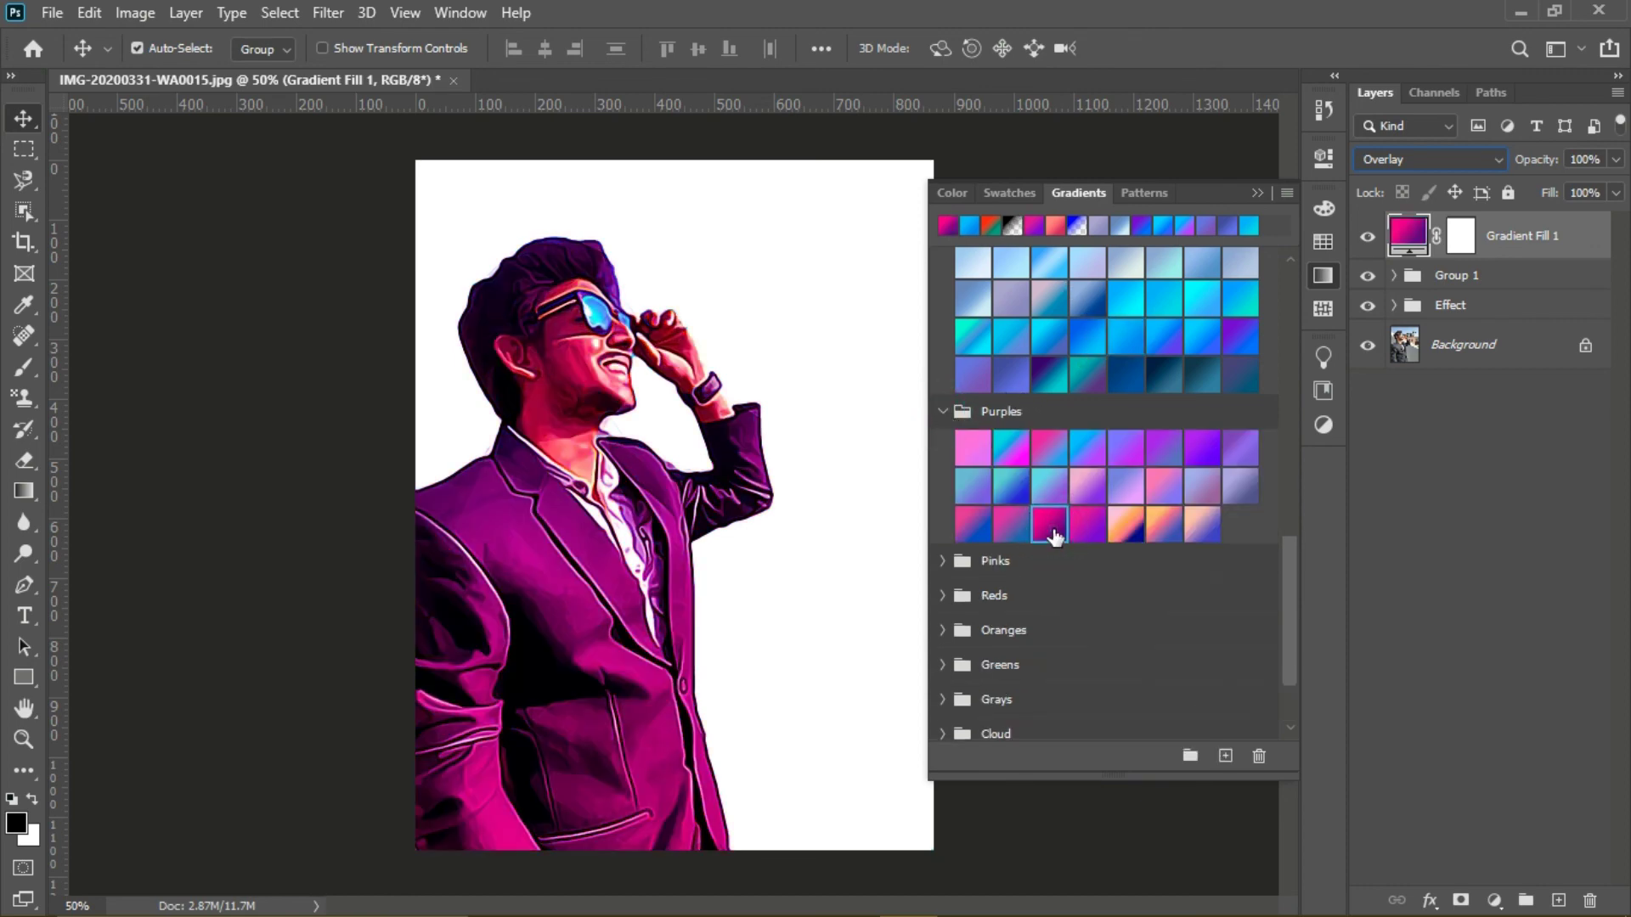
left_click(1088, 528)
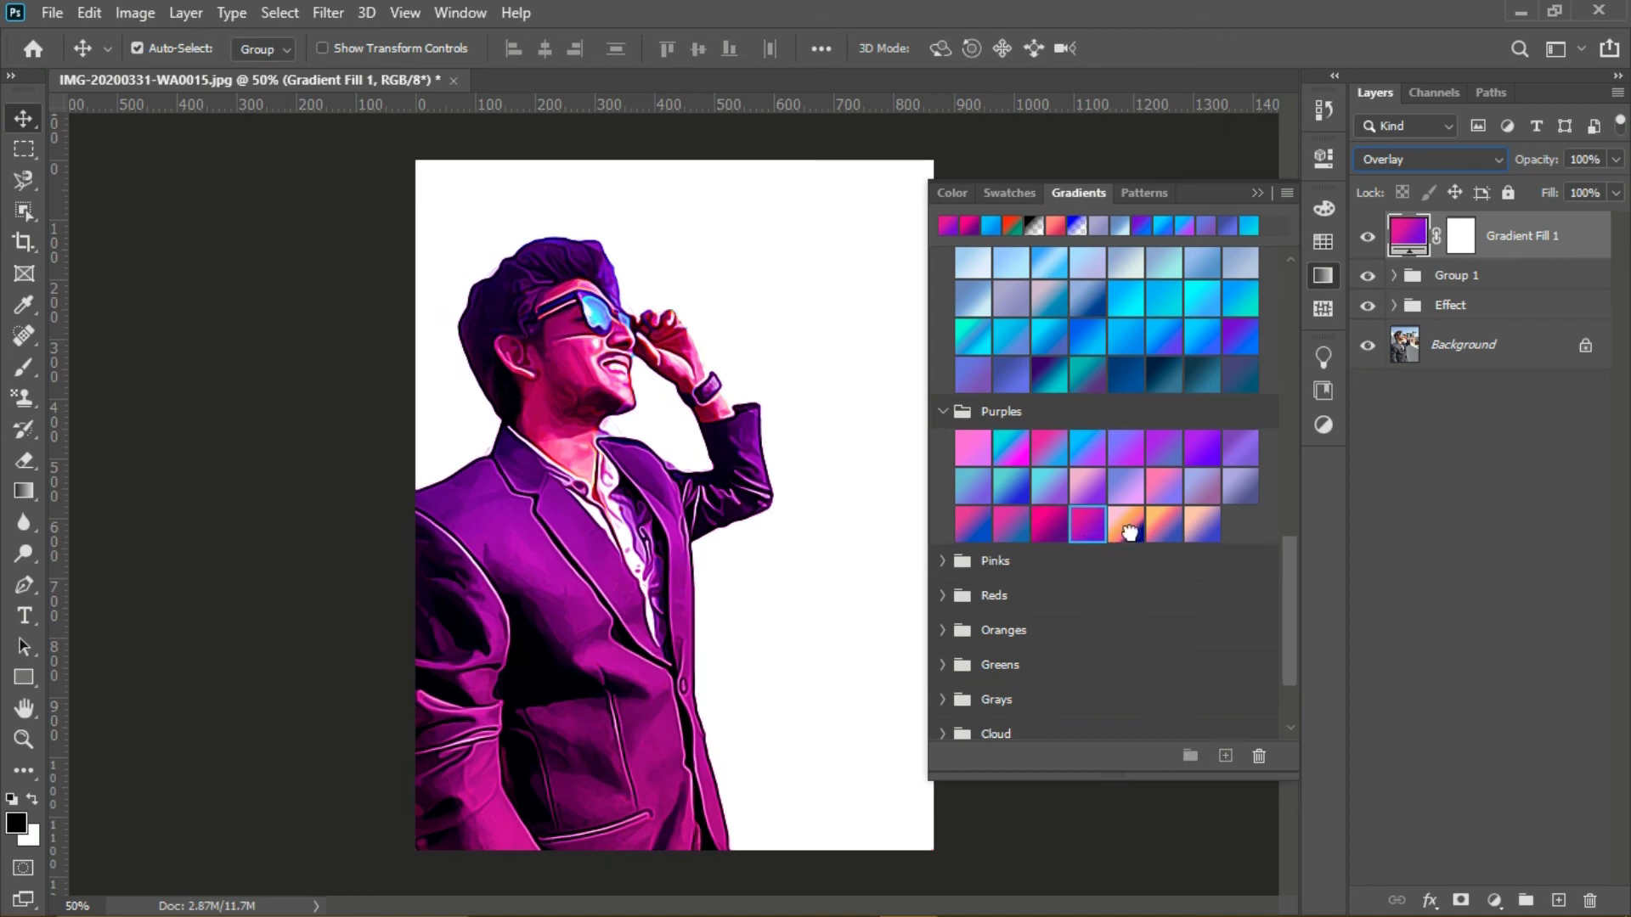
left_click(1128, 529)
left_click(1090, 530)
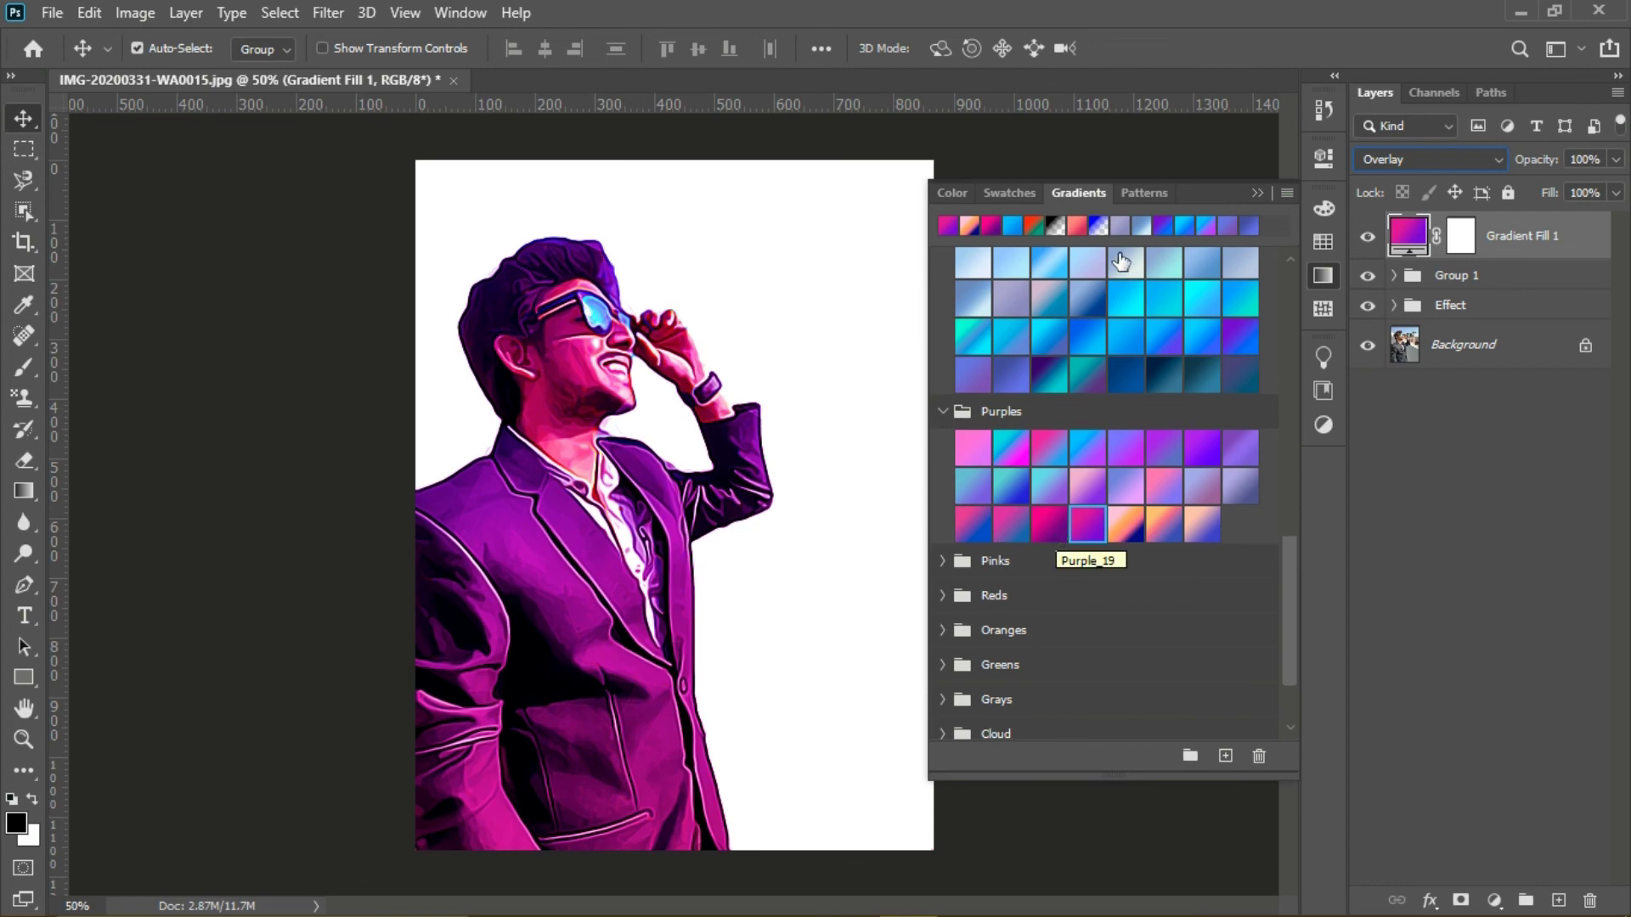
Try the orange, red-violet and pink gradient presets from the Reds set on the Gradient Fill layer
left_click(943, 594)
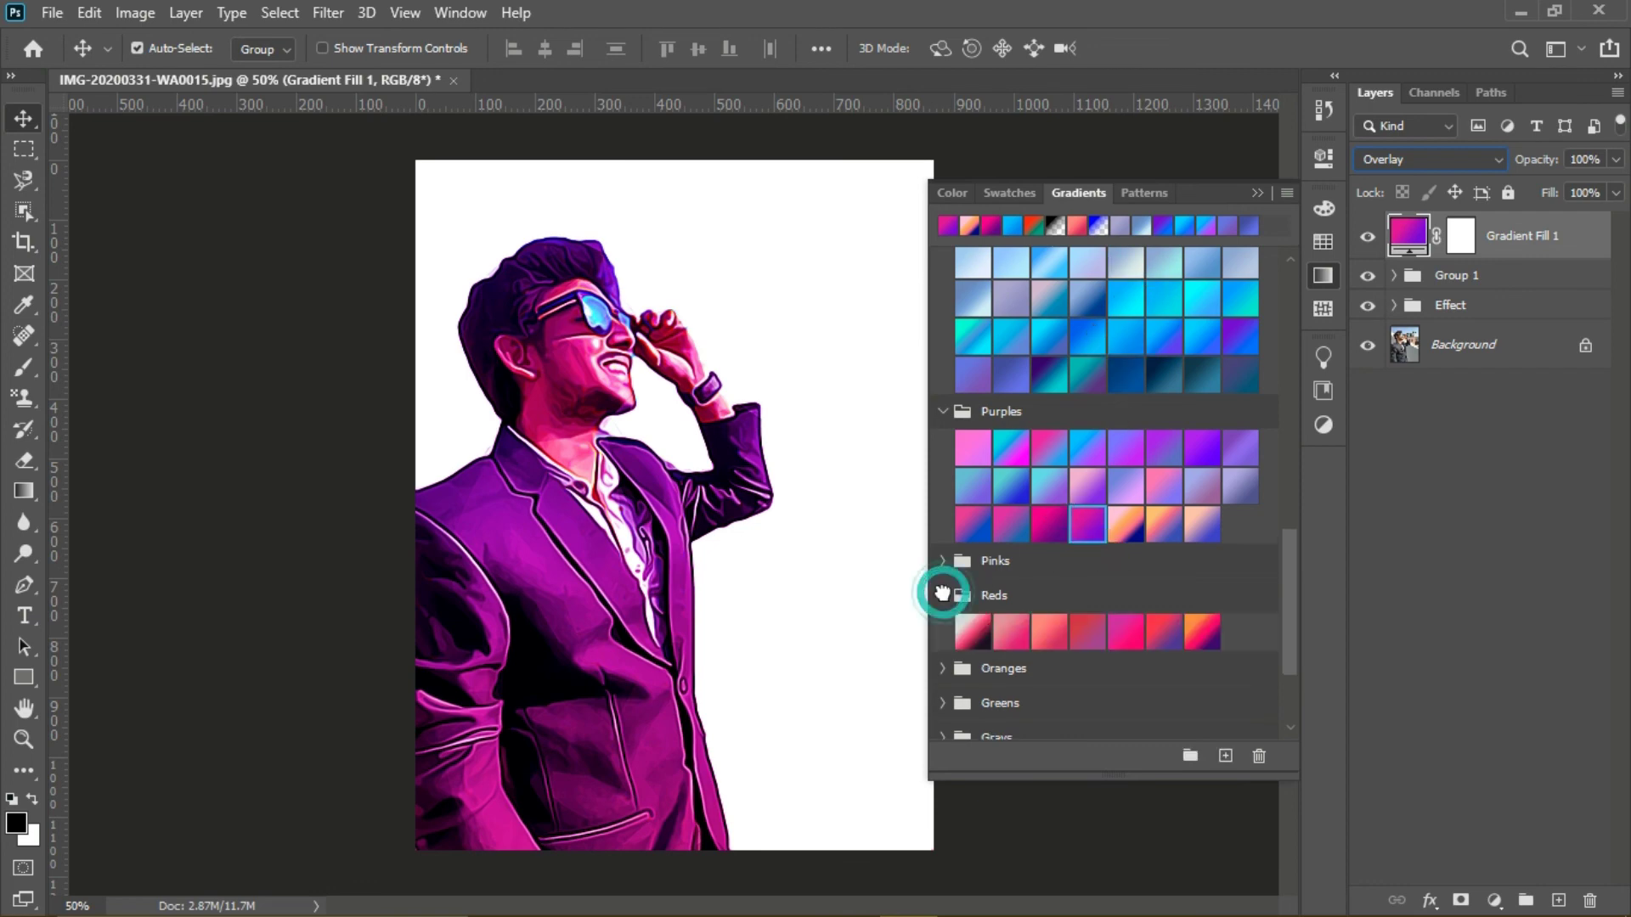
left_click(1202, 633)
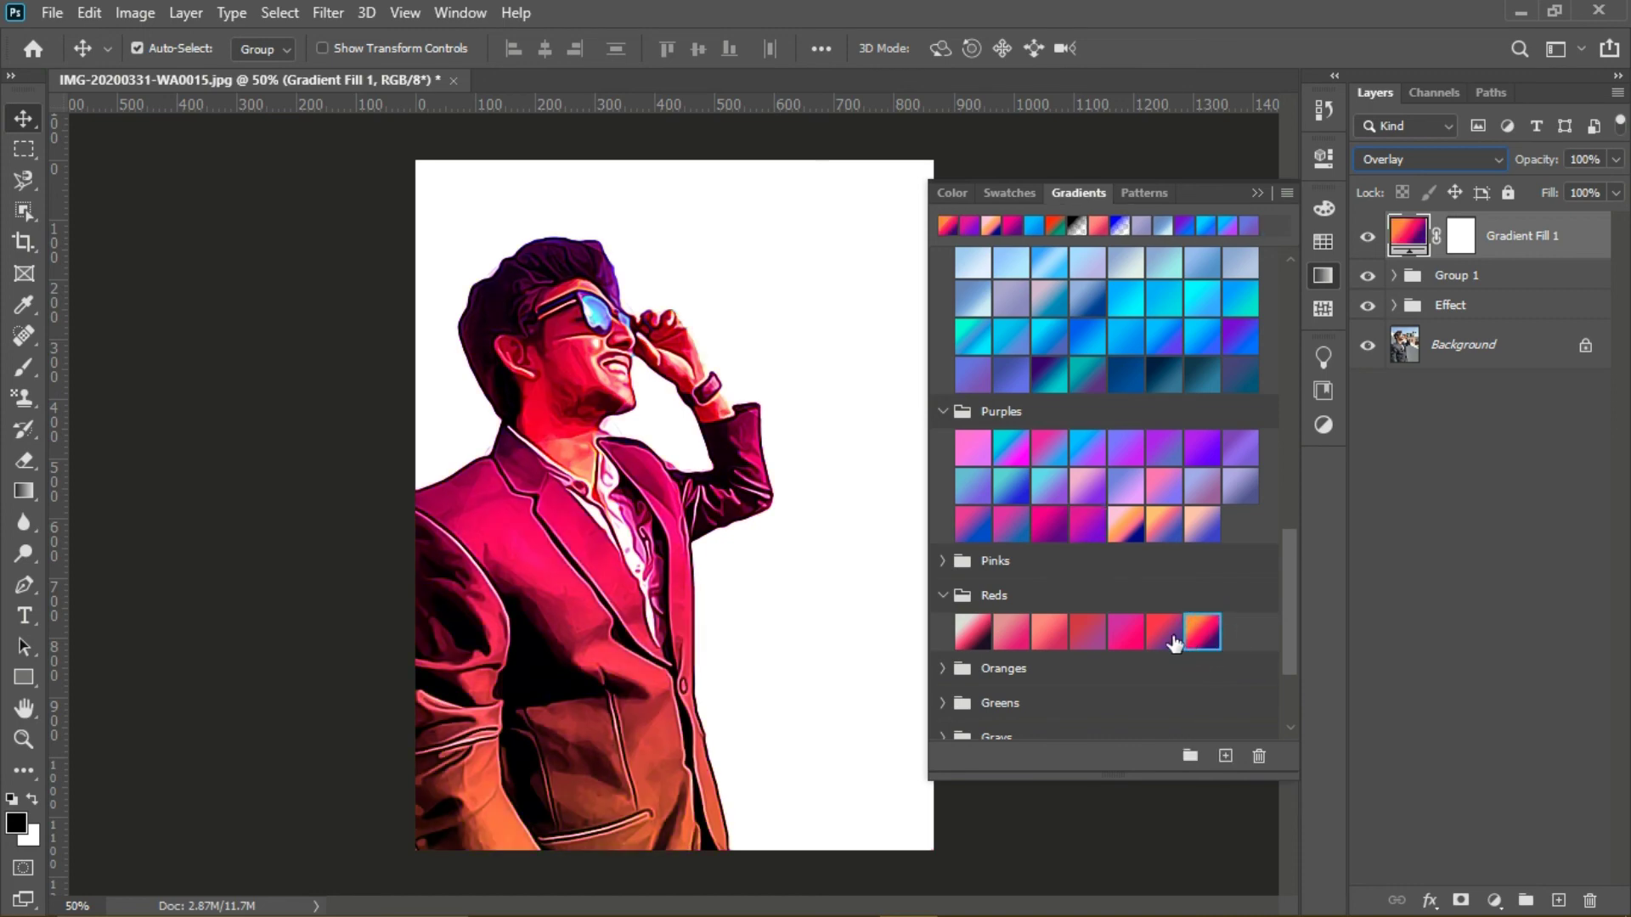
left_click(1162, 636)
left_click(1120, 639)
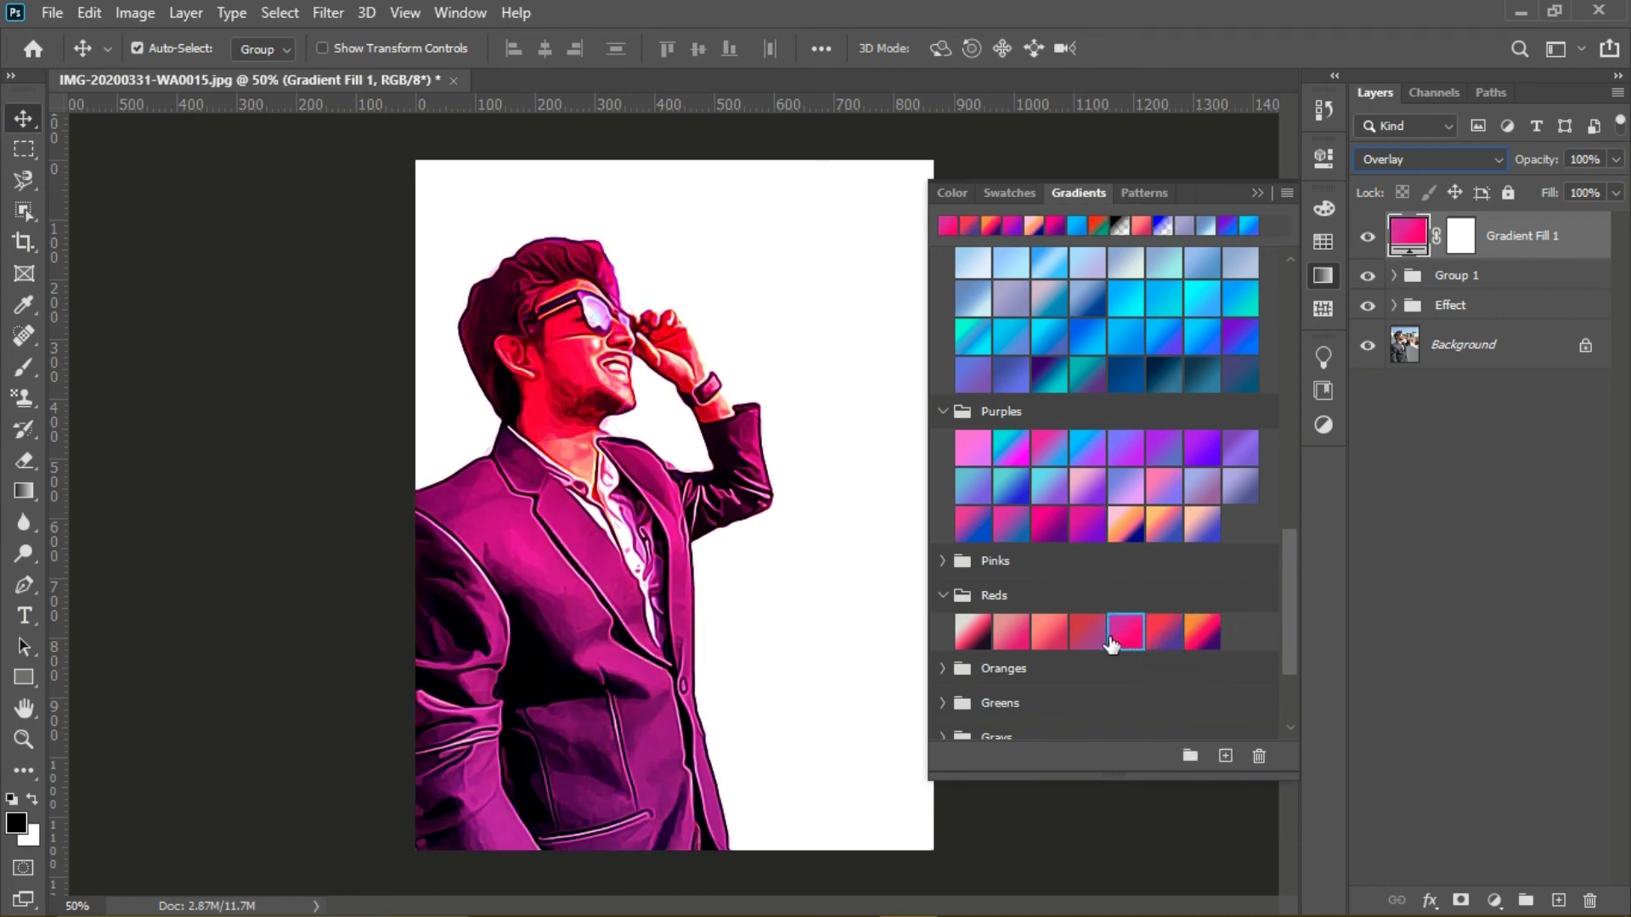
left_click(1157, 637)
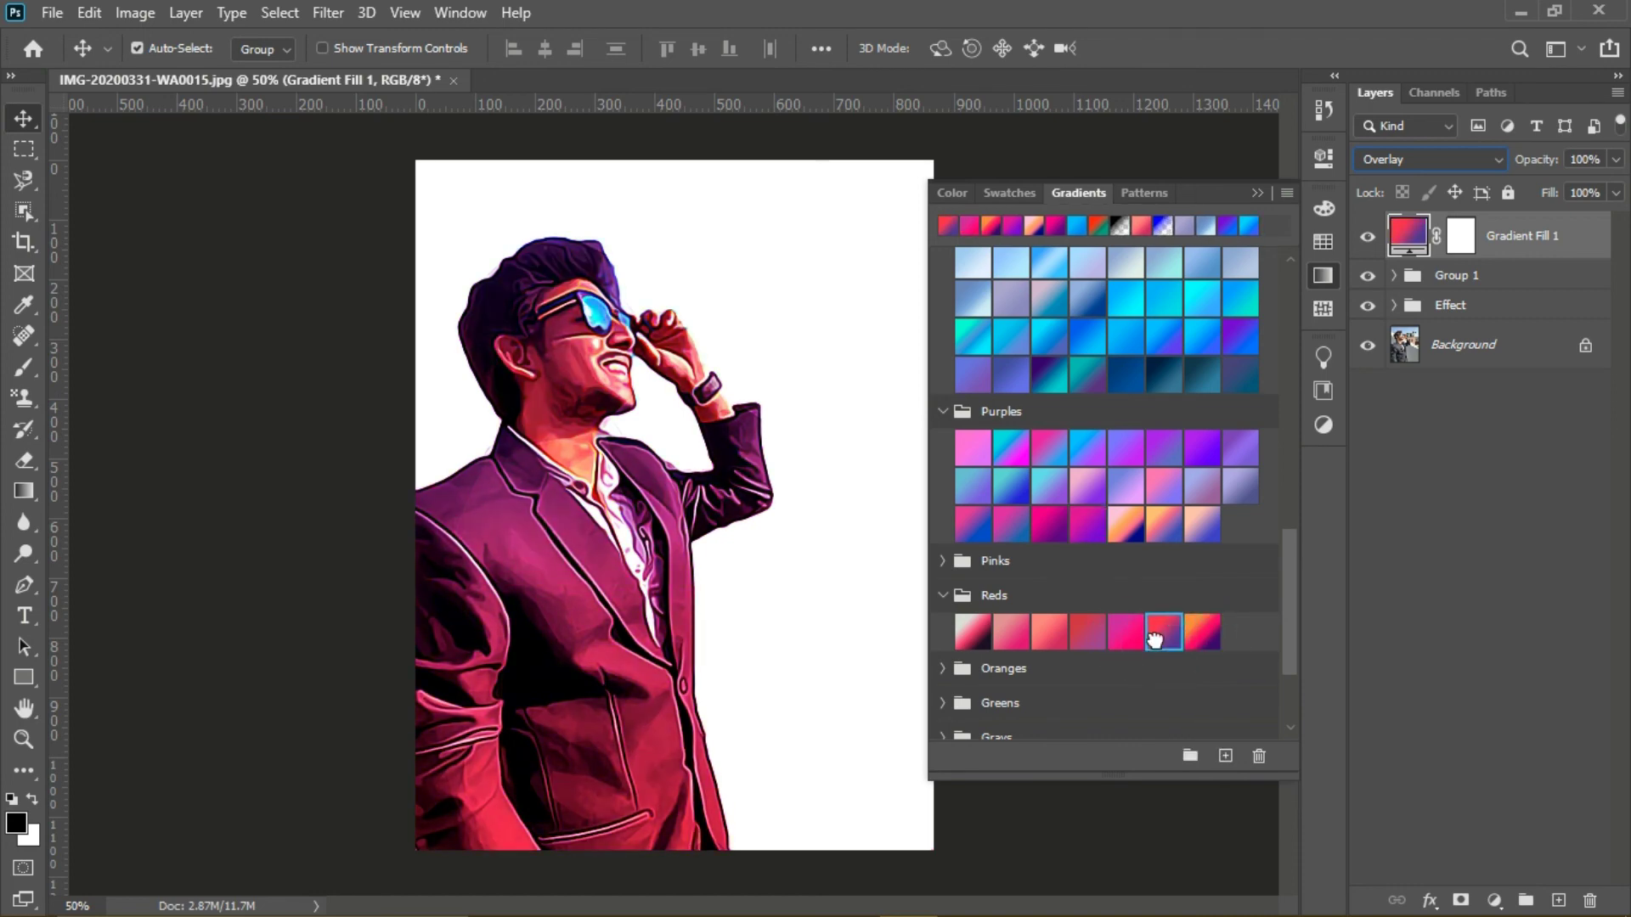
Apply the magenta-to-dark-purple preset Purple_19 to the Gradient Fill layer and collapse the Purples and Reds sets
left_click(1086, 533)
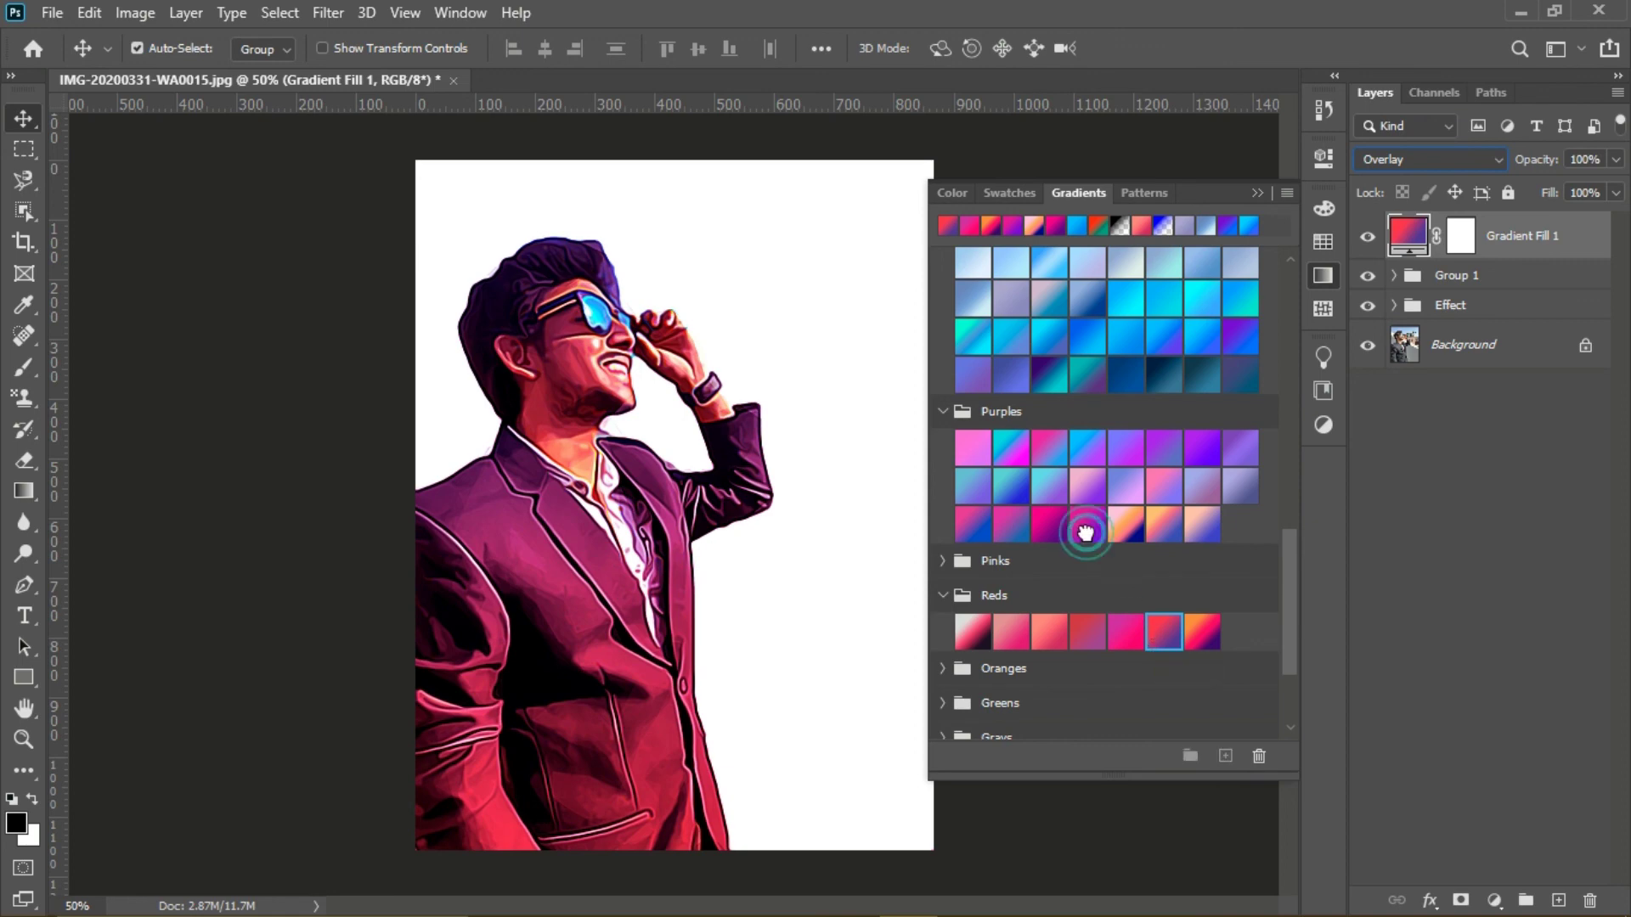
left_click(1050, 522)
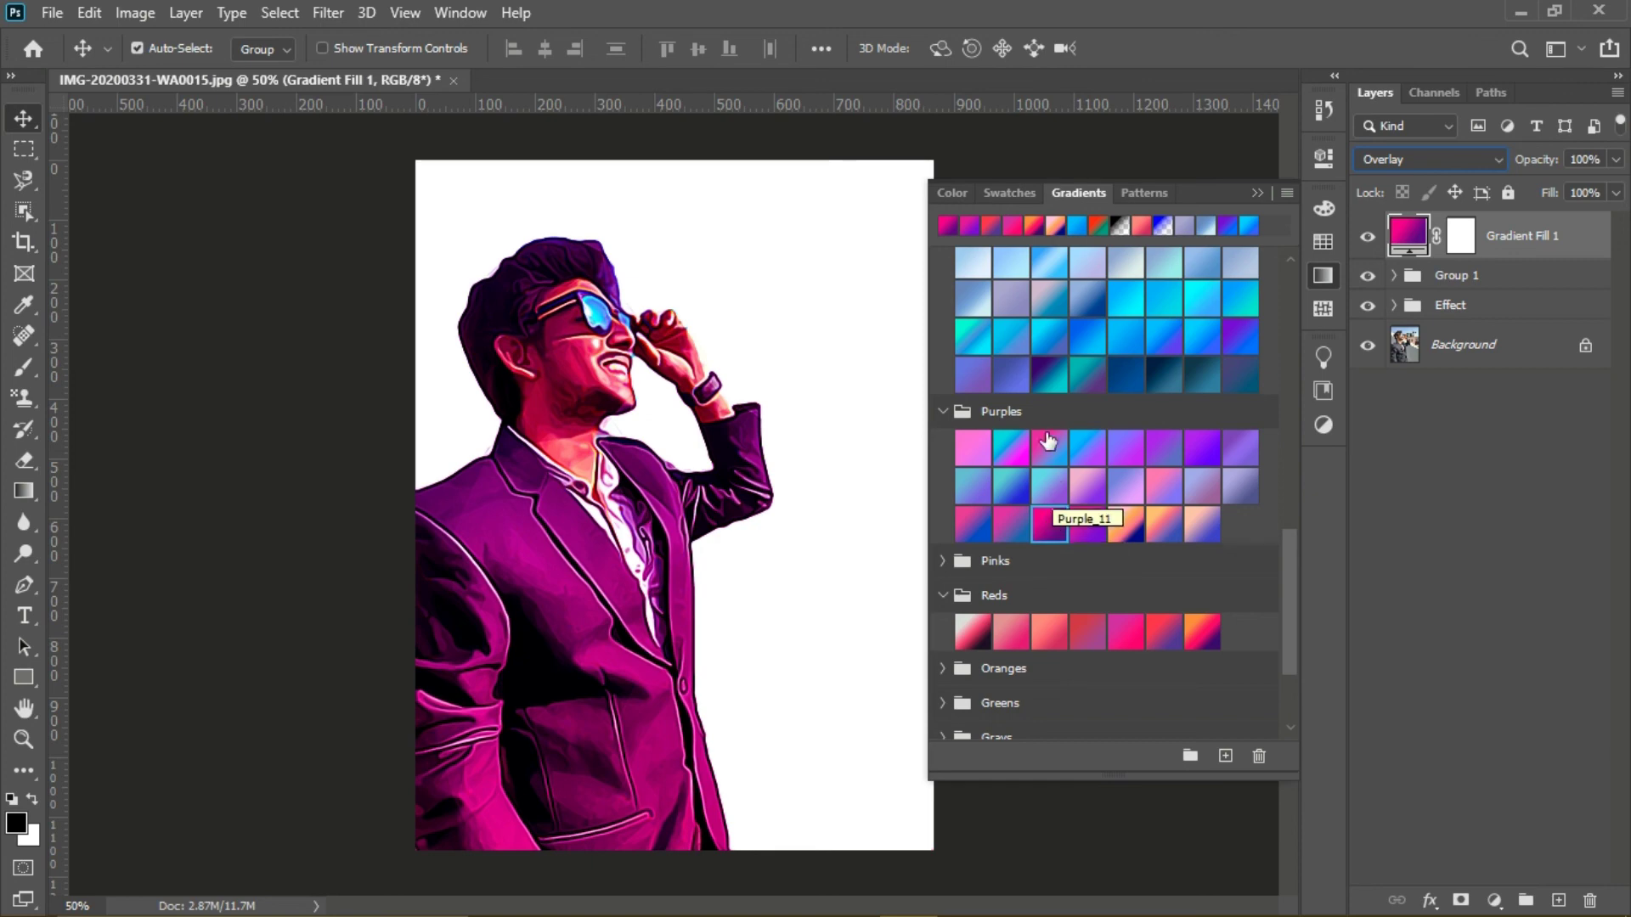
left_click(943, 411)
left_click(945, 481)
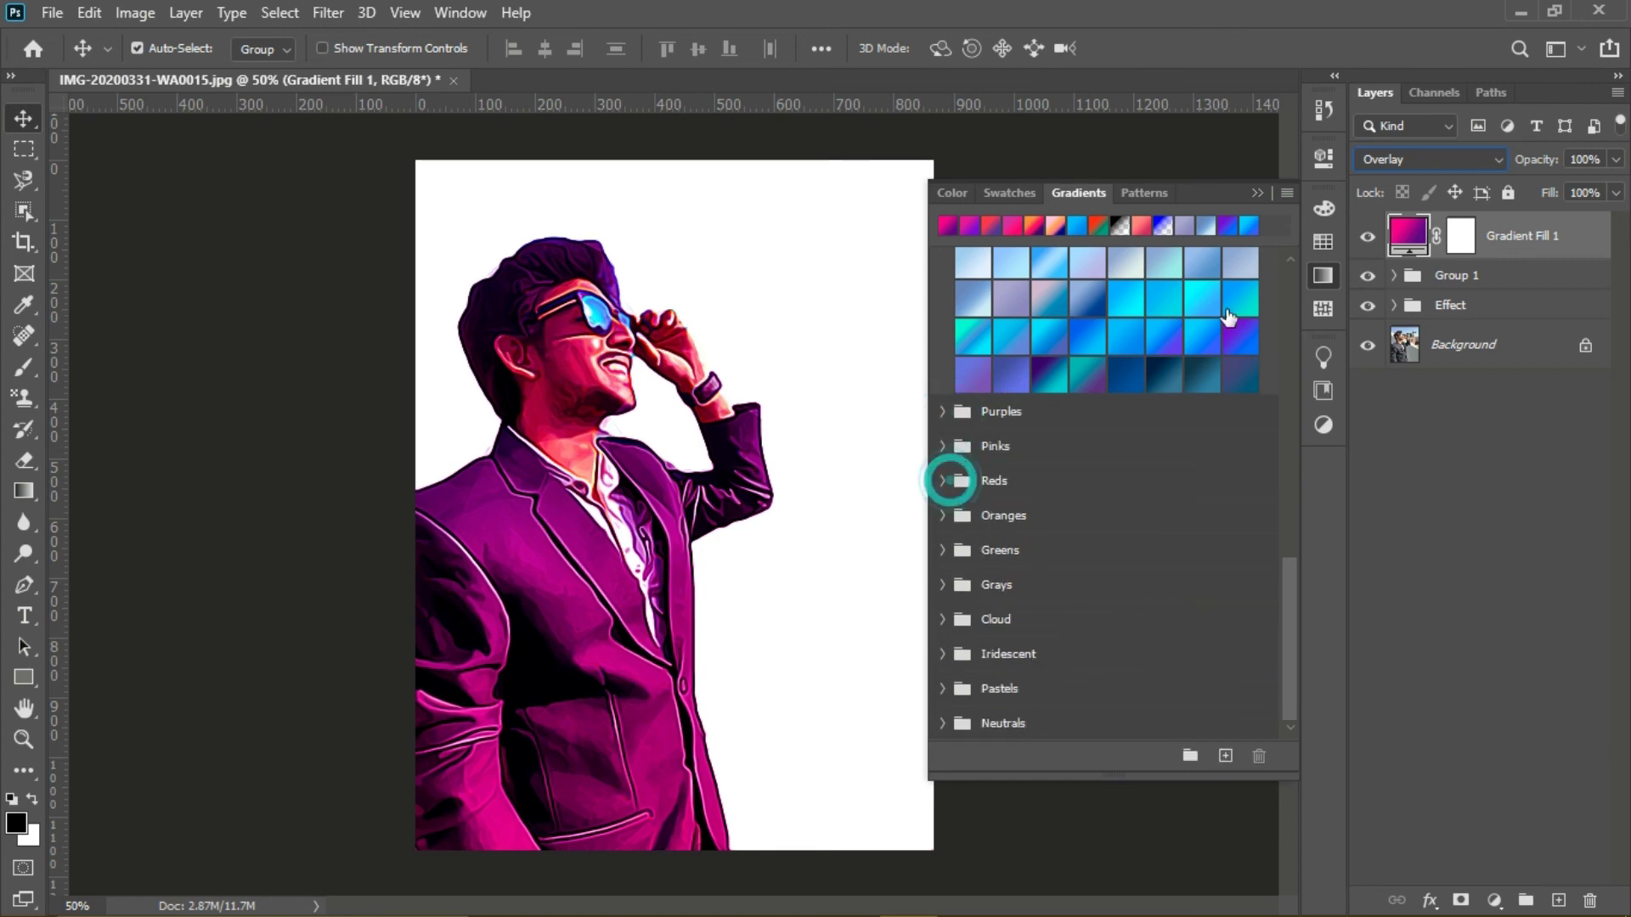
Put away the gradient presets and set the Gradient Fill layer's blend mode to Saturation
left_click(1258, 192)
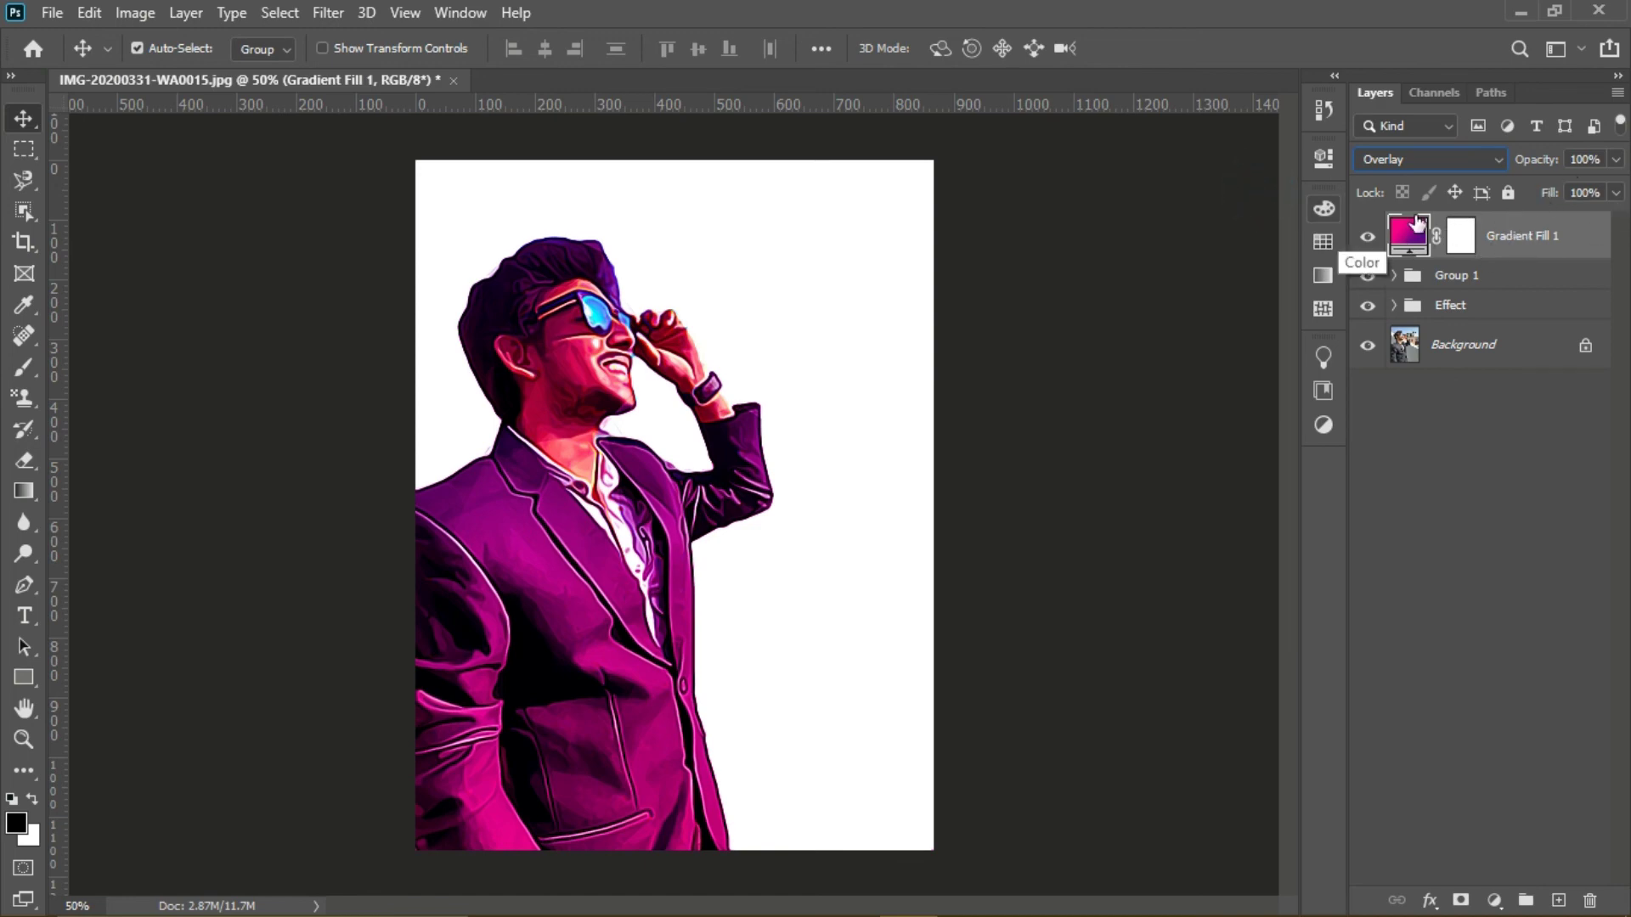
left_click(1440, 163)
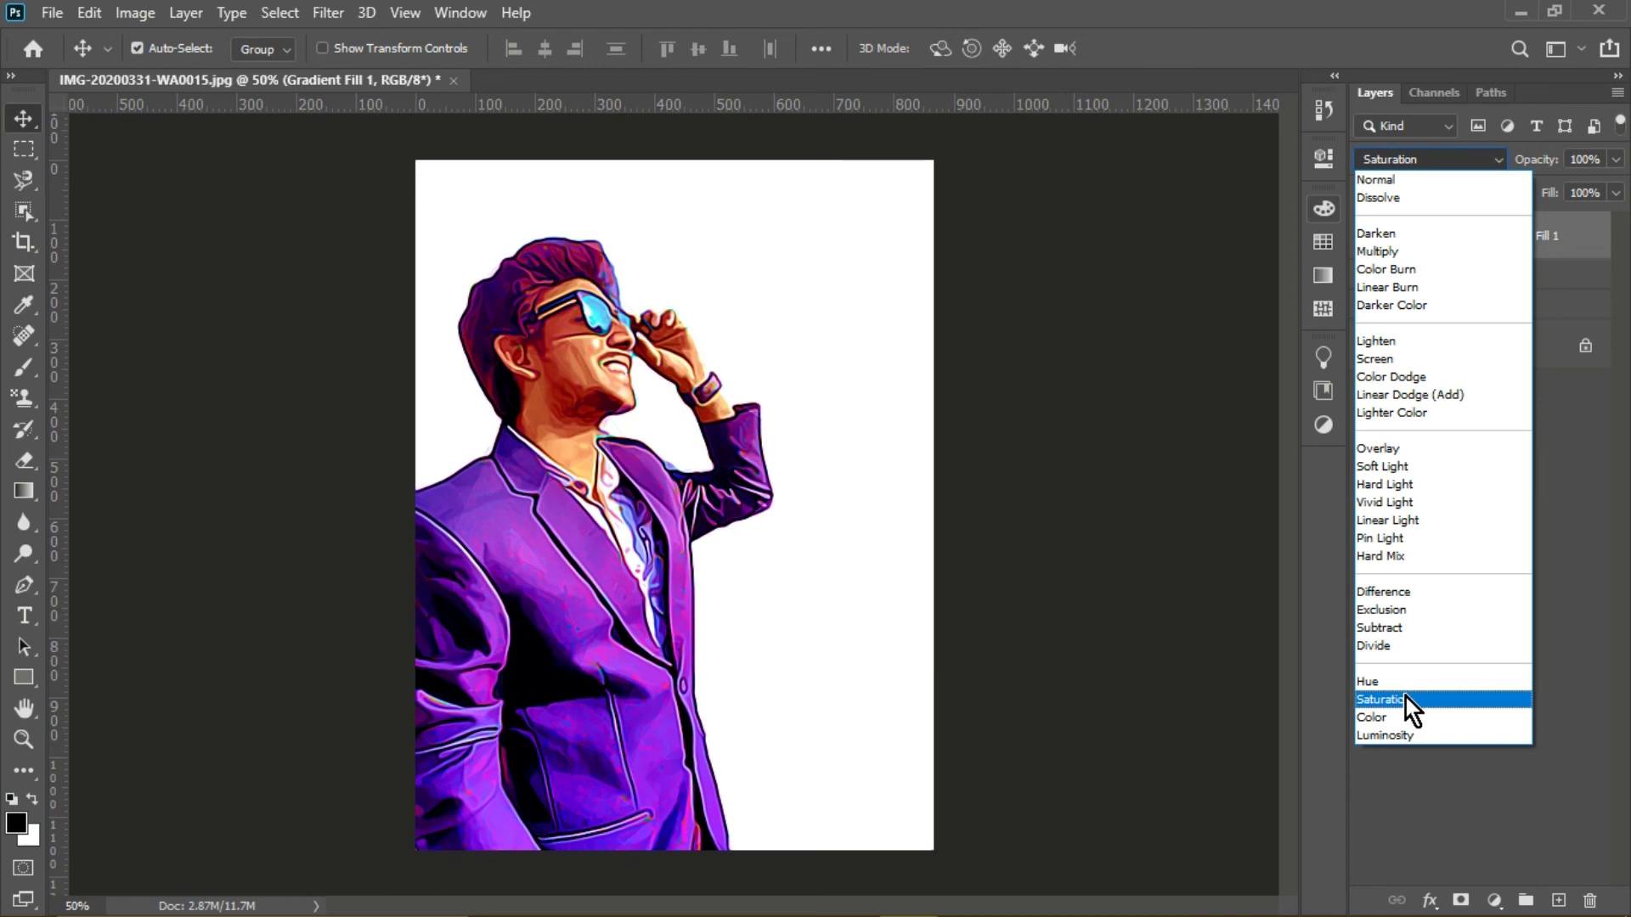
left_click(1403, 703)
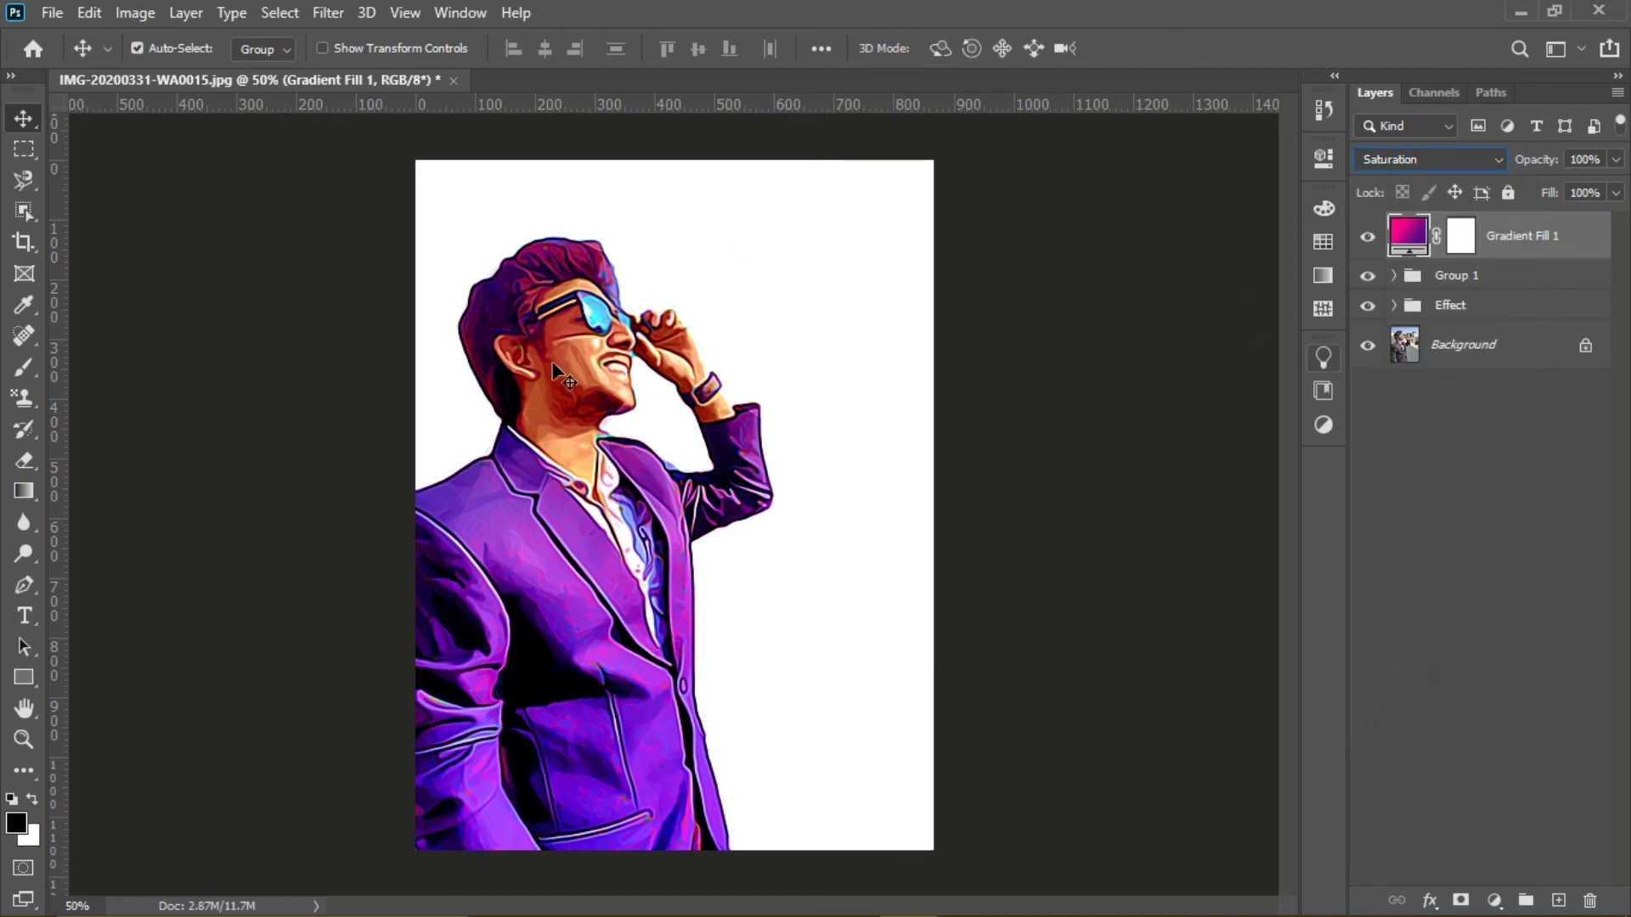
Examine the cartoon portrait's face and upper jacket up close at 100% magnification
key("ctrl")
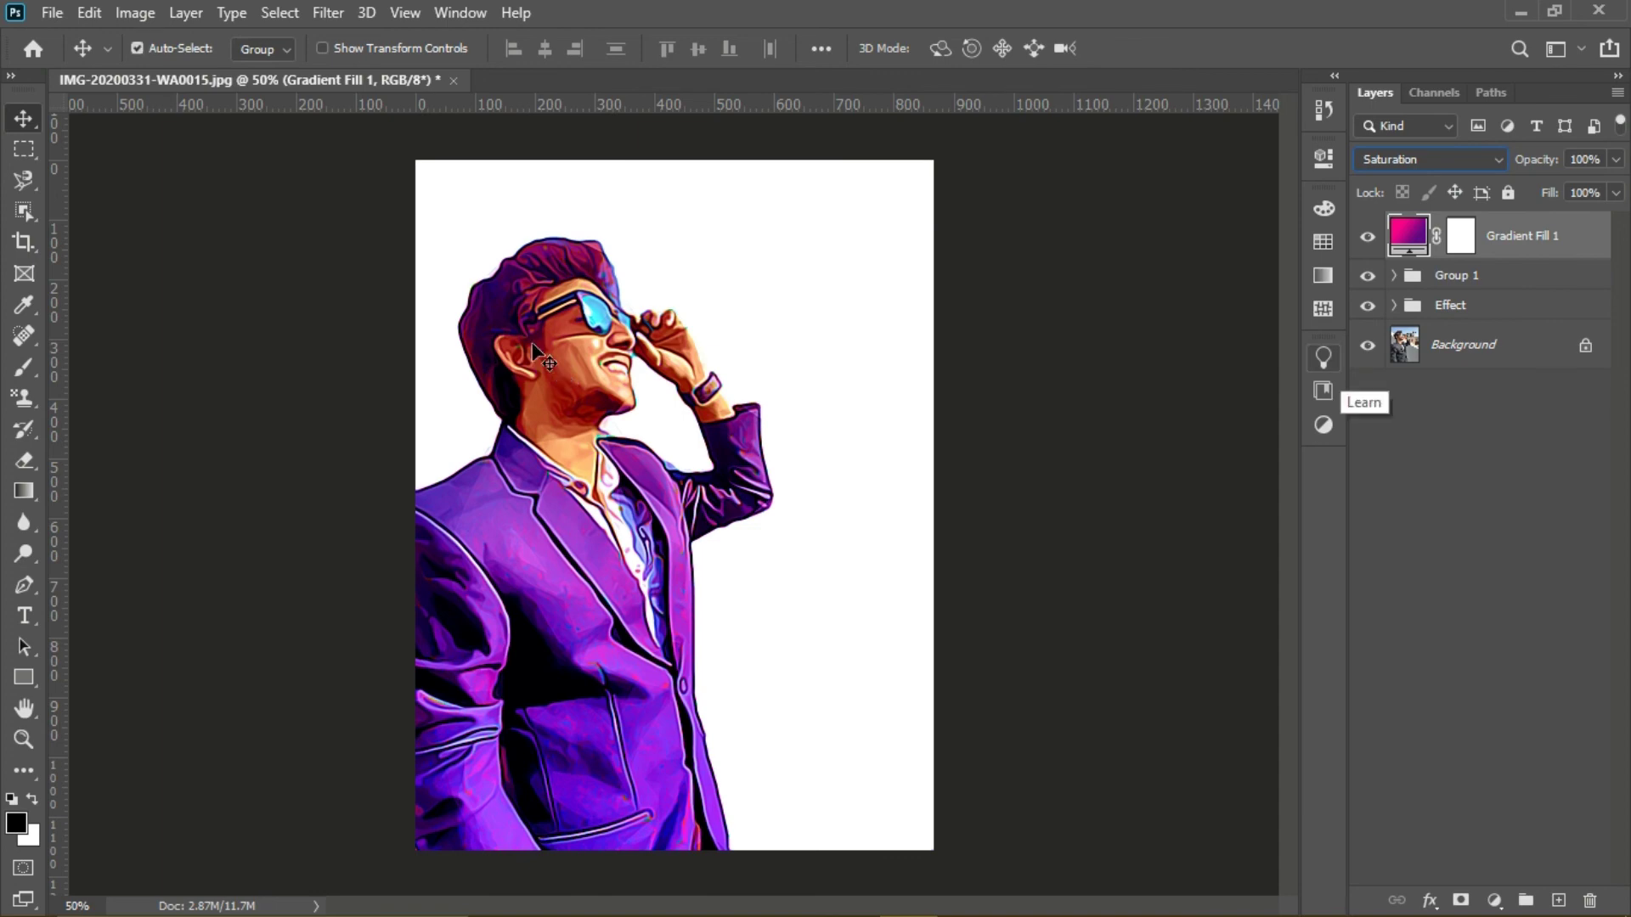
key("ctrl+plus")
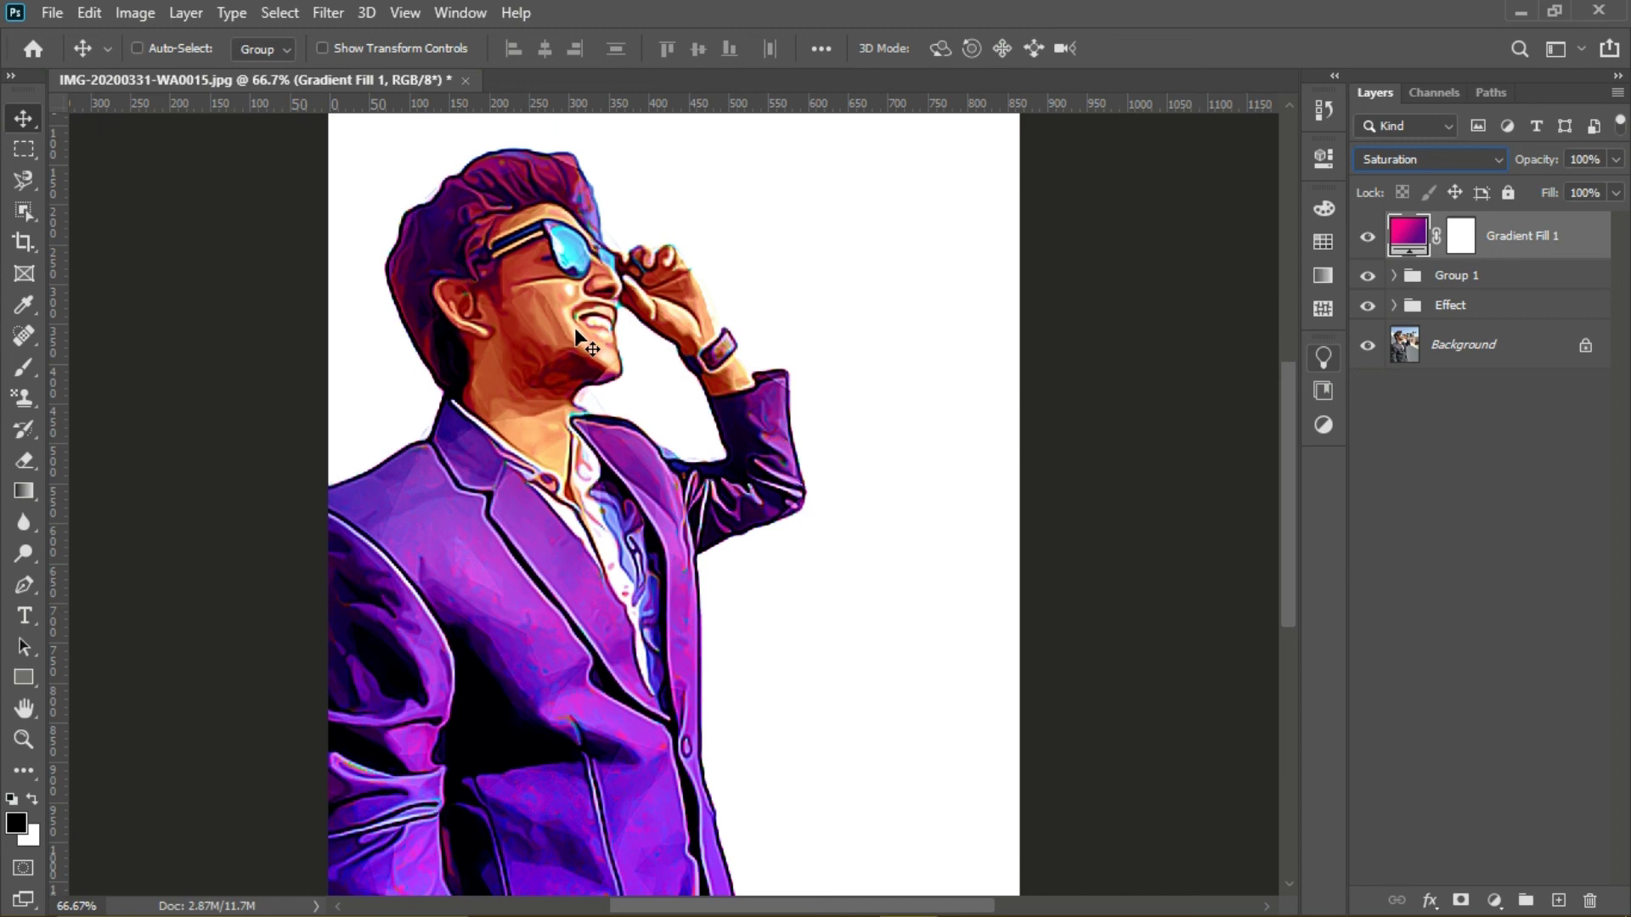
key("ctrl+plus")
left_click_drag(575, 335, 590, 482)
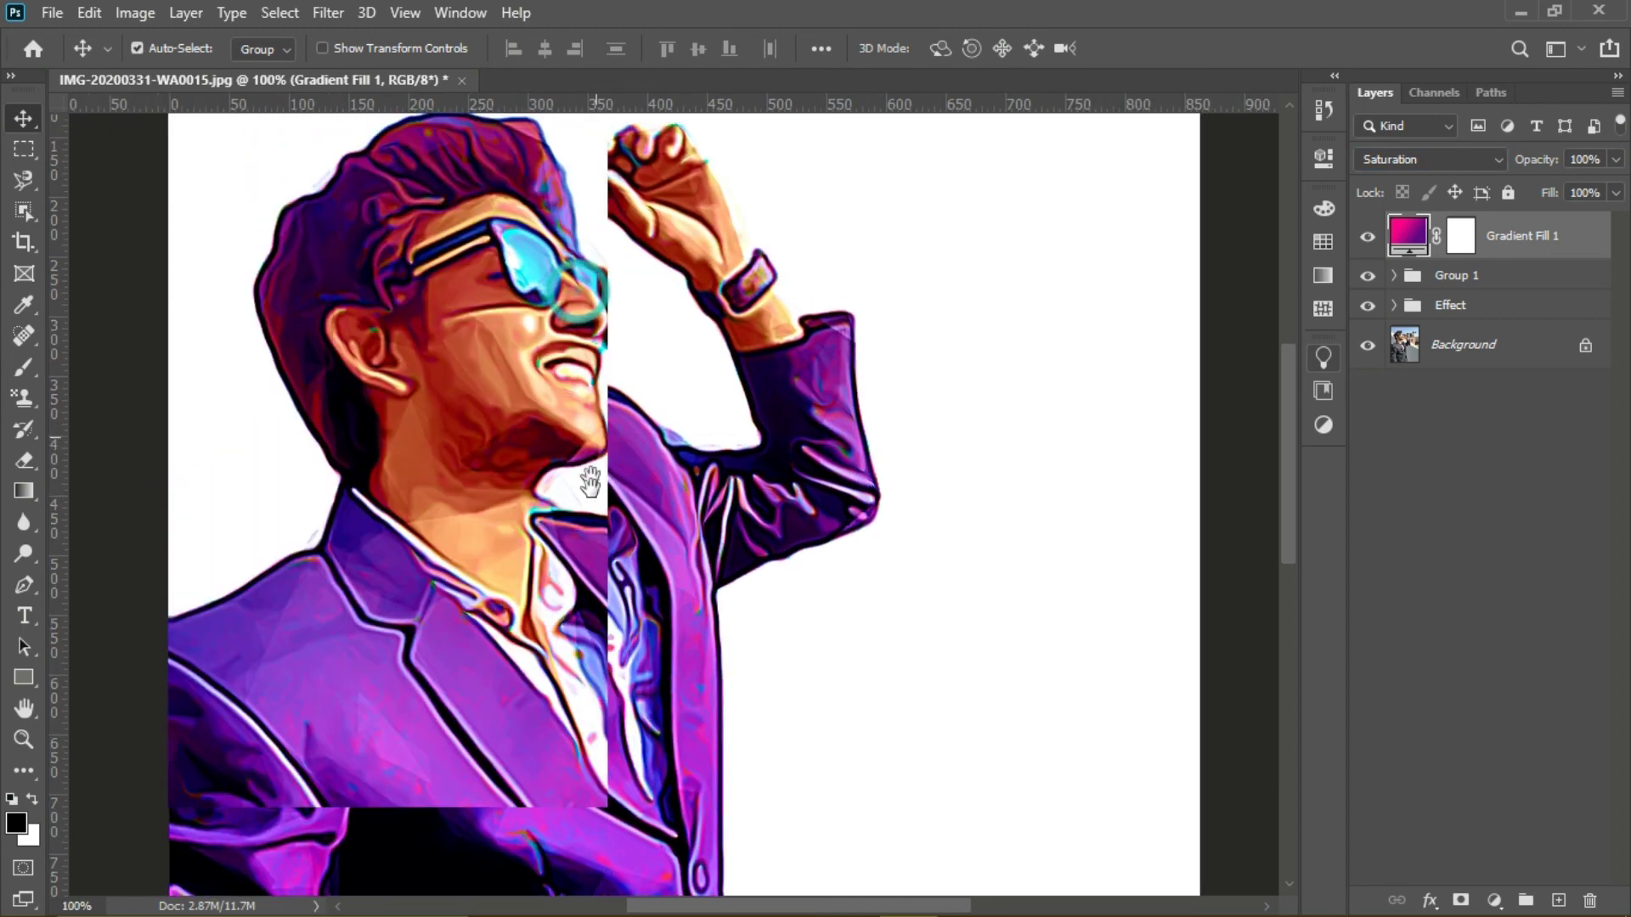